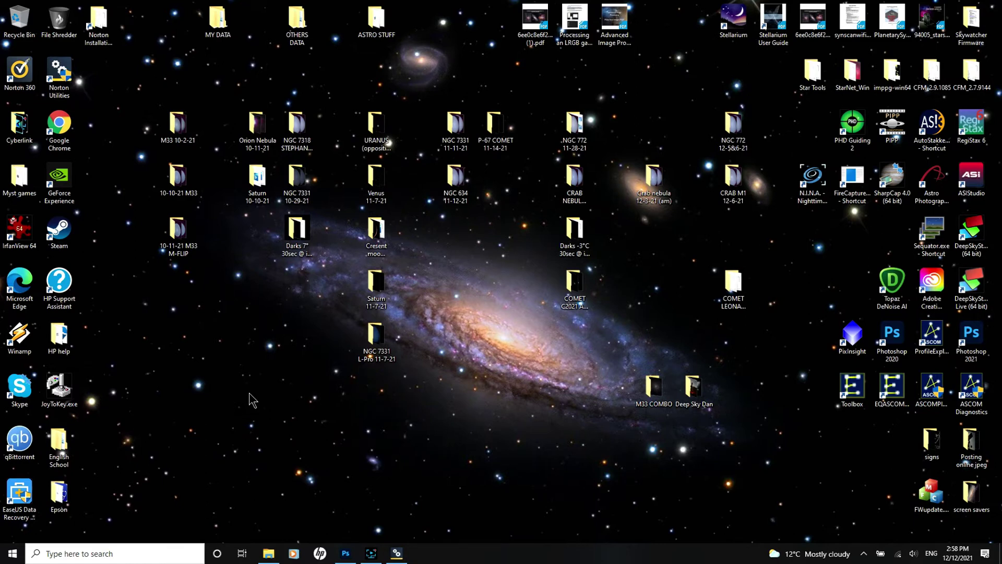
Step: Switch to Photoshop with the M33 220-25-25.tif image and check which workspace panels are enabled
left_click(346, 554)
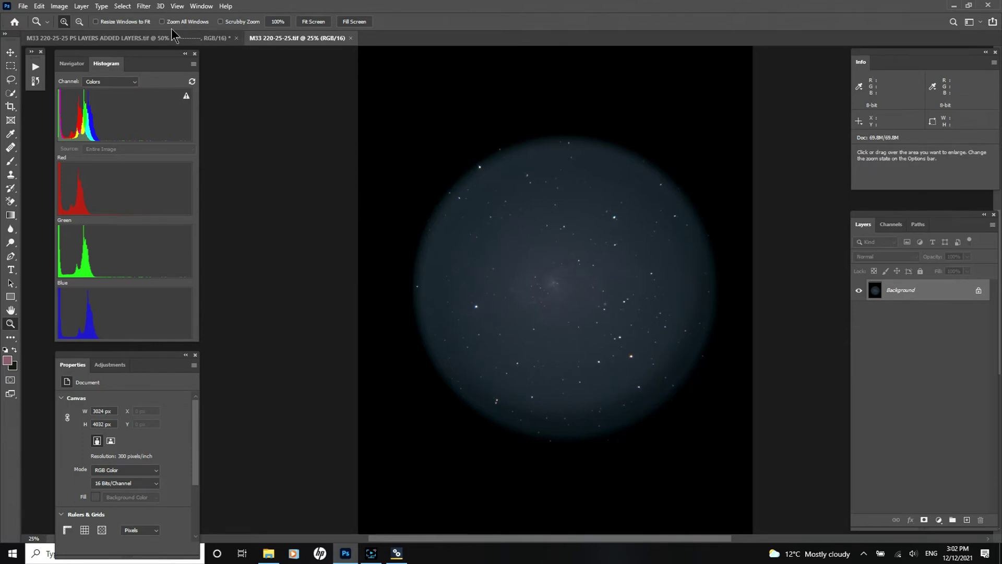
left_click(199, 8)
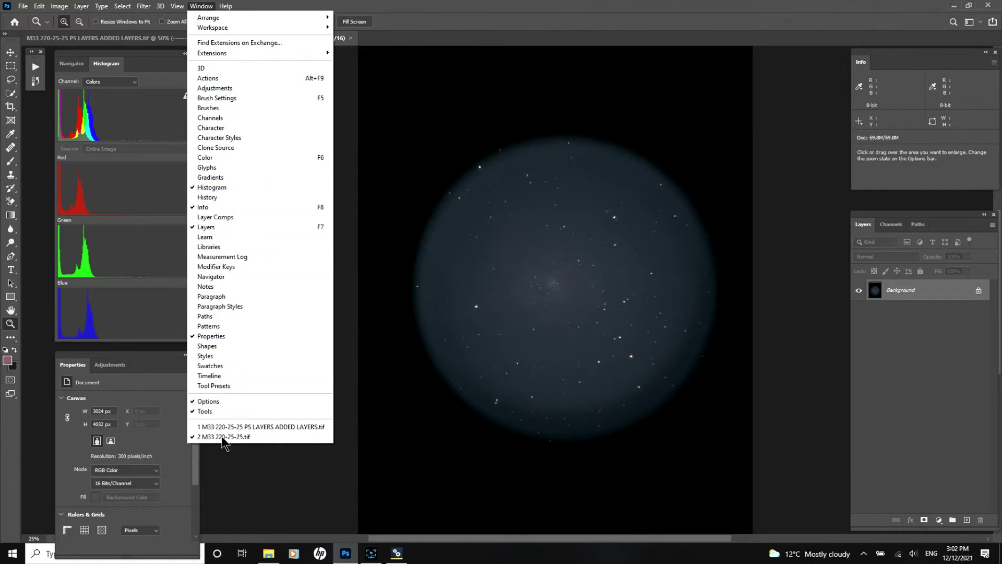
left_click(239, 477)
mouse_move(115, 52)
left_mouse_down()
mouse_move(317, 103)
mouse_move(96, 41)
mouse_move(117, 55)
left_mouse_up()
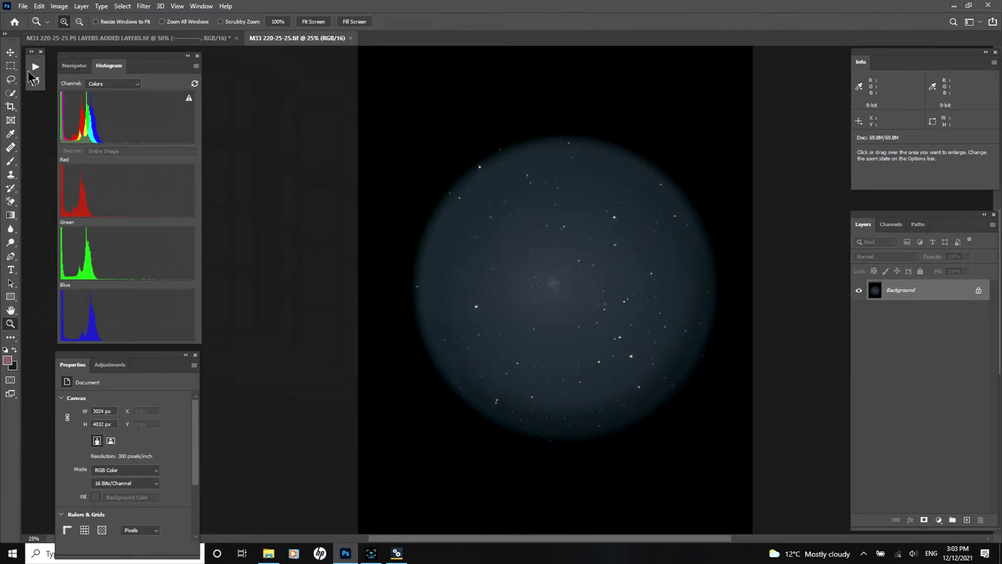
Step: Review the installed astronomy actions and the edit history of the M33 image
left_click(31, 52)
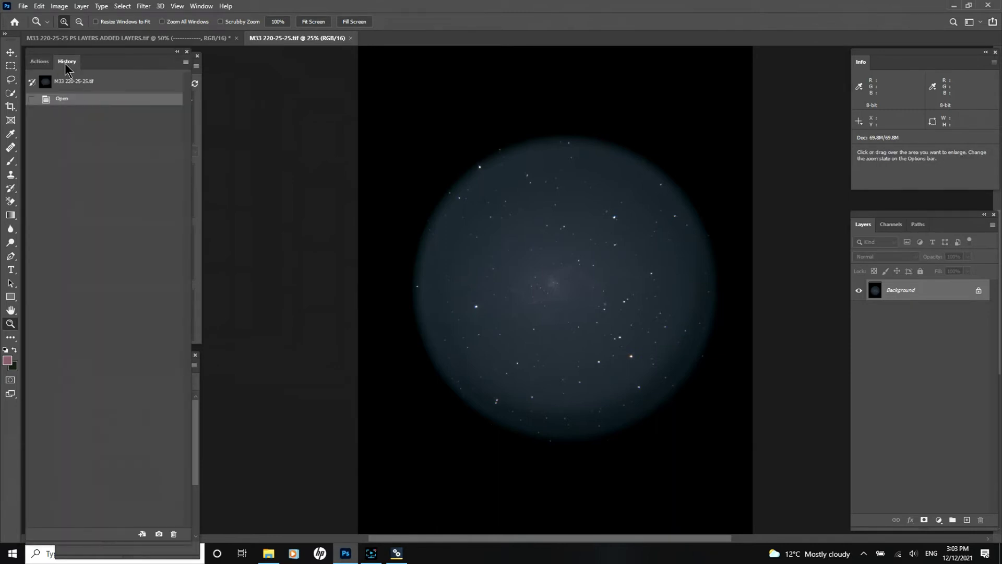
left_click(37, 62)
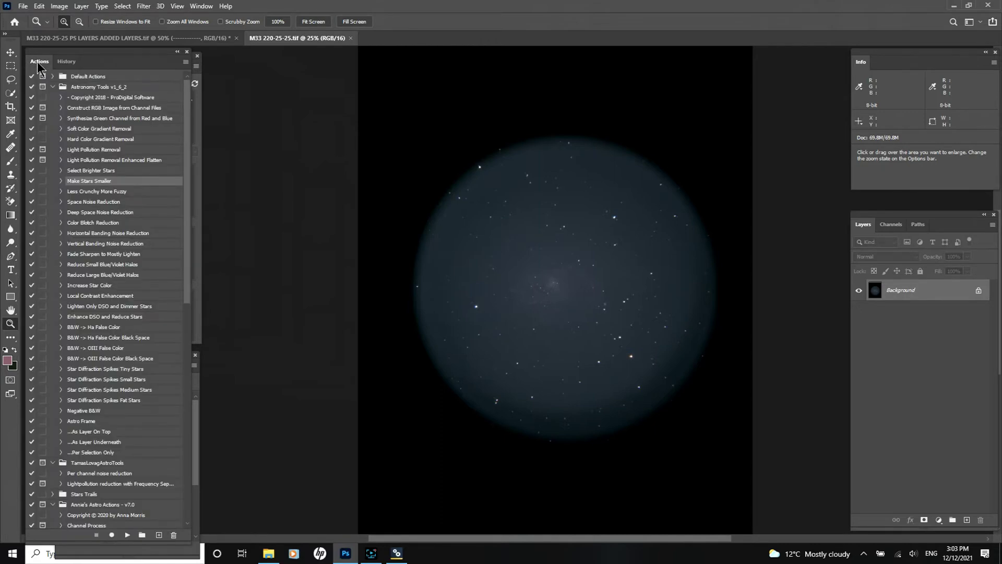
left_click(63, 63)
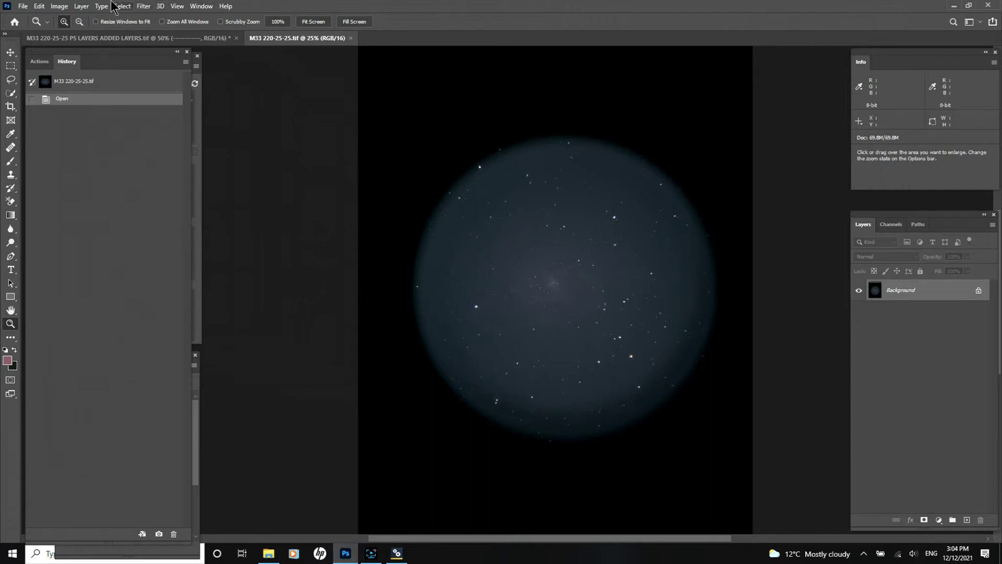
left_click(177, 52)
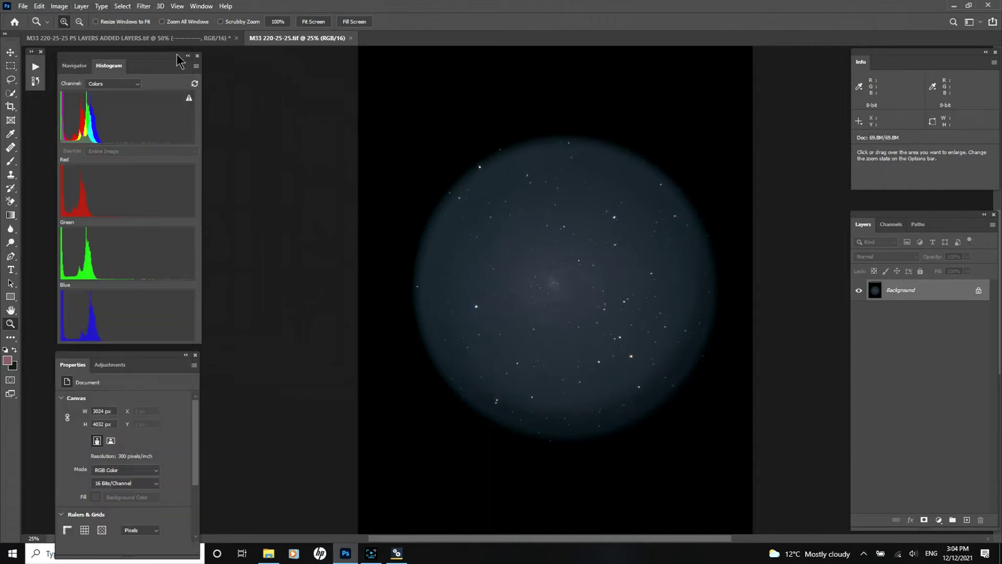
Step: Convert the M33 image to 32 Bits/Channel
left_click(59, 6)
mouse_move(67, 18)
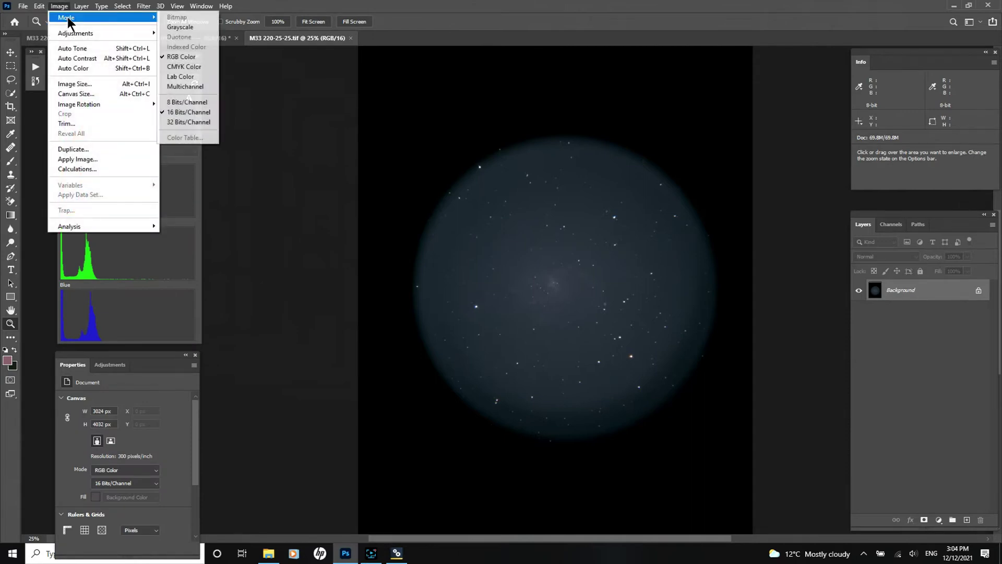
left_click(172, 120)
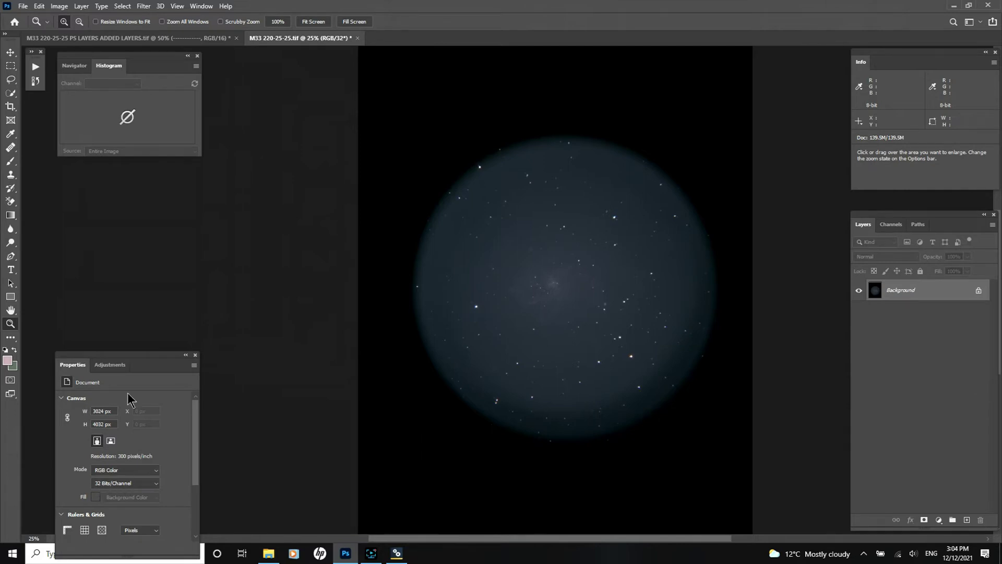
Step: Convert the image back to 16 Bits/Channel, using the Exposure and Gamma method for HDR toning
left_click(59, 6)
mouse_move(70, 18)
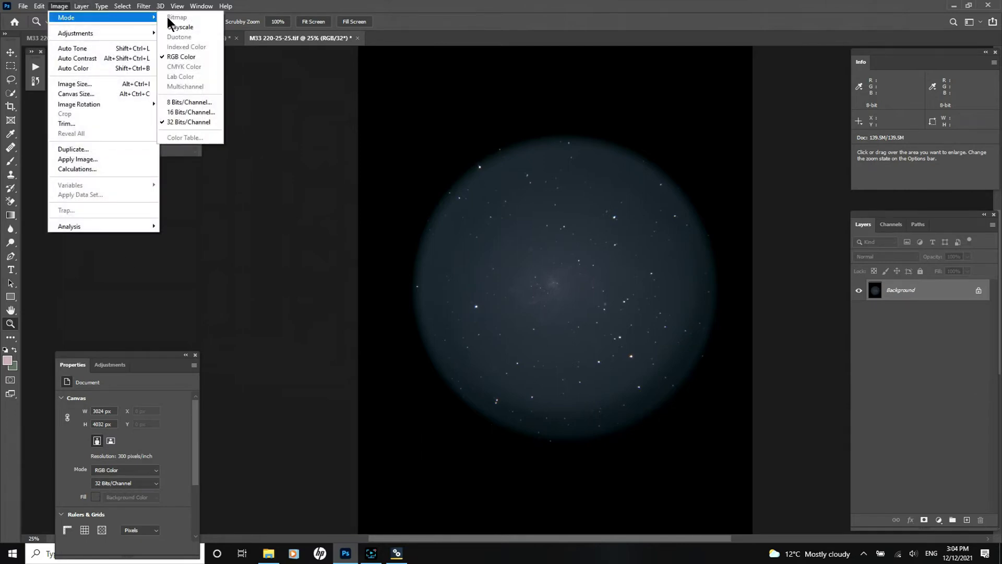
left_click(181, 111)
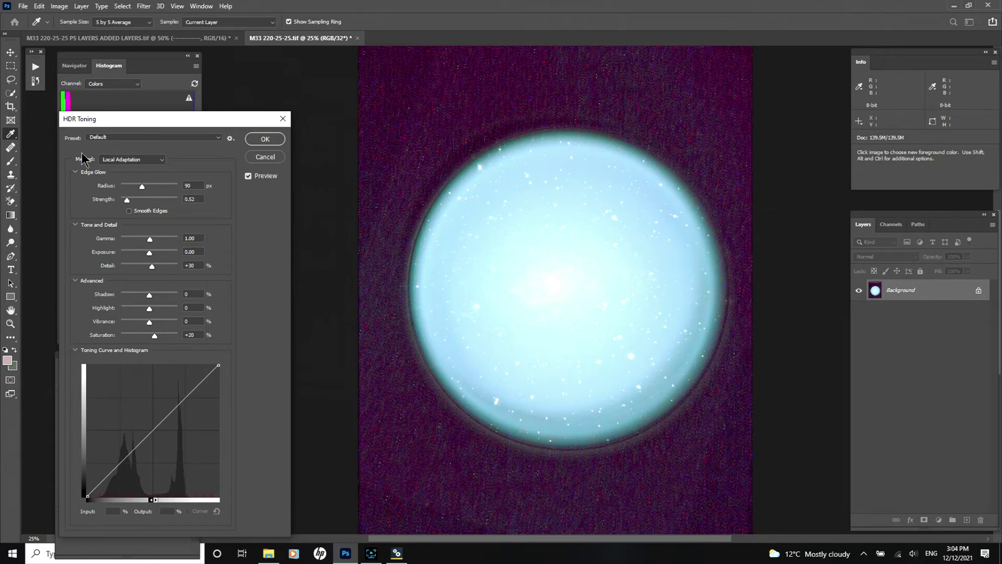
left_click(163, 160)
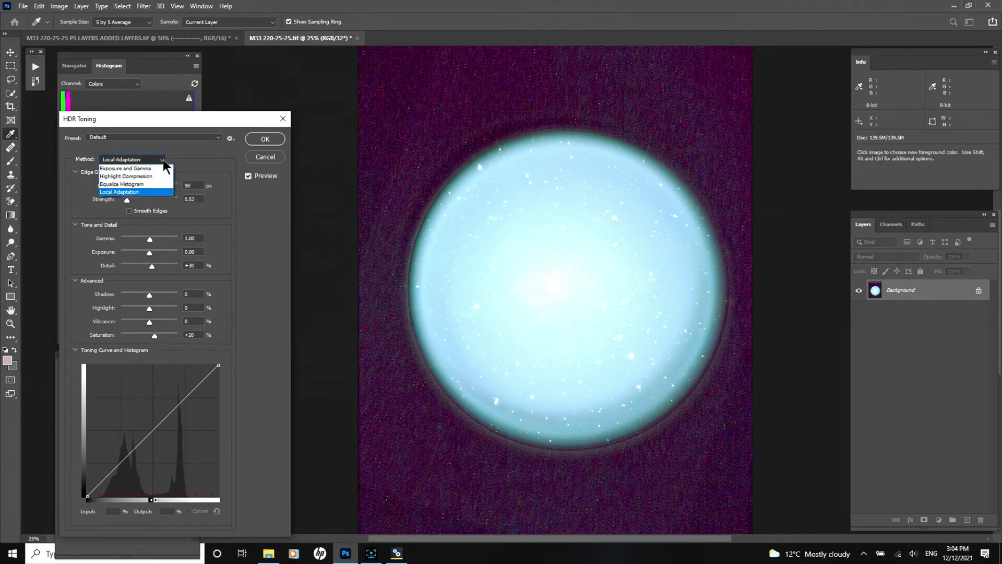
left_click(128, 168)
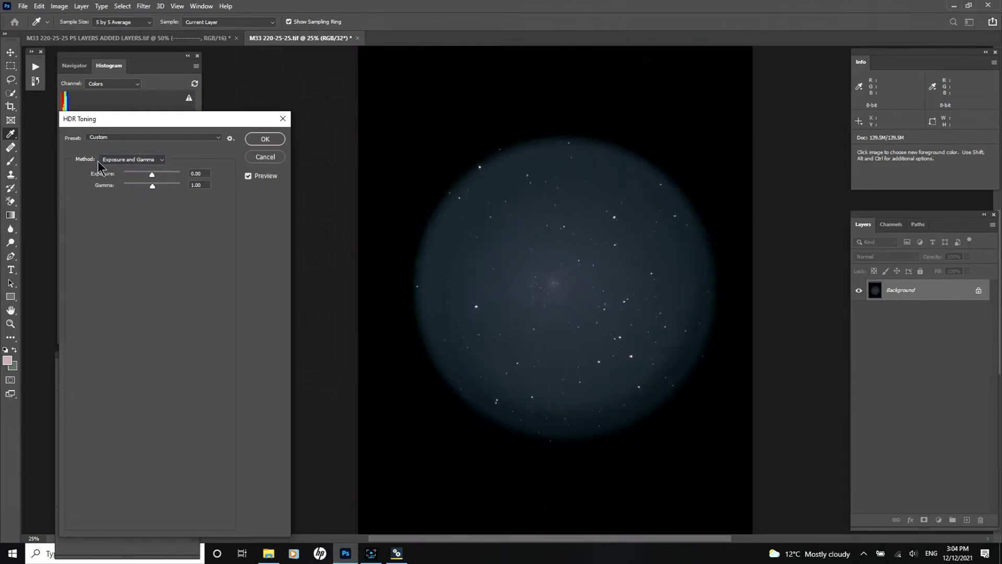
left_click(255, 140)
Step: Frame a crop of about 1788 × 1332 px around the galaxy core, excluding the black surround of the circular field
key("z")
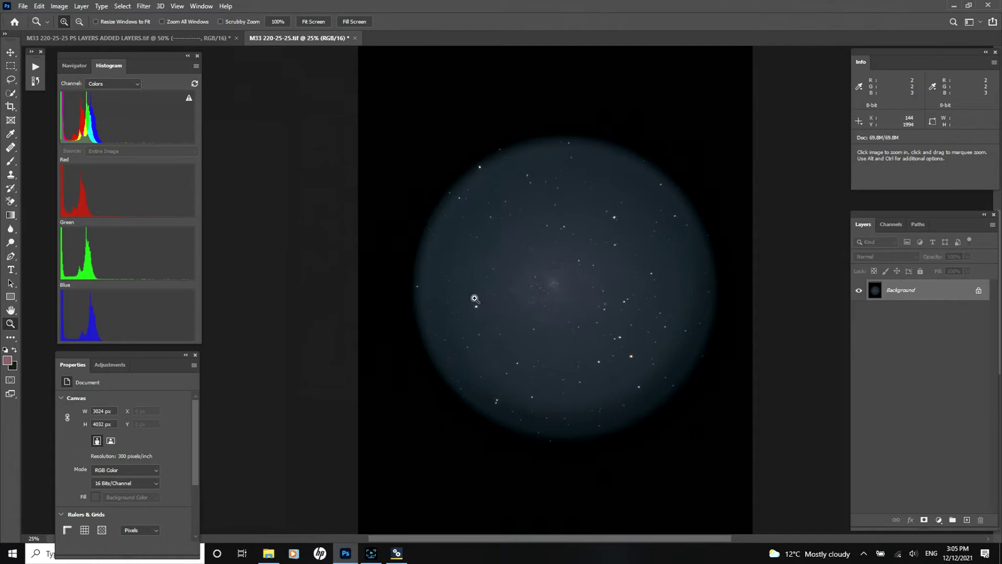
left_click(10, 107)
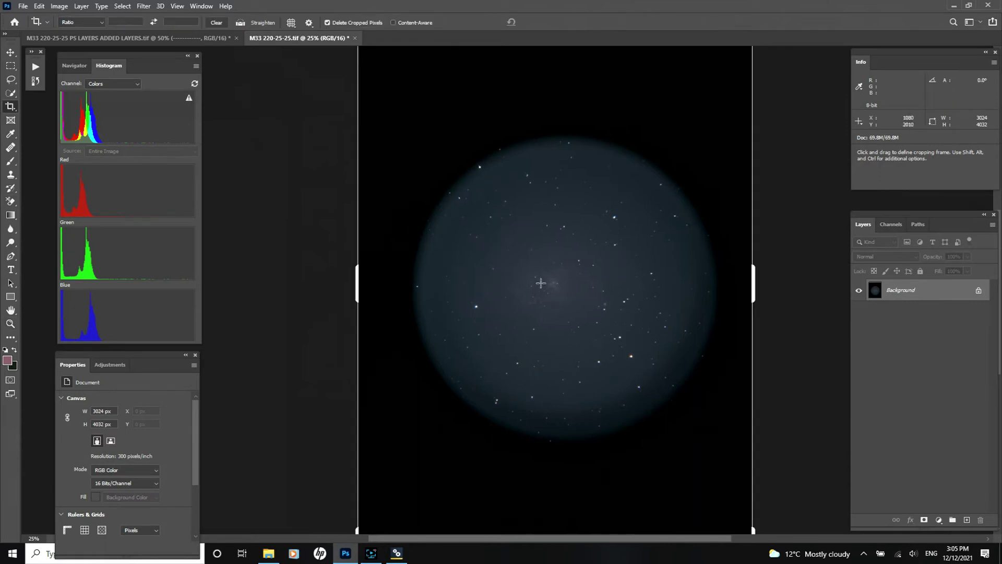
left_click(10, 323)
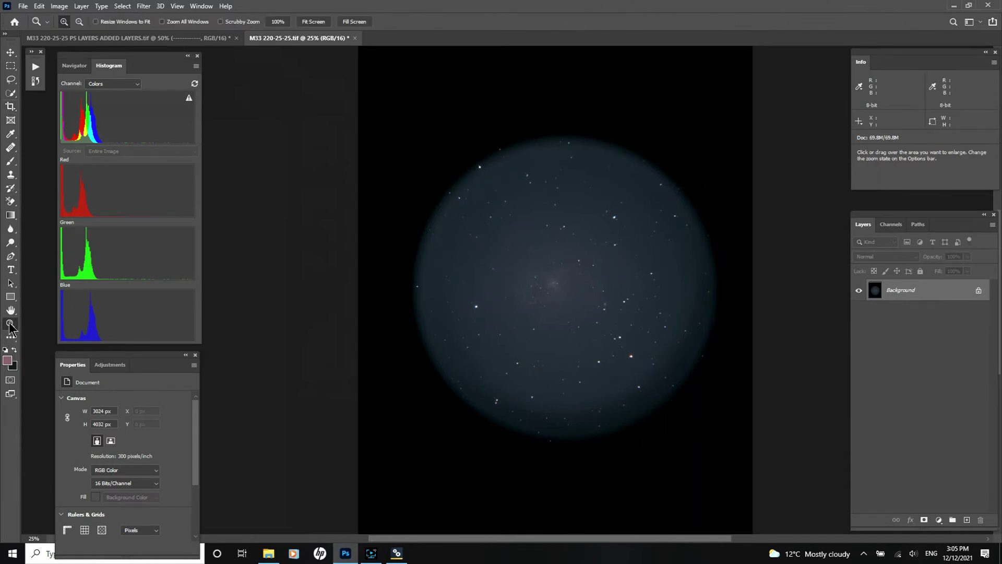
left_click(417, 266, "alt")
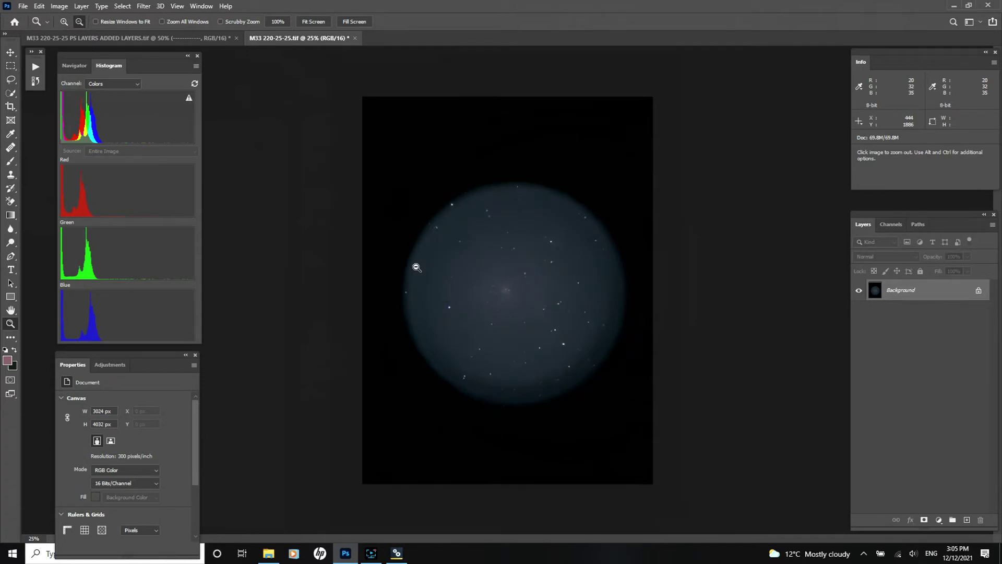
left_click(10, 107)
left_click_drag(491, 118, 497, 173)
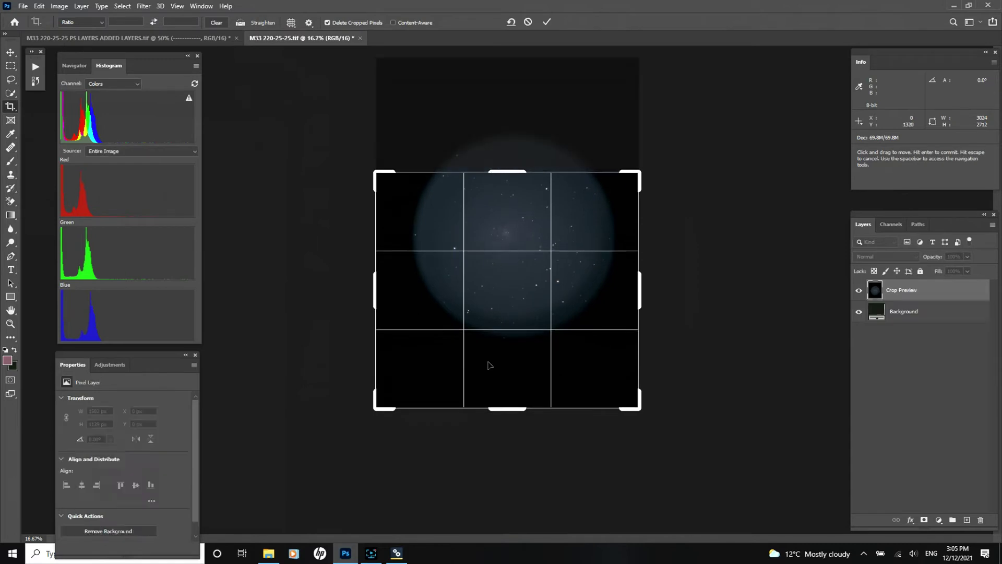
left_click_drag(509, 401, 507, 359)
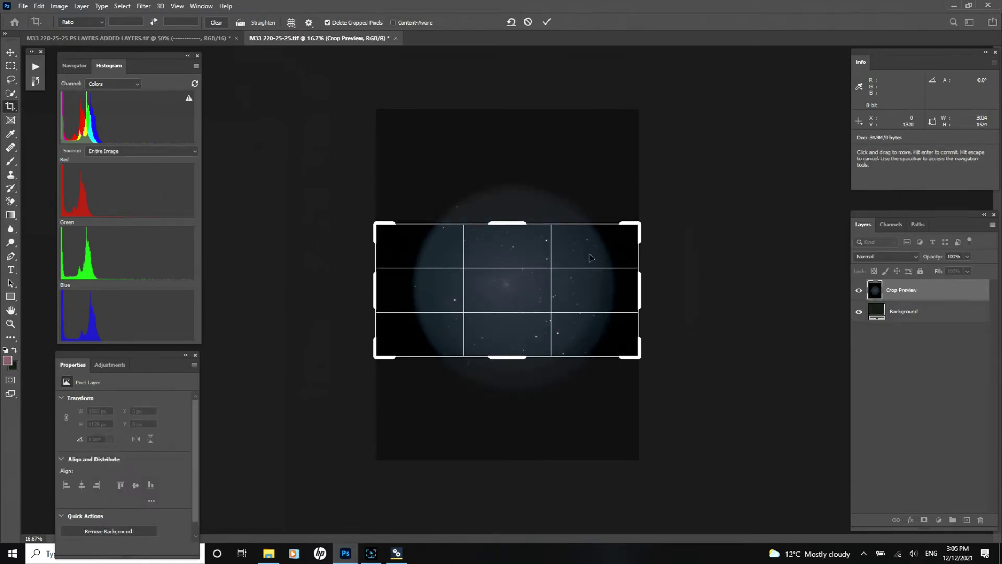
left_click_drag(642, 290, 640, 277)
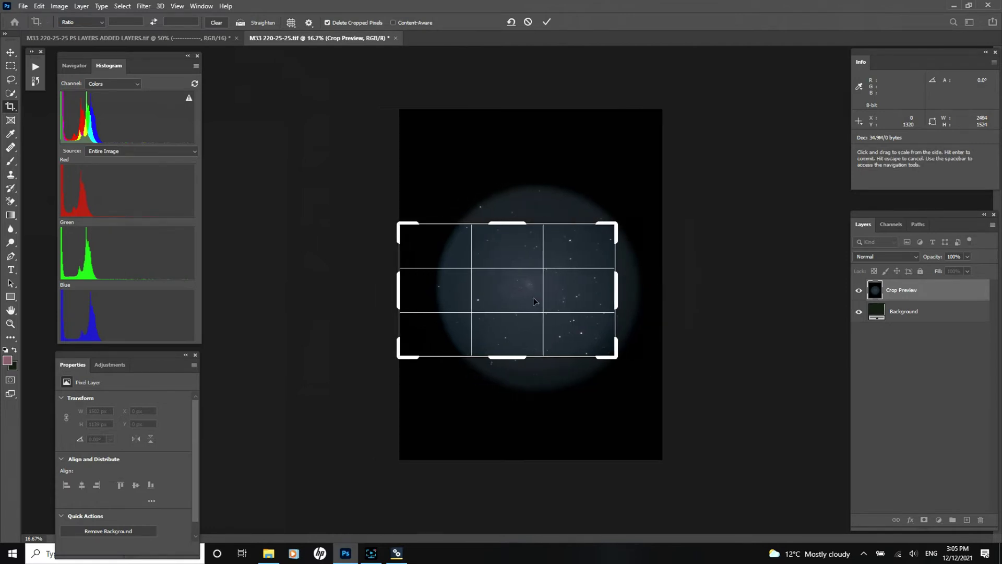
left_click_drag(399, 291, 429, 292)
left_click_drag(510, 359, 510, 350)
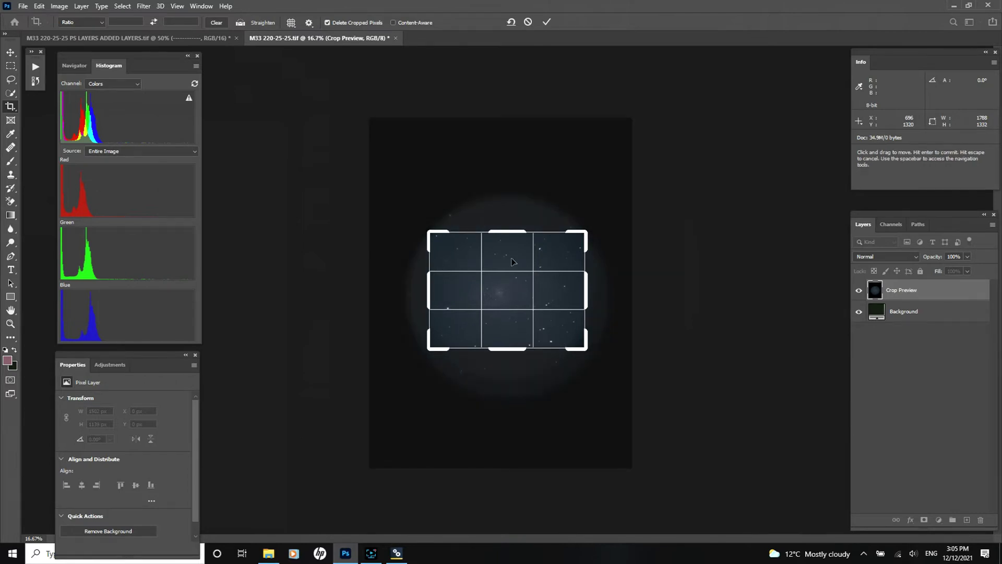
Step: Tighten the crop frame around the galaxy to about 1608 × 1104 px and apply the crop
left_click_drag(584, 291, 580, 291)
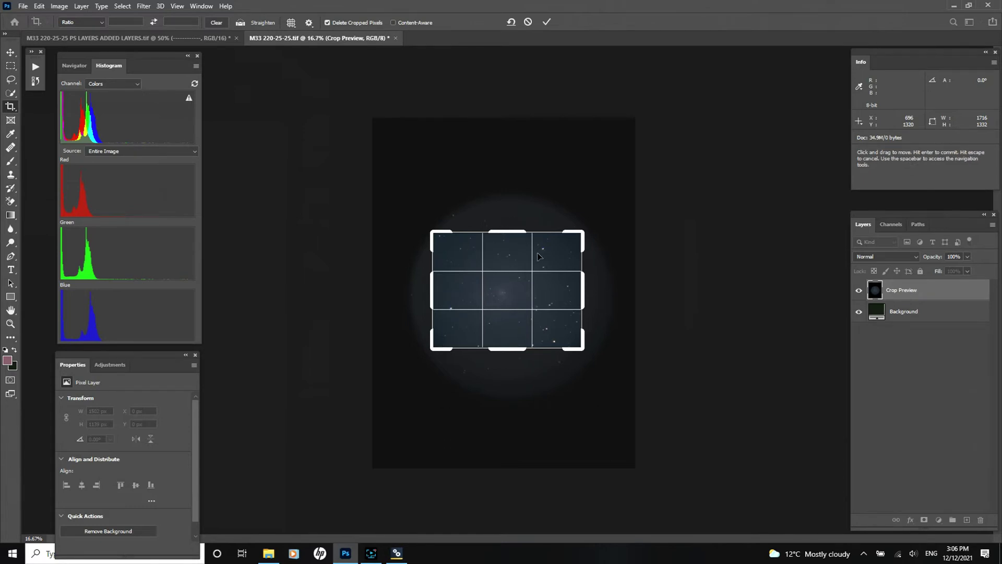
left_click_drag(509, 231, 509, 238)
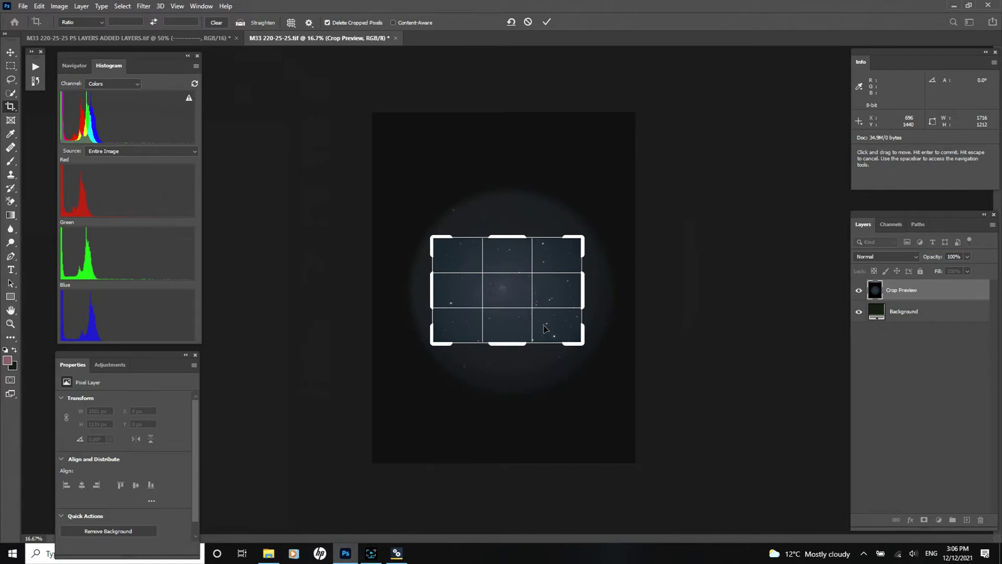
left_click_drag(518, 342, 507, 339)
left_click_drag(434, 297, 438, 297)
left_click_drag(580, 292, 576, 292)
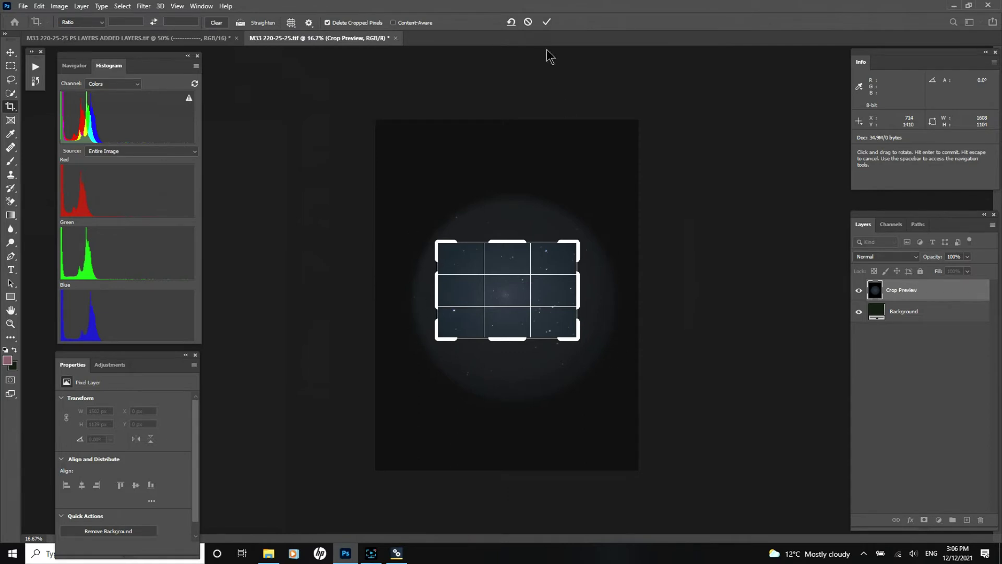
left_click(546, 22)
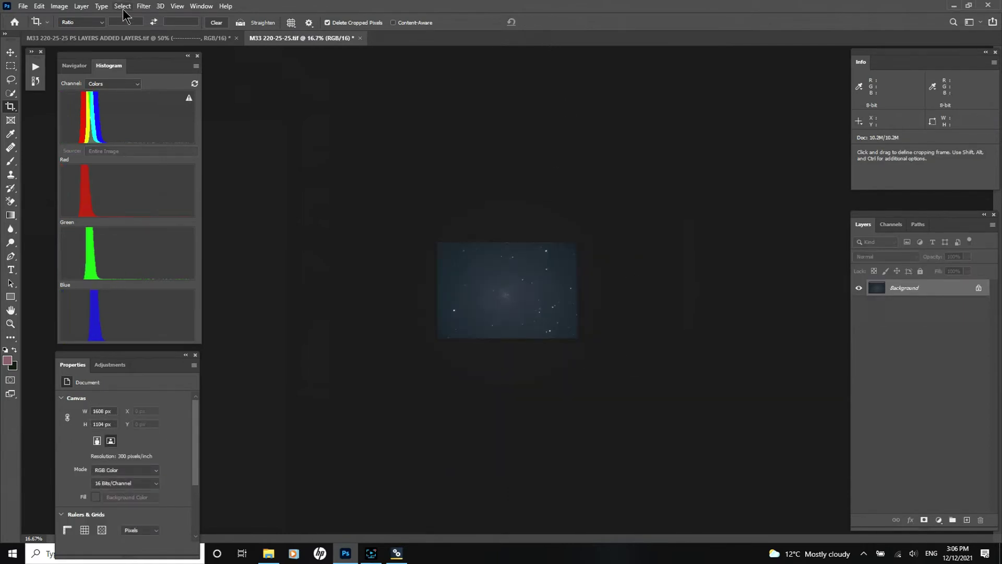
Step: Flip the cropped canvas horizontally
left_click(10, 324)
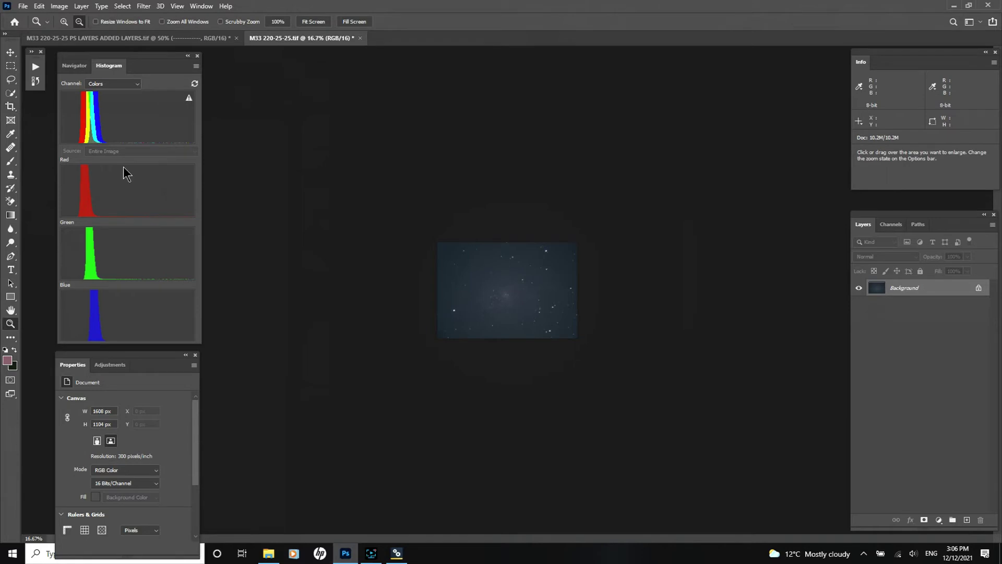
left_click(64, 21)
left_click(502, 293)
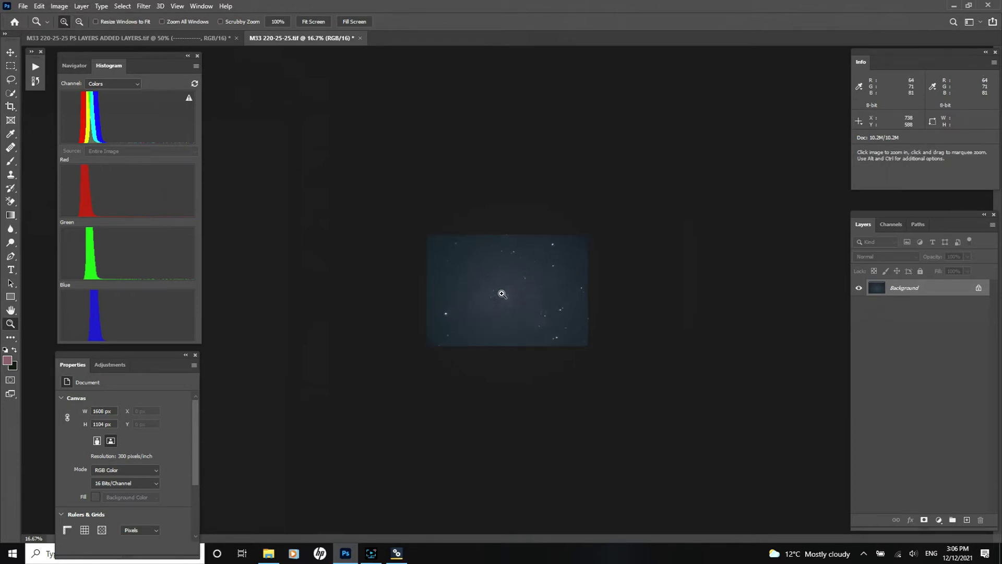
left_click(502, 294)
left_click(502, 294)
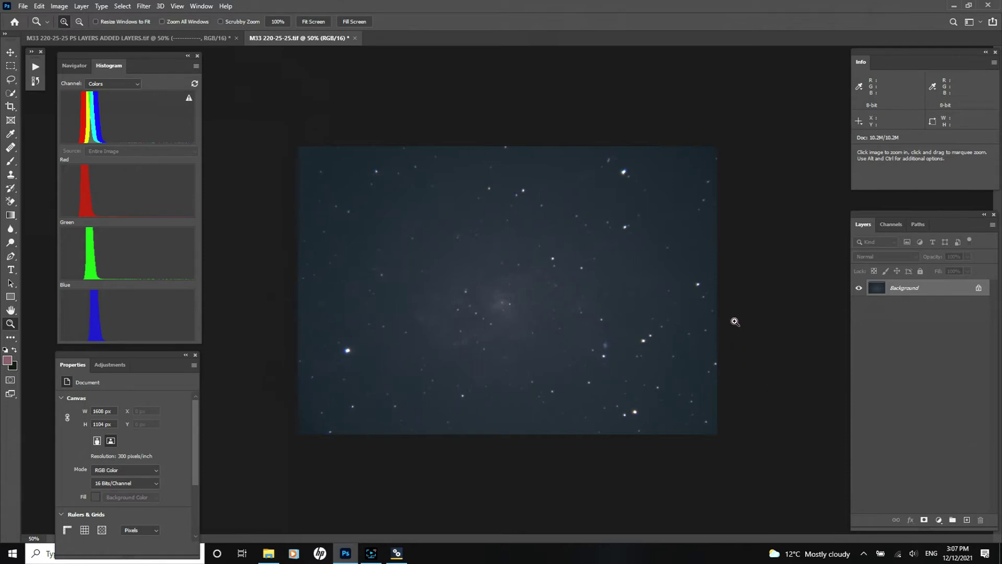
left_click(59, 6)
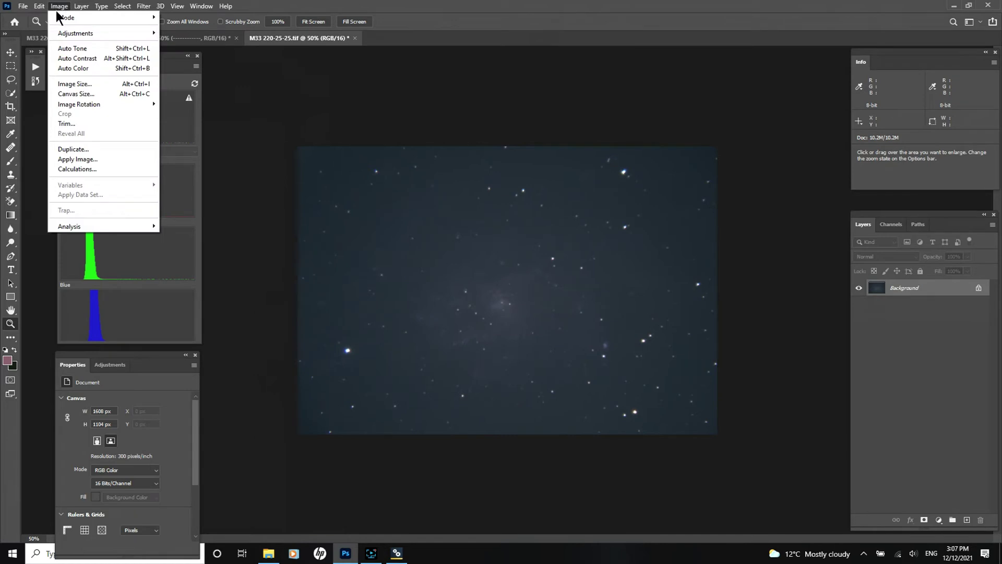
mouse_move(67, 108)
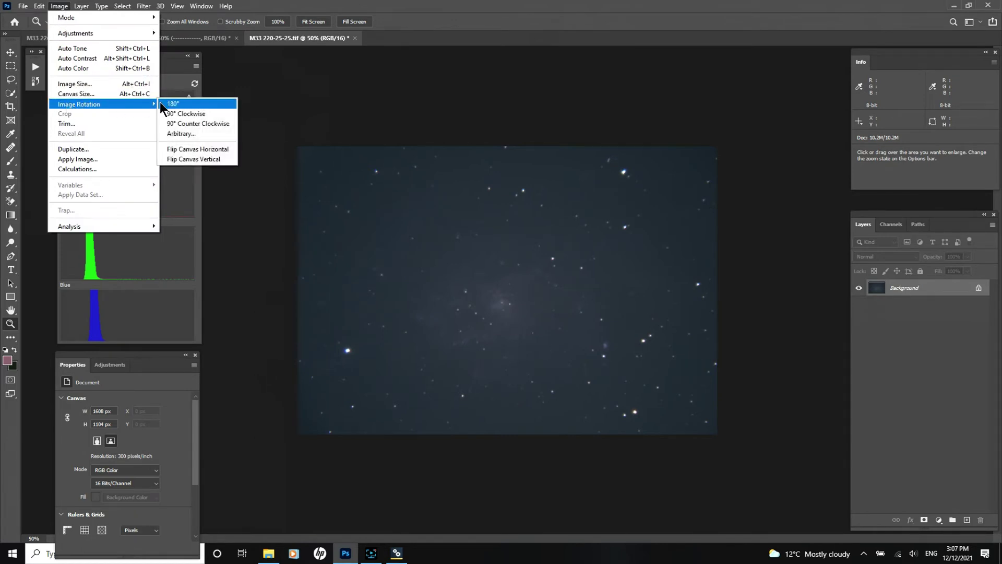
left_click(208, 148)
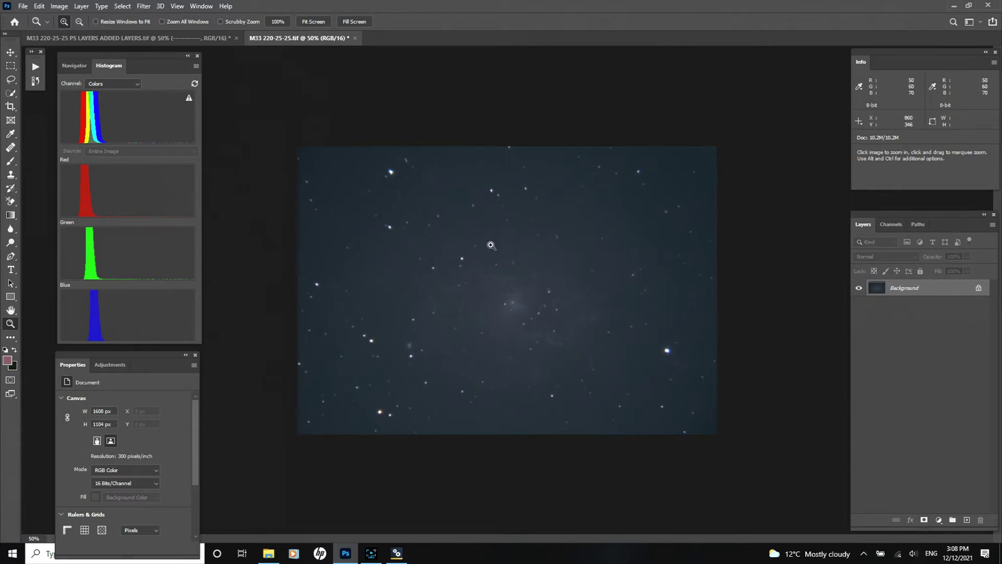
Step: Duplicate the Background layer, keeping the default name for the copy
right_click(903, 291)
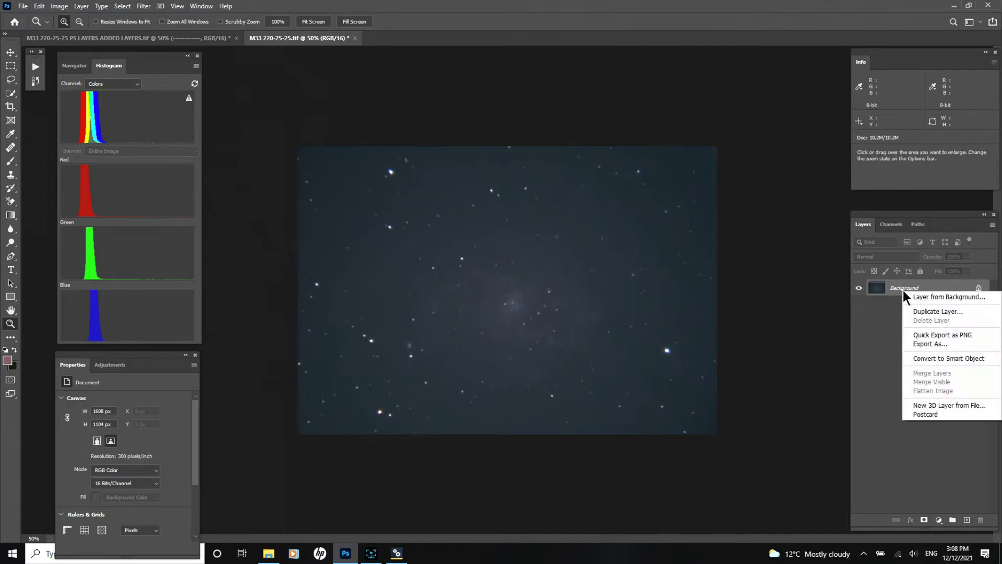
left_click(923, 309)
left_click(582, 154)
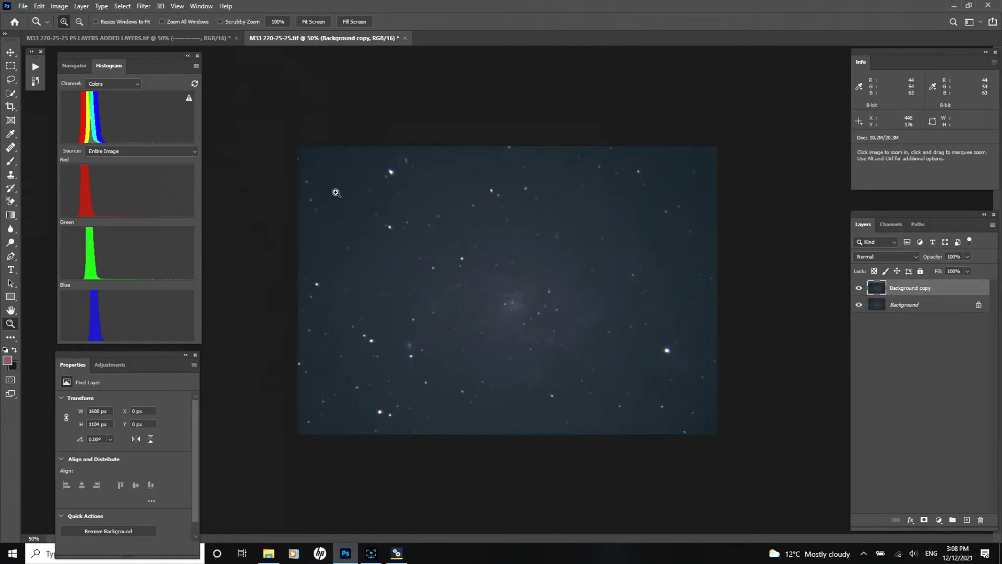
Step: Draw a freehand Lasso selection about 1544 × 1104 px around the galaxy, slightly inside the image edges, on the duplicated layer
left_click(11, 81)
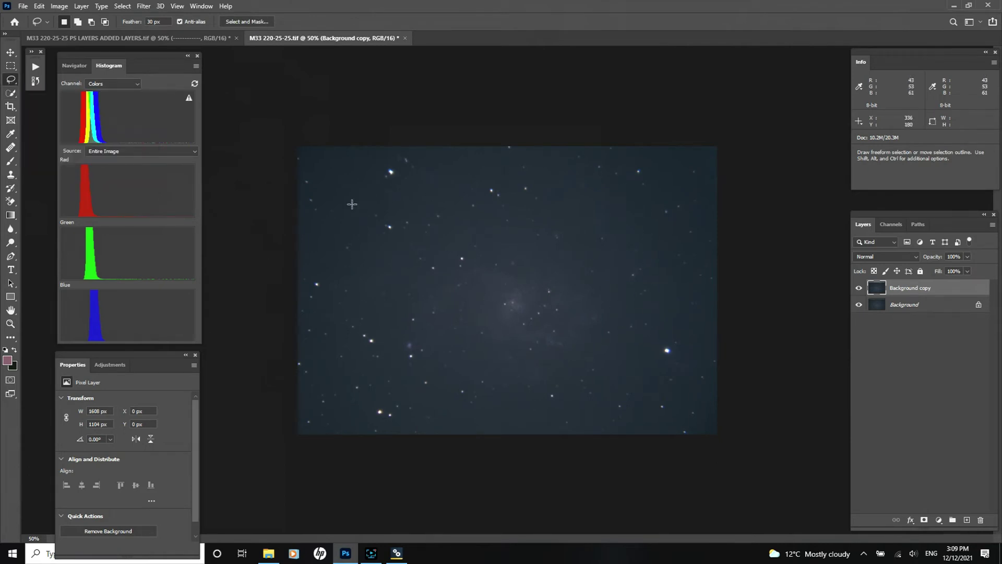
mouse_move(519, 163)
left_mouse_down()
mouse_move(422, 166)
mouse_move(351, 189)
mouse_move(334, 310)
mouse_move(335, 362)
mouse_move(355, 399)
mouse_move(463, 426)
mouse_move(662, 425)
mouse_move(691, 400)
mouse_move(703, 369)
mouse_move(687, 186)
mouse_move(641, 169)
mouse_move(504, 165)
left_mouse_up()
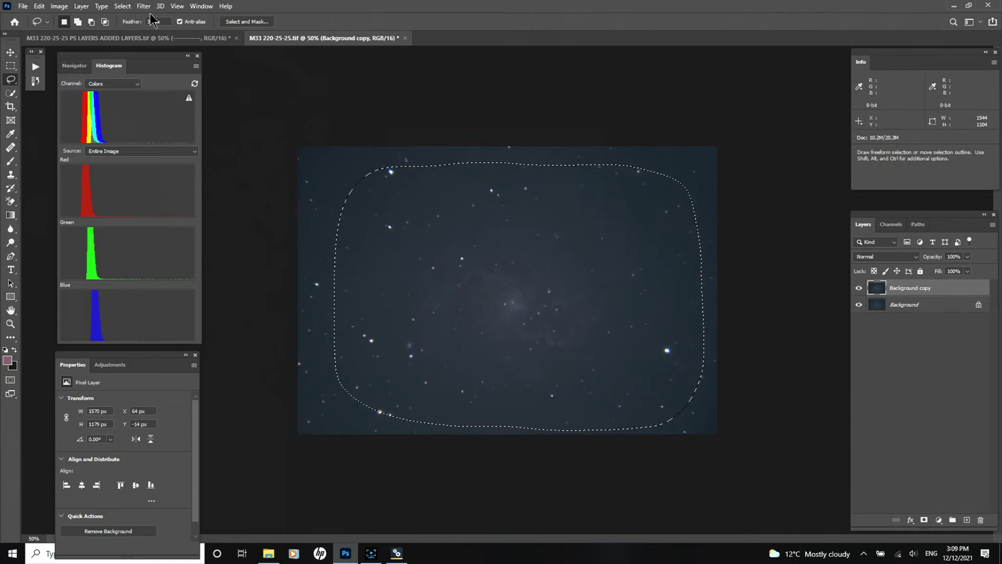
Step: Invert the selection and run GradientXTerminator on it with Medium detail, Medium aggressiveness and Balance background color enabled
left_click(122, 6)
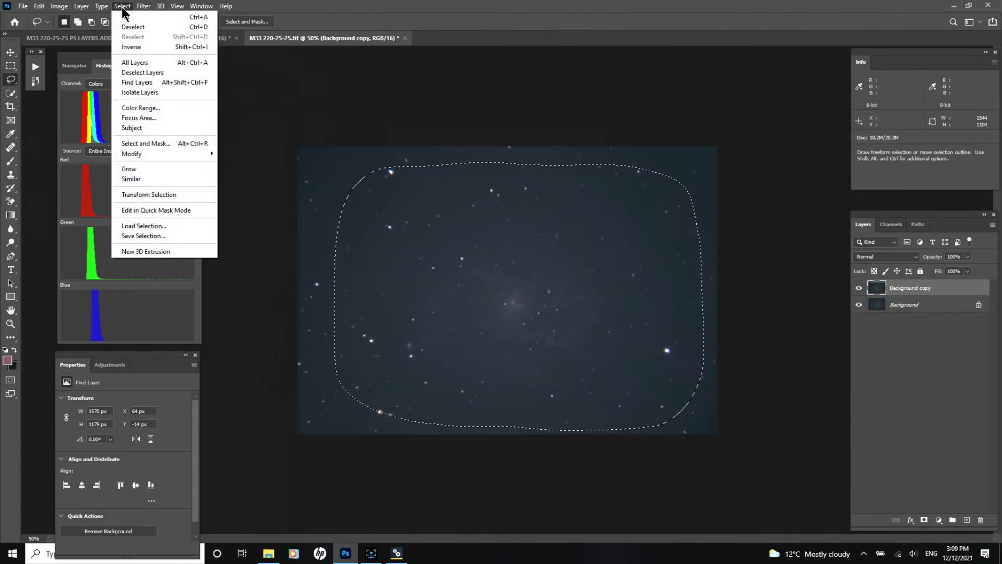
left_click(131, 47)
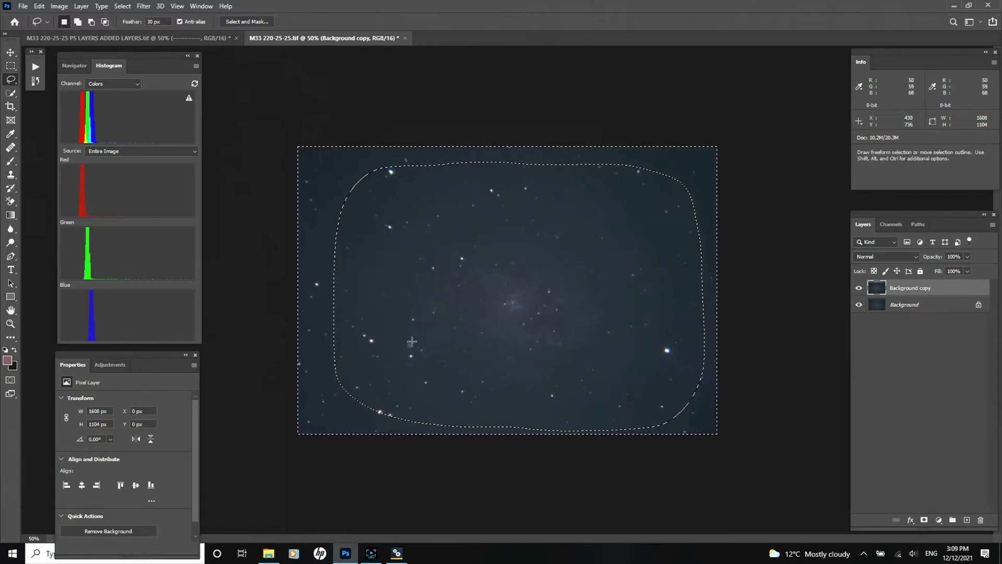
left_click(122, 6)
mouse_move(144, 6)
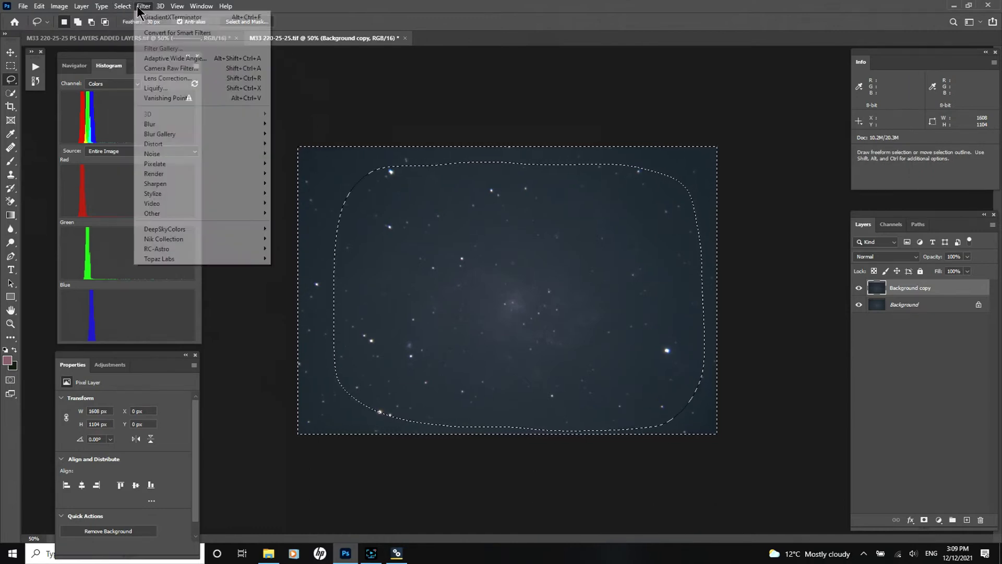
mouse_move(161, 248)
left_click(298, 248)
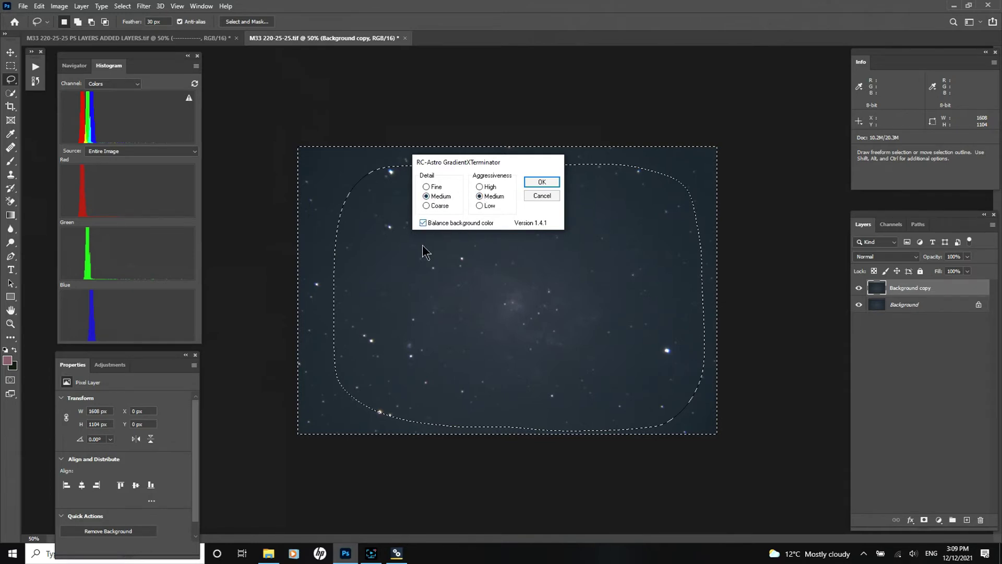
left_click(530, 180)
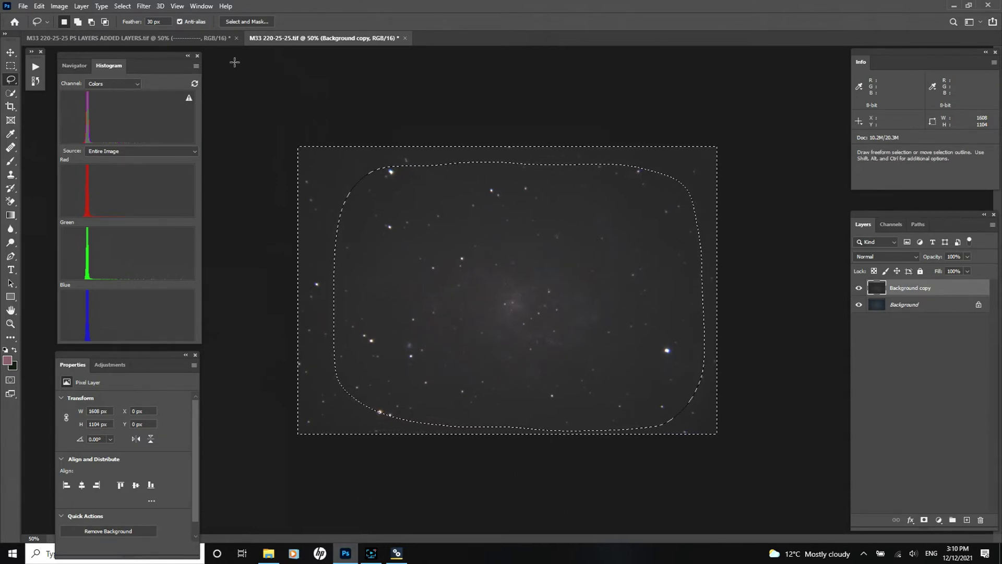
Step: Clear the selection and apply Levels to the Background copy layer with the RGB black input level at 40
left_click(122, 6)
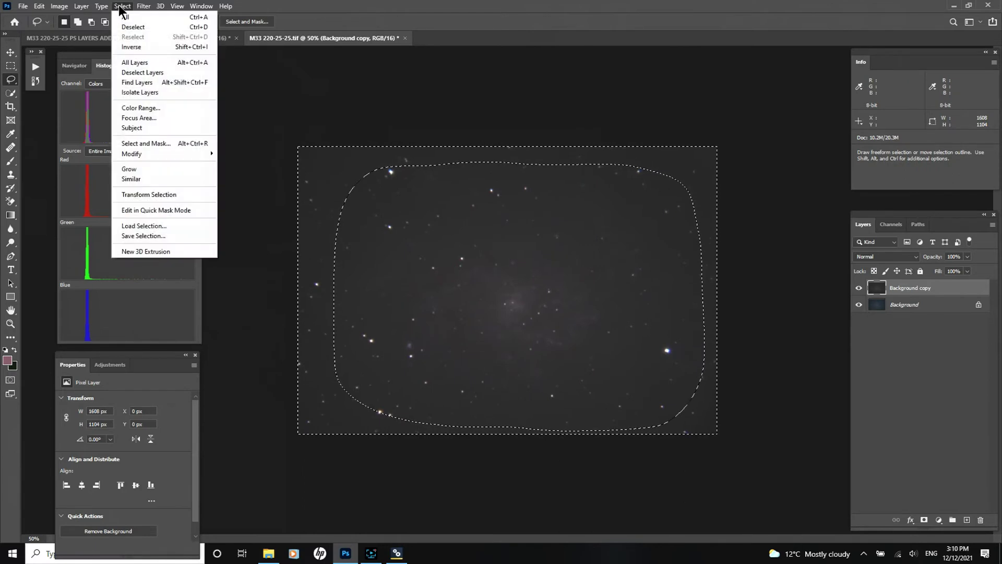
left_click(130, 33)
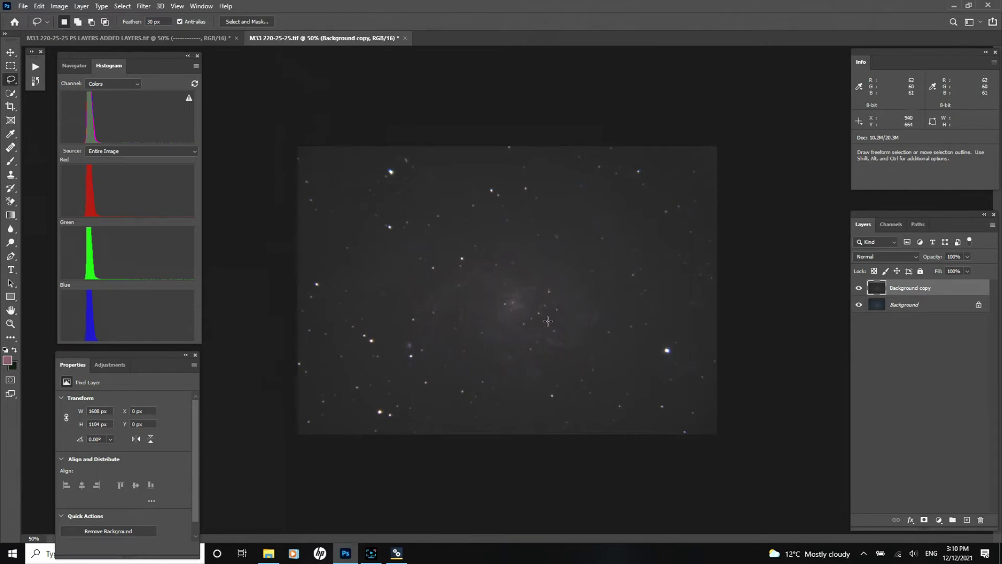
left_click(59, 6)
mouse_move(95, 34)
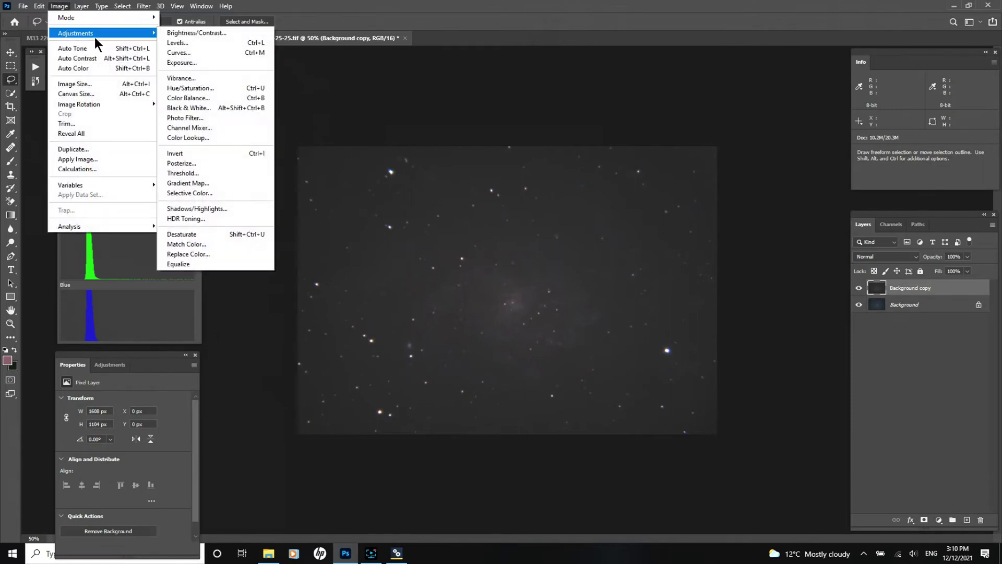
left_click(178, 43)
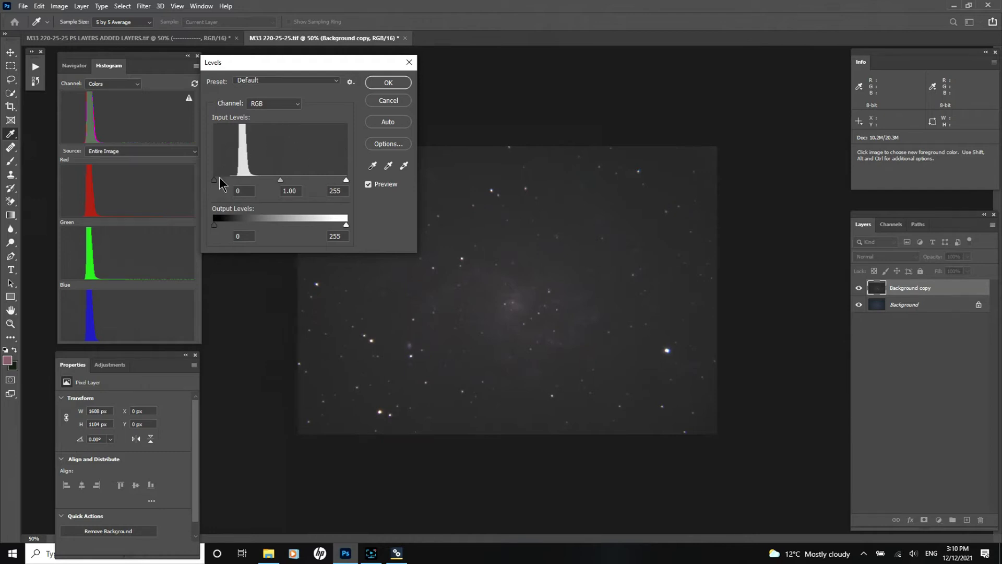
left_click_drag(215, 180, 234, 182)
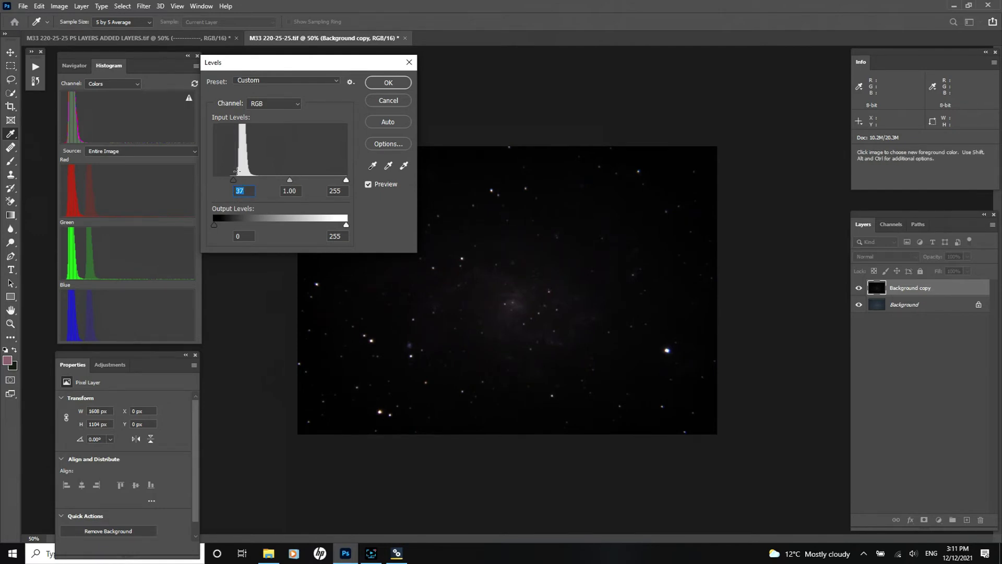
left_click_drag(234, 180, 234, 180)
left_click_drag(232, 180, 235, 174)
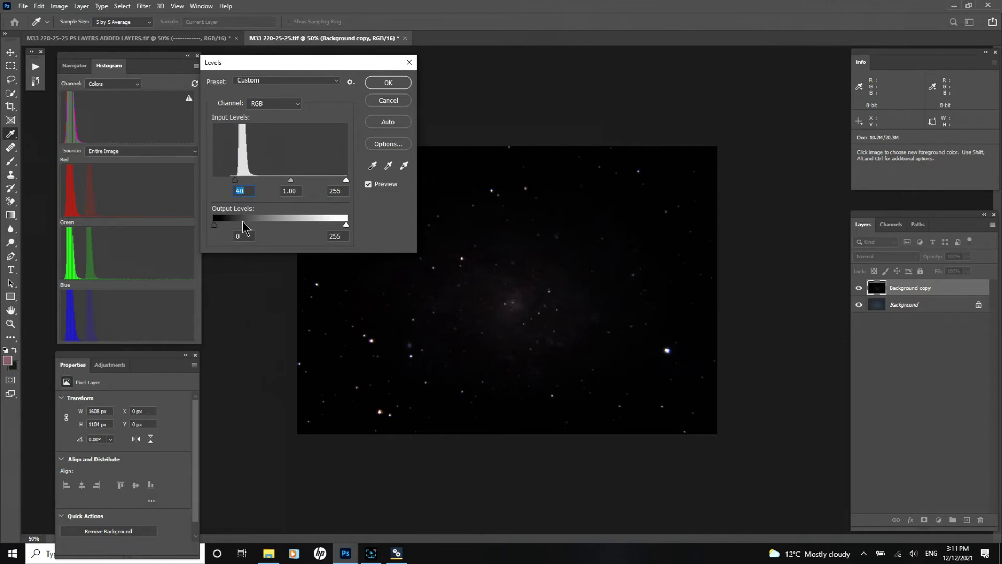
left_click(376, 84)
key("l")
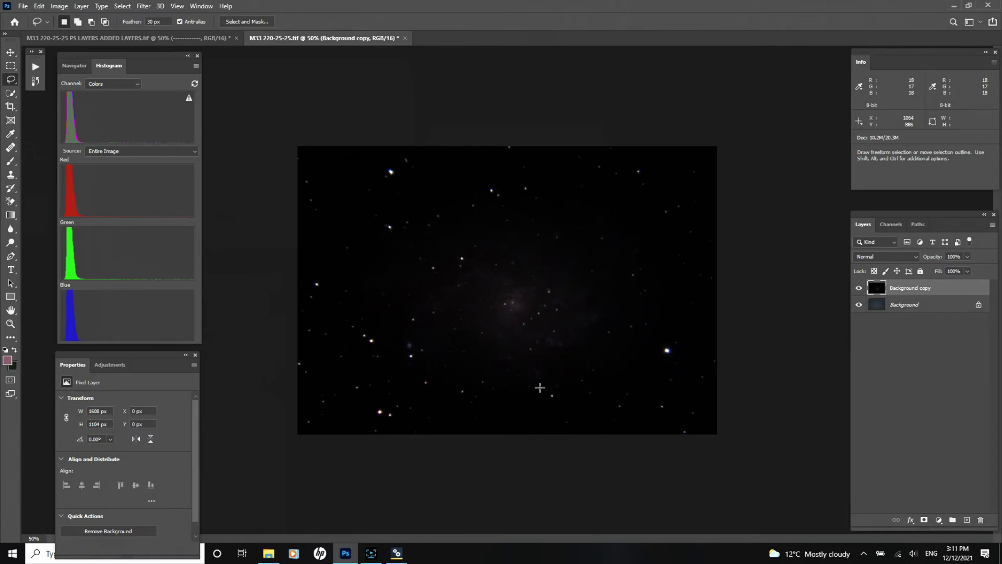
Step: Toggle the Background copy layer's visibility repeatedly to compare the image and histogram before and after the edits
left_click(859, 289)
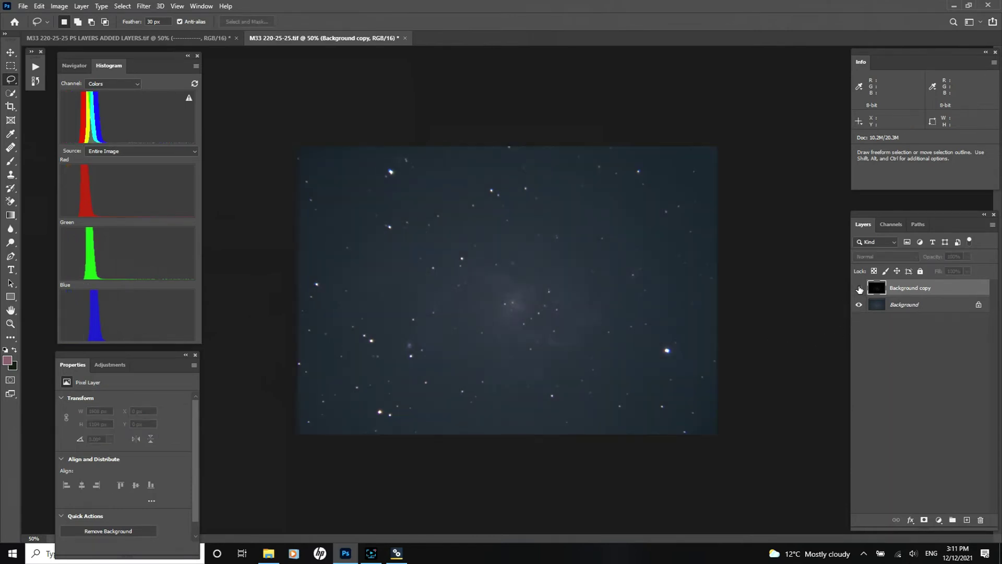
left_click(859, 289)
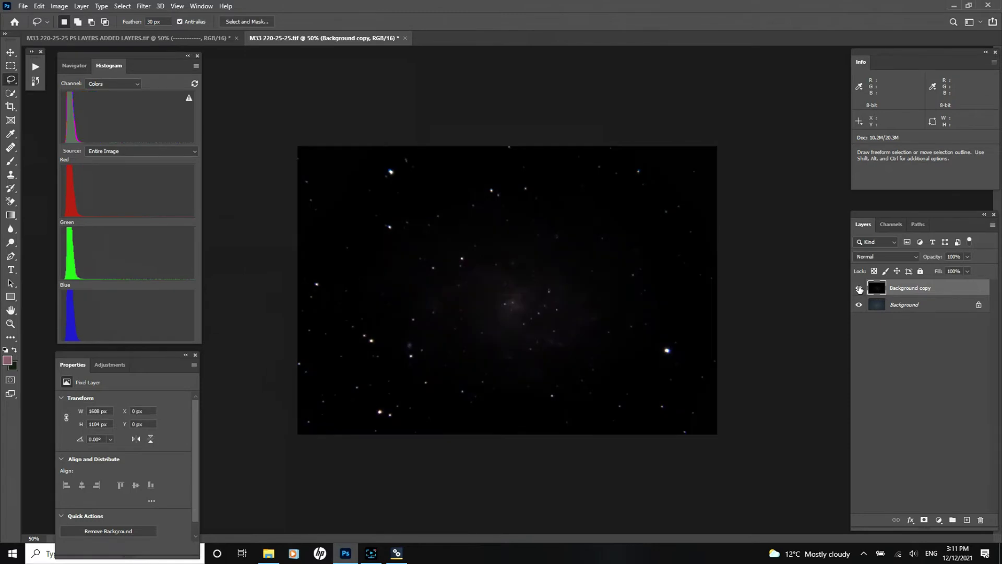
left_click(859, 289)
left_click(859, 289)
left_click(858, 289)
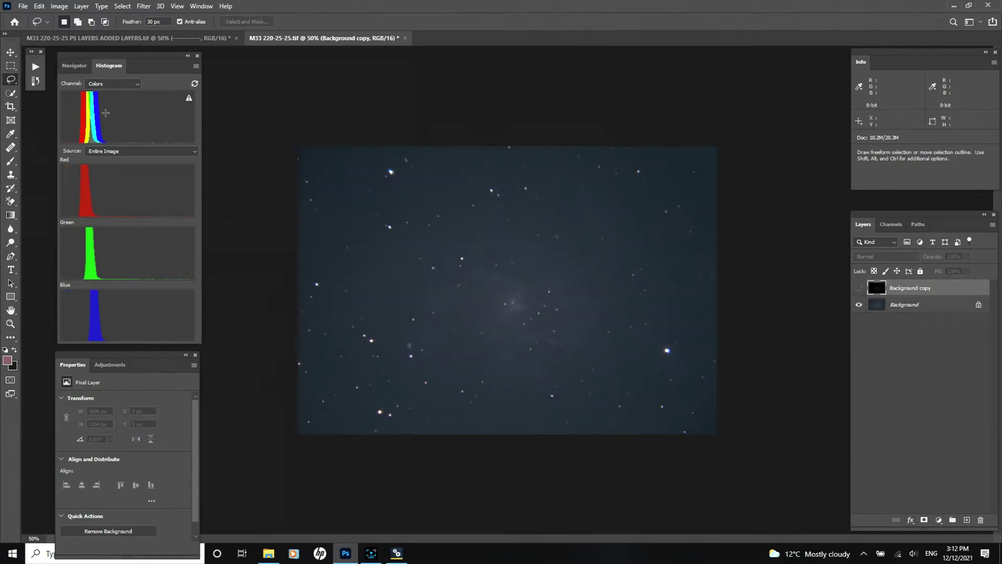
left_click(858, 289)
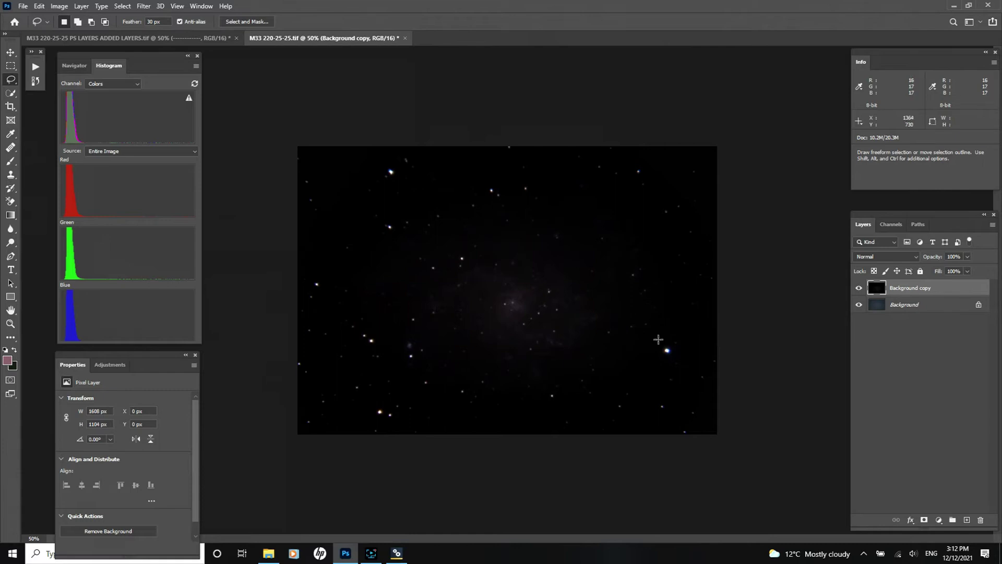
Step: Rename the Background copy layer as GRADIENT X LEVELS
double_click(905, 289)
type("----------------")
type("X")
key("Return")
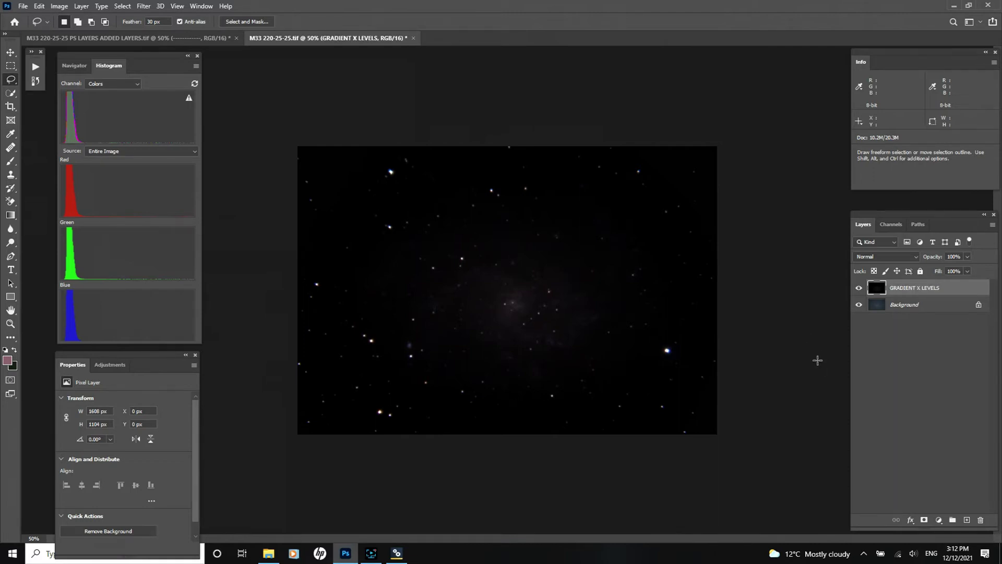
Step: Stamp all visible layers into a new merged layer above GRADIENT X LEVELS
right_click(898, 290)
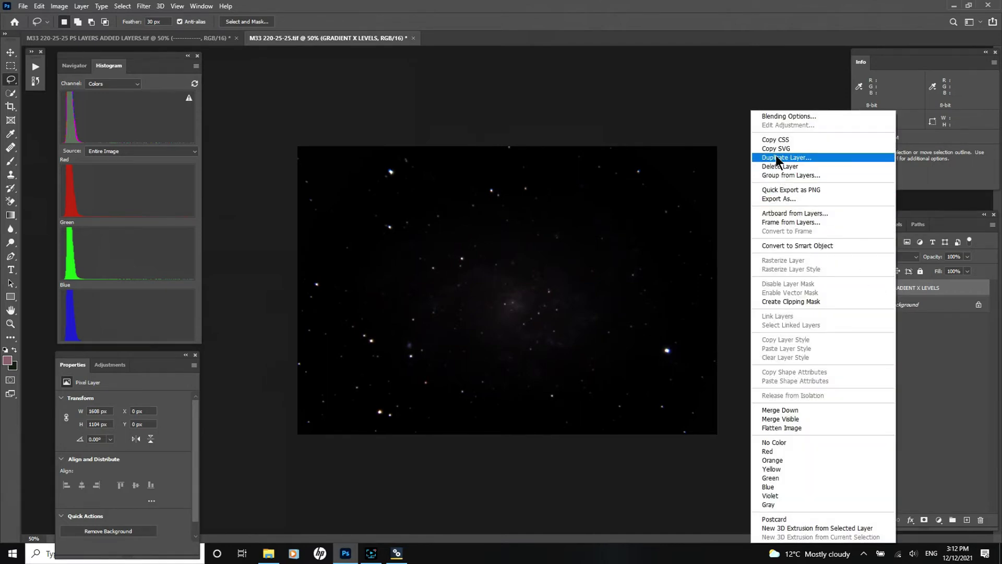
left_click(730, 87)
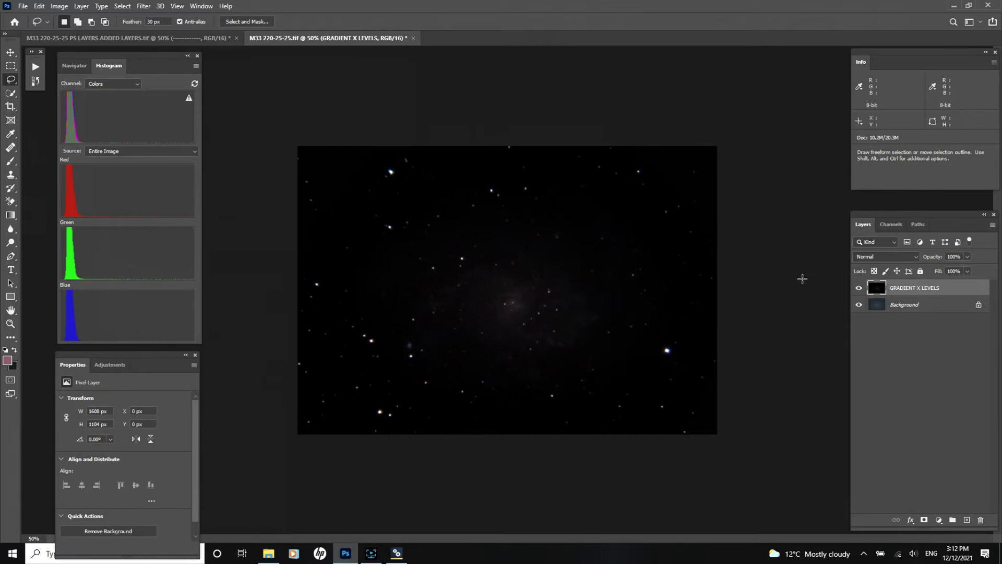
key("ctrl+alt+shift+e")
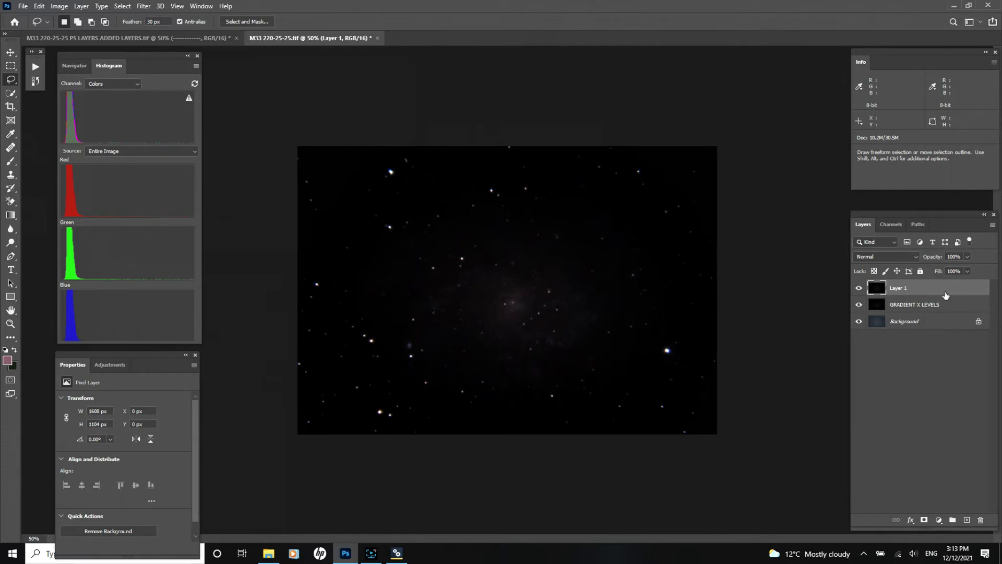
right_click(906, 308)
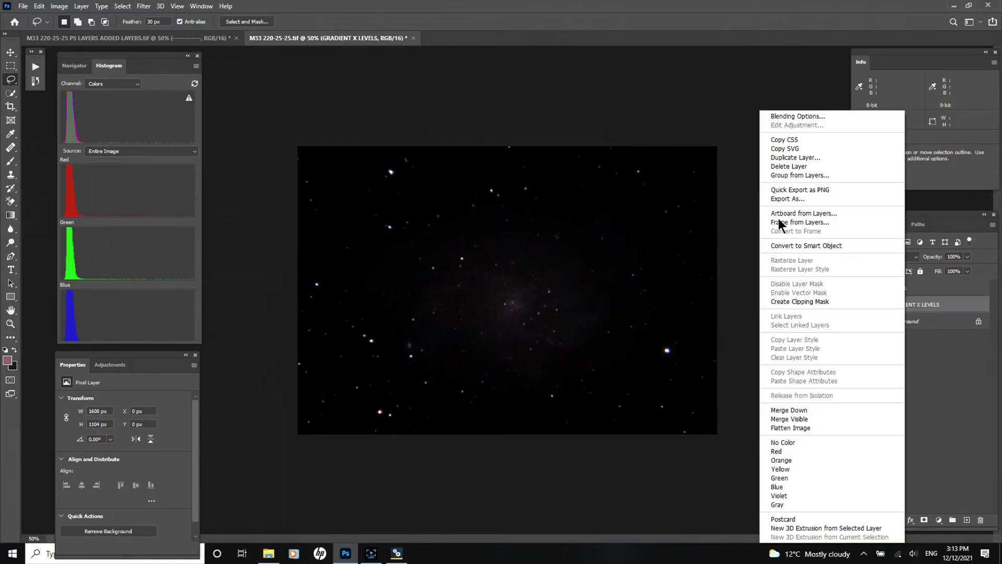
left_click(741, 235)
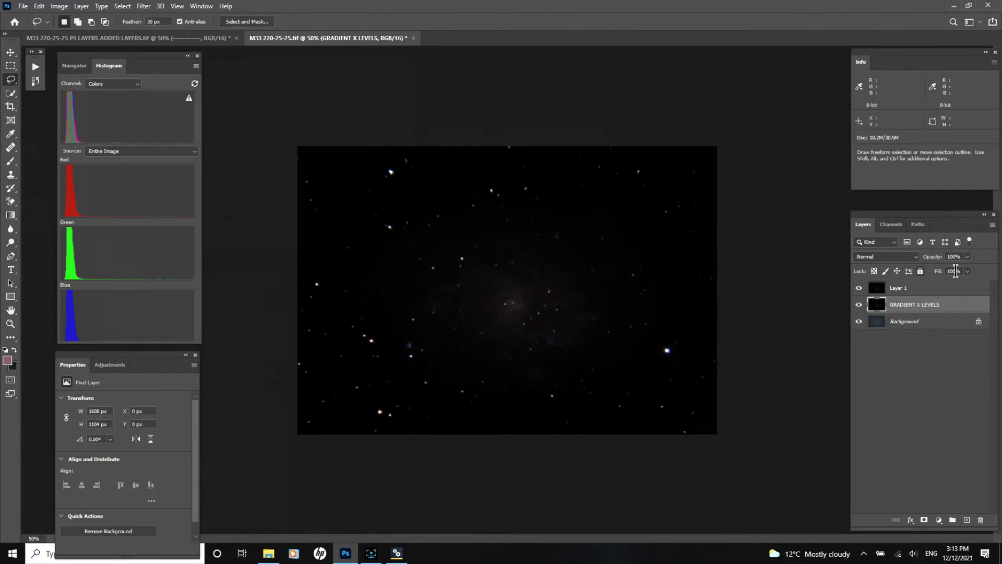
left_click(899, 257)
left_click(898, 257)
Step: Select the stamped Layer 1 and switch its visibility off and on to compare it with the layer below
left_click(900, 290)
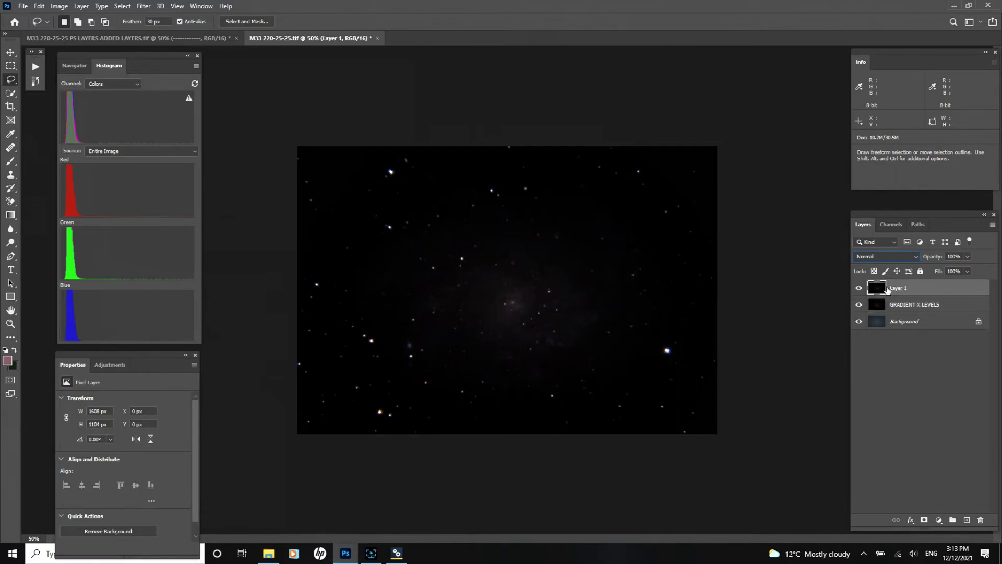
left_click(859, 289)
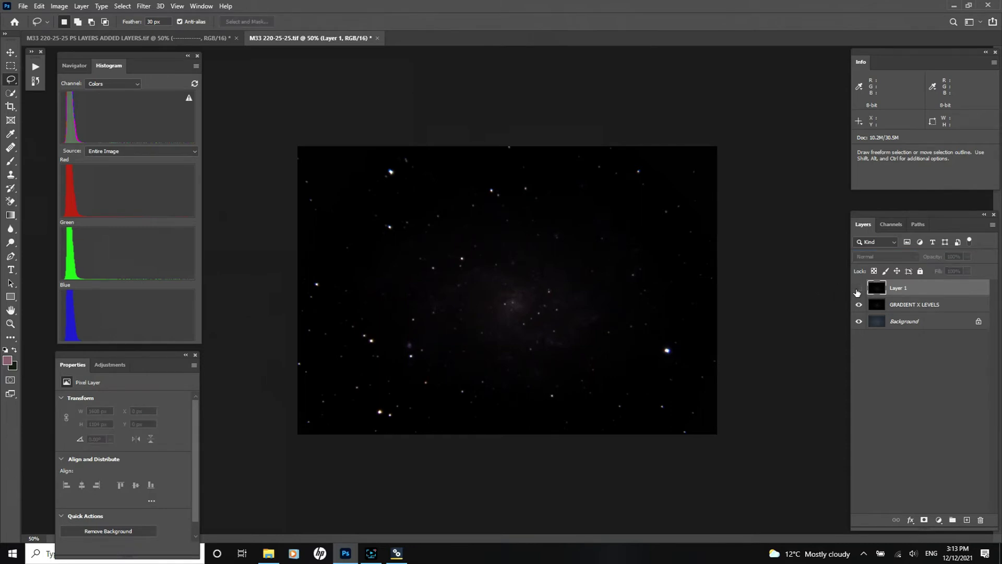
left_click(858, 289)
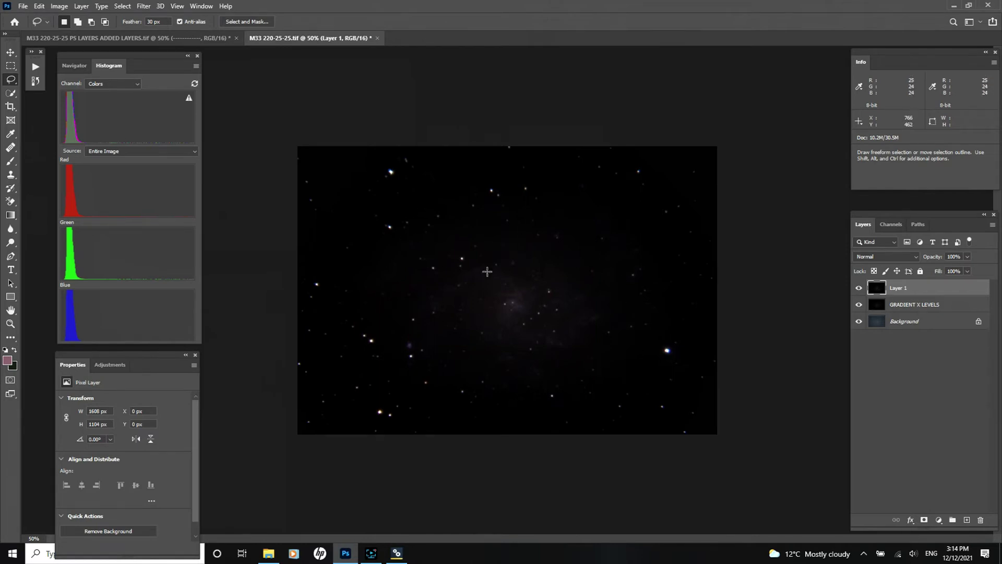
Step: Start a Curves adjustment on Layer 1 and anchor the RGB curve's dark end by sampling background sky areas in the image
left_click(59, 5)
mouse_move(119, 31)
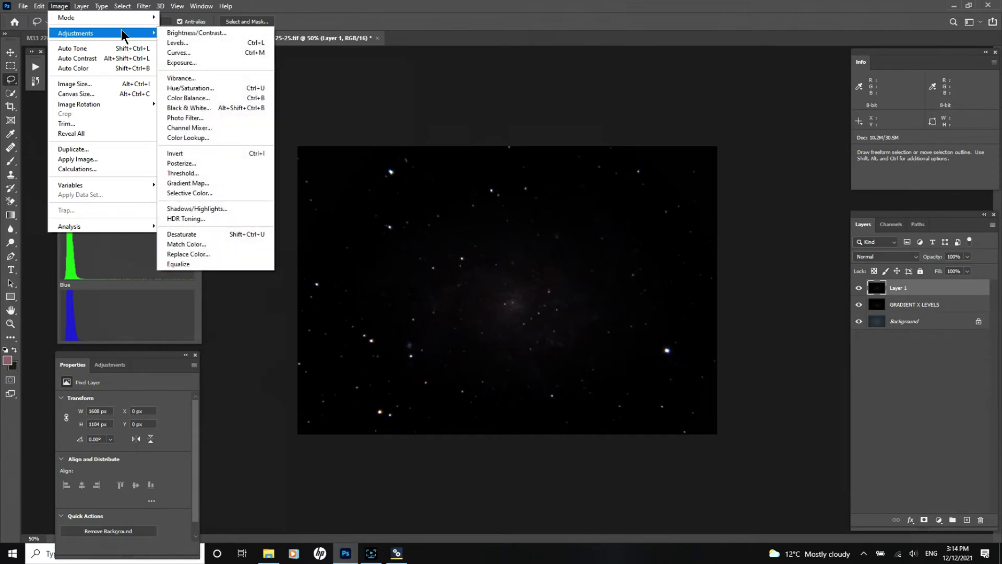
left_click(176, 52)
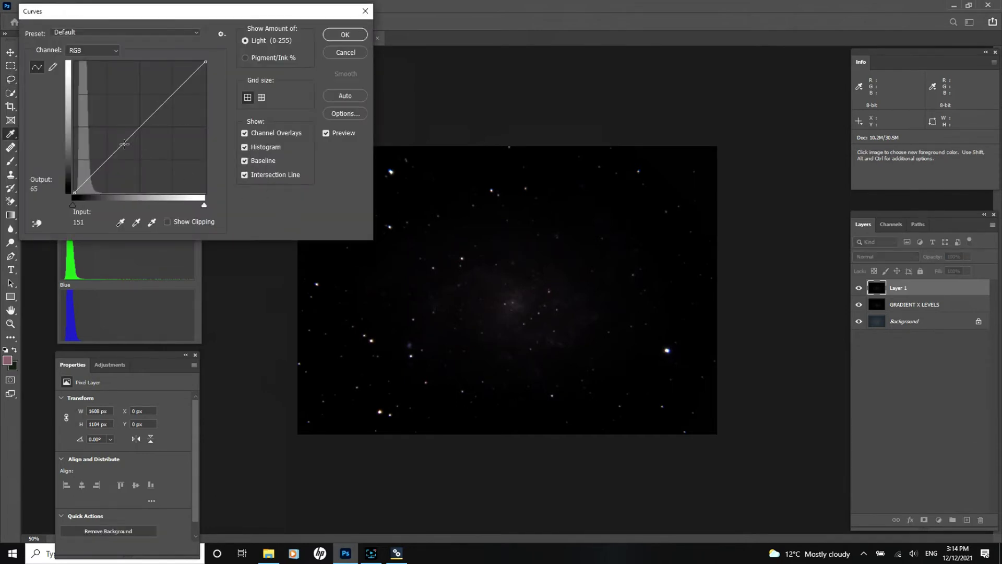
mouse_move(175, 13)
left_mouse_down()
mouse_move(203, 118)
mouse_move(291, 140)
mouse_move(638, 84)
mouse_move(780, 37)
mouse_move(236, 42)
mouse_move(171, 26)
mouse_move(161, 9)
left_mouse_up()
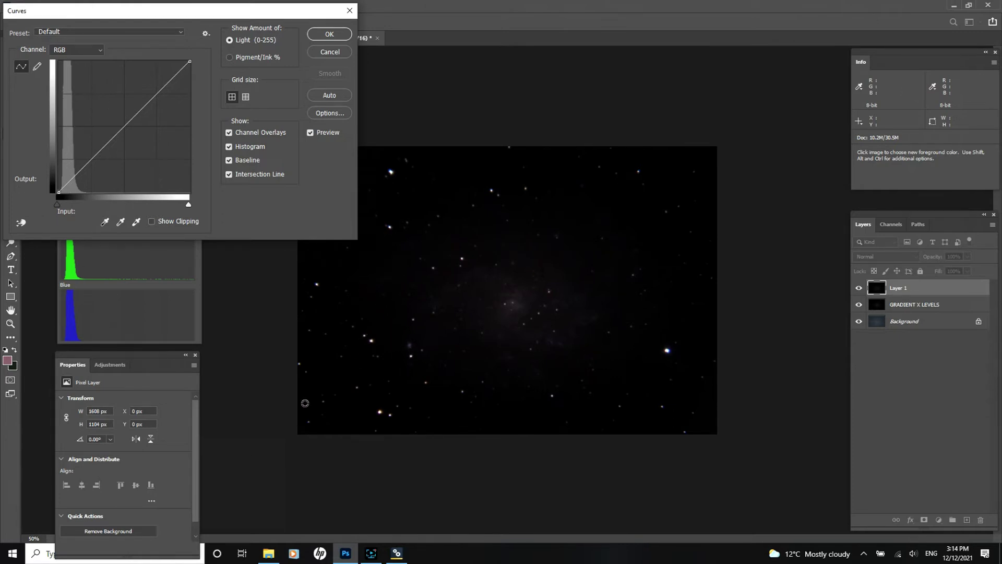
left_click(337, 357)
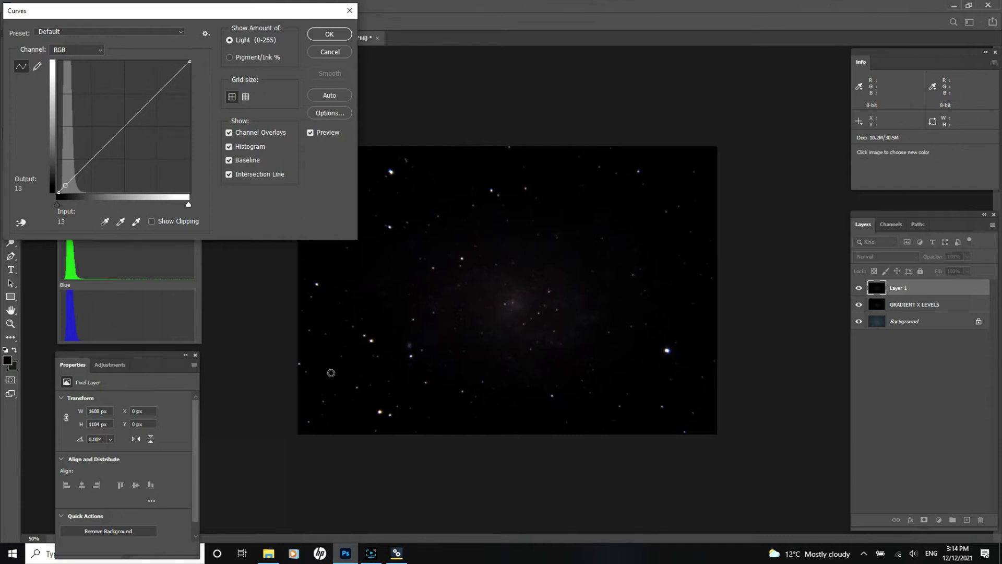
left_click(21, 223)
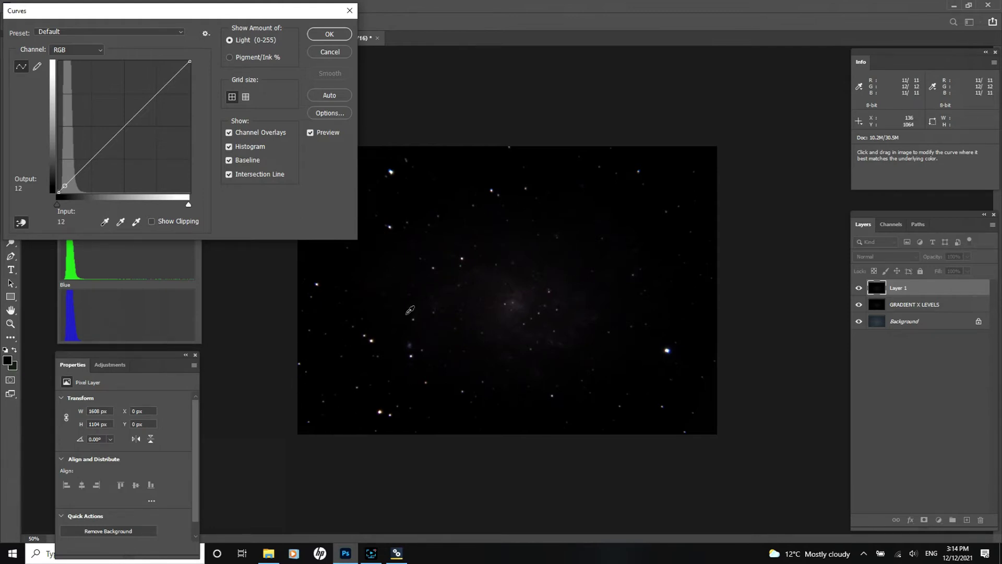
left_click(679, 171)
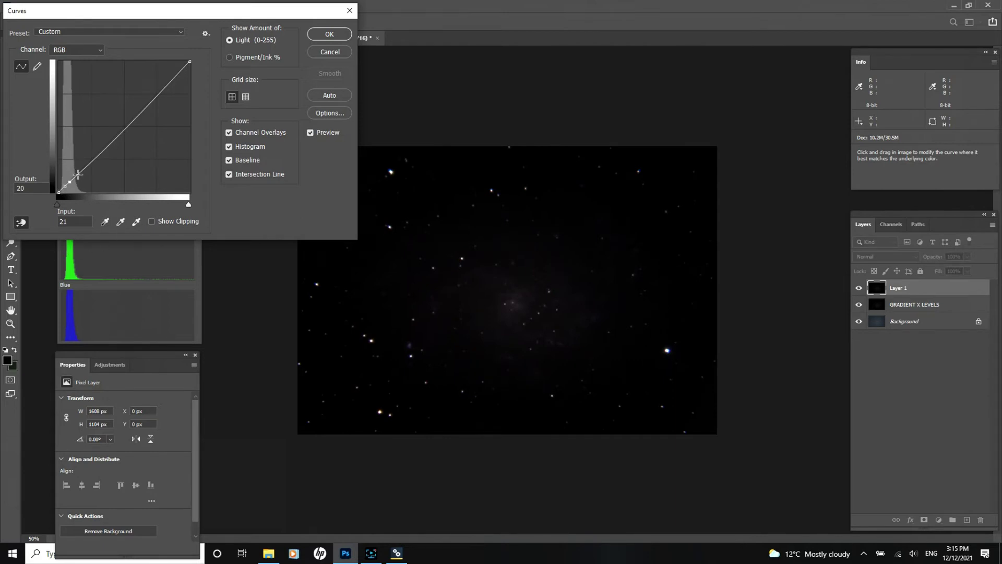
Step: Steepen the RGB curve just above its dark end, add a highlight point at input 124, output 193, and lower the shadow point
left_click_drag(78, 173, 76, 164)
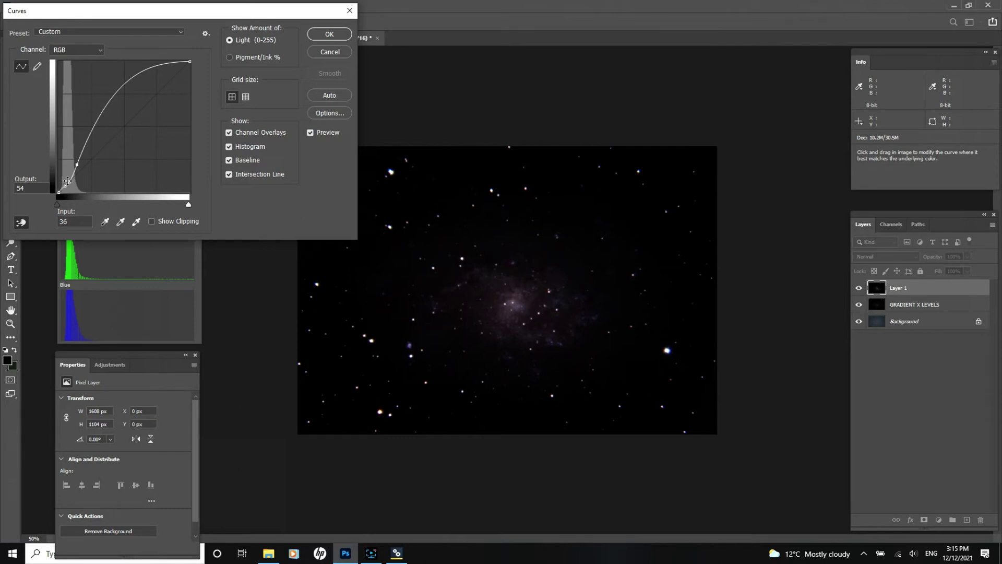
left_click_drag(69, 182, 67, 180)
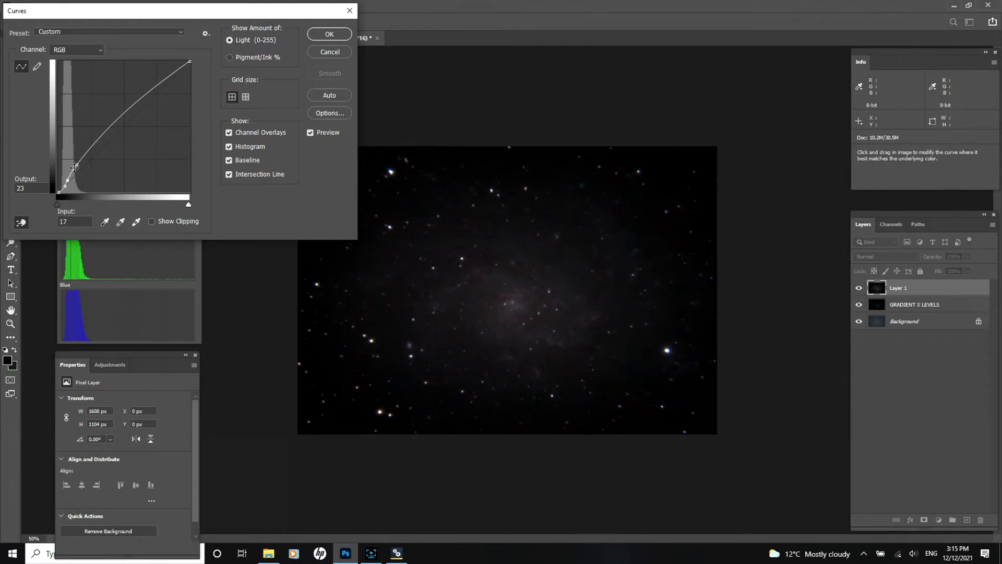
left_click_drag(76, 165, 76, 160)
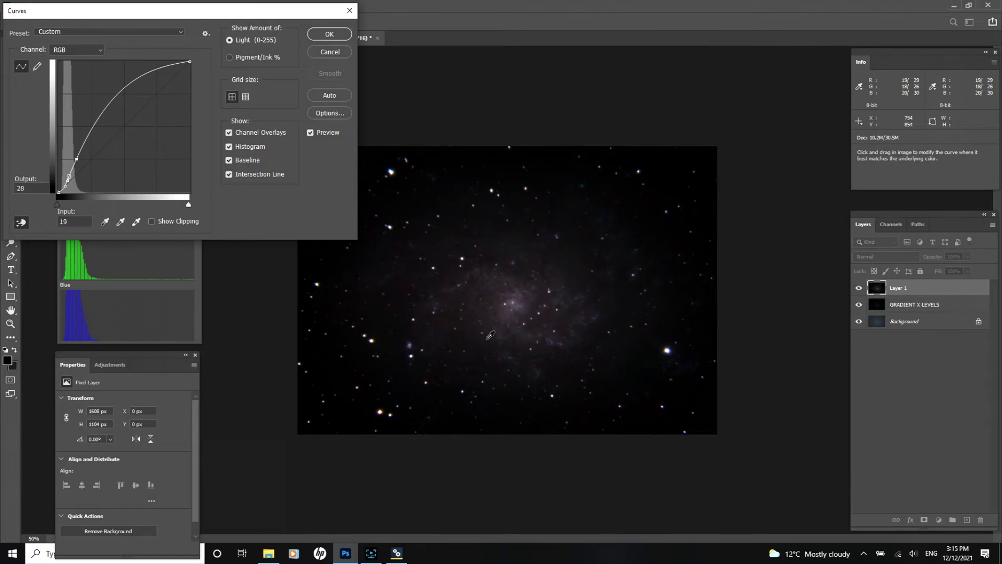
left_click(122, 93)
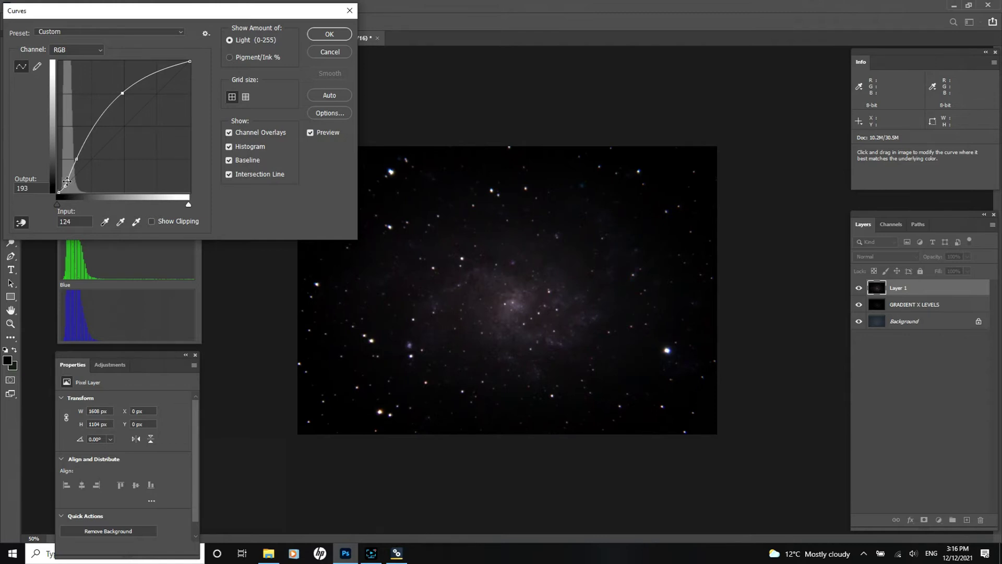
left_click(67, 180)
left_click_drag(67, 180, 64, 187)
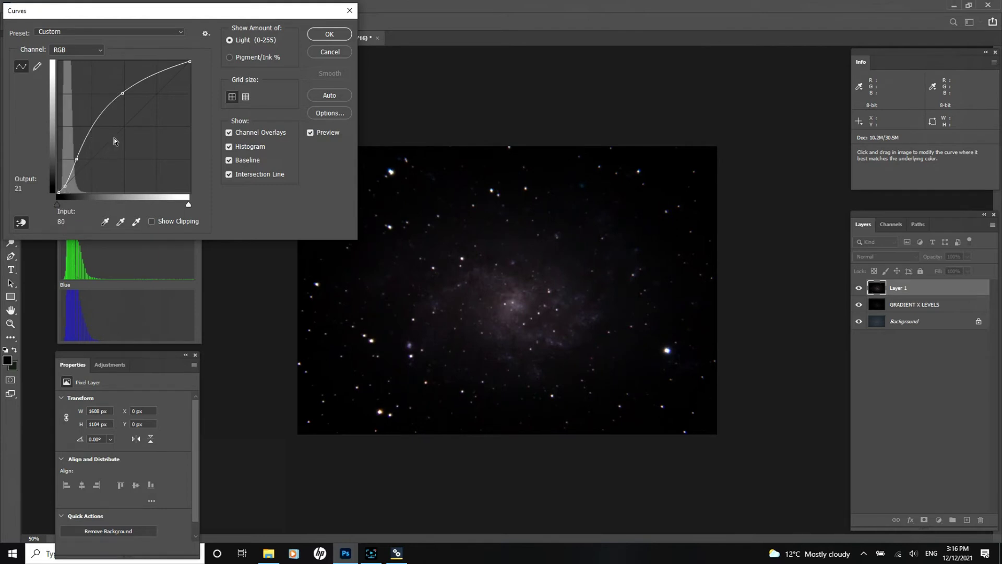
Step: Try the RGB curve without its highlight point, moving the midtone point to about input 113, output 173 and the shadow point to 24, 37
left_click(121, 99)
left_click_drag(120, 98, 83, 261)
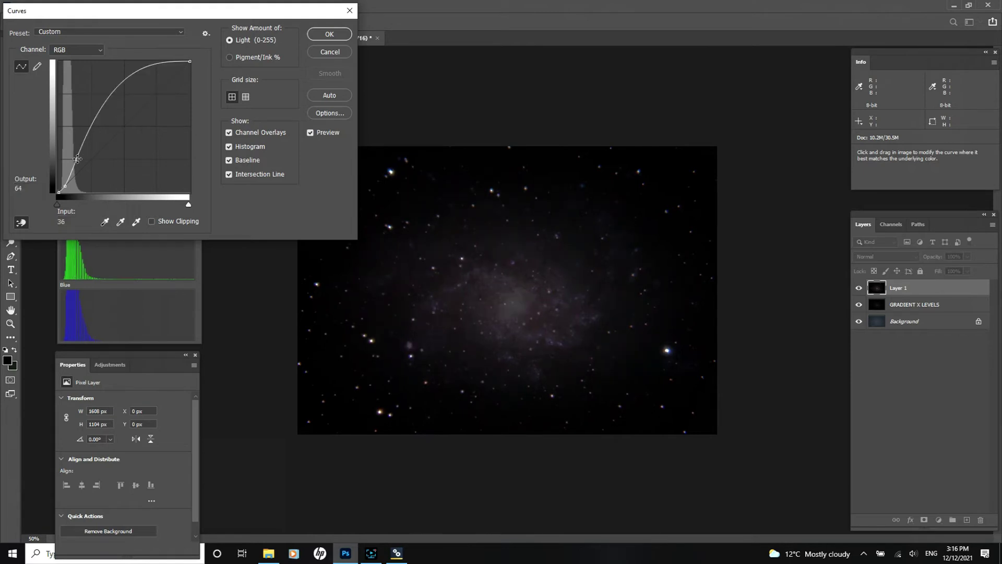
left_click_drag(76, 157, 116, 102)
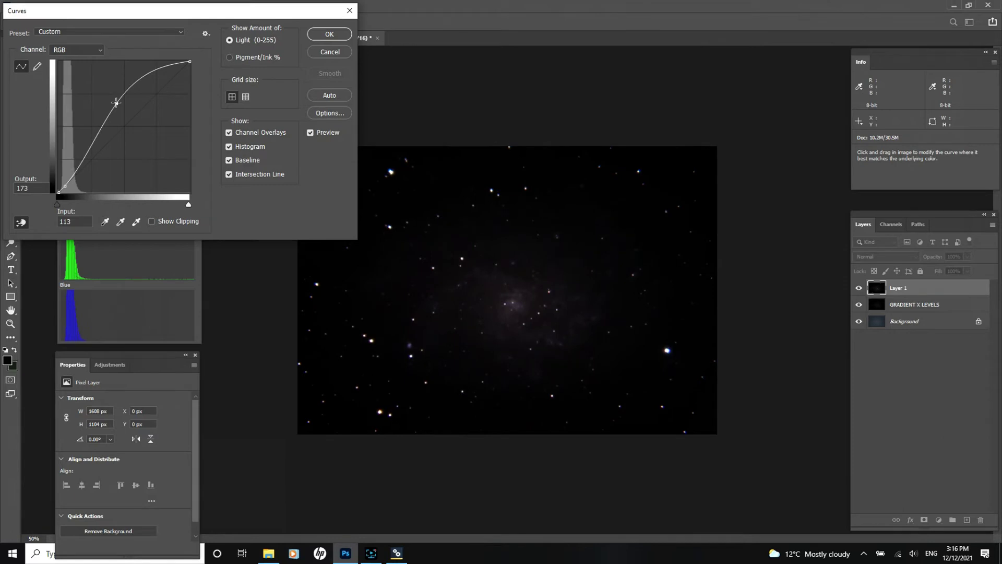
left_click_drag(114, 103, 113, 107)
left_click_drag(64, 188, 70, 174)
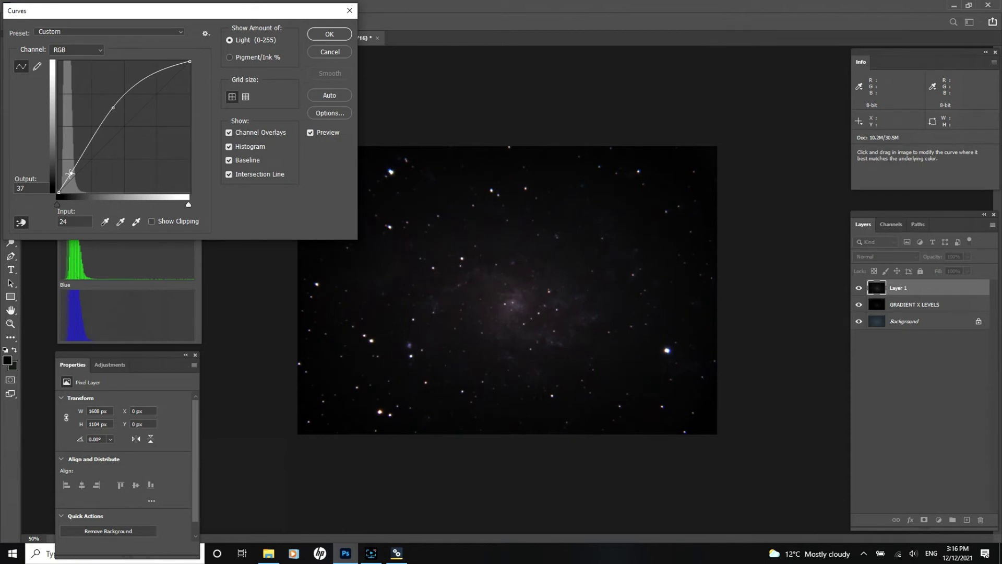
Step: Place RGB curve points at about input 22, output 27; input 42, output 73; and input 124, output 196, and apply the curve
left_click_drag(113, 108, 79, 155)
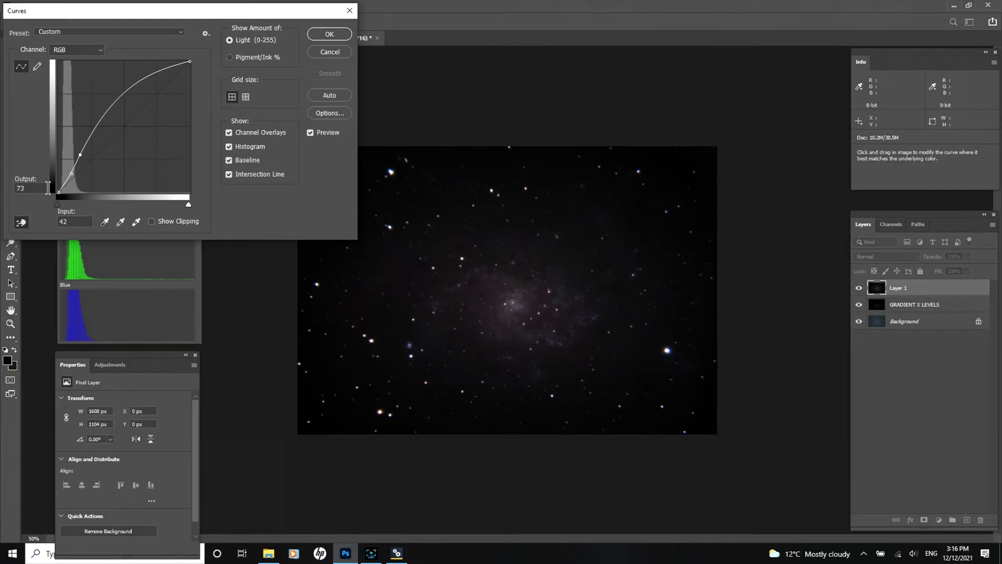
left_click_drag(69, 175, 69, 180)
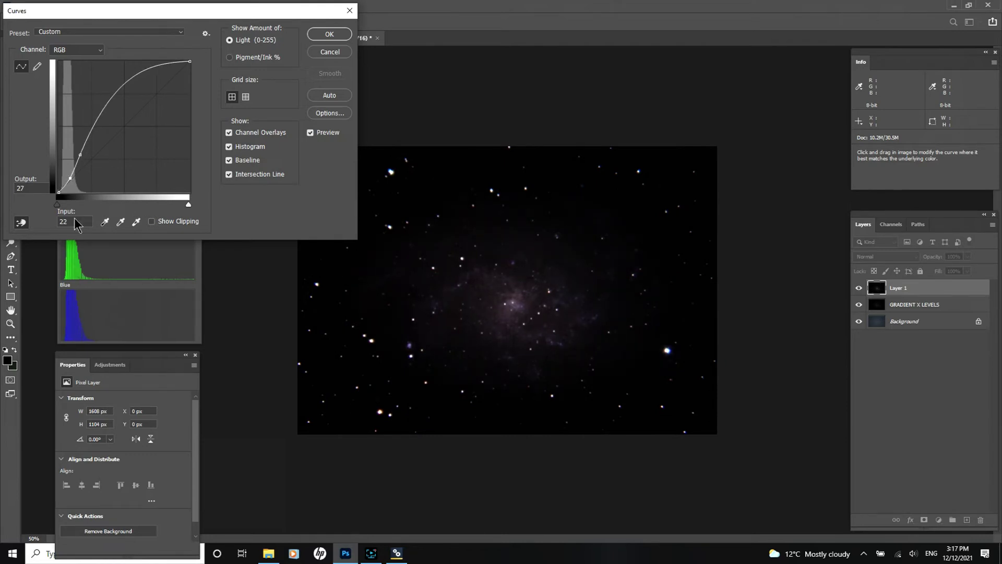
left_click_drag(69, 179, 68, 179)
left_click_drag(123, 88, 122, 92)
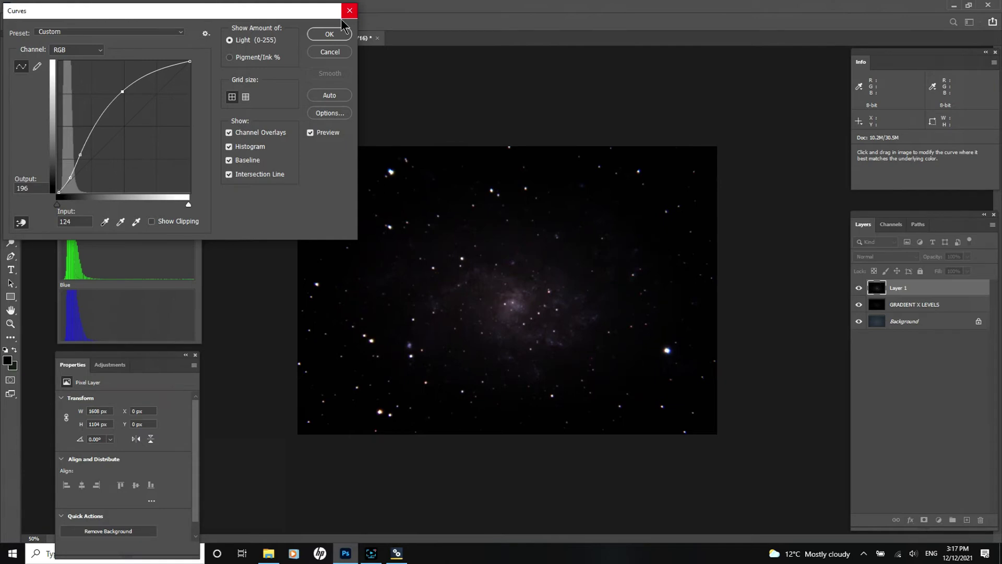
left_click(328, 34)
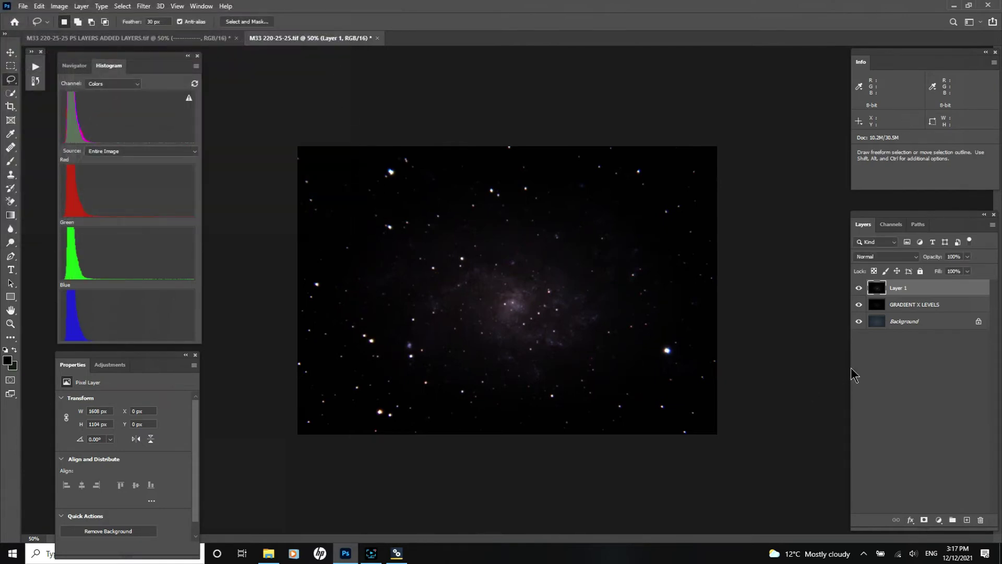
Step: Toggle Layer 1's visibility repeatedly to compare the curves stretch with the layer below
left_click(859, 288)
left_click(859, 289)
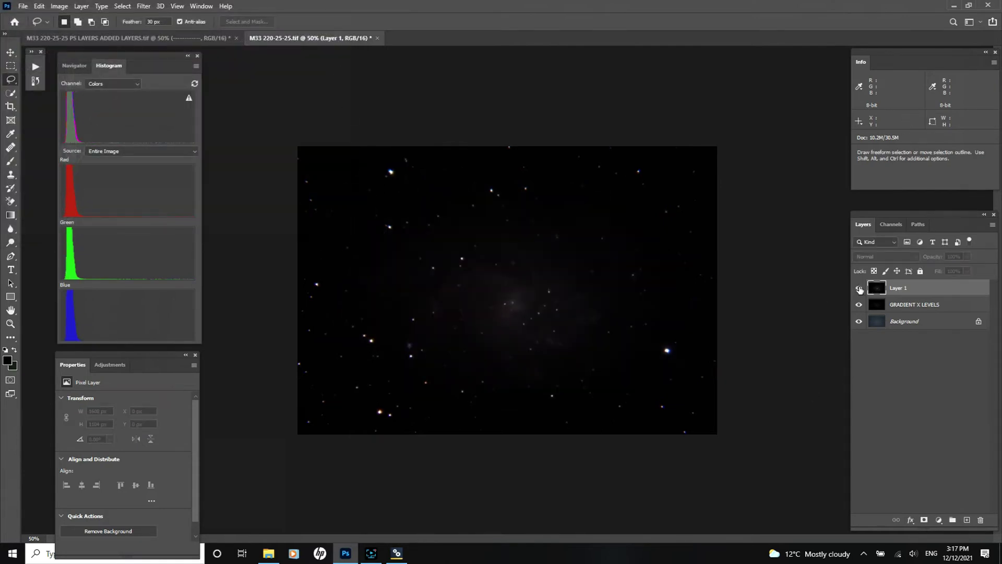
left_click(859, 289)
left_click(859, 289)
left_click(859, 289)
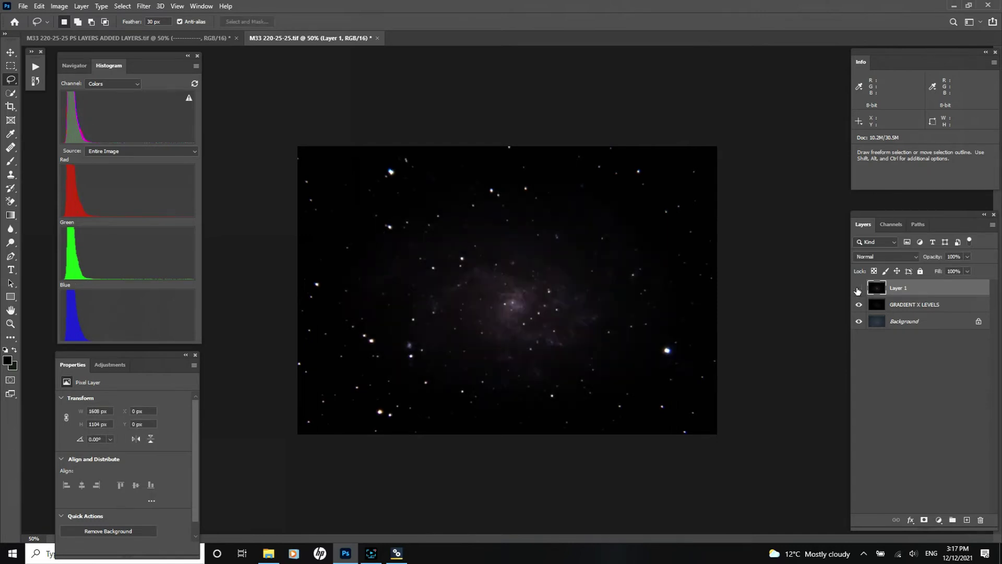
left_click(859, 289)
left_click(859, 288)
left_click(859, 289)
left_click(859, 288)
Step: Apply a Levels adjustment to Layer 1 with a very slight change to the RGB black input level
left_click(59, 5)
mouse_move(81, 34)
left_click(175, 43)
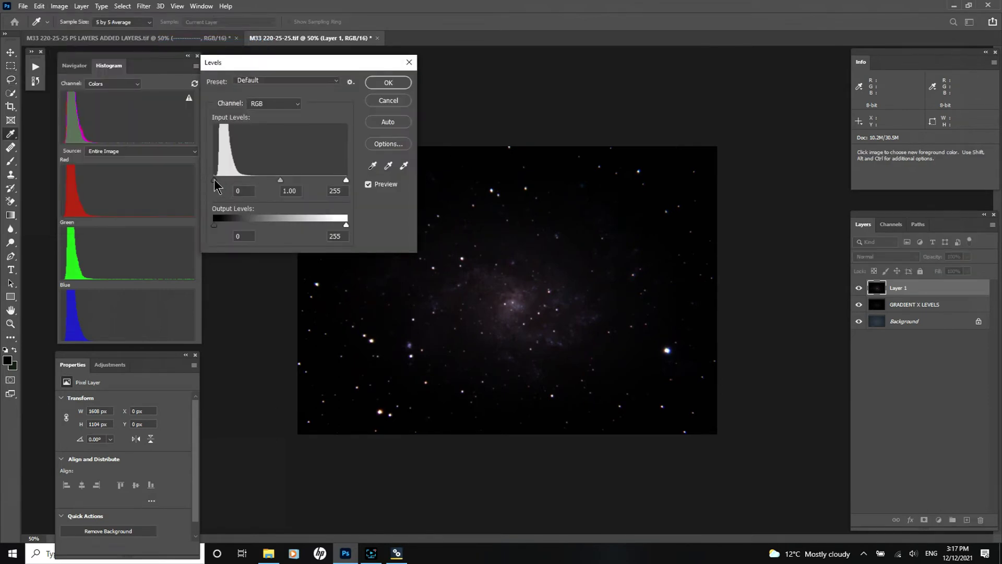
left_click_drag(214, 180, 215, 180)
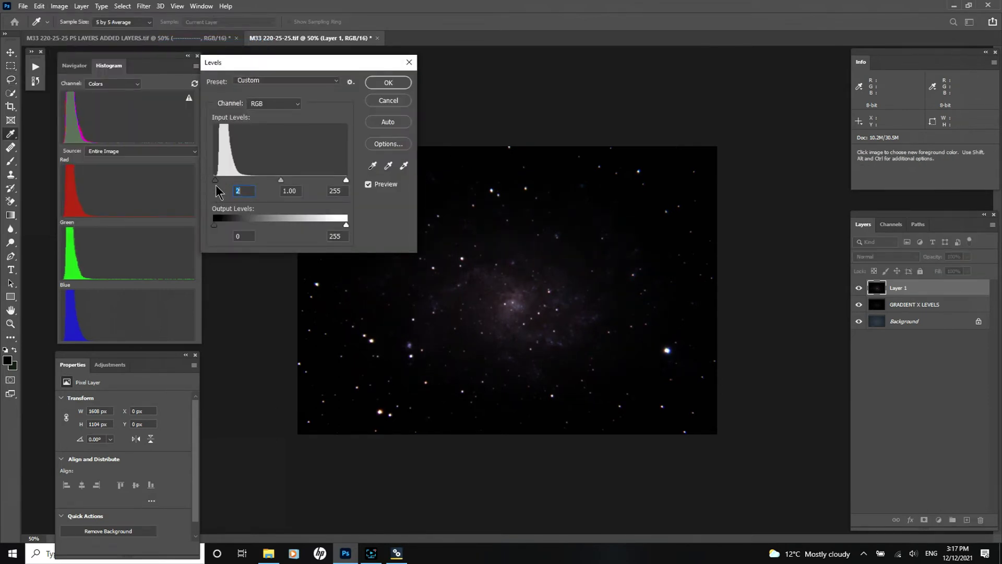
left_click_drag(215, 180, 214, 180)
left_click(386, 84)
key("l")
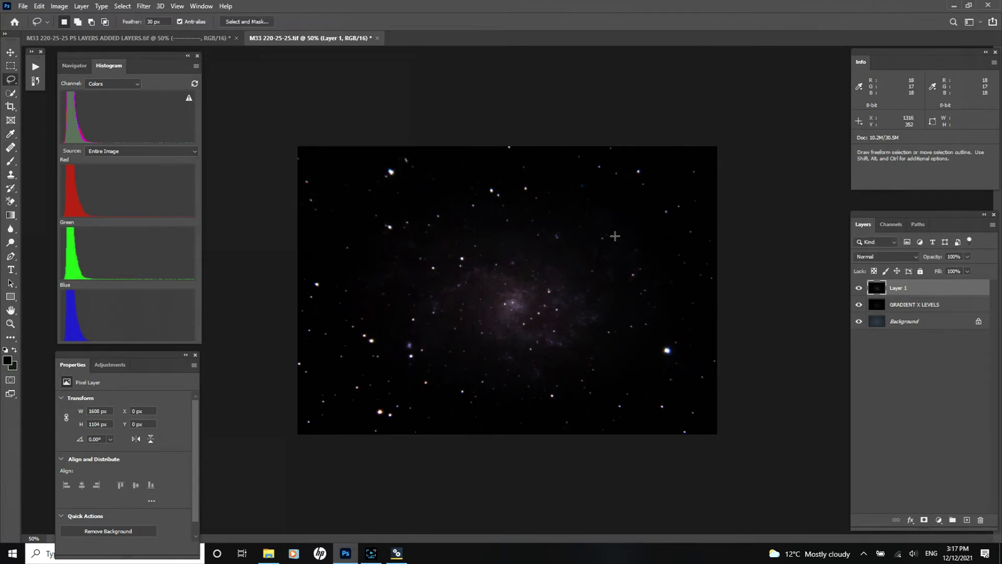
Step: Rename Layer 1 as SIMPLE CURVE NO BLACKS
double_click(902, 289)
key("BackSpace")
type("SIMPLE CURVE NO BLACKS")
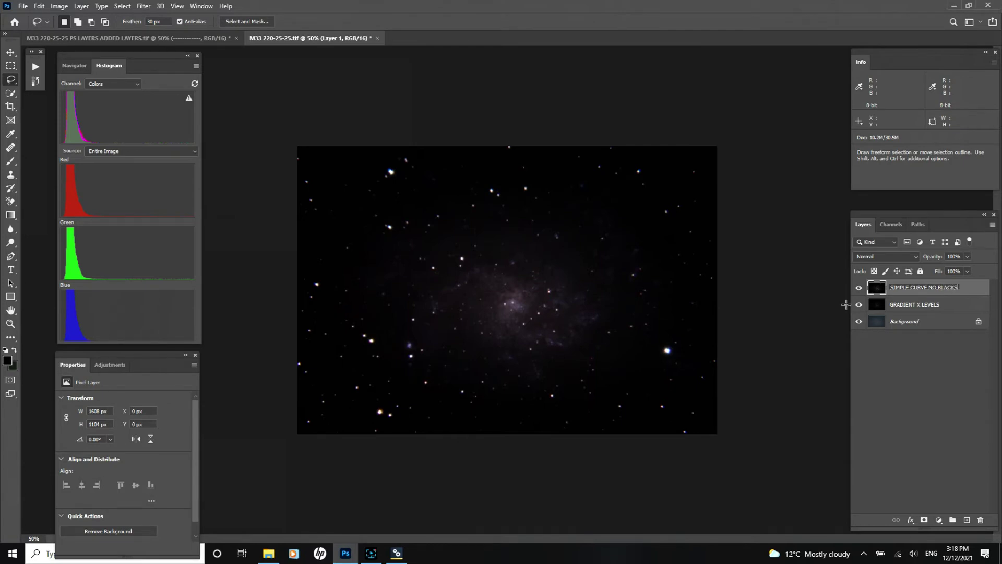
key("Return")
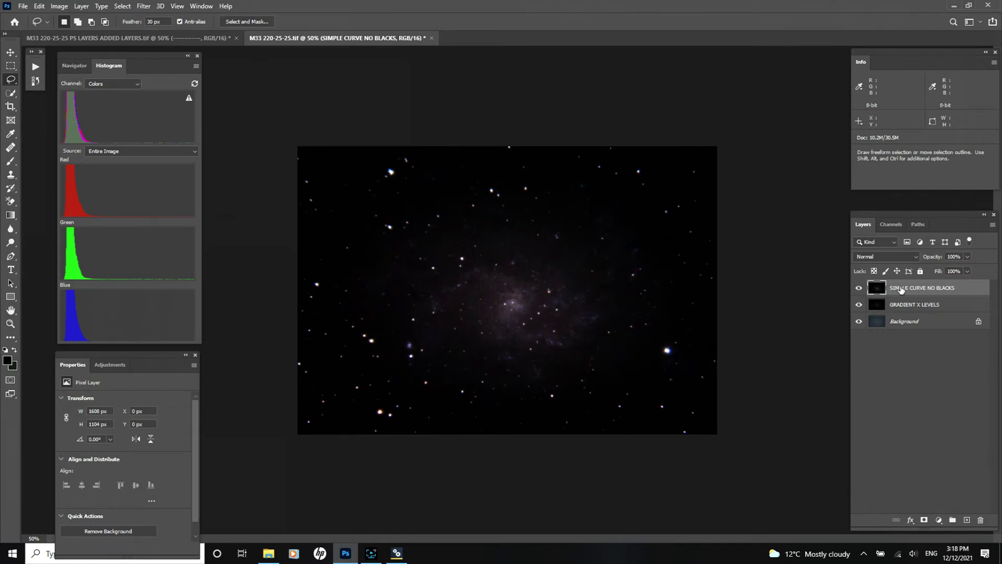
Step: Stamp all visible layers into a new top layer and open it in the Camera Raw Filter
key("ctrl+shift+alt+e")
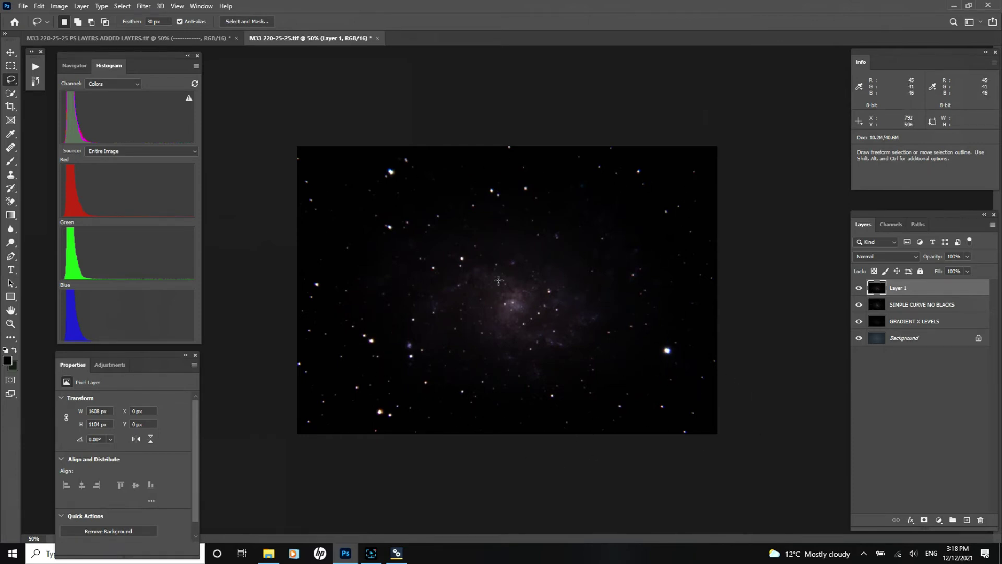
left_click(144, 8)
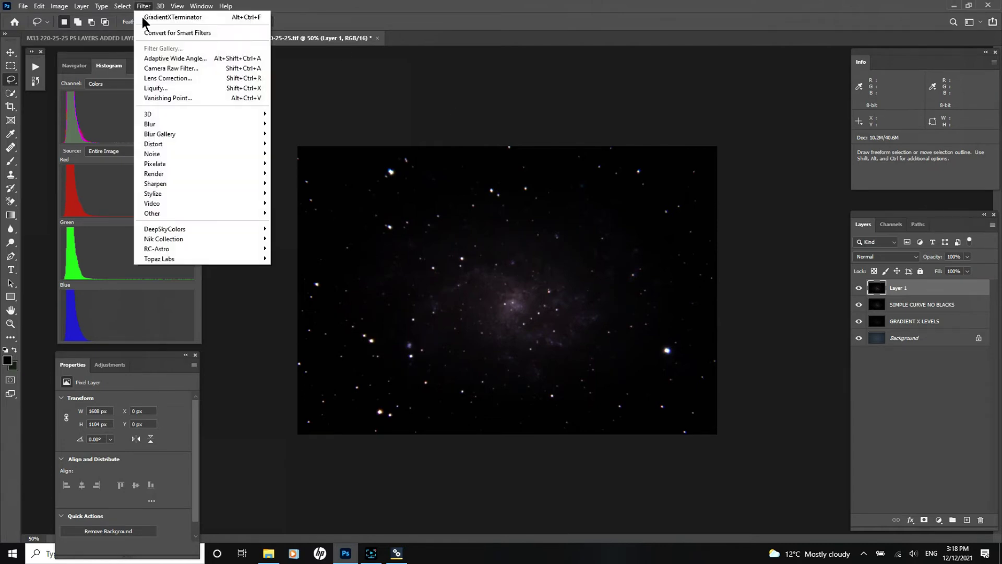
left_click(159, 69)
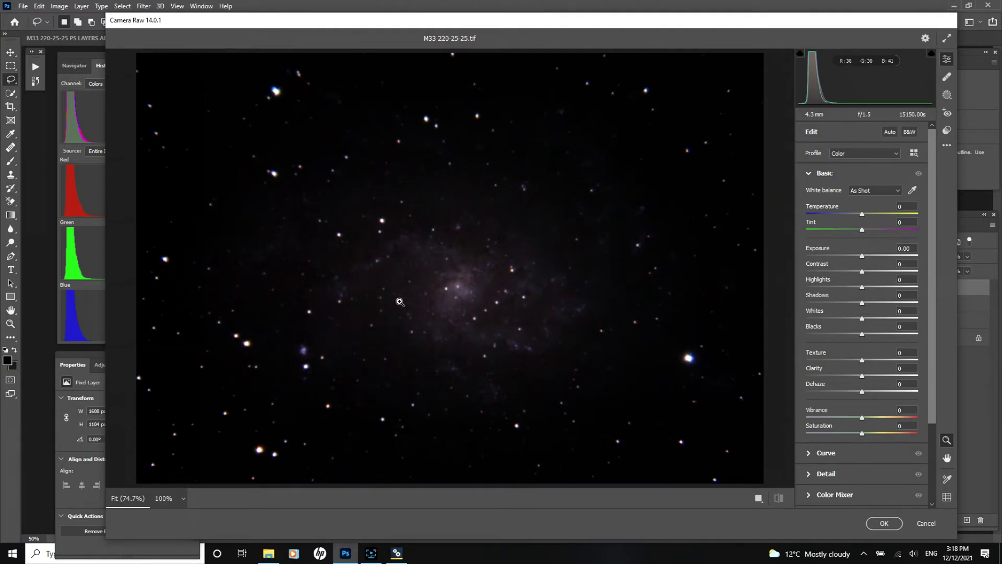
left_click_drag(469, 306, 447, 302)
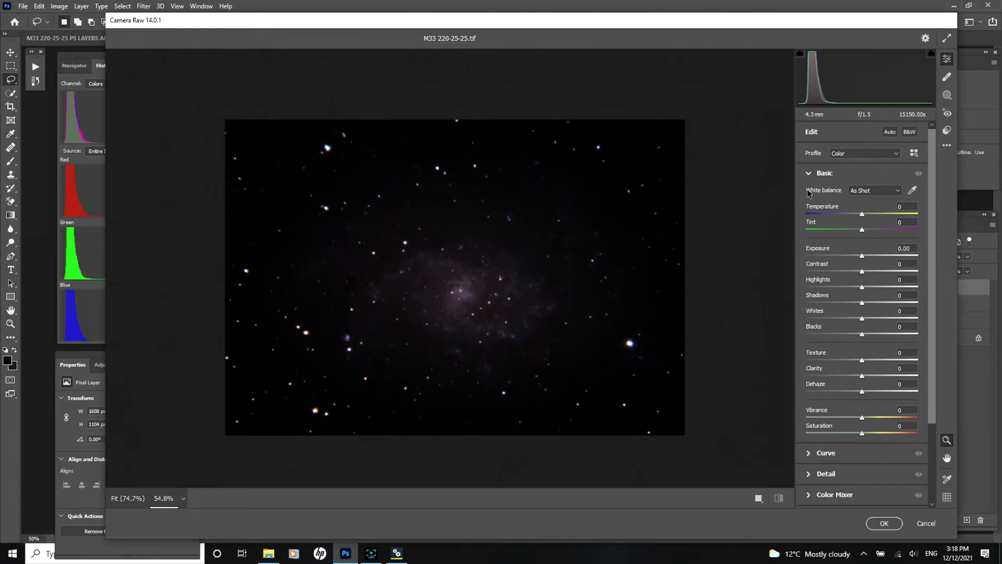
Step: Compare the As Shot and Auto white balance in Camera Raw and keep Auto
left_click(888, 193)
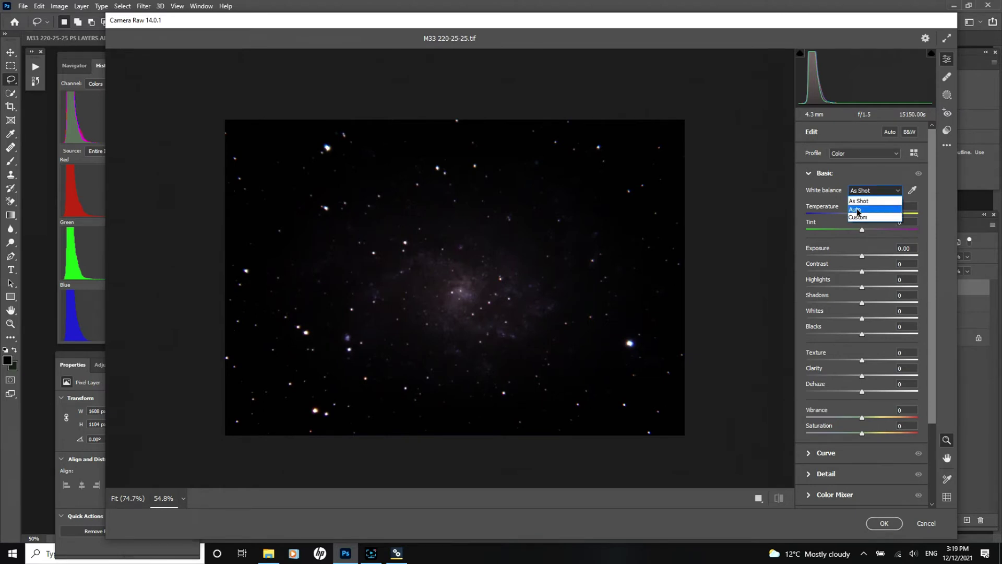
left_click(858, 208)
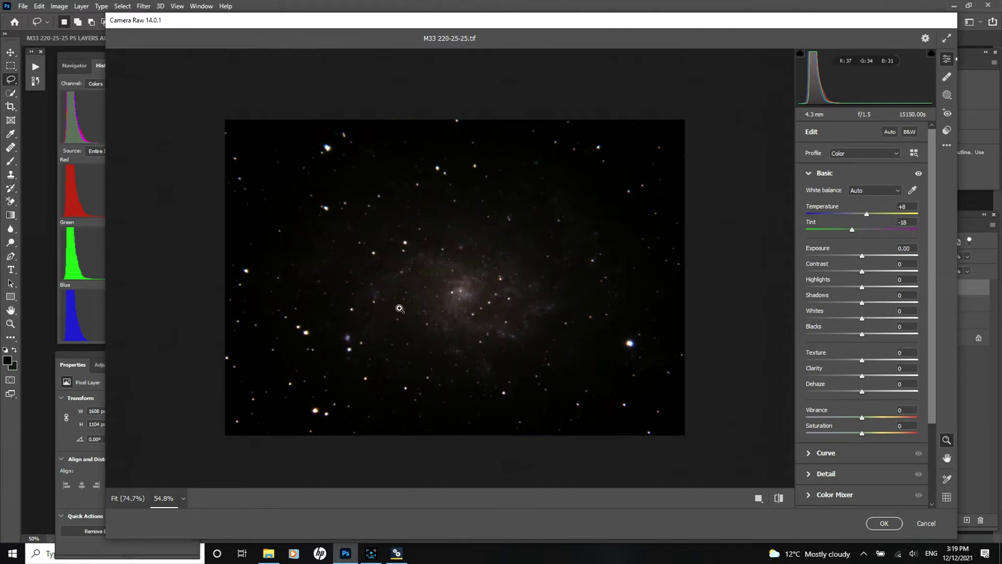
left_click(898, 192)
left_click(860, 202)
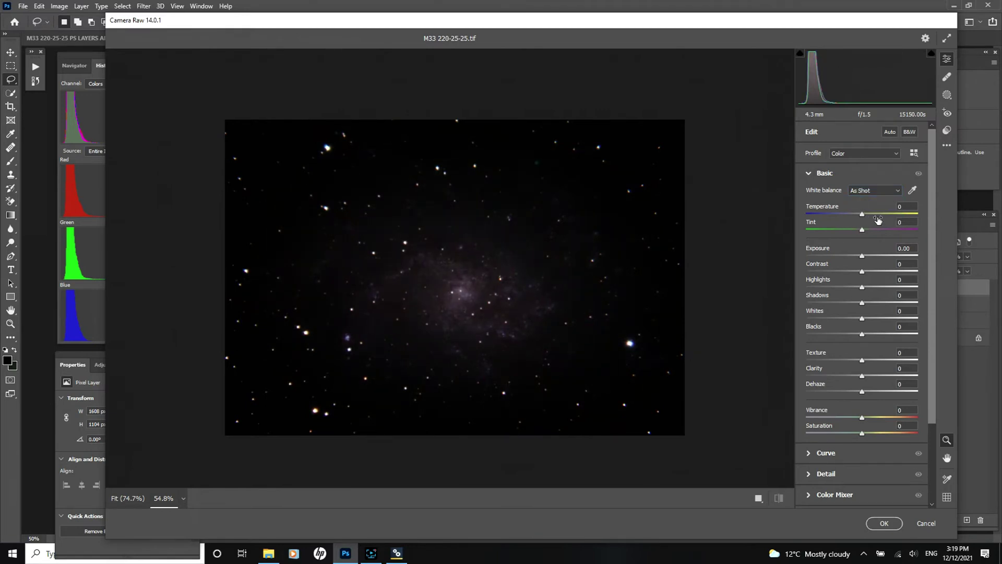
left_click(897, 192)
left_click(824, 208)
left_click(887, 190)
left_click(859, 201)
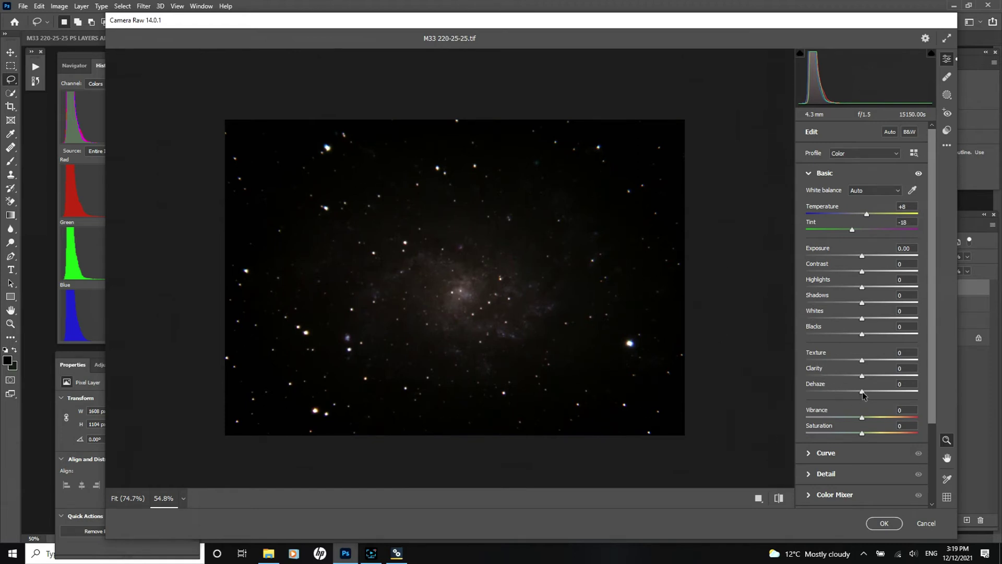
Step: Set Dehaze to +20 and Contrast to +15 in Camera Raw and apply the filter to the layer
left_click_drag(863, 395, 904, 395)
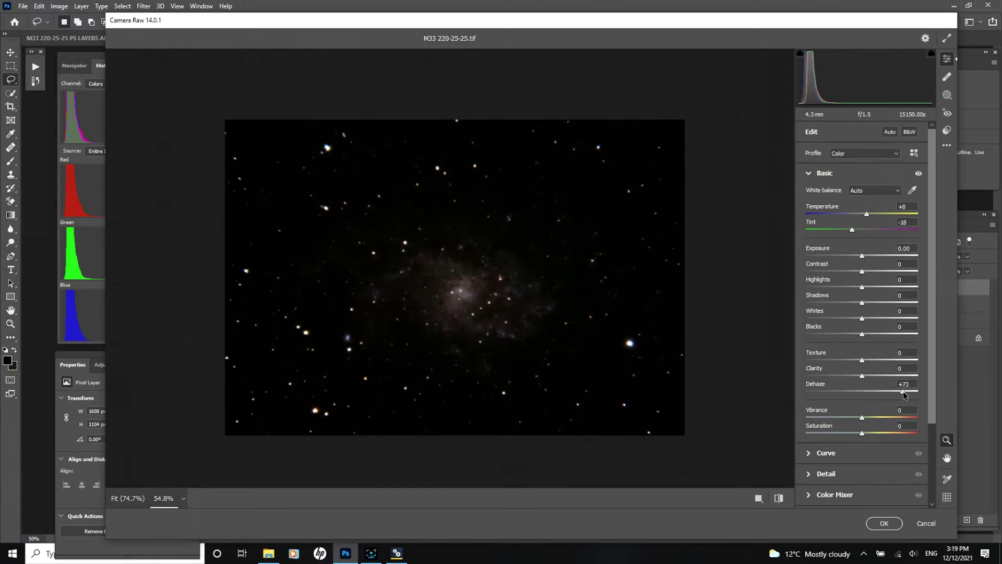
left_click_drag(902, 392, 872, 392)
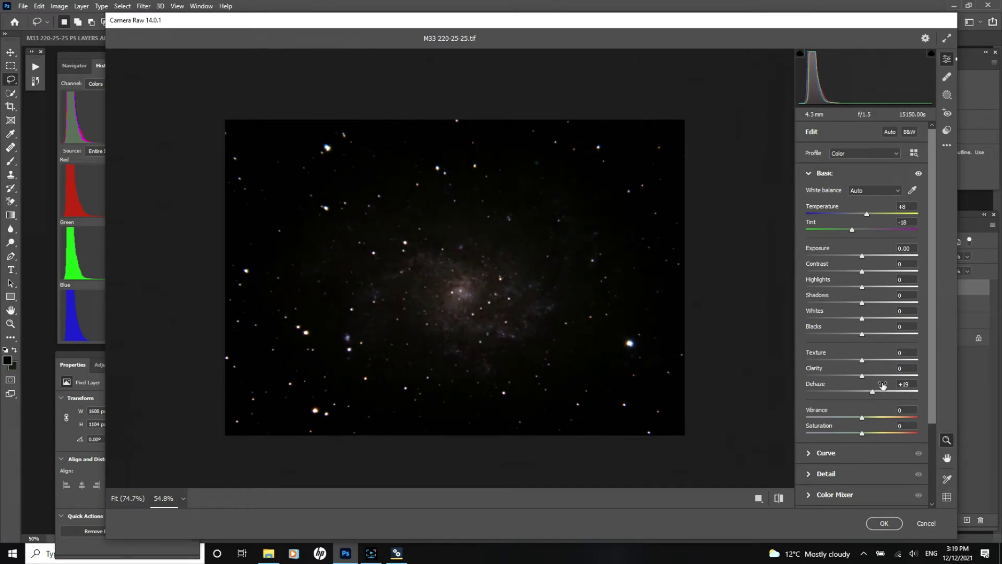
mouse_move(874, 394)
left_mouse_down()
mouse_move(864, 393)
mouse_move(878, 396)
left_mouse_up()
left_click_drag(879, 392, 873, 392)
left_click_drag(862, 272, 869, 272)
mouse_move(868, 273)
left_mouse_down()
mouse_move(896, 274)
mouse_move(870, 278)
left_mouse_up()
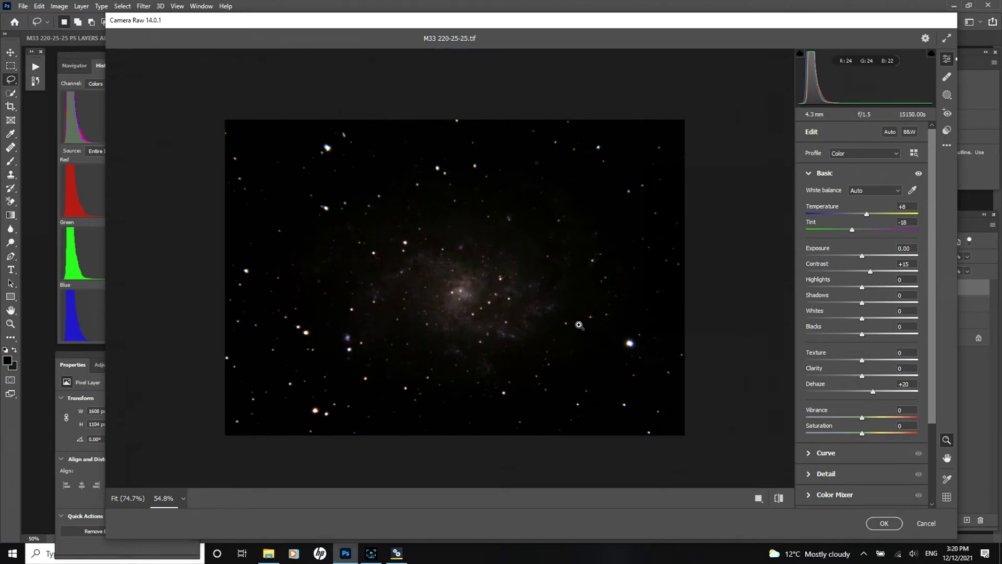
left_click(884, 522)
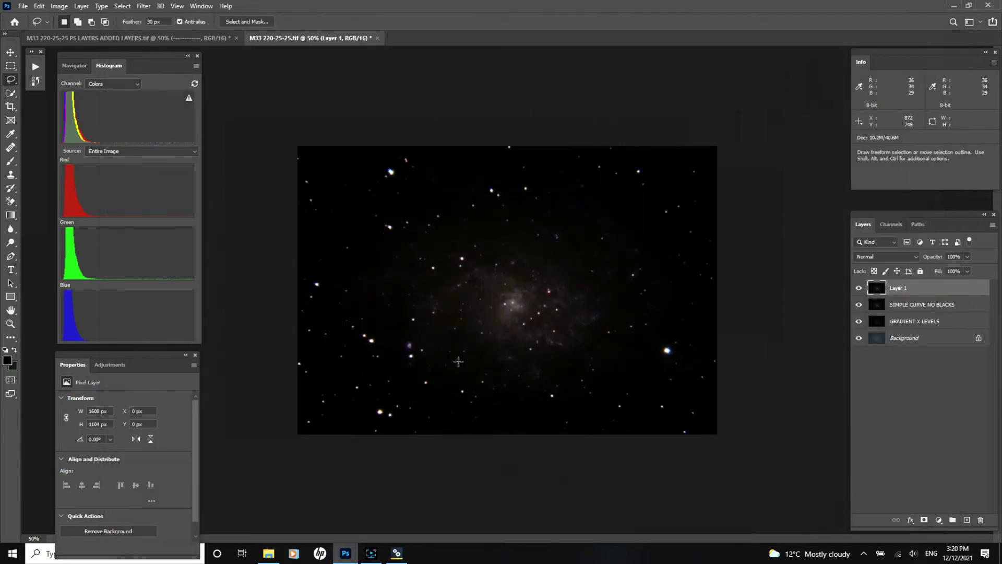
Step: Toggle Layer 1's visibility to compare the Camera Raw result with the SIMPLE CURVE NO BLACKS layer
left_click(861, 290)
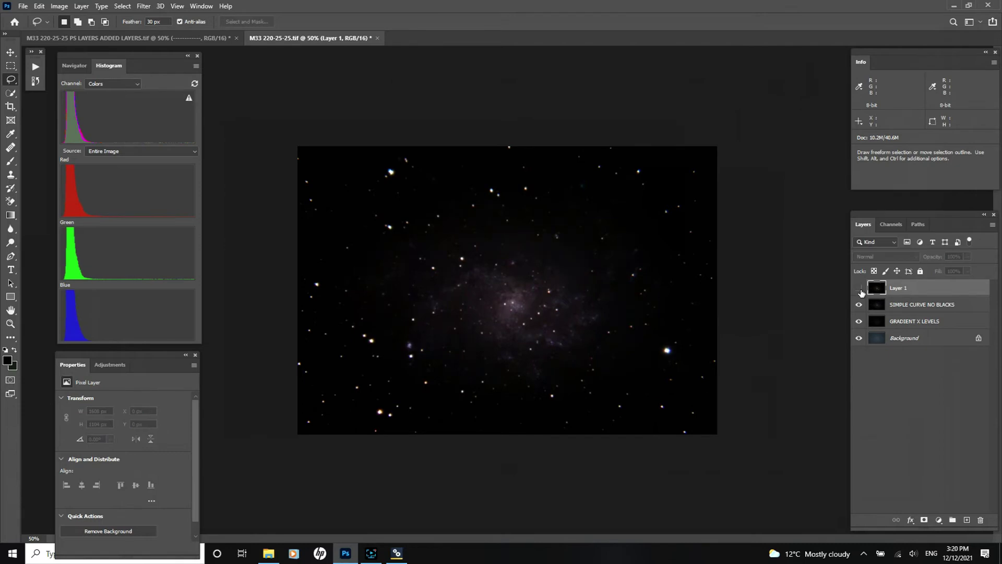
left_click(860, 290)
left_click(861, 290)
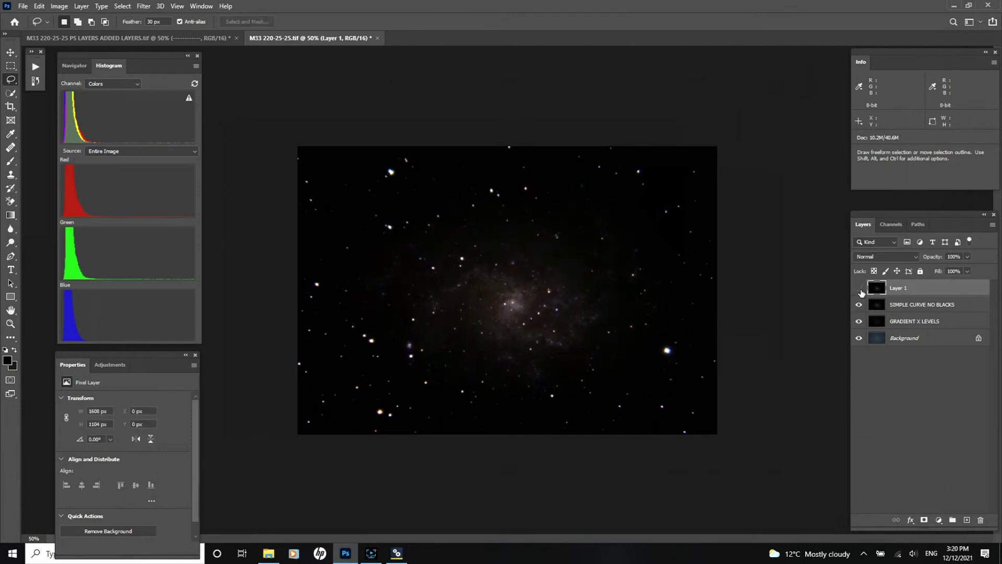
left_click(861, 290)
Step: Rename Layer 1 as RAW CAMERA AUTO WHITE, CONTRAST +15, DEHAZE +20
double_click(894, 290)
type("RAW CAMERA AUTO WHIT")
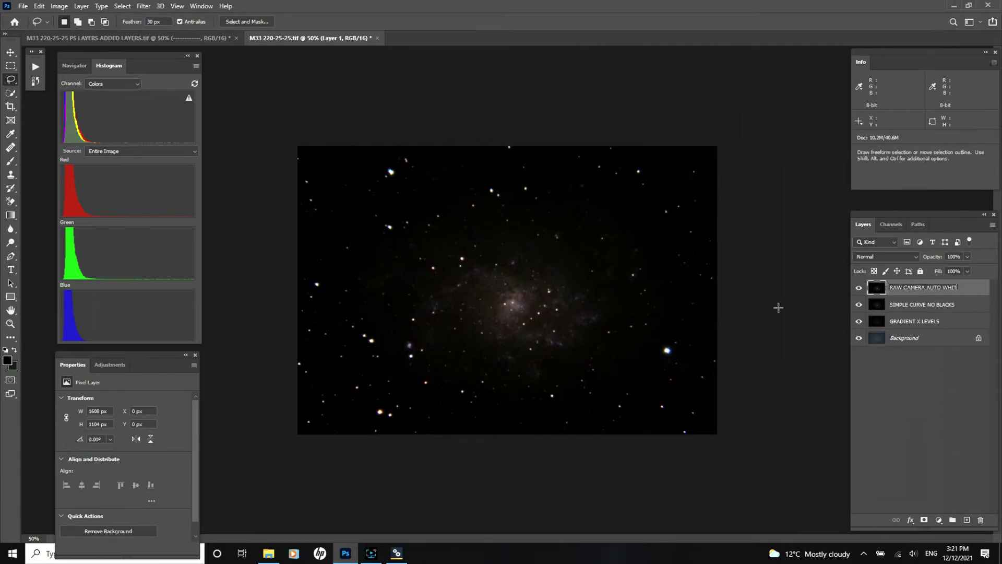
type("E, CONTRAST")
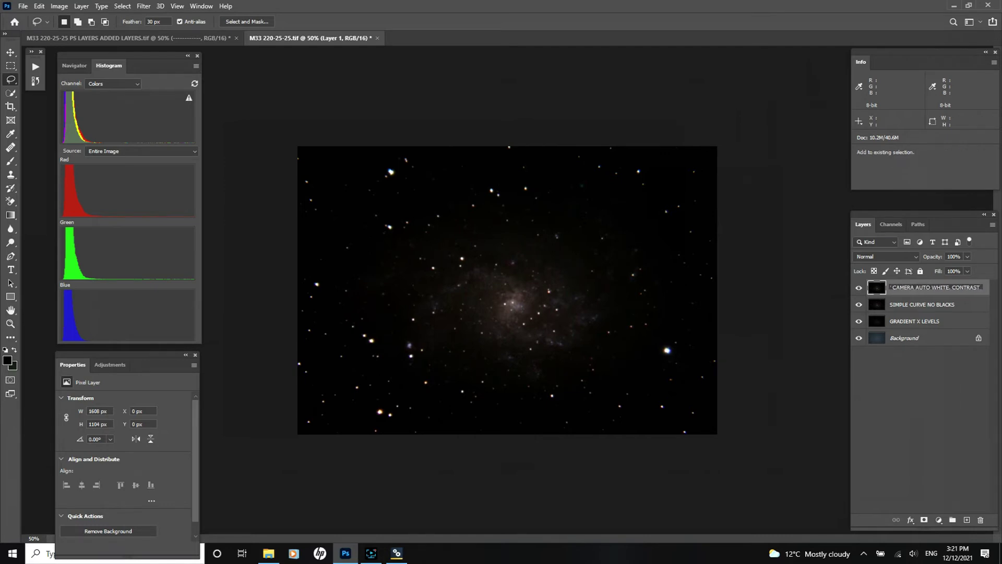
type(" +15, DEHAZE +20")
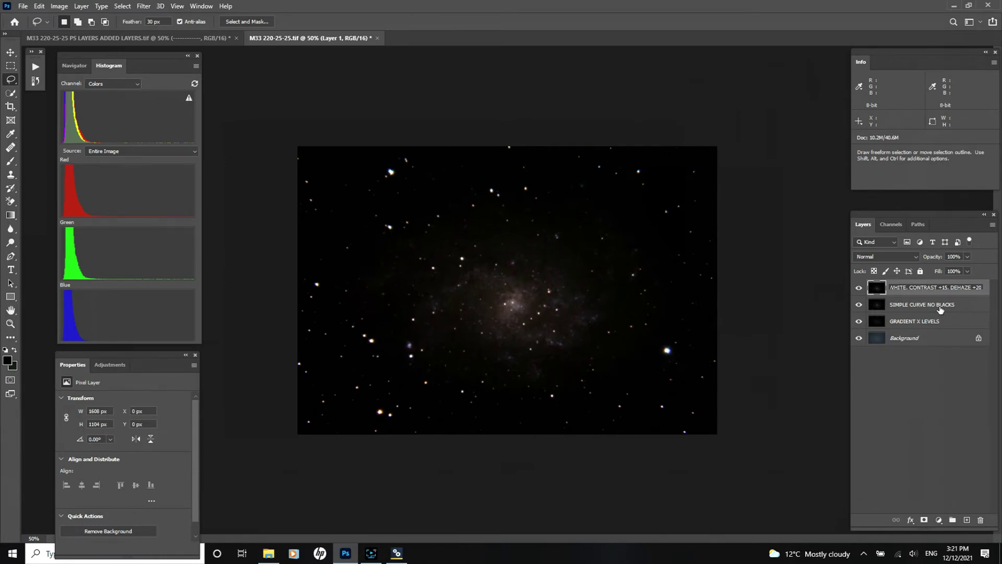
key("Return")
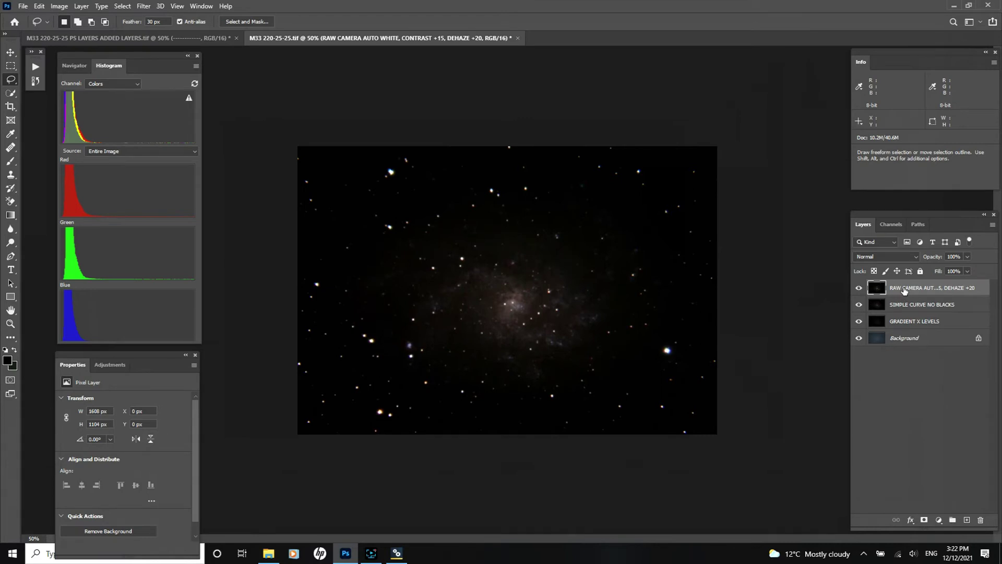
Step: Stamp all visible layers into a new top layer and open Curves on it with on-image adjustment enabled
key("ctrl+shift+alt+e")
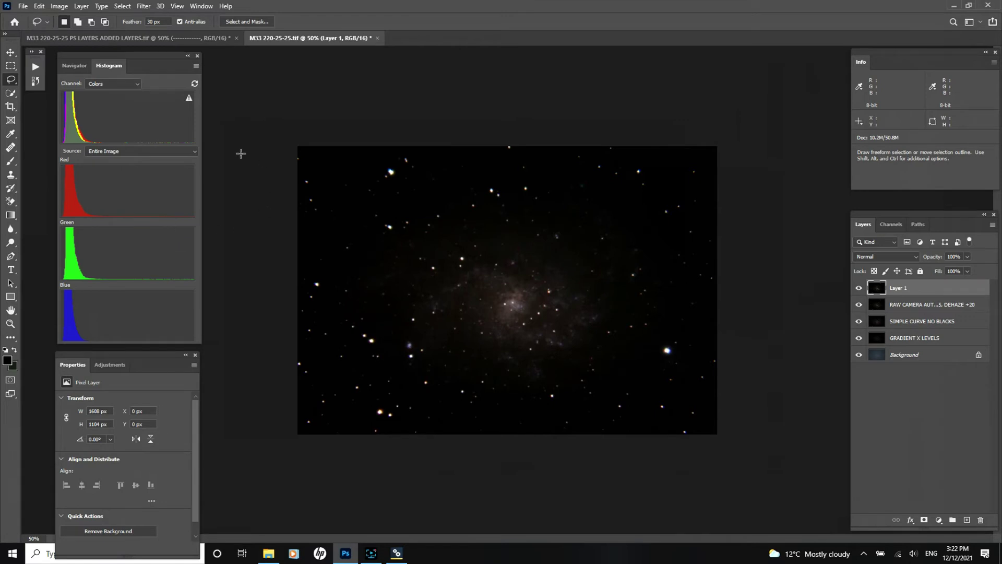
left_click(60, 7)
mouse_move(67, 33)
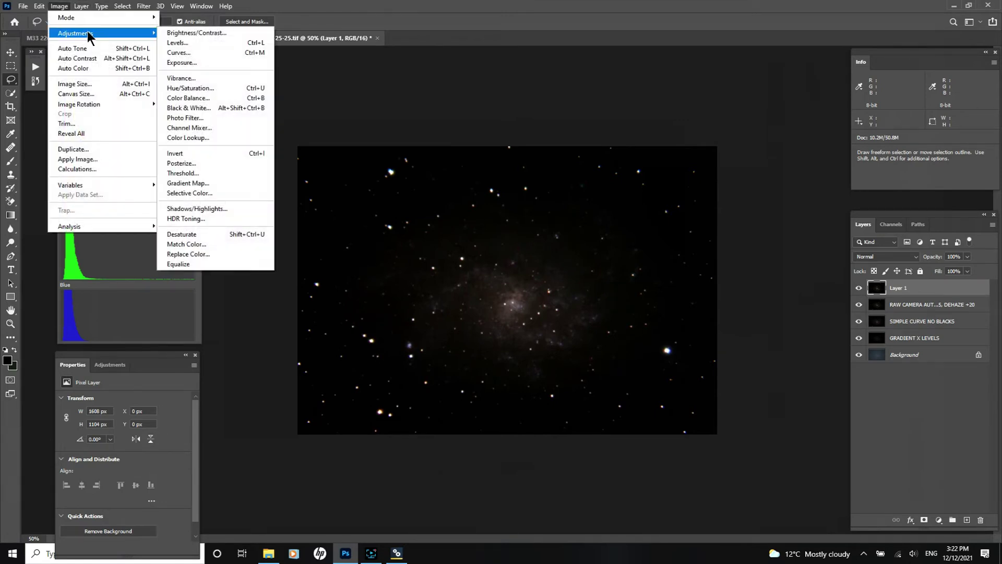
left_click(176, 54)
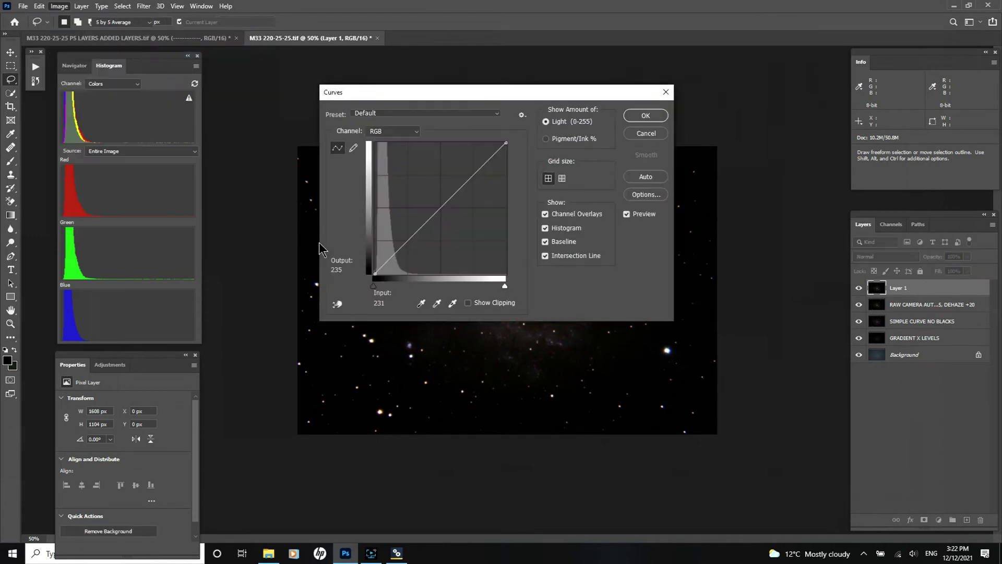
left_click_drag(450, 95, 153, 43)
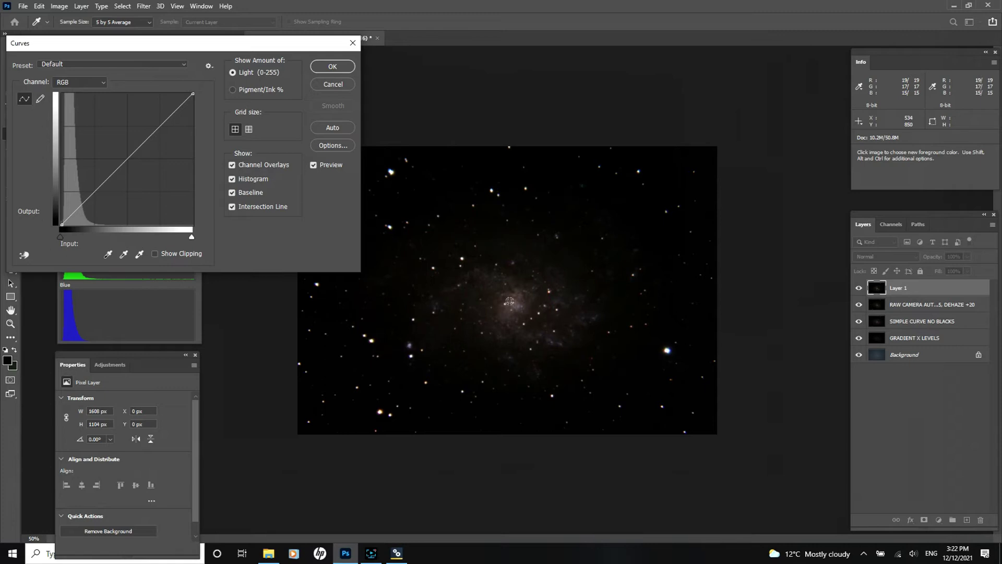
left_click(24, 255)
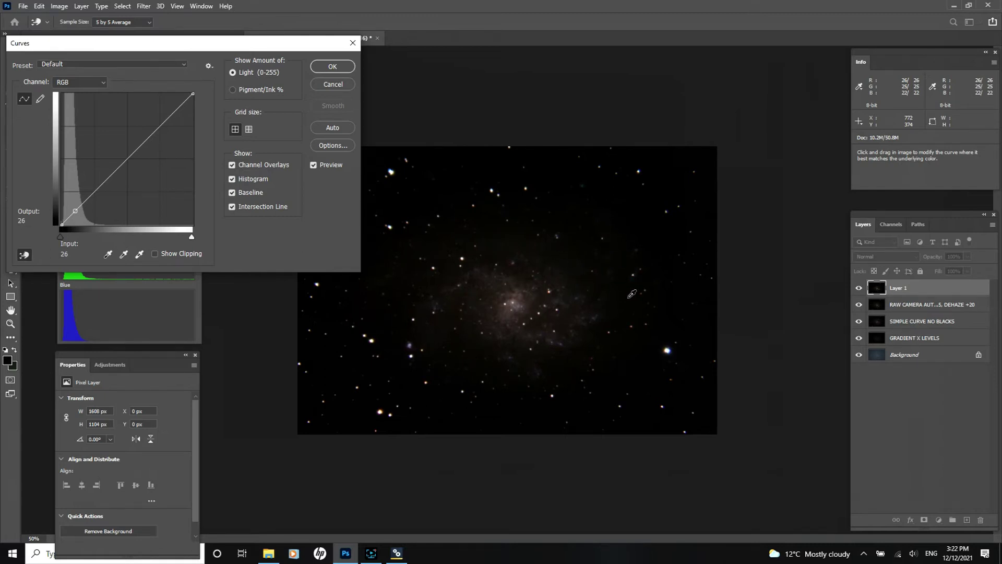
Step: Add RGB curve points for the galaxy's dust lanes and raise the shadow point to output 32 at input 25
left_click(608, 291)
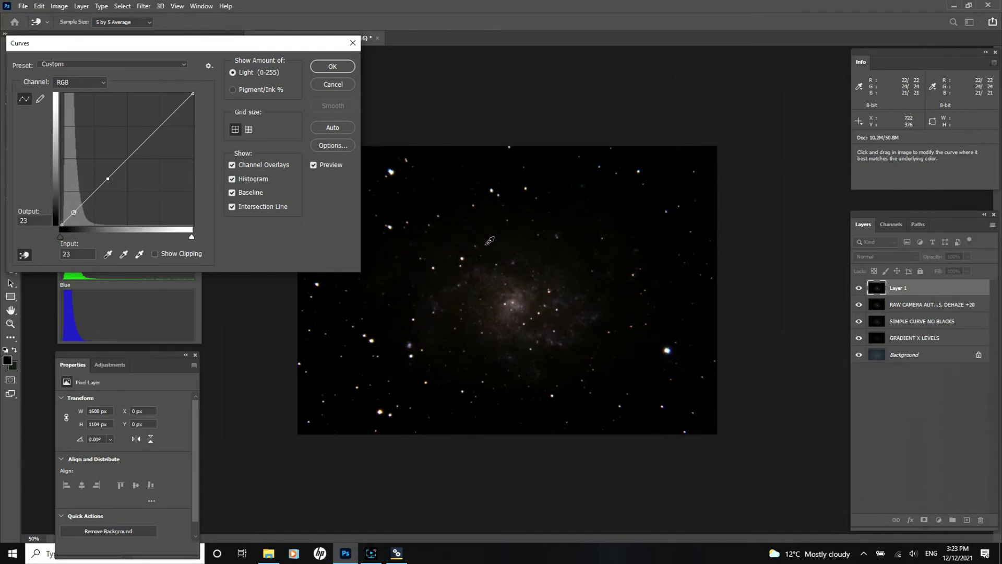
left_click(76, 212)
left_click(110, 180)
left_click_drag(75, 212, 74, 210)
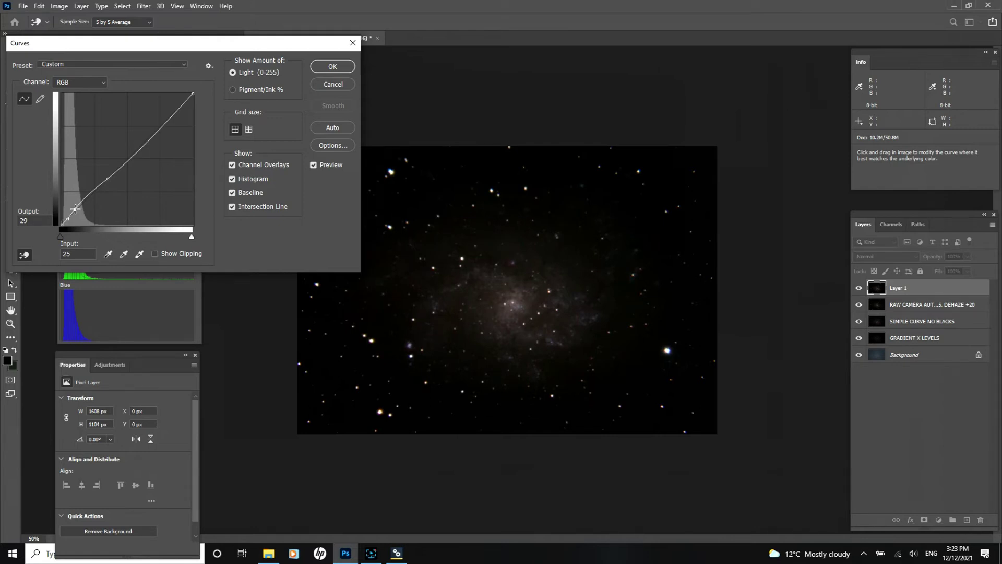
left_click_drag(75, 210, 75, 207)
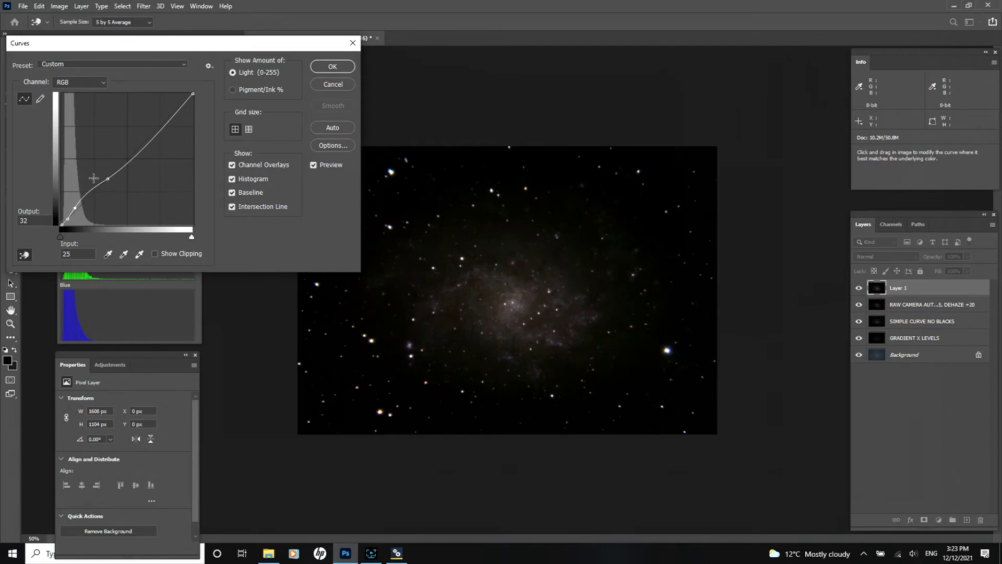
Step: Raise the brighter curve point to about output 96 at input 82 and apply the curve to the layer
left_click_drag(106, 179, 103, 175)
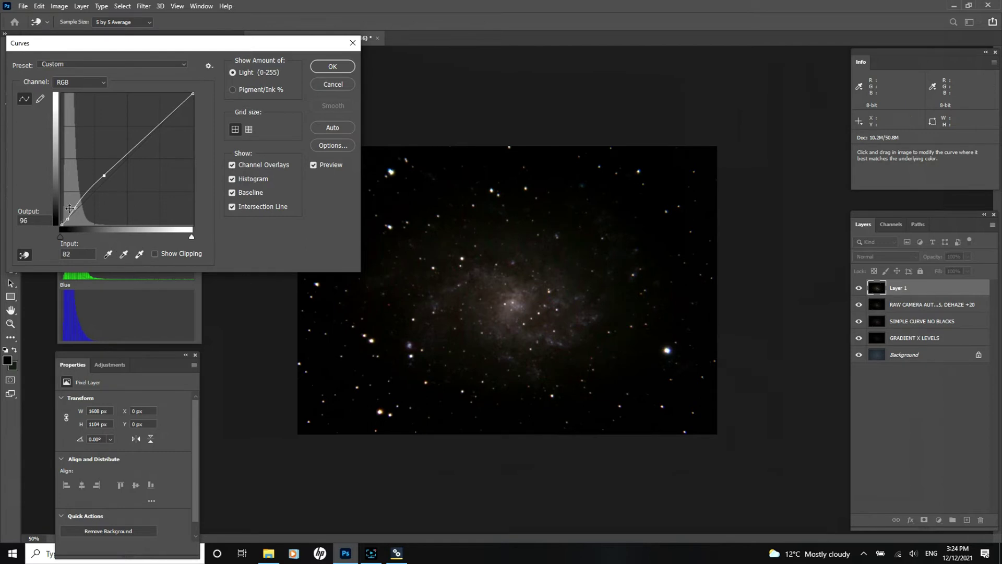
left_click_drag(105, 175, 103, 176)
left_click(500, 301)
left_click(325, 67)
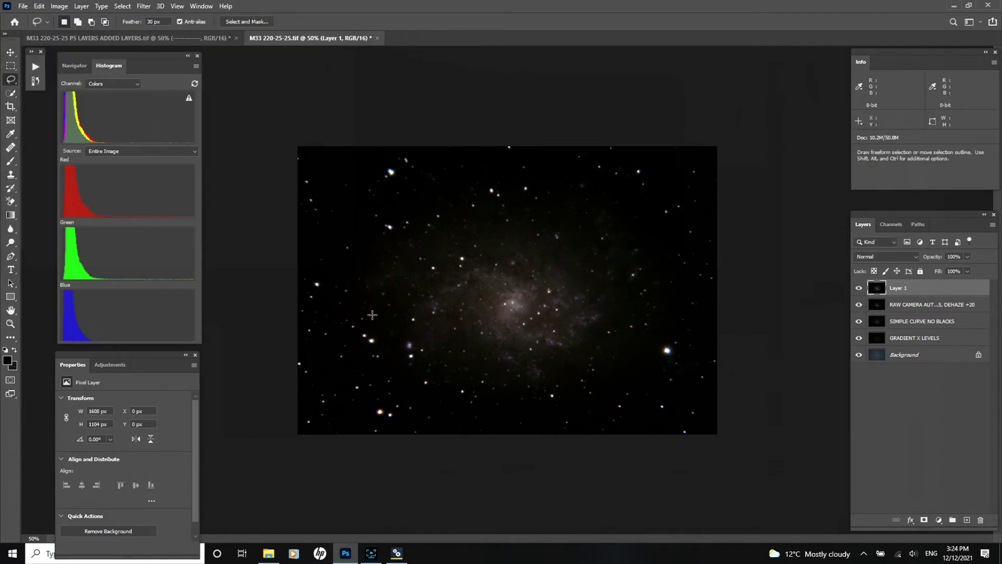
Step: Toggle Layer 1's visibility to compare the targeted curve result with the Camera Raw layer below
left_click(858, 288)
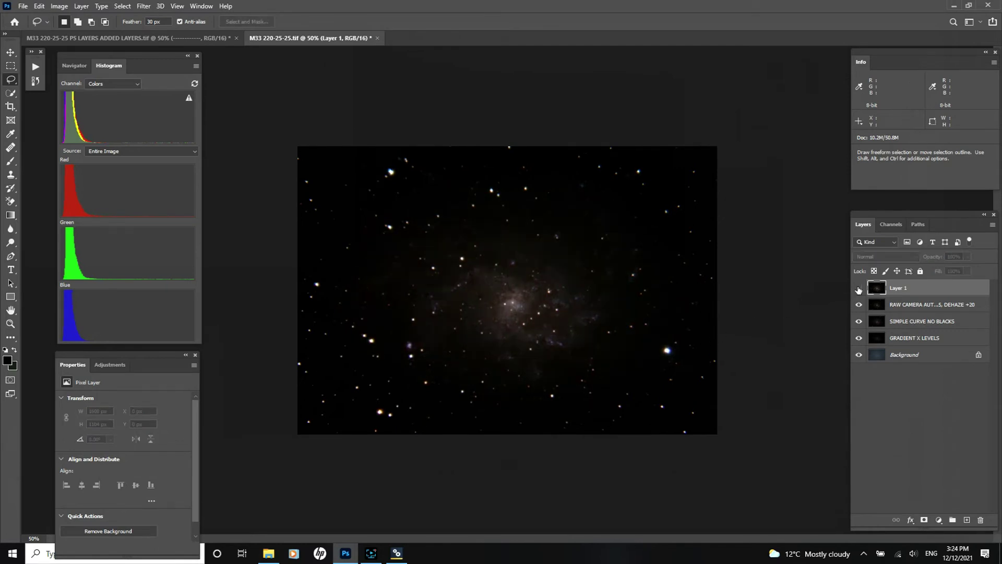
left_click(858, 288)
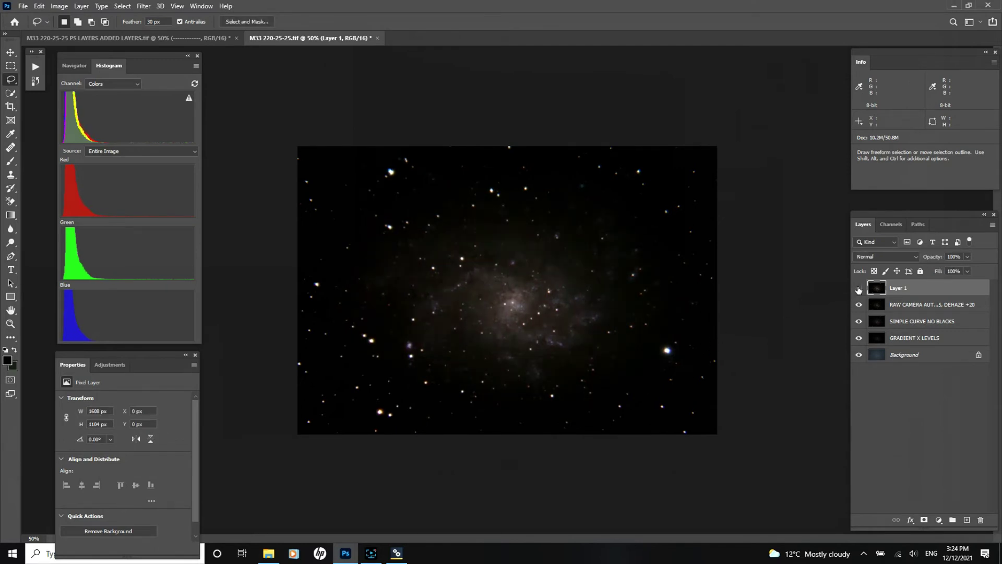
left_click(858, 288)
left_click(859, 288)
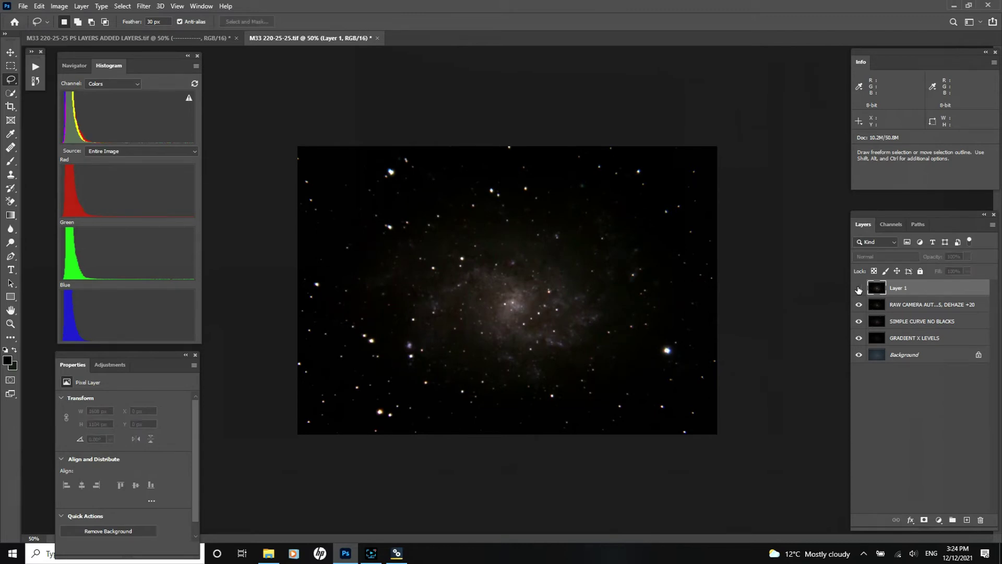
left_click(859, 288)
left_click(859, 288)
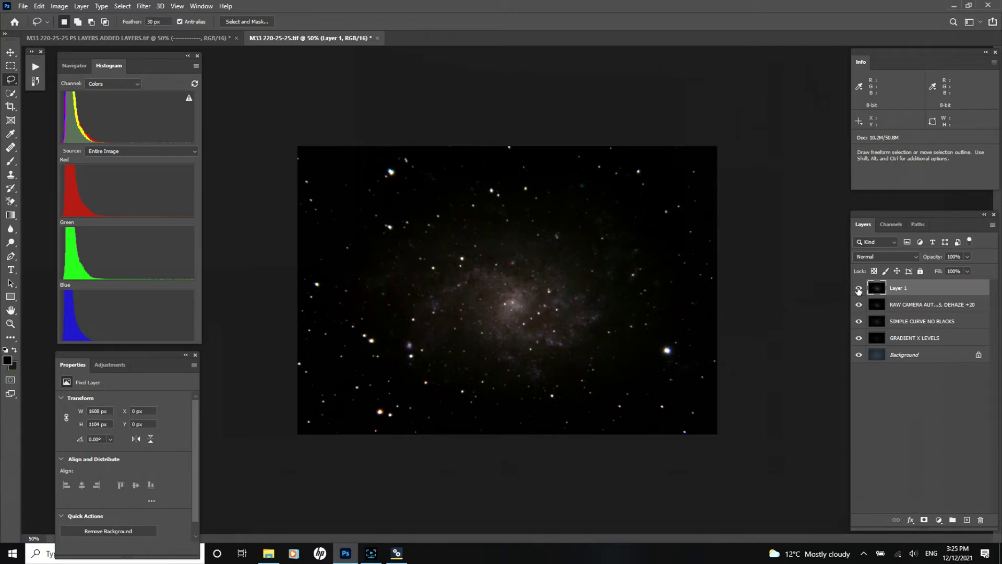
left_click(858, 289)
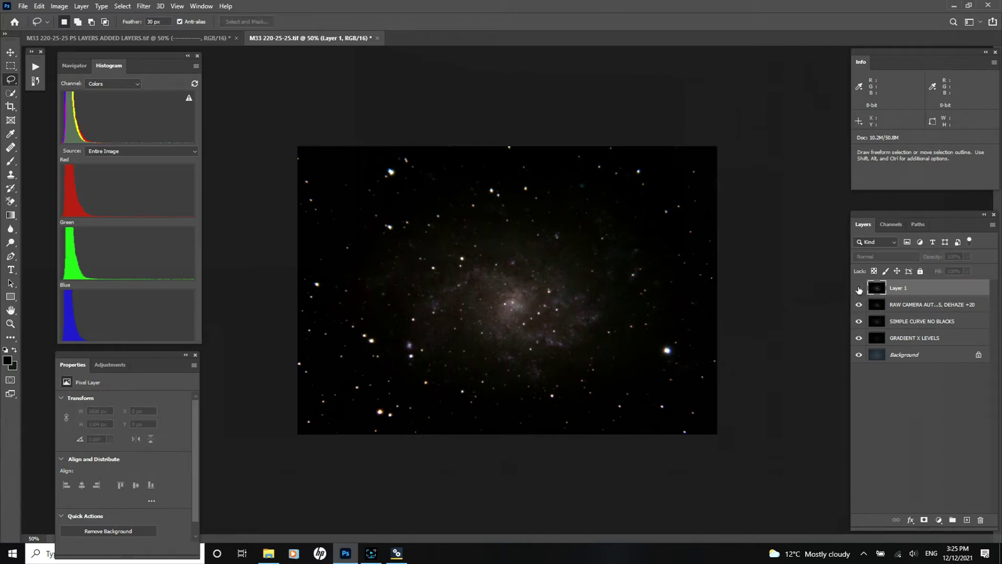
left_click(858, 289)
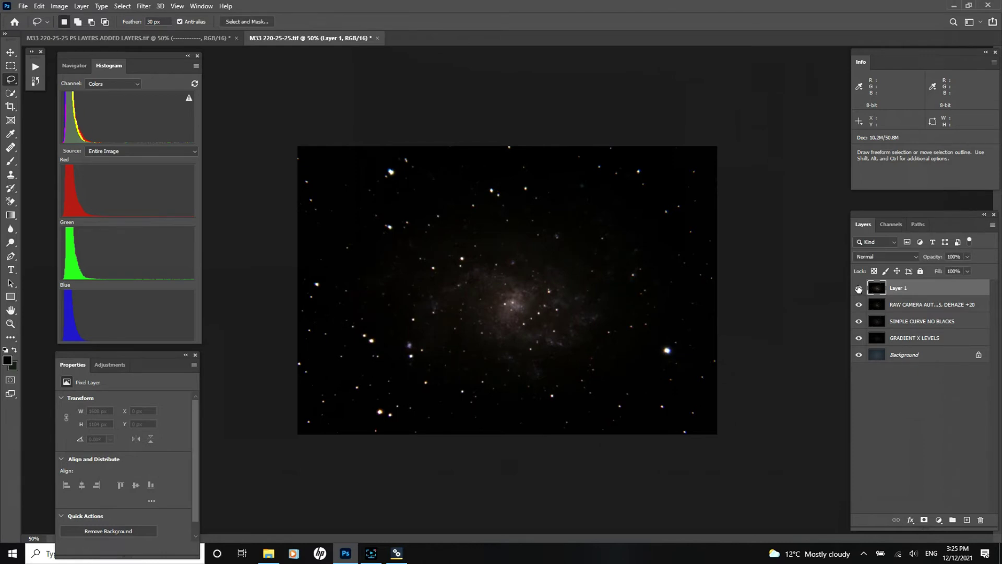
left_click_drag(877, 291, 966, 463)
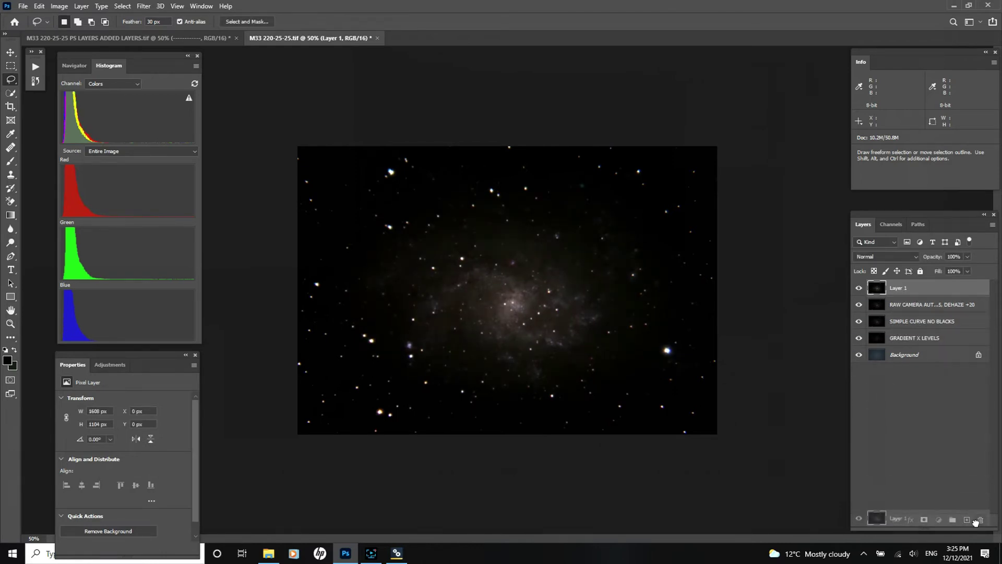
left_click_drag(975, 522, 898, 291)
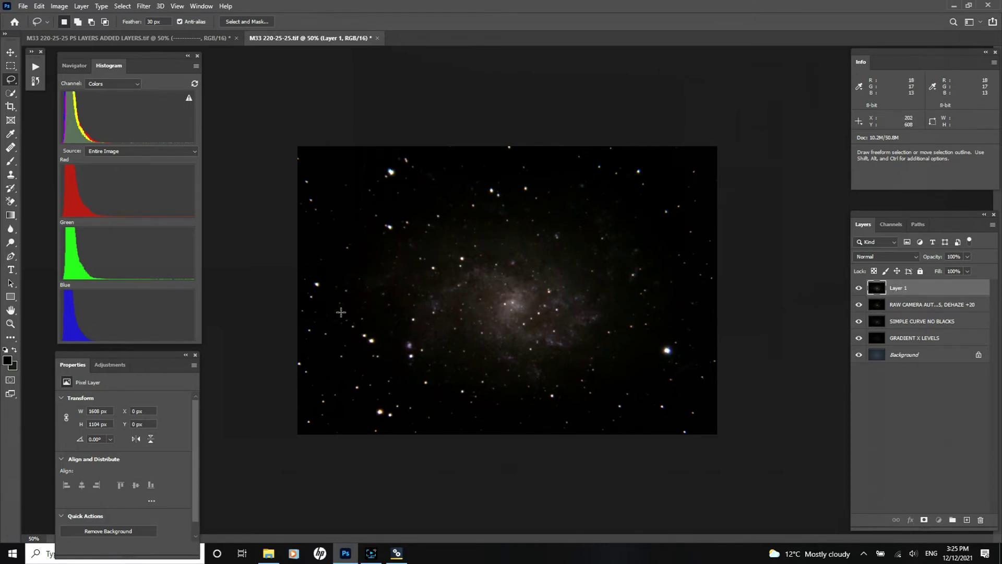
left_click(55, 7)
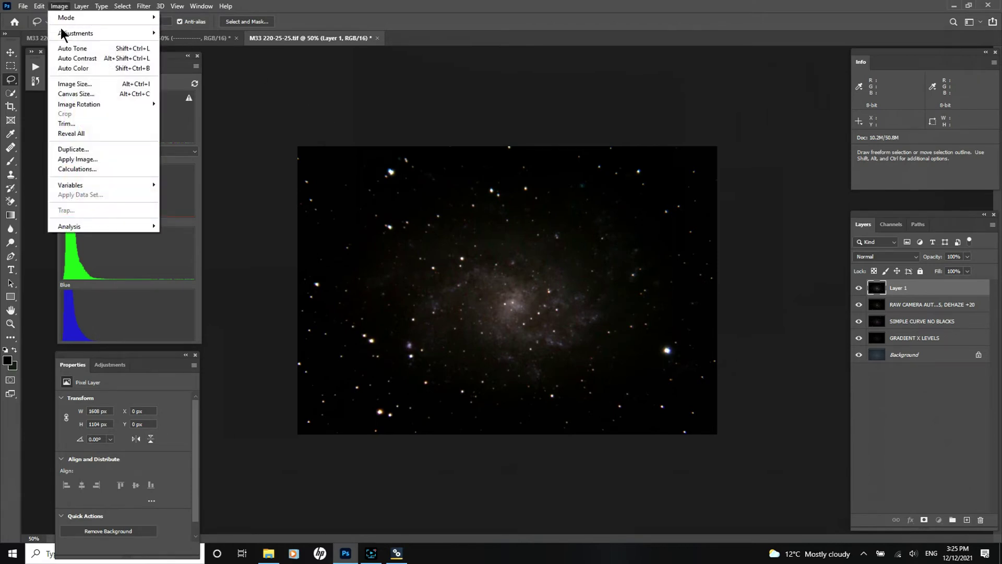
mouse_move(145, 37)
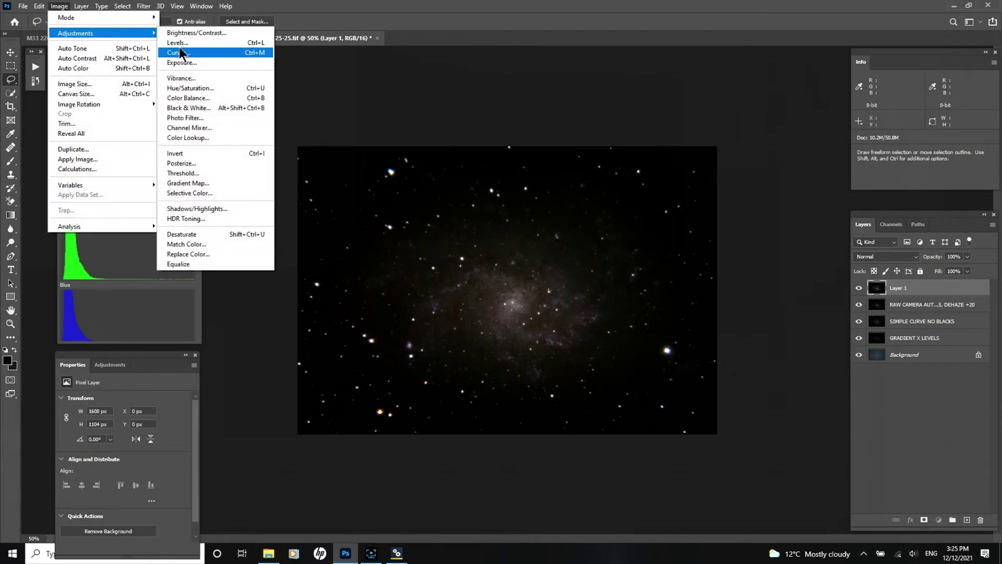
left_click(179, 44)
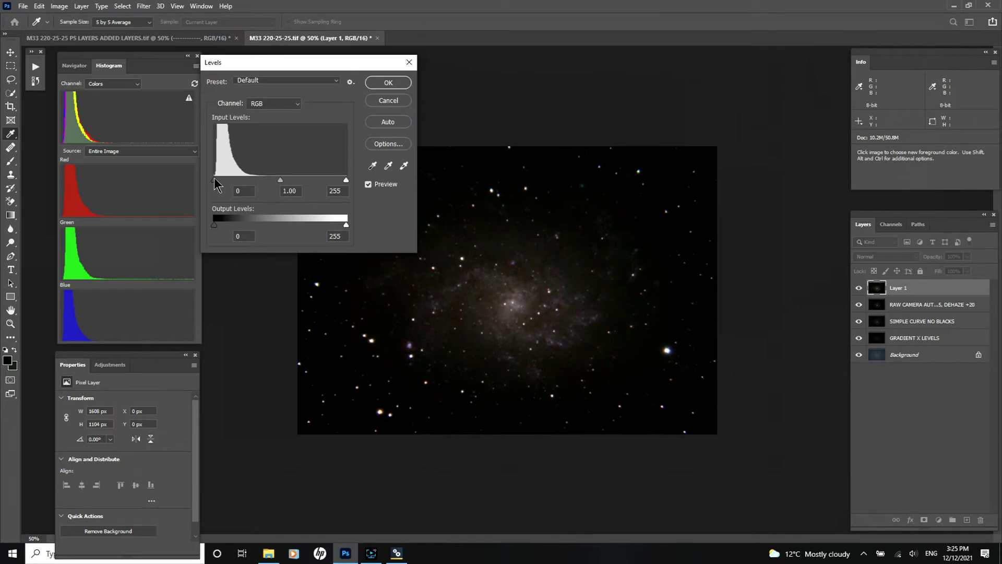
left_click(214, 179)
left_click(383, 102)
Step: Rename Layer 1 as TARGETED CURVE DUST LANES and toggle its visibility to compare it with the layer below
double_click(898, 288)
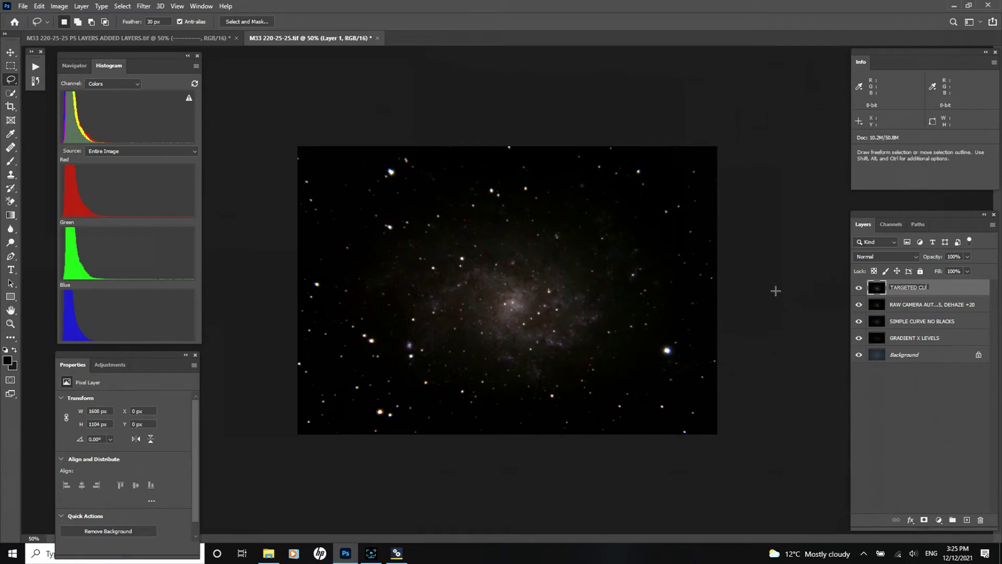
type("TARGETED CURVE DUST LANES")
key("Return")
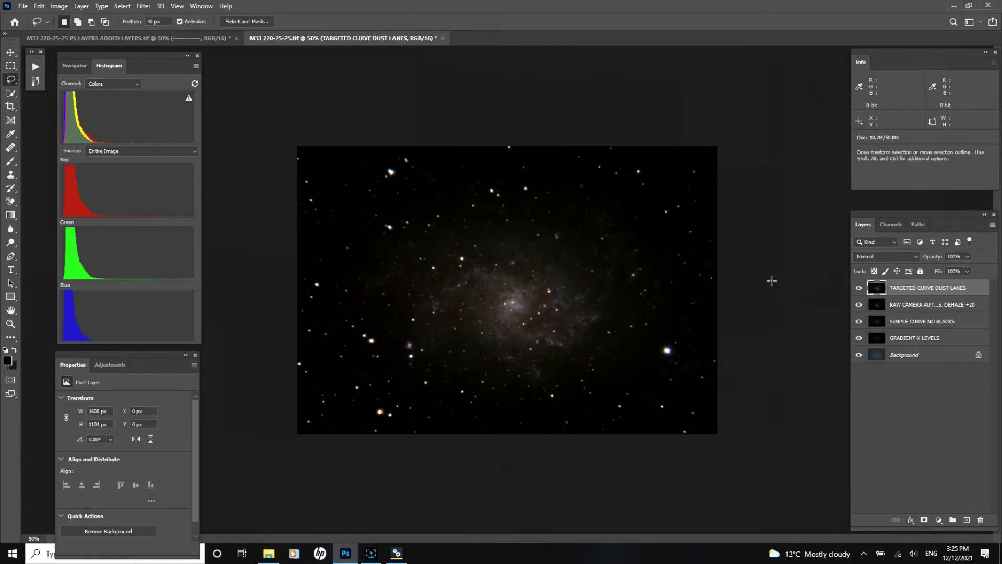
left_click(858, 288)
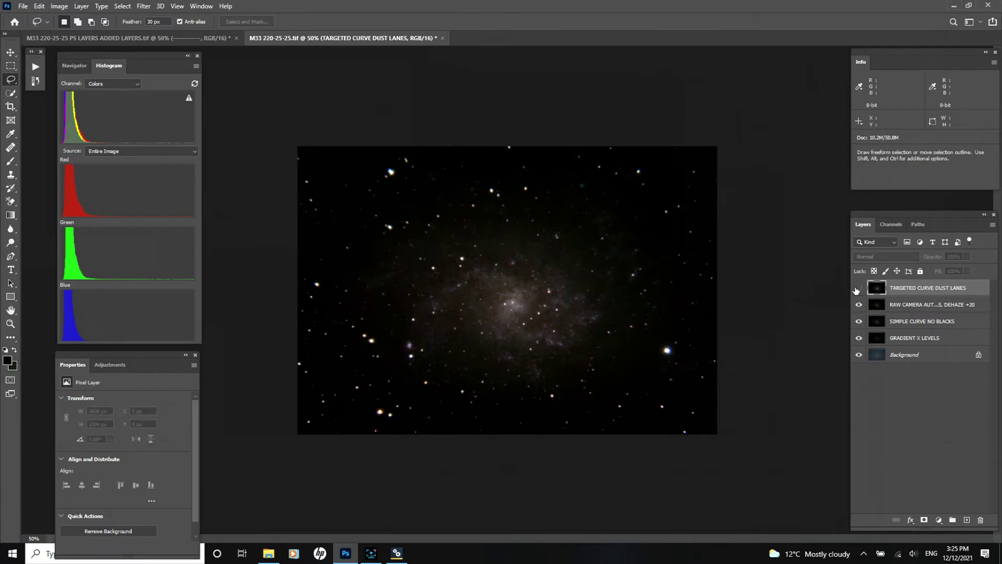
left_click(858, 288)
left_click(858, 288)
left_click(858, 288)
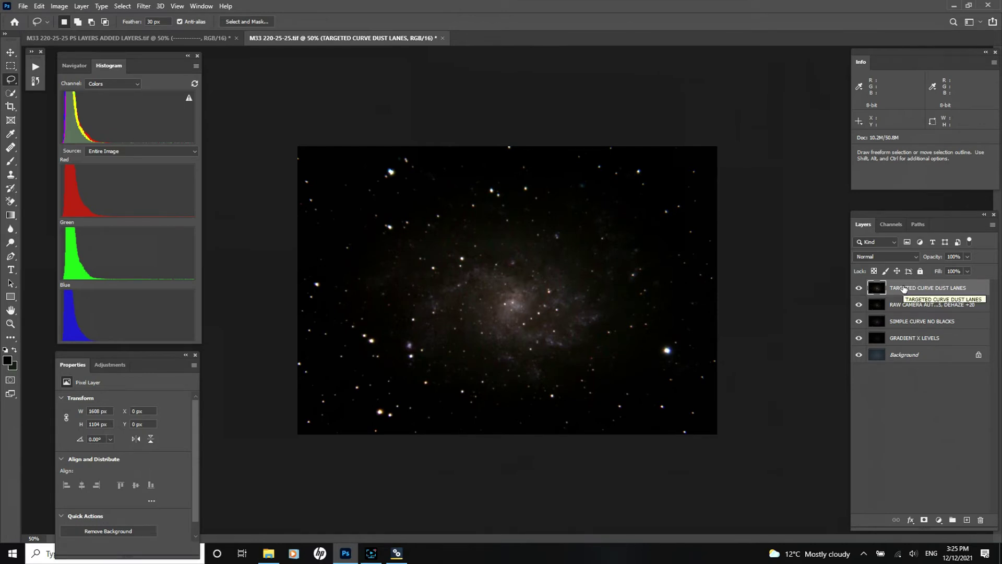
Step: Stamp all visible layers into a new top layer and start a Curves adjustment on it with on-image adjustment enabled
key("ctrl+shift+alt+e")
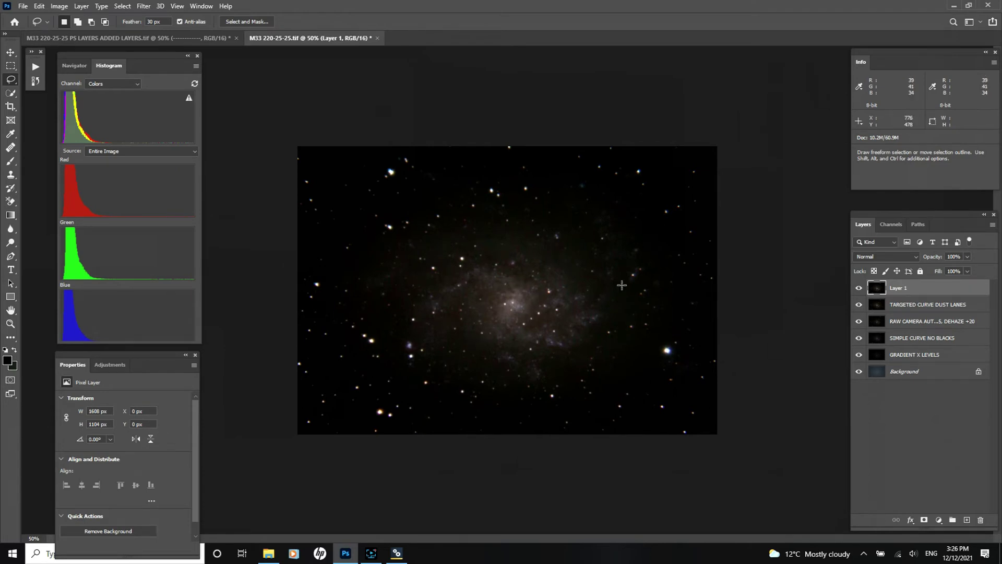
left_click(60, 8)
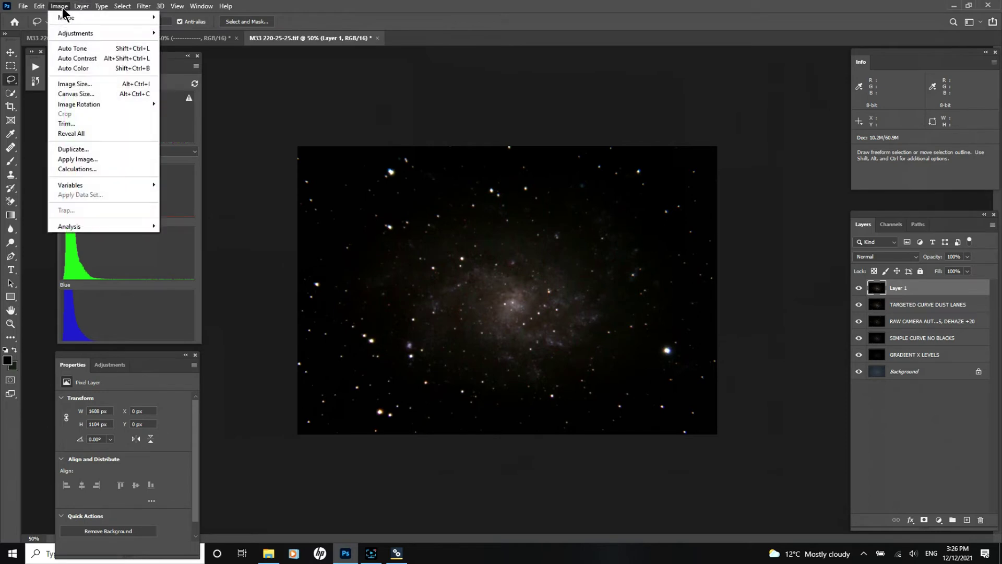
mouse_move(134, 33)
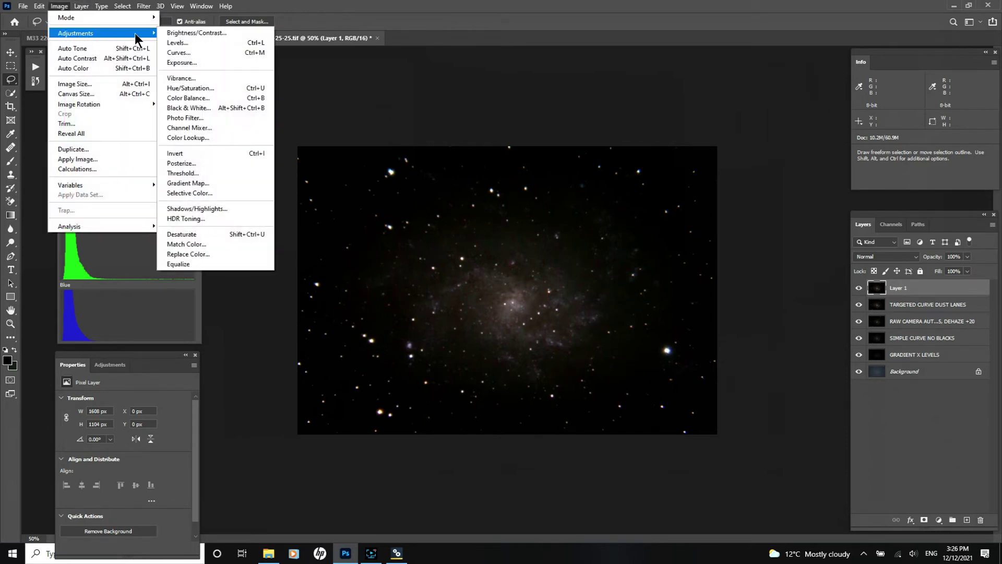
left_click(170, 54)
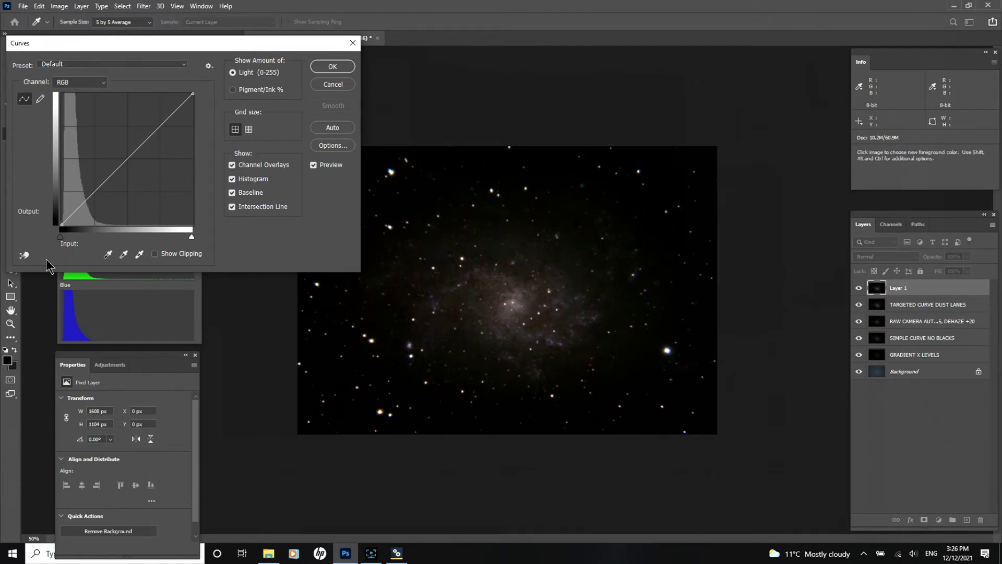
left_click(24, 255)
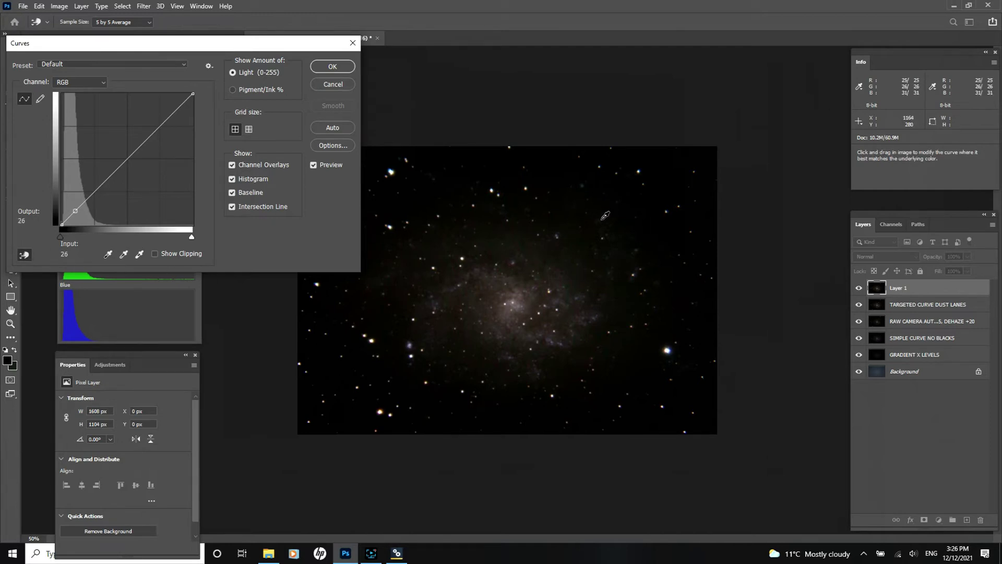
Step: Anchor the RGB curve's shadows, including a point at input 28, output 28, and add an upper point at input 121, output 126
left_click(383, 277)
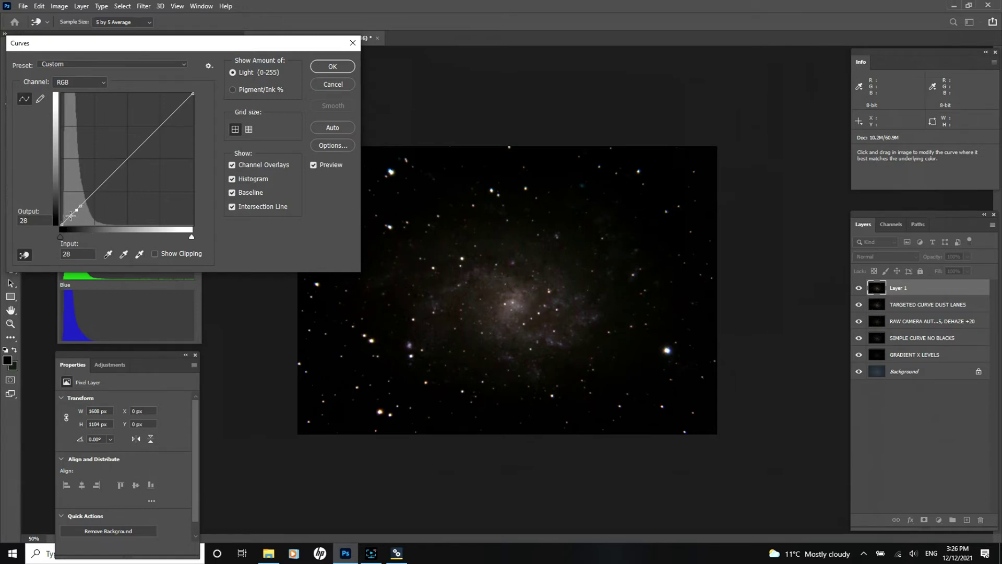
left_click(71, 215)
left_click_drag(82, 206, 81, 205)
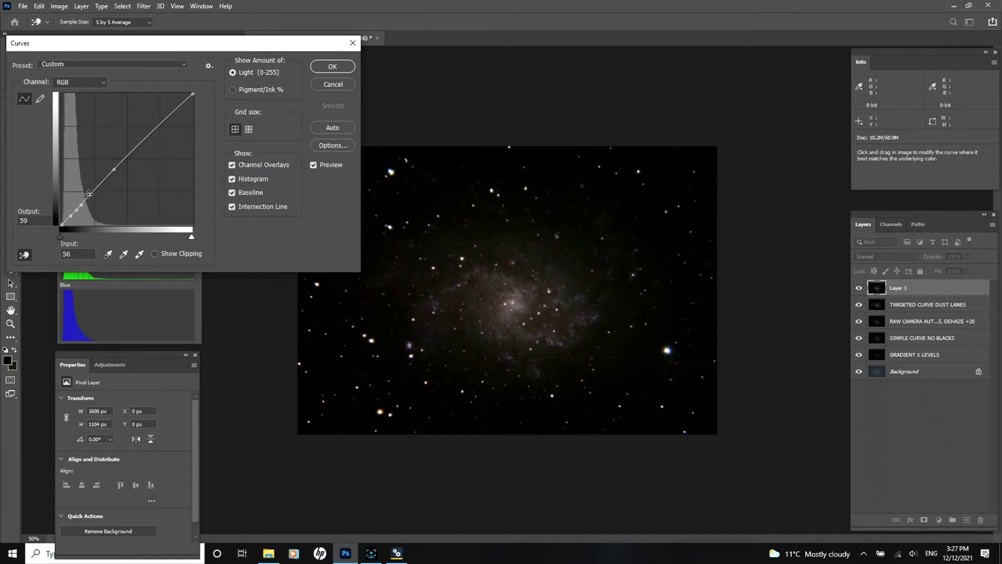
left_click_drag(89, 194, 77, 210)
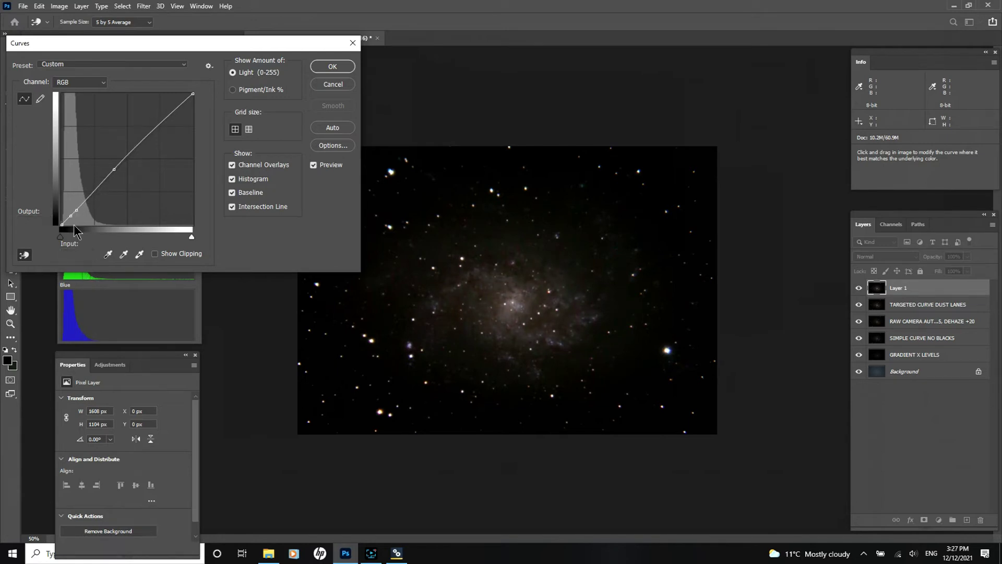
left_click(124, 160)
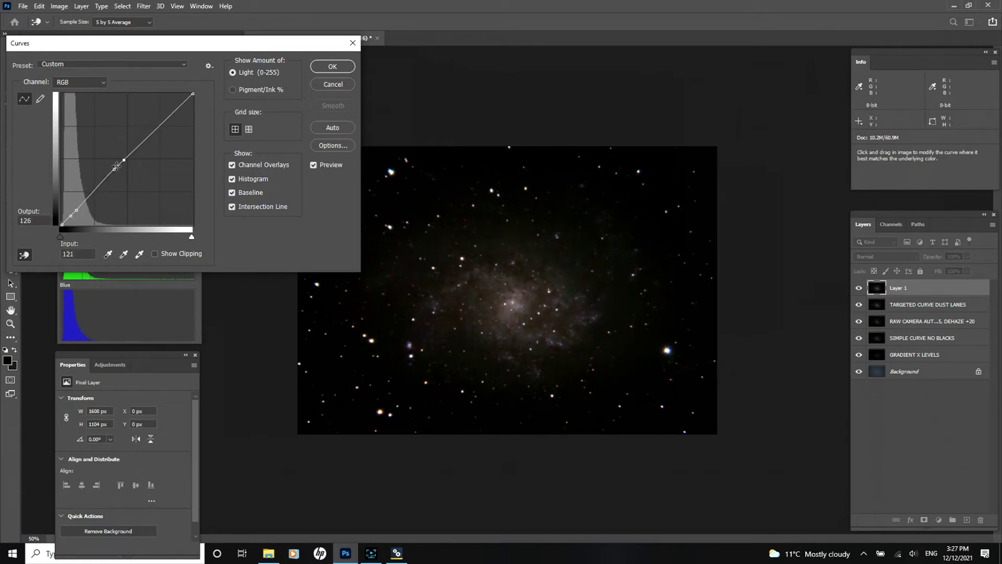
Step: Raise the shadow point at input 28 to about output 33 and move the upper point to input 118, output 130
left_click_drag(77, 209, 76, 207)
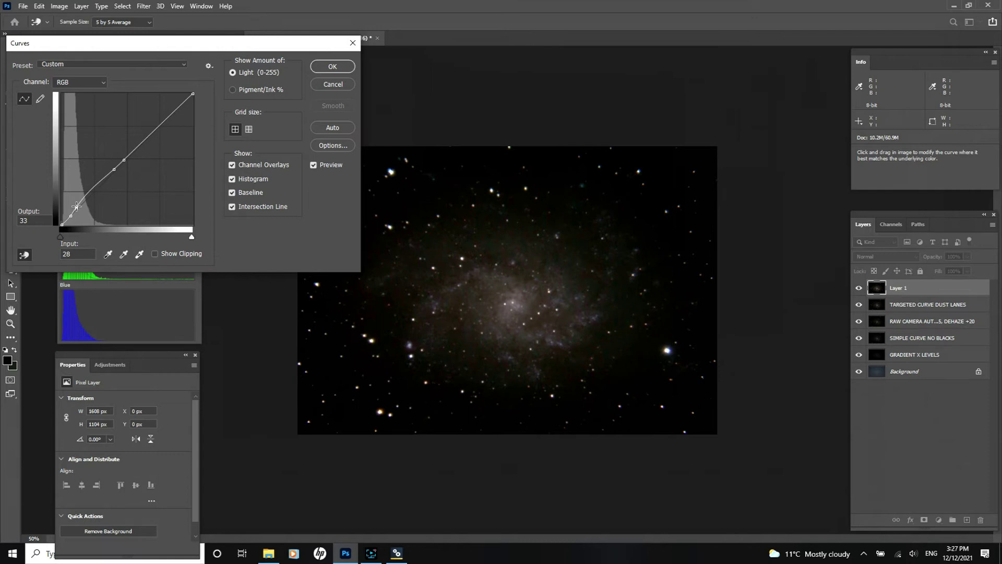
left_click_drag(76, 207, 76, 205)
left_click(76, 207)
left_click_drag(114, 170, 122, 158)
left_click(123, 160)
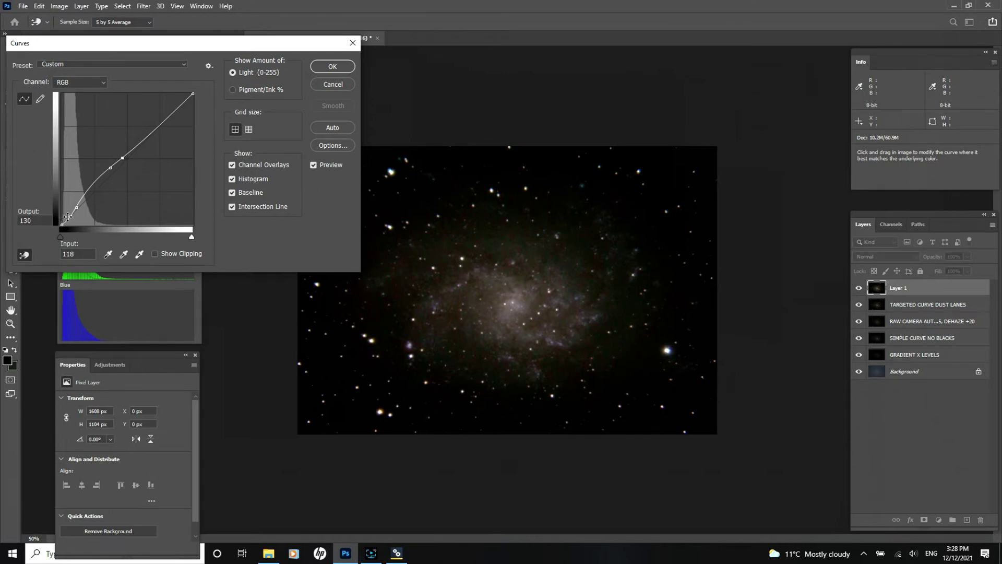
Step: Fine-tune the shadow and midtone curve points for the outer dust lanes and apply the curve to the layer
left_click(71, 215)
left_click(112, 168)
left_click_drag(111, 168, 111, 169)
left_click_drag(112, 169, 112, 169)
left_click(76, 209)
left_click_drag(77, 209, 77, 208)
left_click(507, 291, "ctrl")
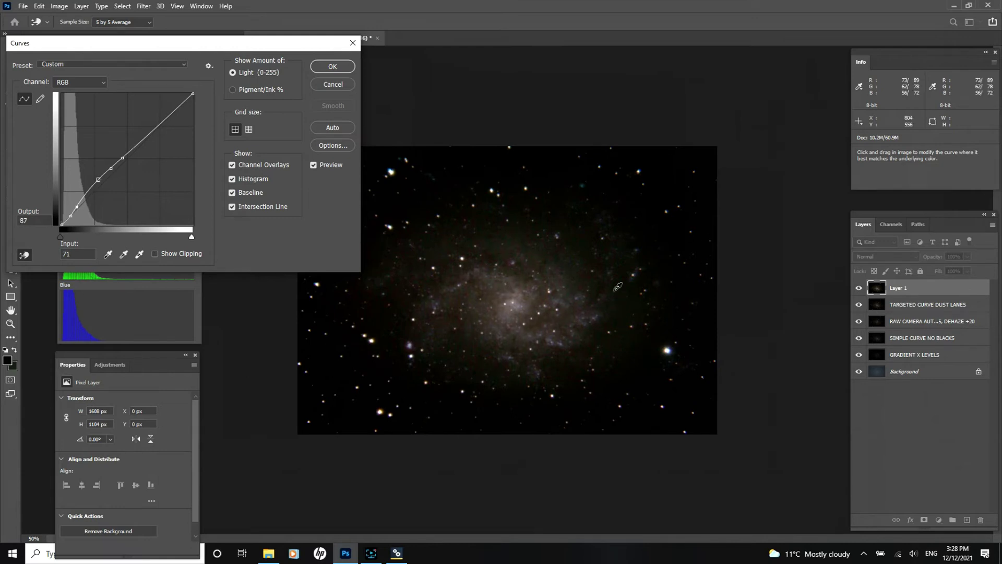
key("Delete")
left_click(332, 66)
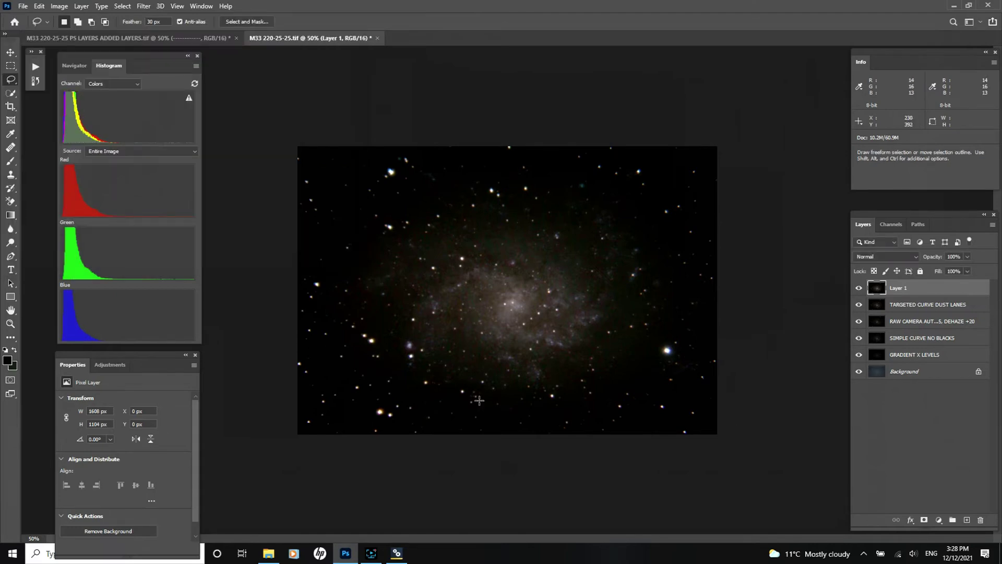
Step: Toggle Layer 1's visibility to compare the new curve result with the TARGETED CURVE DUST LANES layer
left_click(859, 289)
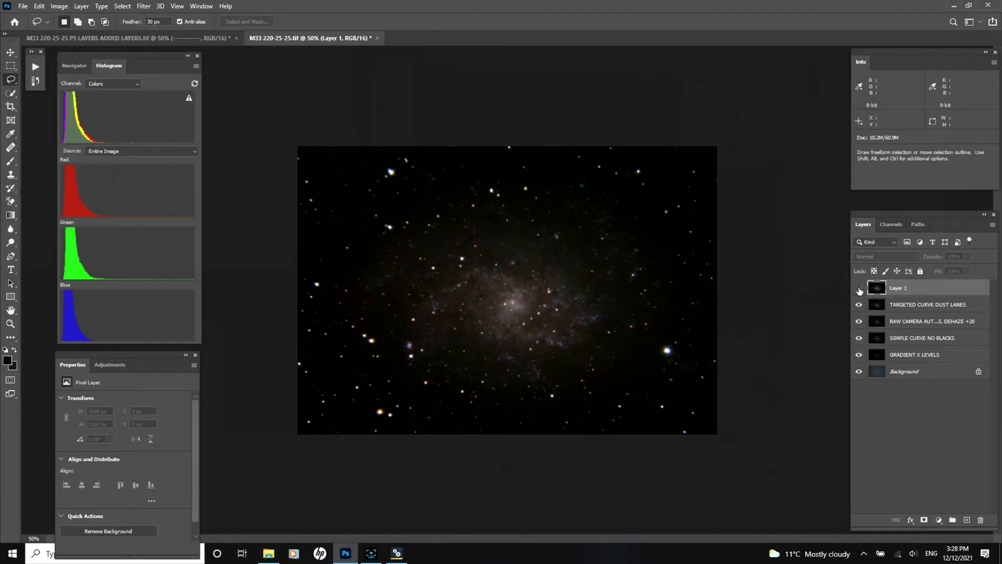
left_click(859, 290)
left_click(859, 289)
left_click(859, 290)
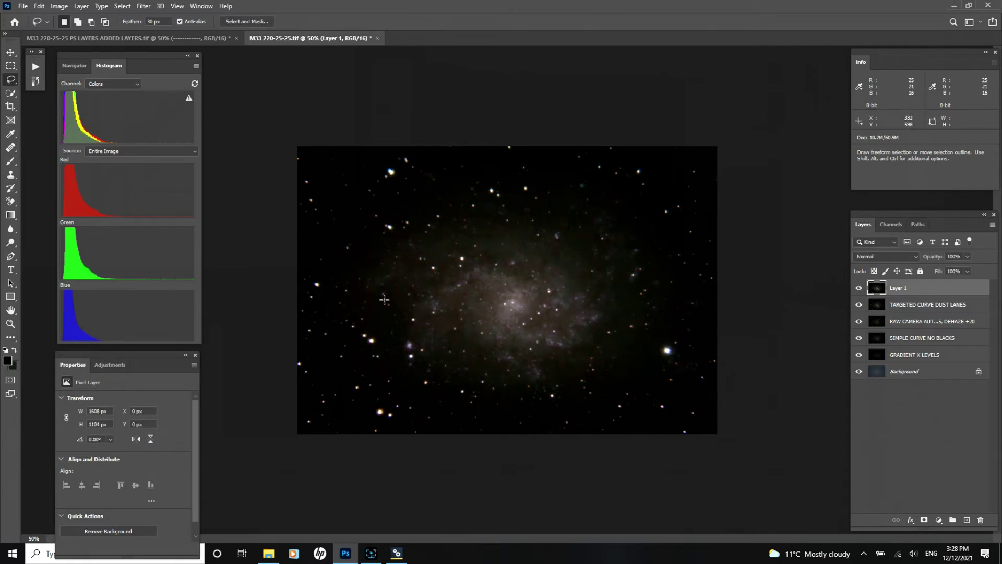
Step: Rename Layer 1 as TARGETED CURVE OUTER DUST LANES
double_click(897, 286)
type("TARGETED CURVE OUTER DUS")
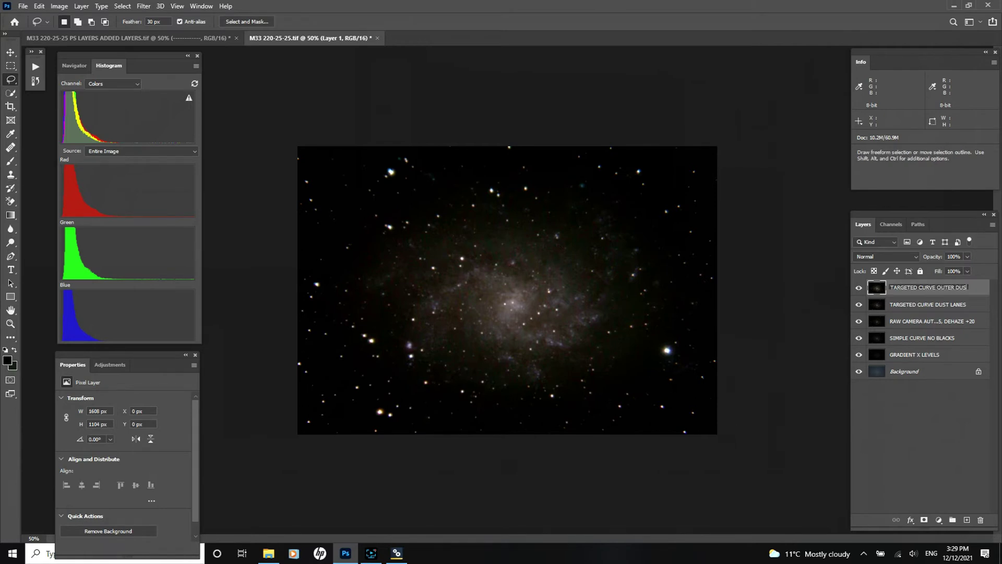
type("T LANES")
key("Return")
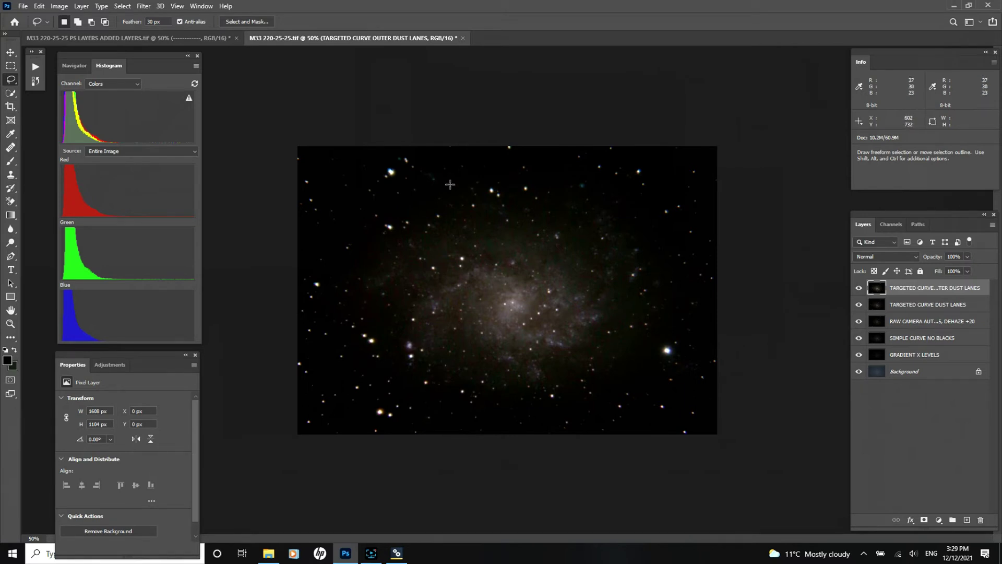
Step: Inspect the galaxy's core and outer arms at 200% for noise, then return to a view of the whole image
left_click(11, 323)
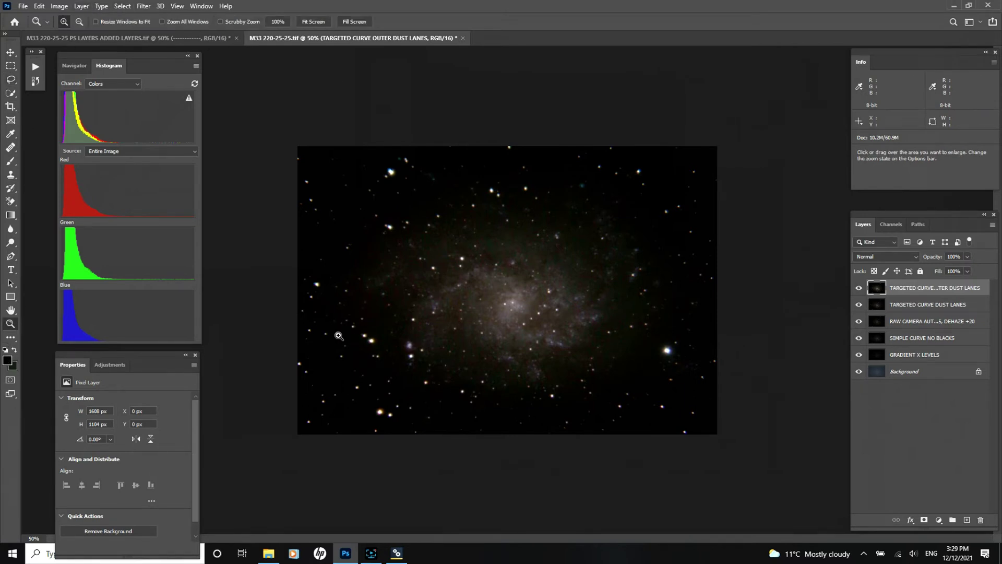
left_click(493, 356)
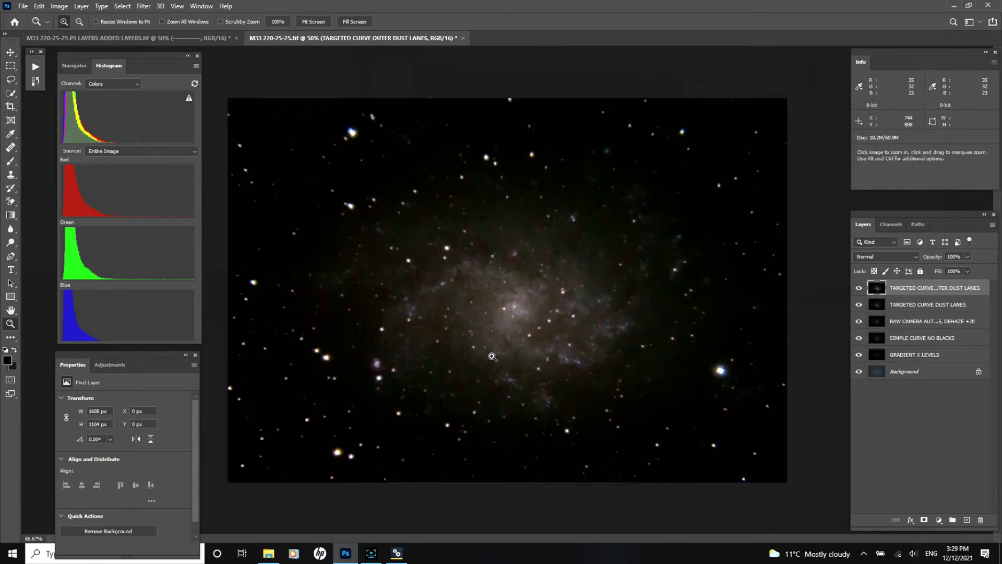
left_click(491, 355)
left_click(492, 355)
left_click(492, 355)
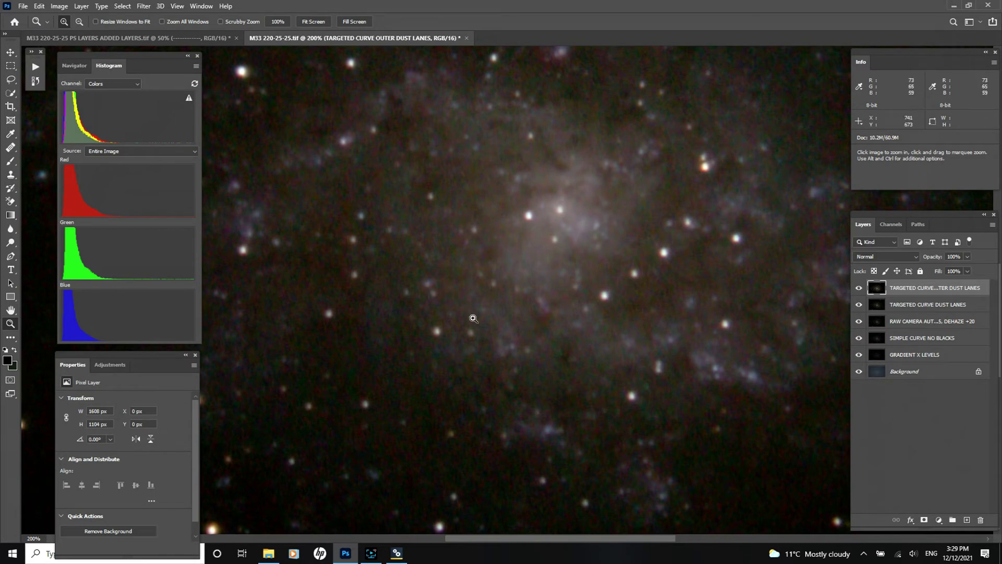
left_click_drag(390, 311, 470, 210)
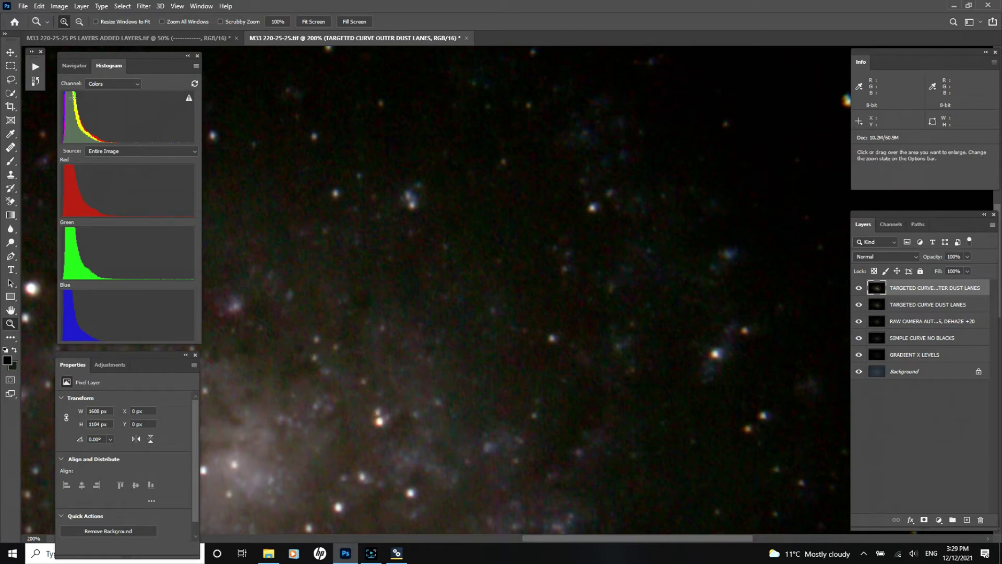
left_click_drag(414, 356, 551, 342)
left_click(313, 21)
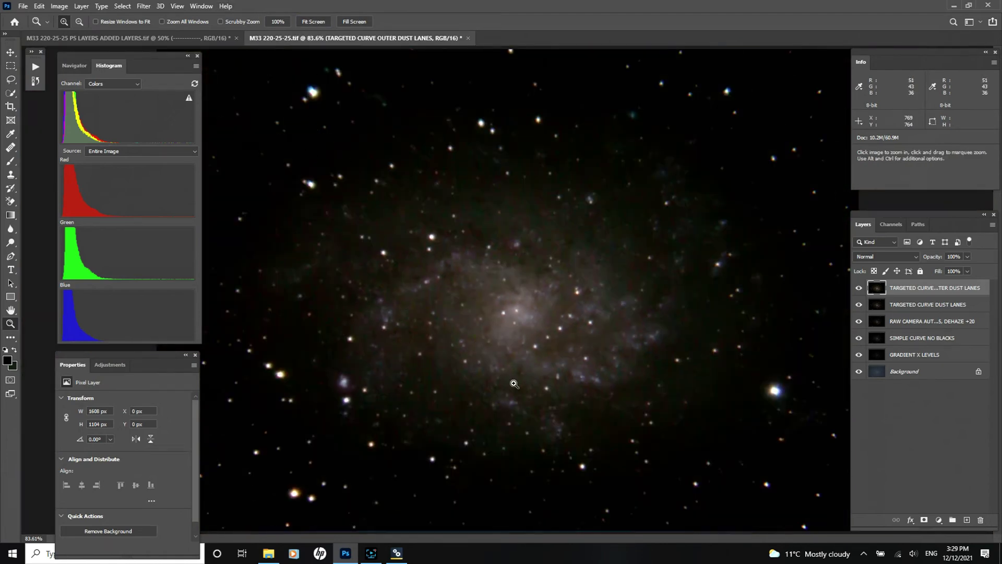
key("alt")
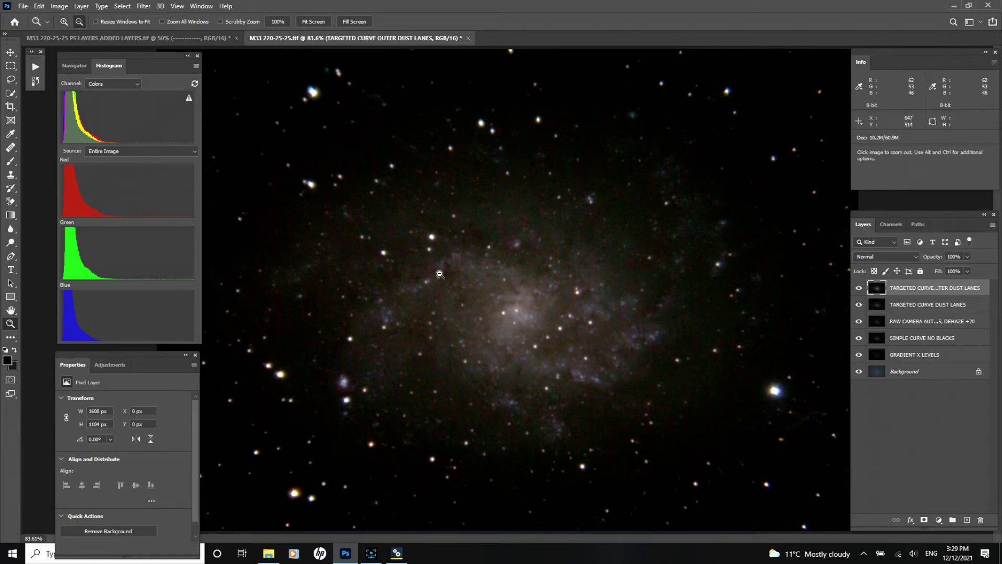
left_click(440, 274, "alt")
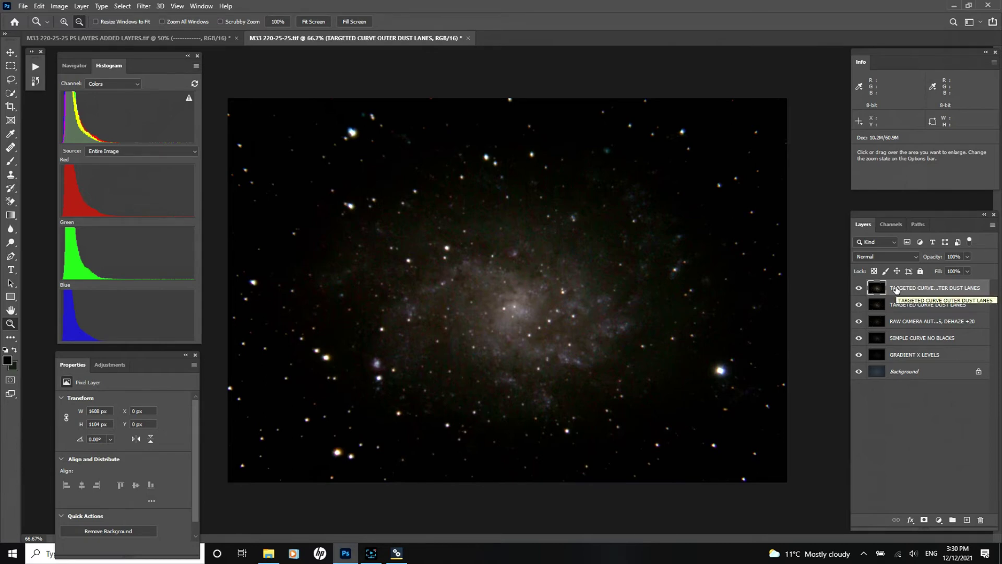
Step: Stamp all visible layers into a new top layer and open the Camera Raw filter's Detail settings for it
key("ctrl+shift+alt+e")
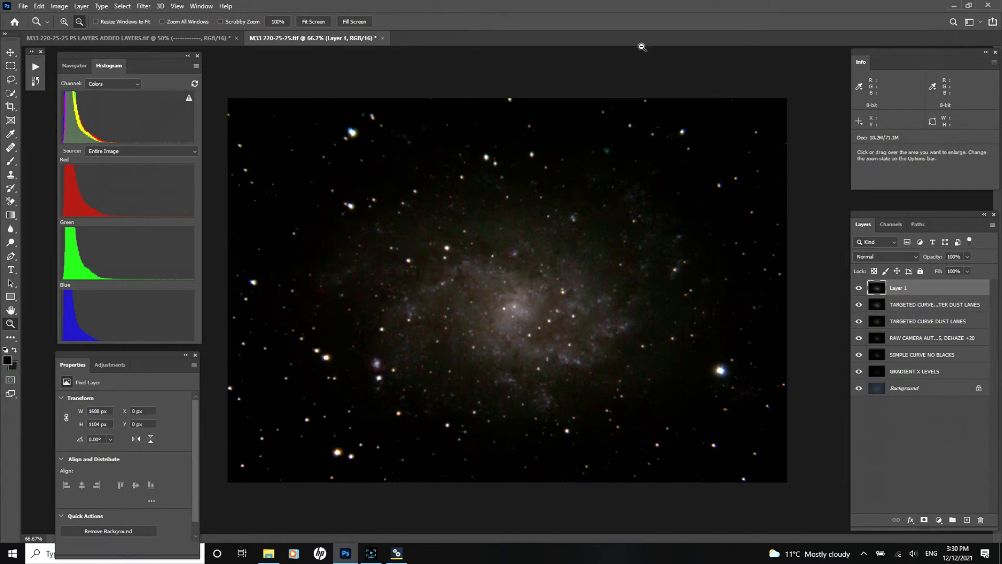
left_click(144, 6)
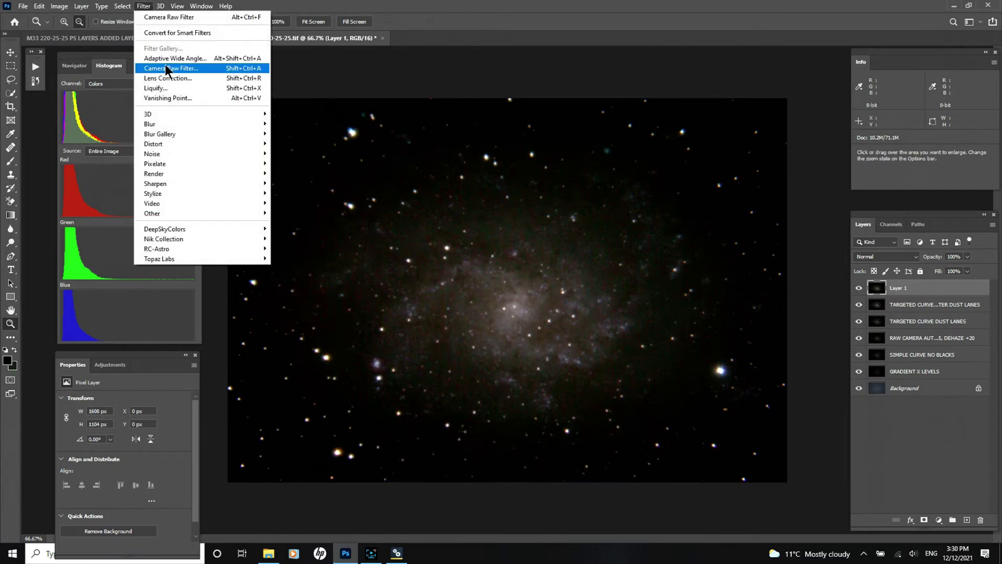
left_click(166, 67)
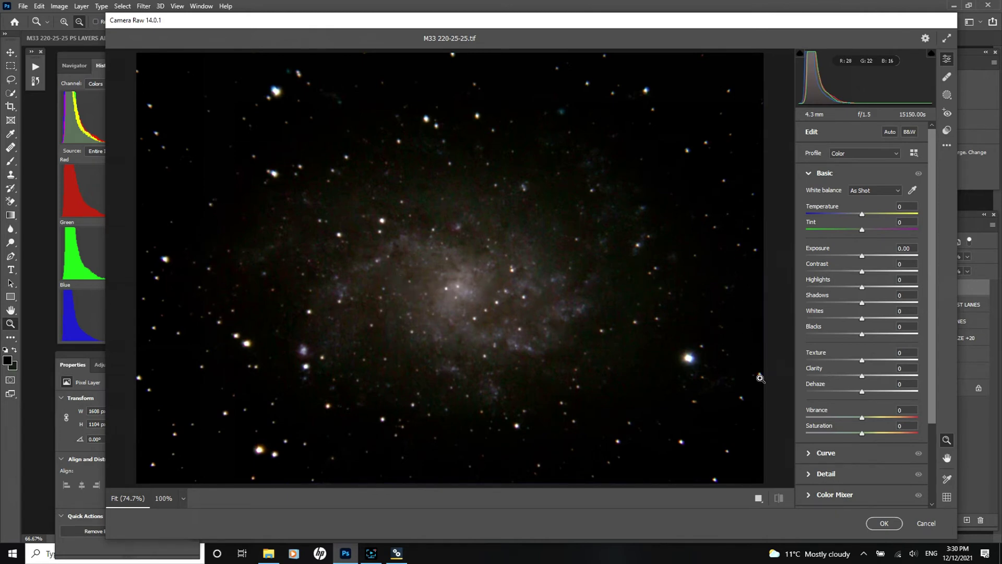
left_click(807, 474)
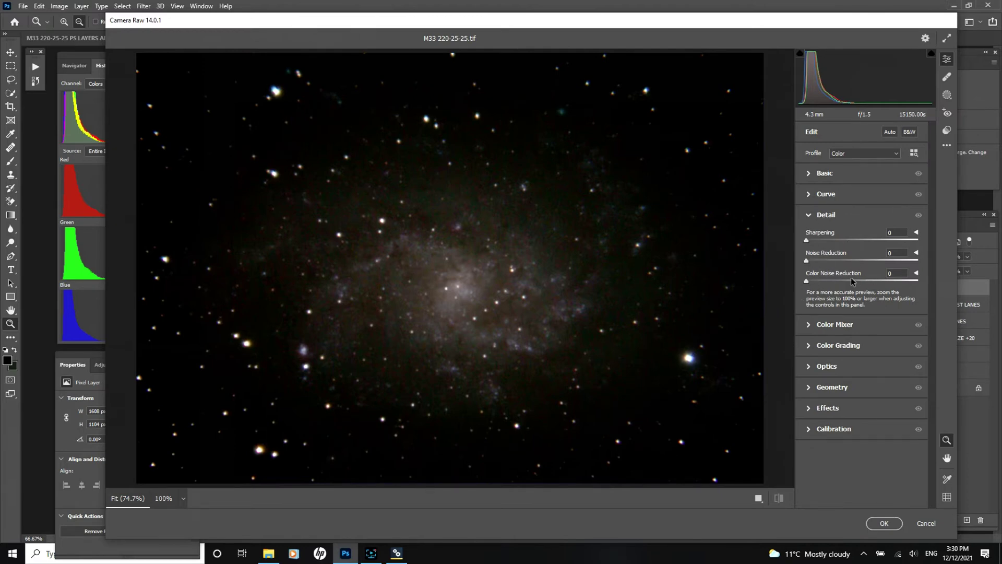
Step: Set Camera Raw Noise Reduction to 25 while checking the galaxy's core up close
left_click_drag(414, 311, 474, 314)
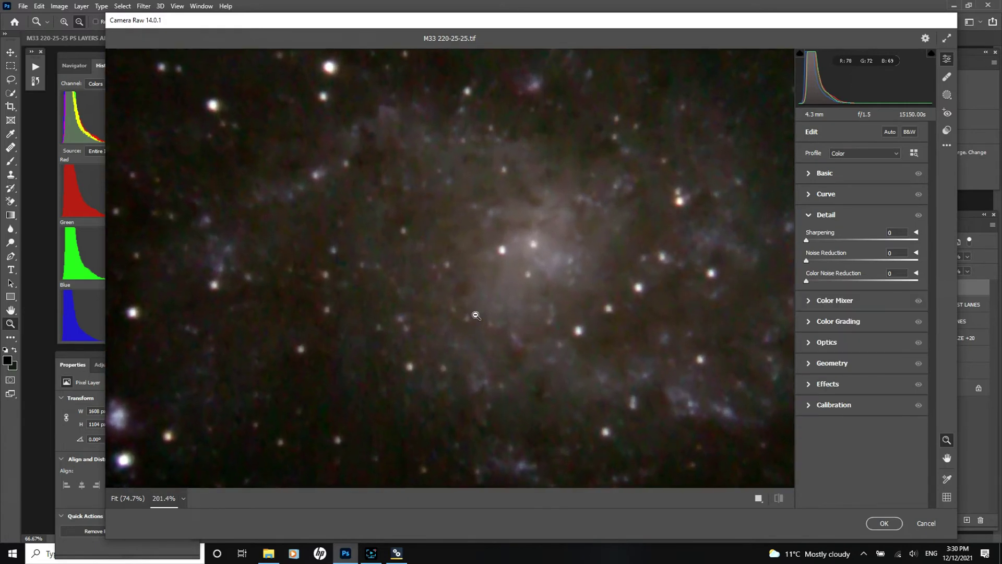
key("h")
left_click_drag(525, 274, 466, 355)
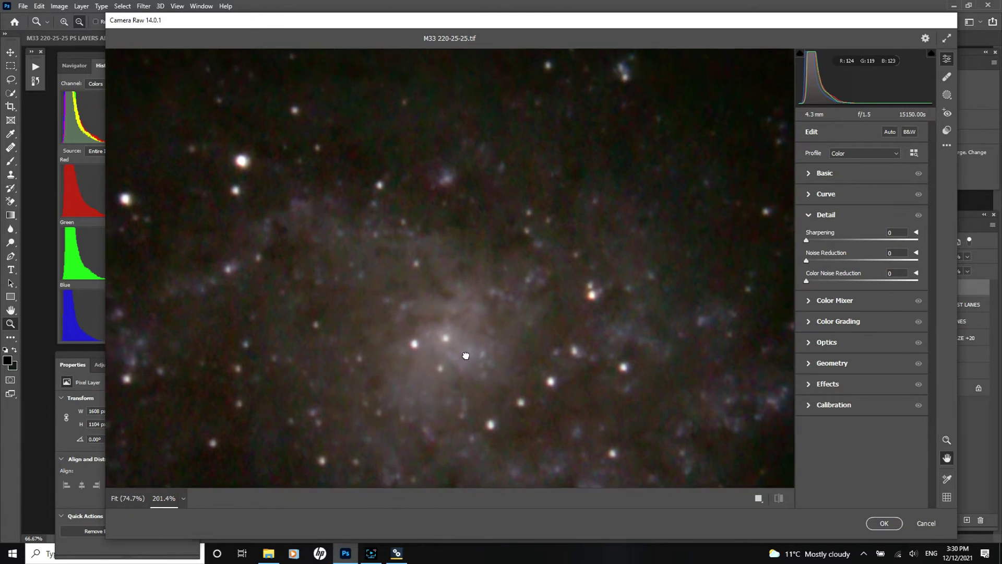
left_click_drag(435, 252, 463, 186)
key("z")
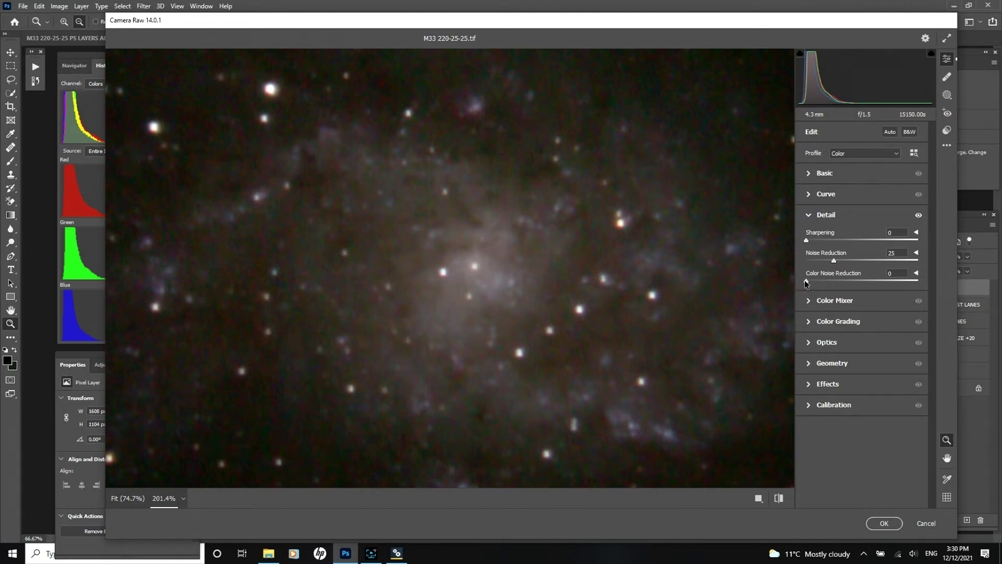
Step: Set Color Noise Reduction to 20 and apply the Camera Raw filter to the layer
left_click_drag(806, 281, 816, 281)
left_click_drag(826, 280, 822, 280)
left_click_drag(448, 300, 549, 368)
left_click_drag(507, 240, 470, 178)
key("z")
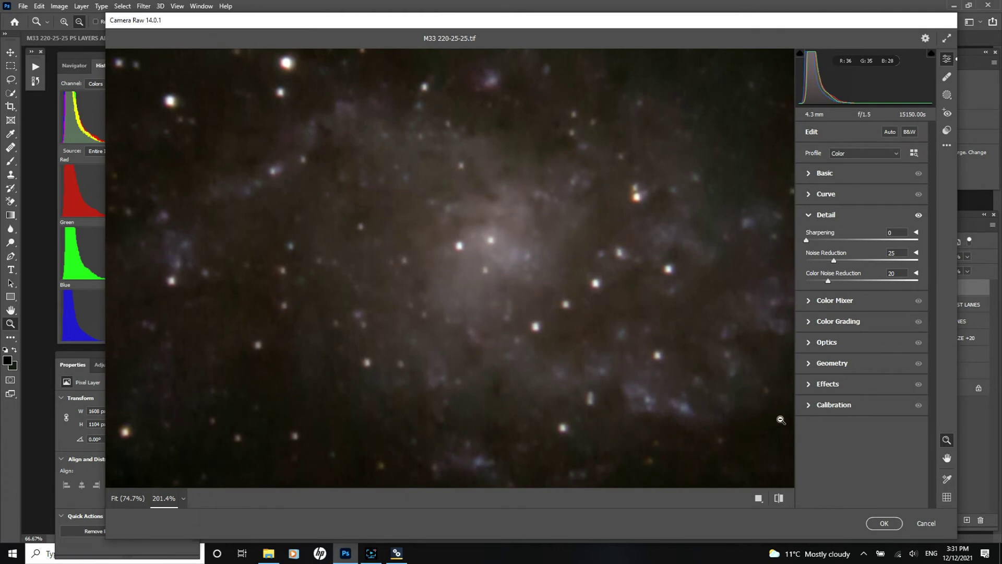
left_click(887, 524)
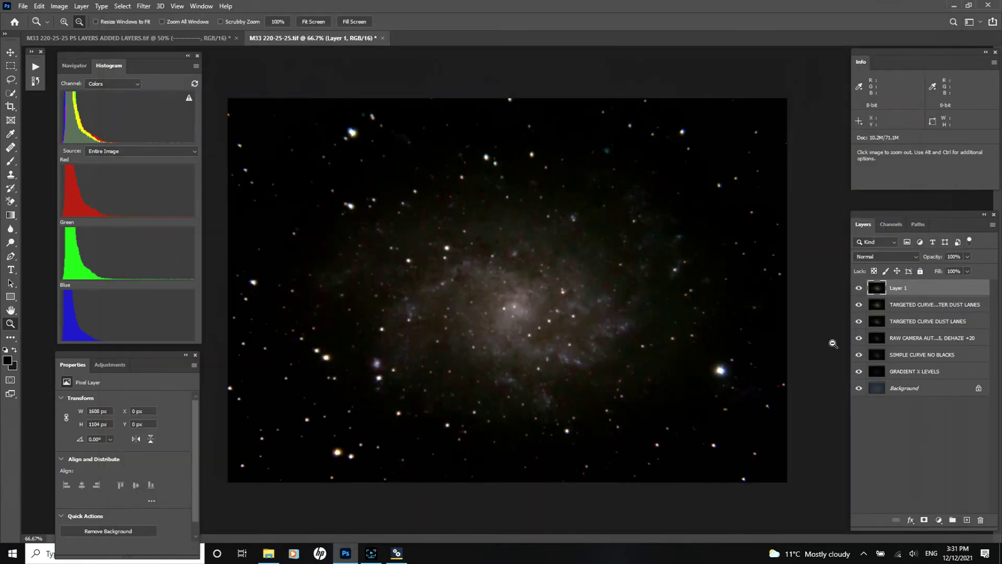
Step: Toggle Layer 1's visibility to compare the noise-reduced image with the outer dust lanes layer below
left_click(859, 288)
left_click(859, 288)
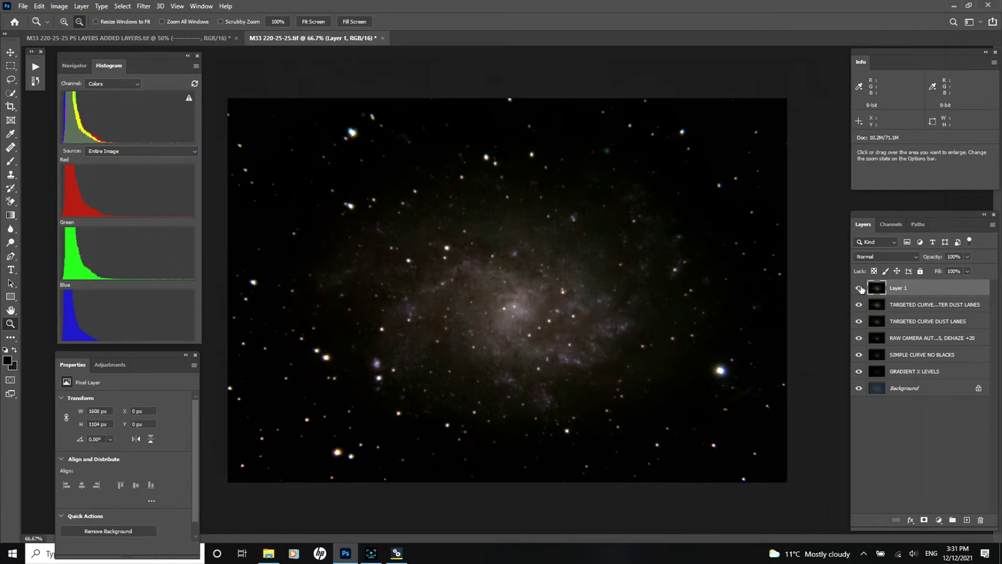
left_click(859, 288)
left_click(859, 288)
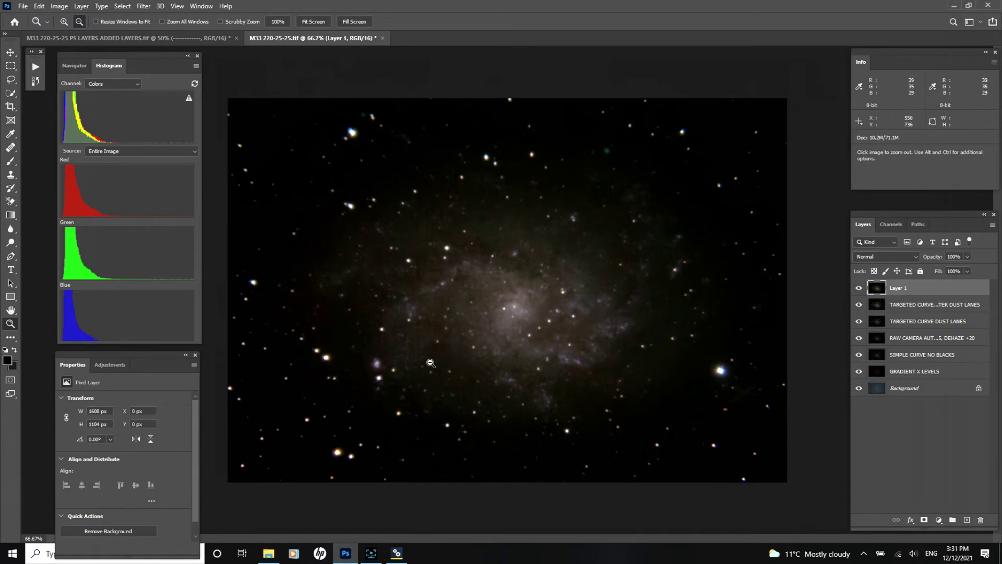
Step: Rename Layer 1 as CAMERA RAW NOISE 25, COLOR NOISE 20
double_click(896, 288)
type("NOISE R")
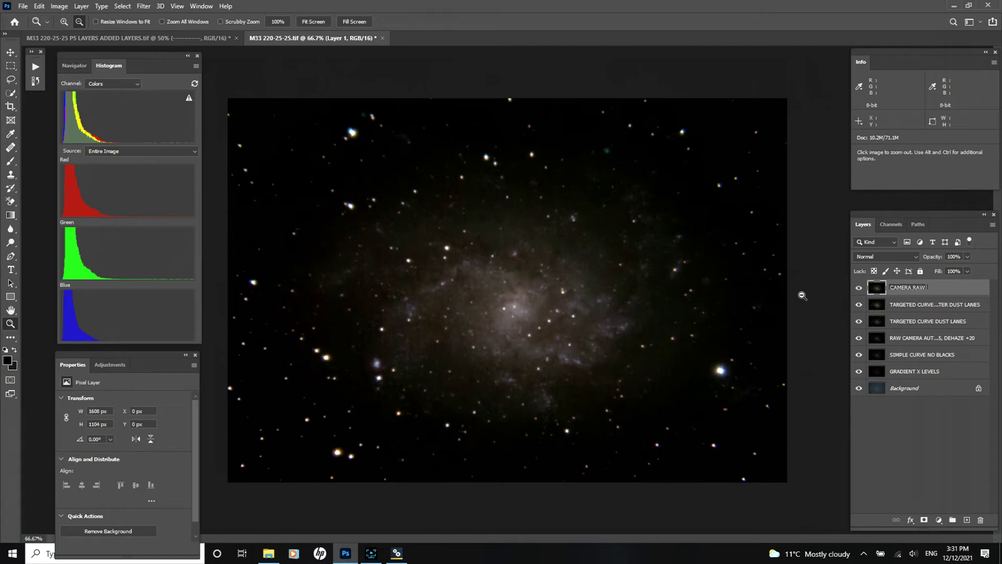
type("EC")
key("BackSpace")
key("BackSpace")
key("BackSpace")
type("25, COLOR NOISE 20")
key("Return")
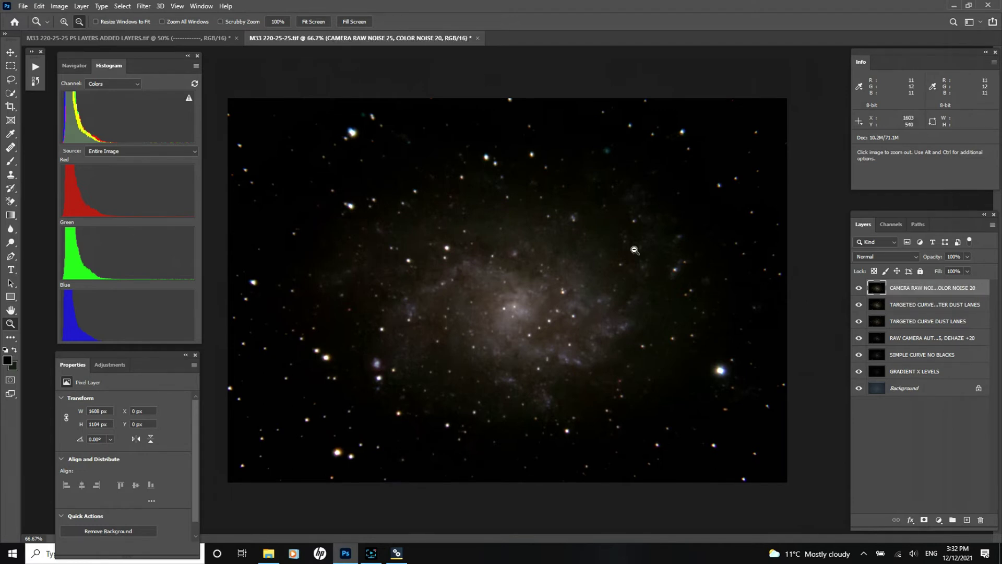
Step: Compare the galaxy's core with and without the noise reduction layer by switching that layer's visibility at close range
left_click(858, 288)
left_click(859, 288)
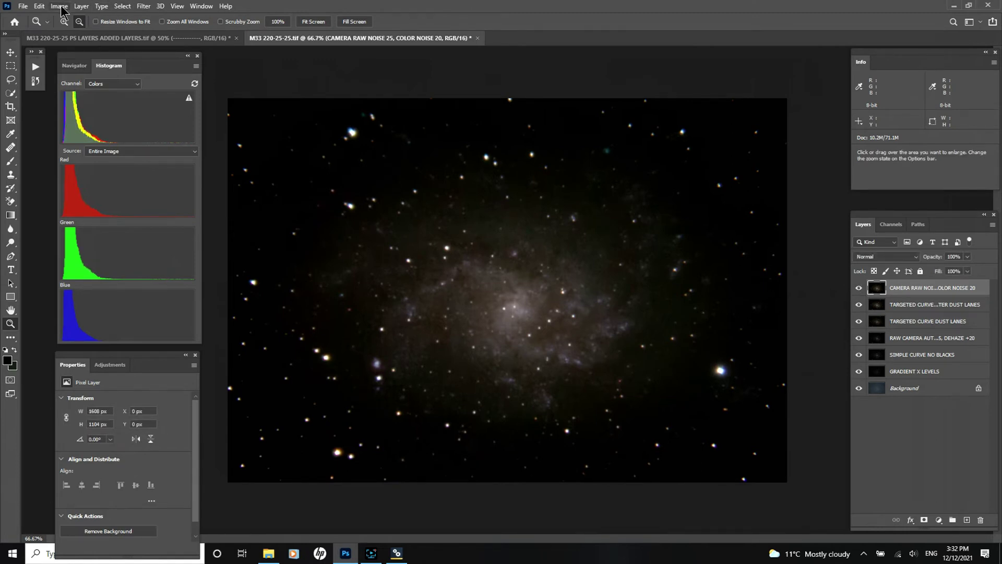
left_click(440, 295)
left_click(450, 301)
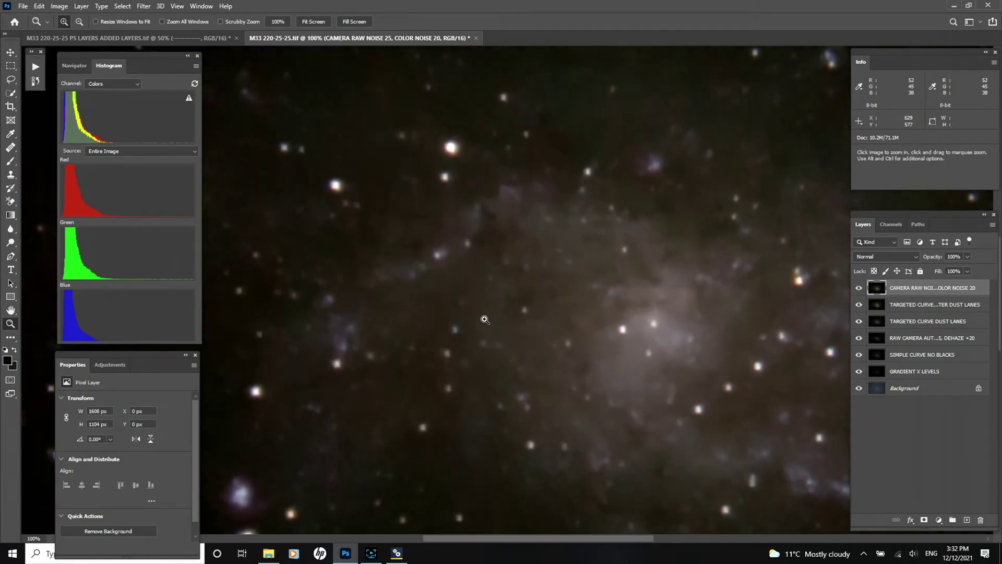
left_click_drag(603, 344, 465, 346)
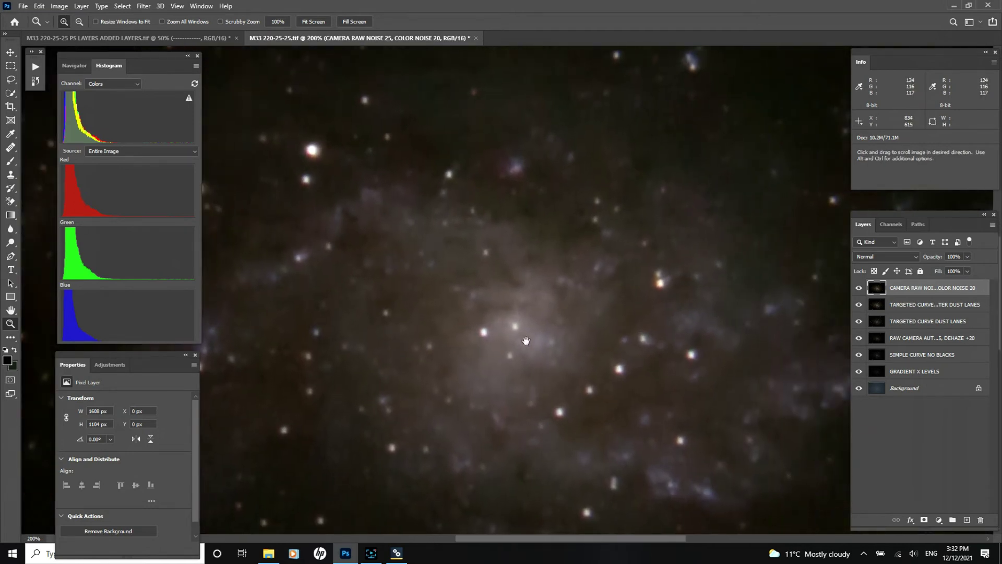
left_click(860, 288)
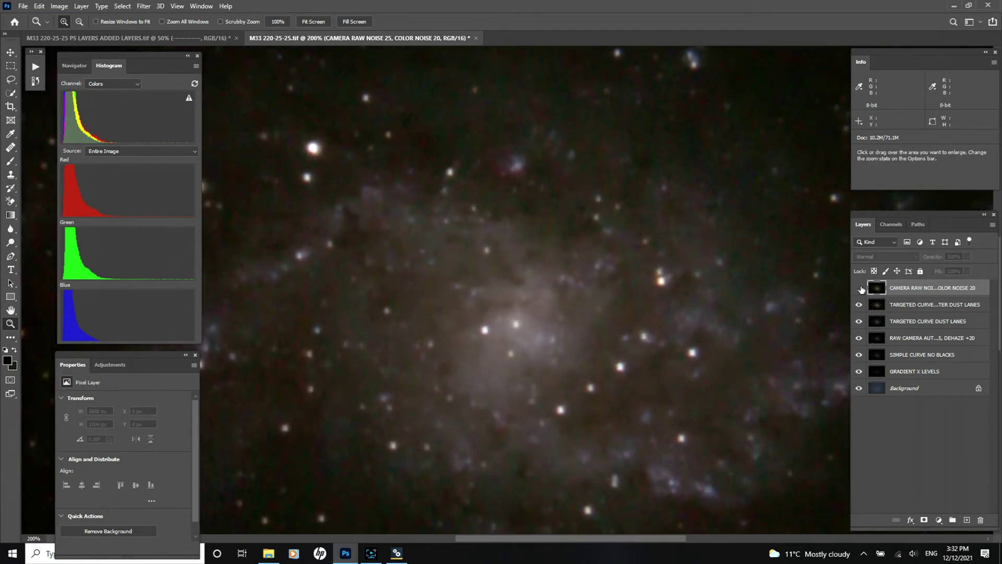
left_click(860, 288)
left_click(859, 288)
left_click(860, 288)
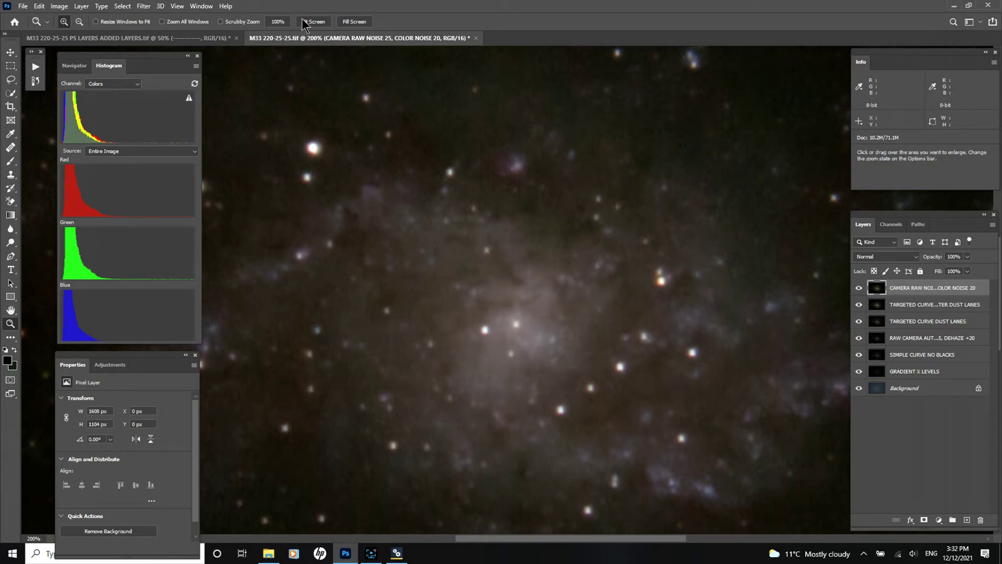
left_click(80, 22)
left_click(421, 275)
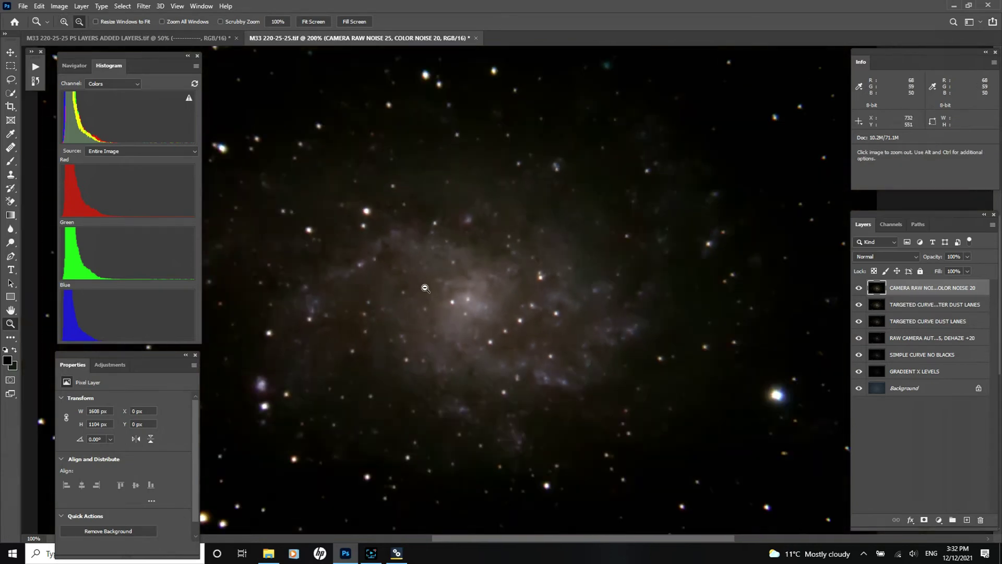
left_click(425, 285)
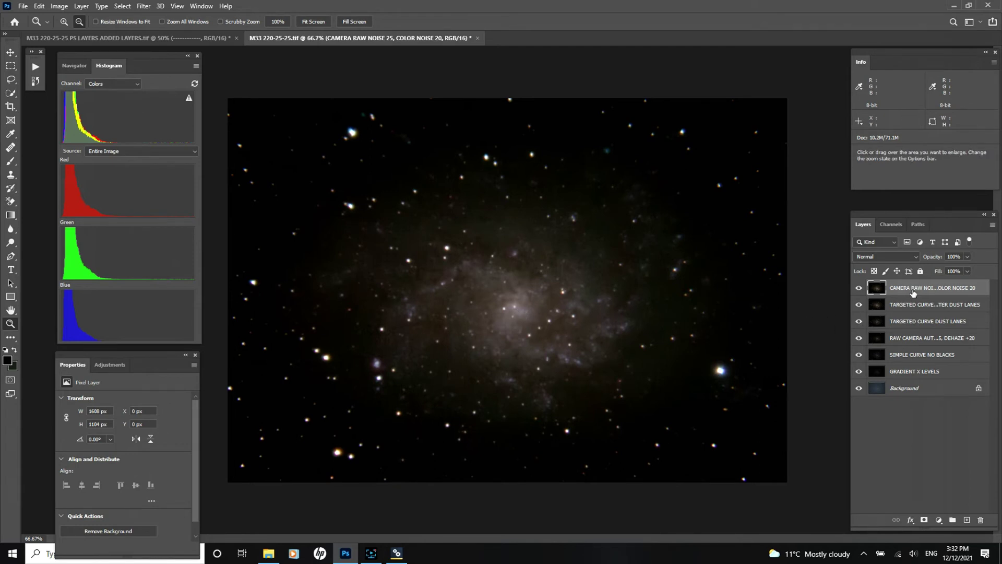
Step: Stamp all visible layers into a new top layer and open the Camera Raw filter's Basic settings for it
key("ctrl+shift+alt+e")
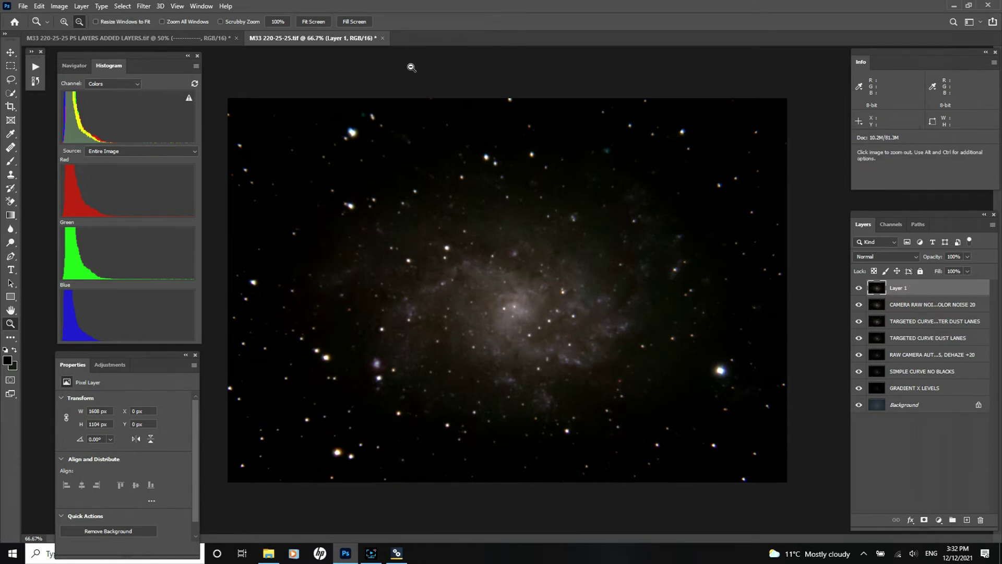
left_click(151, 11)
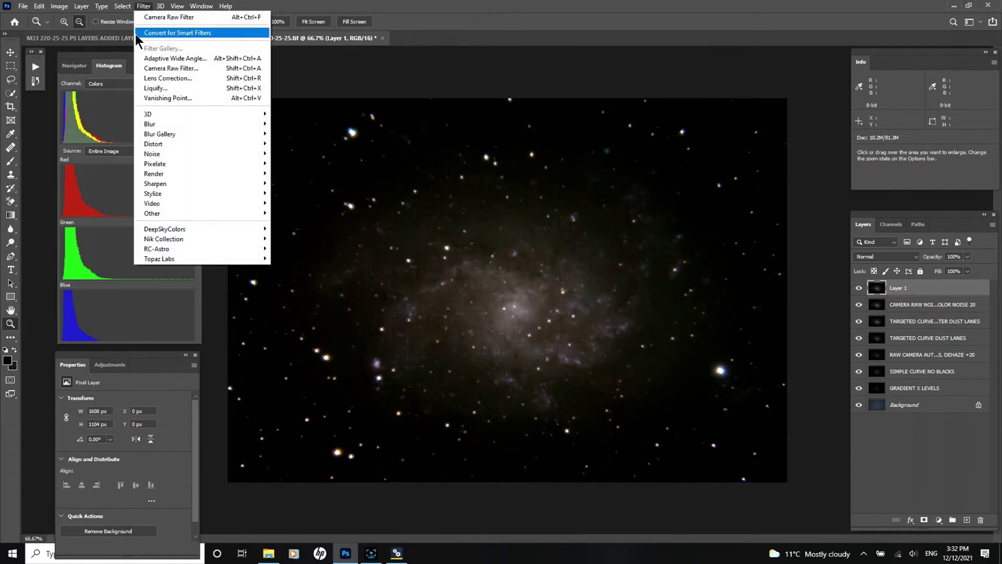
left_click(167, 69)
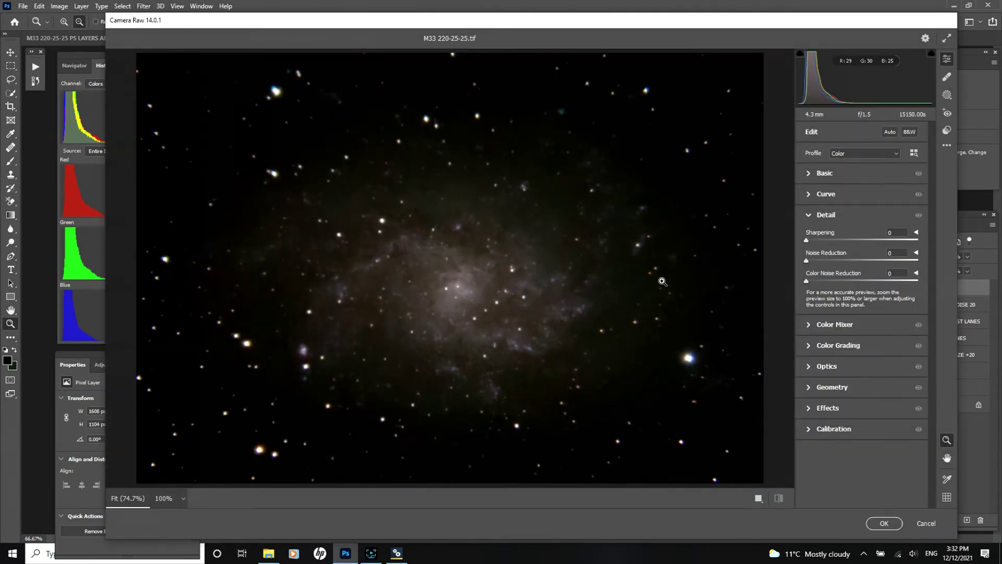
left_click(811, 174)
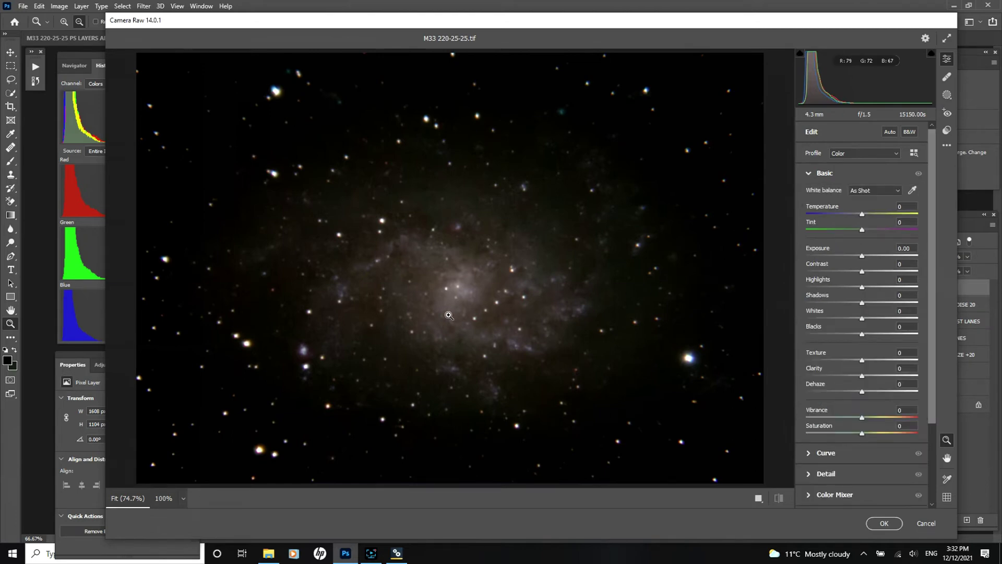
left_click_drag(359, 323, 352, 323)
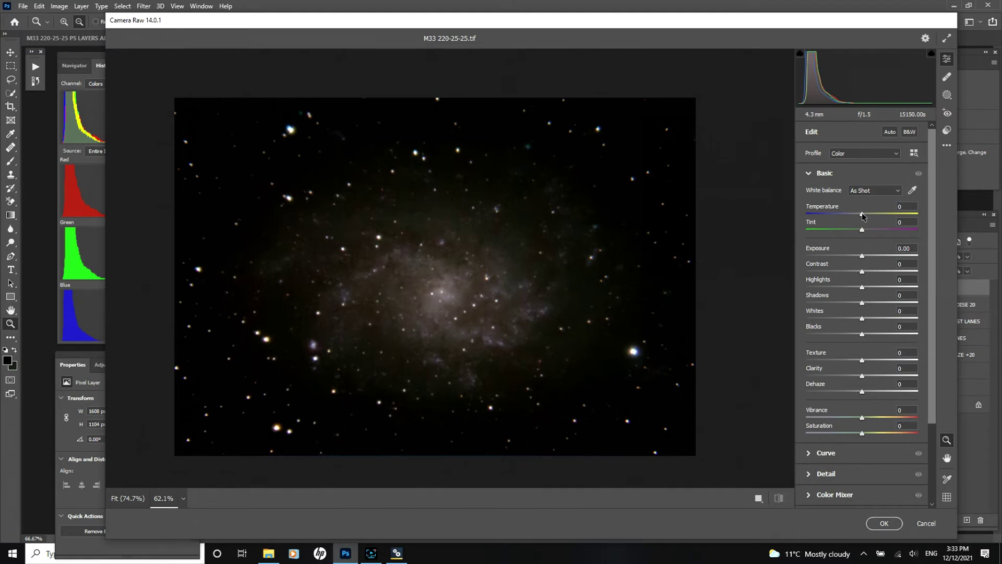
Step: Try small white balance shifts in Temperature and Tint, then set Tint back to 0
left_click_drag(862, 216, 858, 217)
left_click_drag(858, 216, 859, 216)
left_click_drag(861, 228, 861, 233)
mouse_move(862, 232)
left_mouse_down()
mouse_move(868, 229)
mouse_move(846, 229)
mouse_move(857, 230)
left_mouse_up()
left_click_drag(857, 228, 862, 231)
left_click(903, 221)
key("BackSpace")
key("BackSpace")
type("0")
key("Return")
Step: Try a warmer white balance with Temperature at +5 and Tint at 0
left_click_drag(856, 212, 866, 217)
left_click_drag(865, 218, 865, 218)
mouse_move(862, 230)
left_mouse_down()
mouse_move(850, 231)
mouse_move(872, 231)
mouse_move(862, 231)
left_mouse_up()
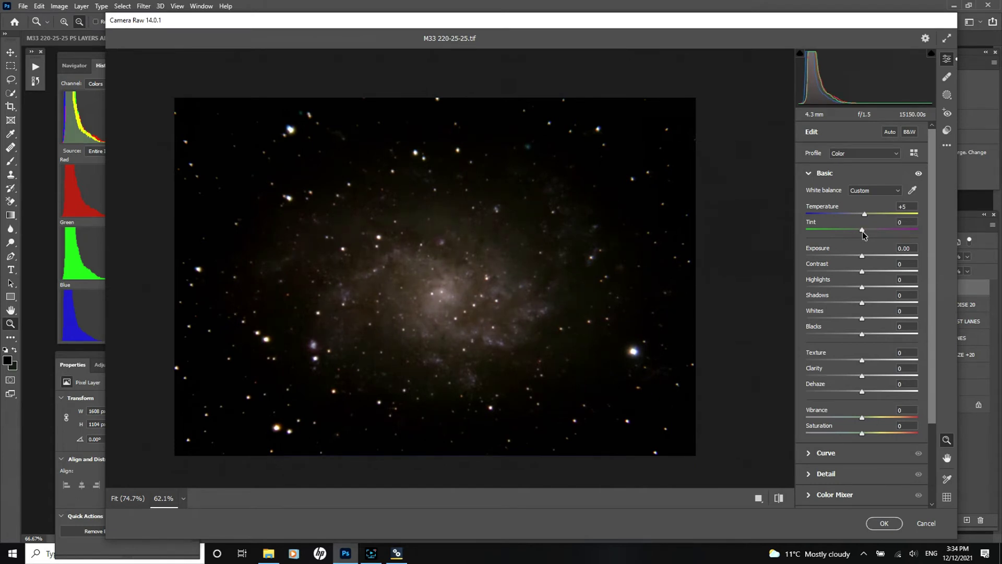
left_click(896, 224)
key("Return")
Step: Cool the white balance by setting Temperature to -10
left_click_drag(864, 217, 856, 217)
left_click_drag(855, 216, 856, 217)
left_click_drag(856, 217, 856, 217)
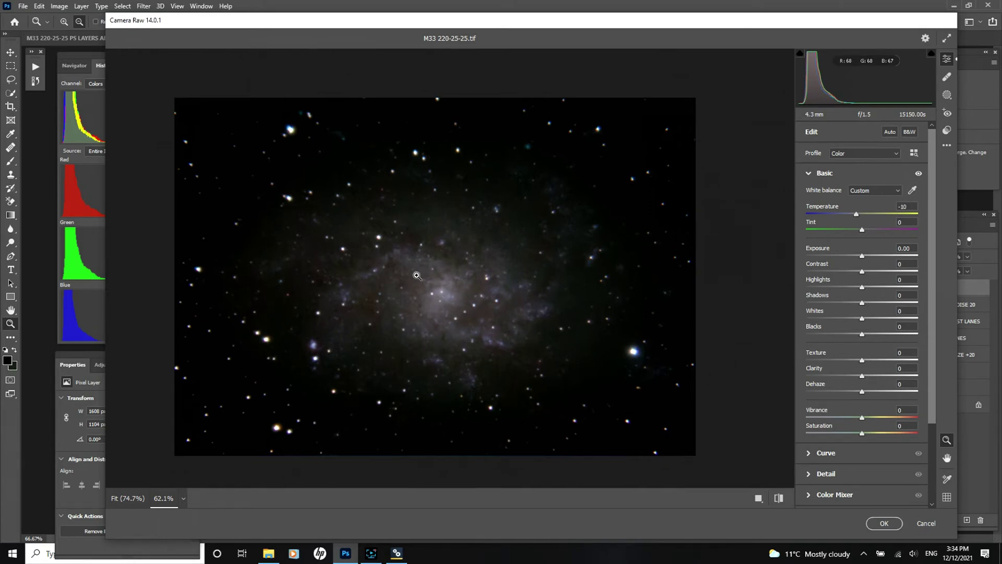
Step: Set Exposure to +0.50 and Highlights to -21 to brighten the galaxy while restraining its core
mouse_move(862, 260)
left_mouse_down()
mouse_move(879, 261)
mouse_move(864, 261)
left_mouse_up()
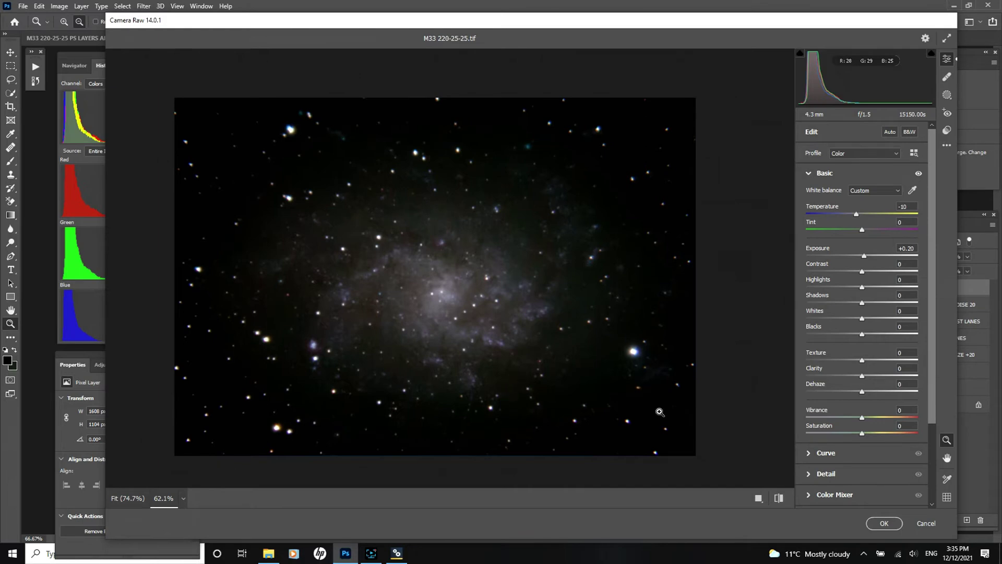
mouse_move(864, 290)
left_mouse_down()
mouse_move(891, 290)
mouse_move(846, 288)
mouse_move(895, 299)
mouse_move(866, 296)
left_mouse_up()
left_click_drag(865, 292, 853, 293)
left_click_drag(853, 292, 863, 295)
left_click_drag(863, 261, 868, 259)
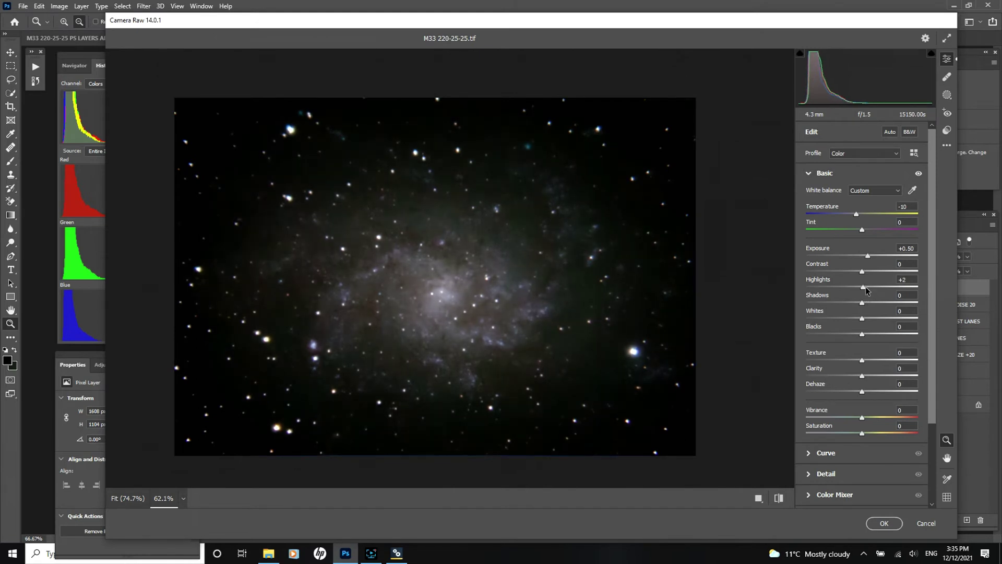
left_click_drag(863, 288, 850, 287)
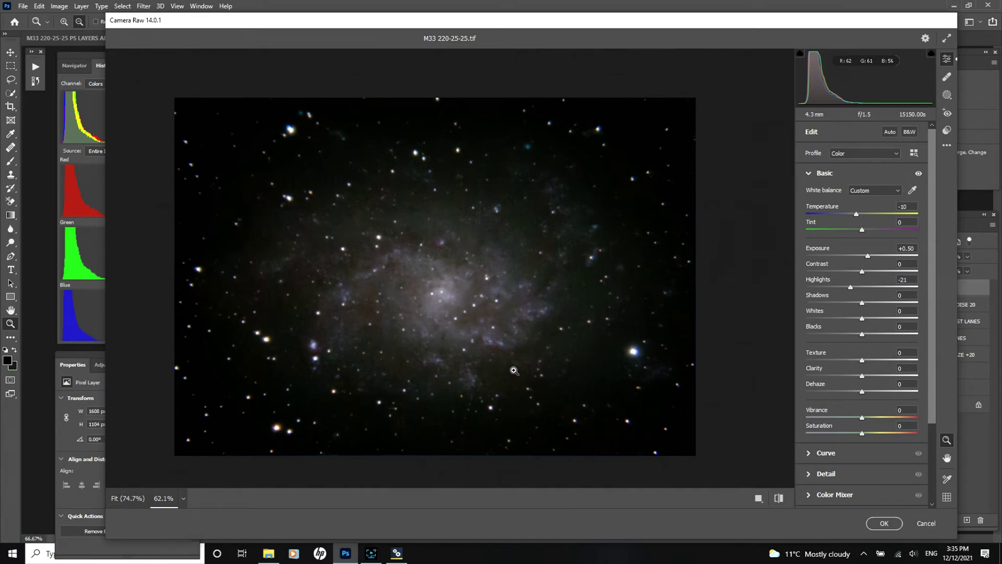
Step: Try darkening Shadows to about -31, then return Shadows to 0
left_click_drag(868, 304, 834, 306)
mouse_move(835, 304)
left_mouse_down()
mouse_move(869, 303)
mouse_move(833, 303)
mouse_move(849, 307)
left_mouse_up()
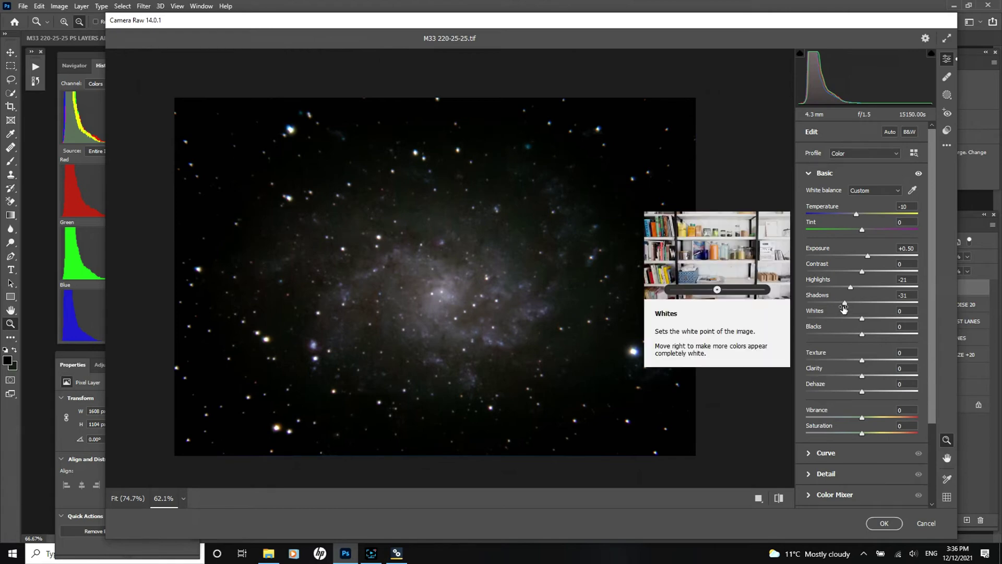
mouse_move(844, 303)
left_mouse_down()
mouse_move(869, 307)
mouse_move(845, 316)
mouse_move(863, 304)
left_mouse_up()
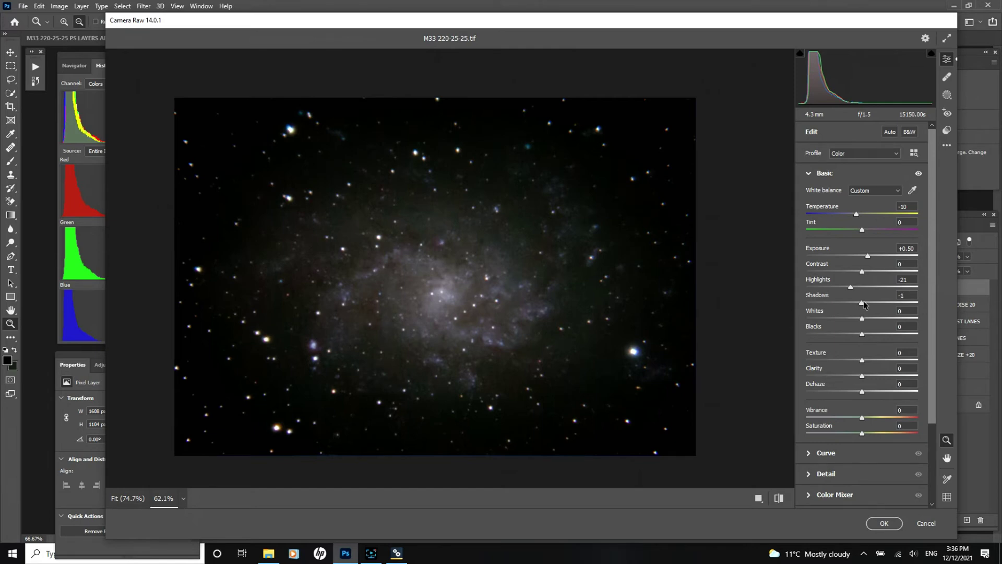
left_click(898, 295)
Step: Set Texture to -15, Clarity to +5 and Dehaze to +10
left_click_drag(861, 361, 853, 361)
mouse_move(853, 361)
left_mouse_down()
mouse_move(898, 361)
mouse_move(859, 364)
left_mouse_up()
left_click_drag(854, 361, 853, 361)
mouse_move(816, 371)
left_click_drag(860, 373, 863, 375)
left_click_drag(862, 374, 865, 374)
mouse_move(885, 393)
left_mouse_down()
mouse_move(894, 393)
mouse_move(868, 396)
left_mouse_up()
left_click_drag(868, 391, 868, 391)
Step: Test the Saturation extremes, then set both Vibrance and Saturation to +10
mouse_move(861, 417)
left_mouse_down()
mouse_move(904, 419)
mouse_move(875, 419)
mouse_move(862, 432)
left_mouse_up()
left_click_drag(894, 433, 930, 438)
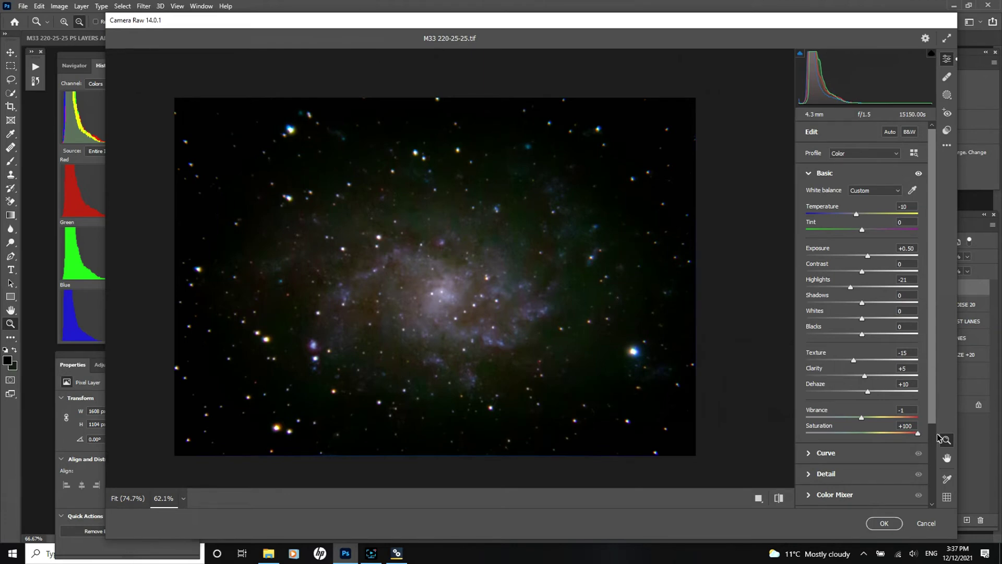
left_click_drag(938, 435, 866, 433)
left_click_drag(864, 435, 874, 436)
mouse_move(862, 417)
left_mouse_down()
mouse_move(876, 419)
mouse_move(866, 436)
mouse_move(873, 419)
left_mouse_up()
left_click(865, 418)
left_click_drag(864, 417, 867, 419)
Step: Test a Tint shift, return Tint to 0 and apply the Camera Raw filter to the layer
left_click_drag(861, 230, 865, 230)
left_click_drag(875, 231, 861, 231)
left_click_drag(863, 233, 862, 233)
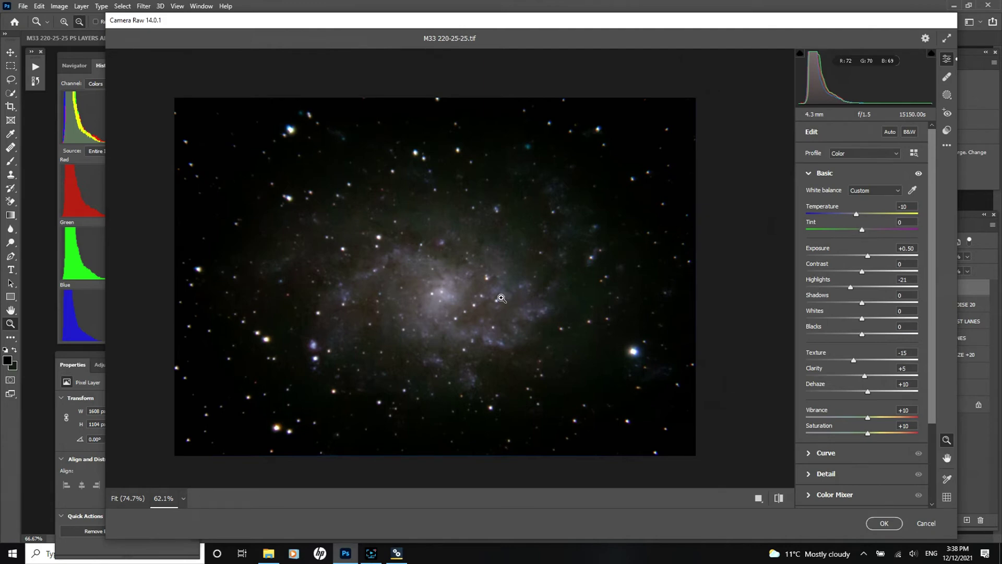
left_click(885, 523)
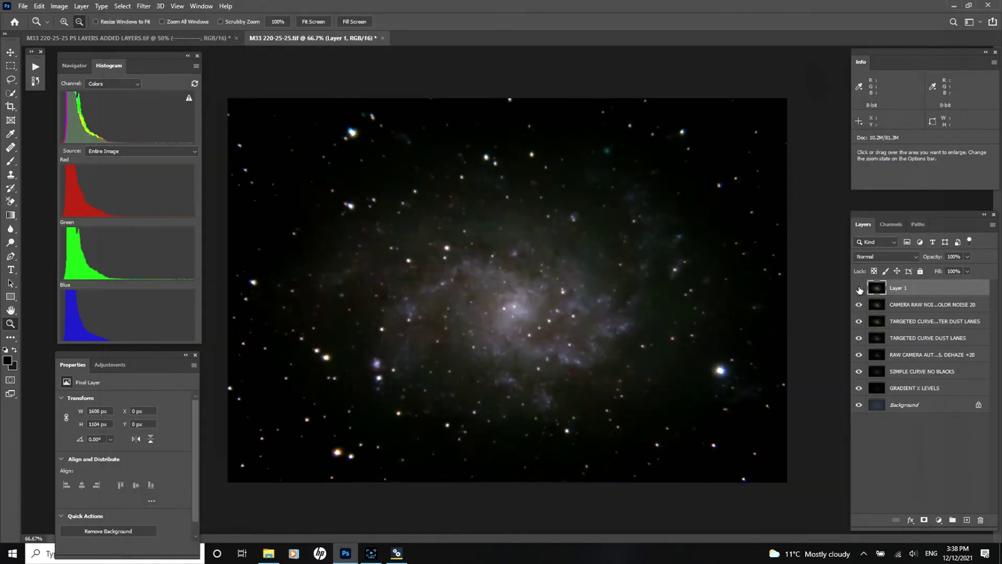
Step: Toggle Layer 1's visibility to compare the Camera Raw adjustments with the noise-reduced layer below
left_click(858, 287)
left_click(859, 287)
left_click(859, 288)
left_click(858, 288)
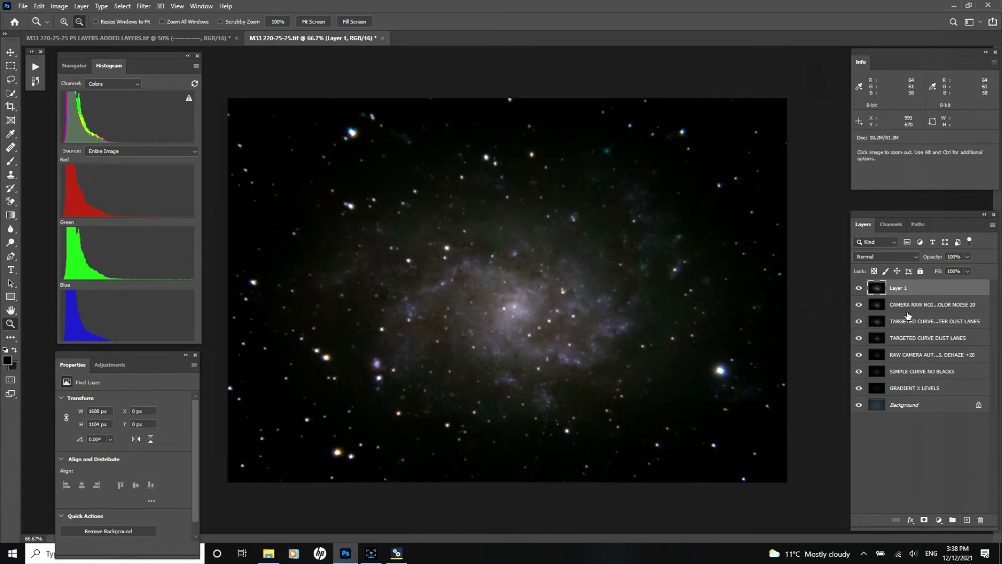
Step: Rename Layer 1 as RAW CAMERA TWEAKS
double_click(895, 289)
type("RAW CAMERA TWEAKS")
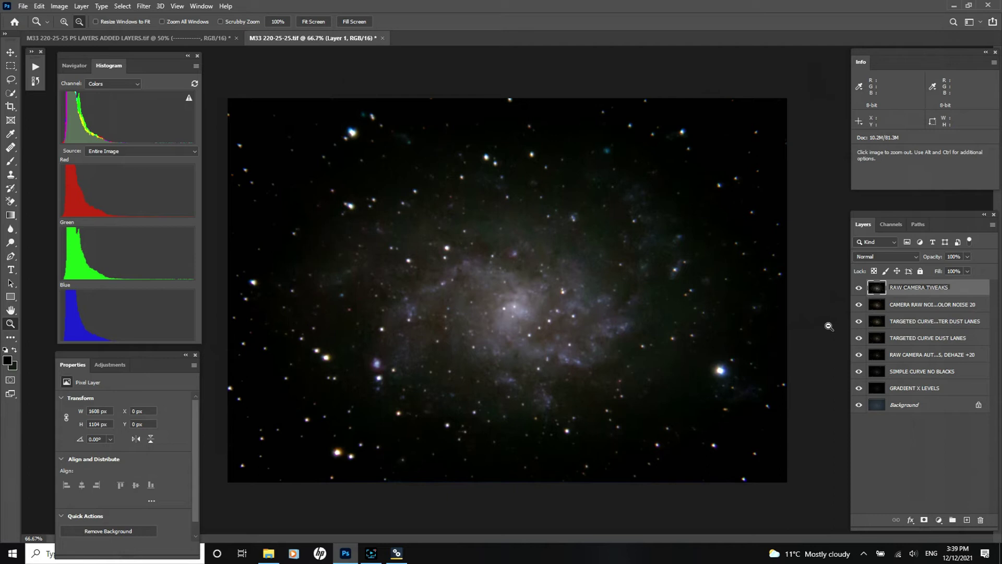
key("Return")
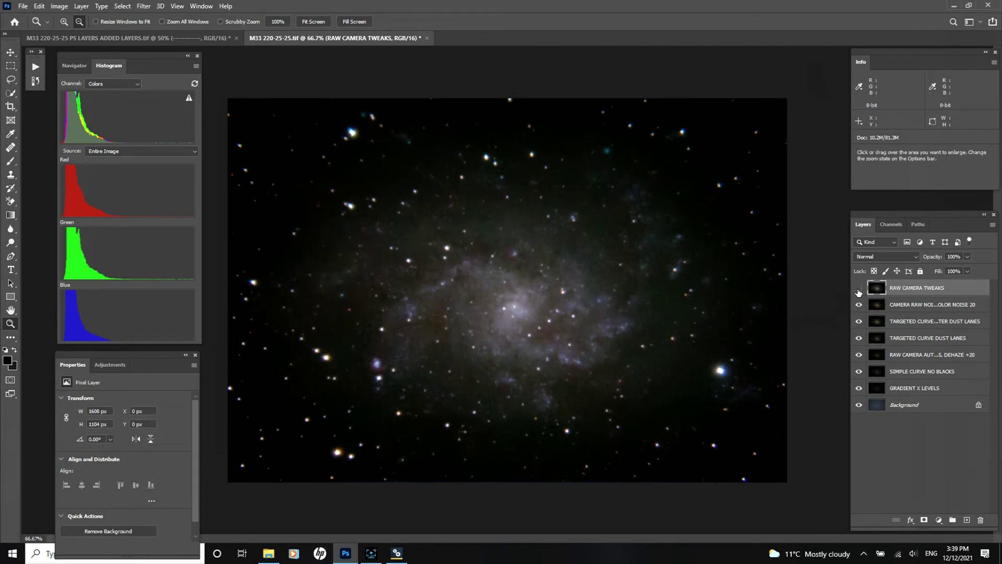
Step: Switch the RAW CAMERA TWEAKS layer off and on to review its effect on the image
left_click(859, 288)
left_click(858, 289)
left_click(859, 288)
left_click(858, 289)
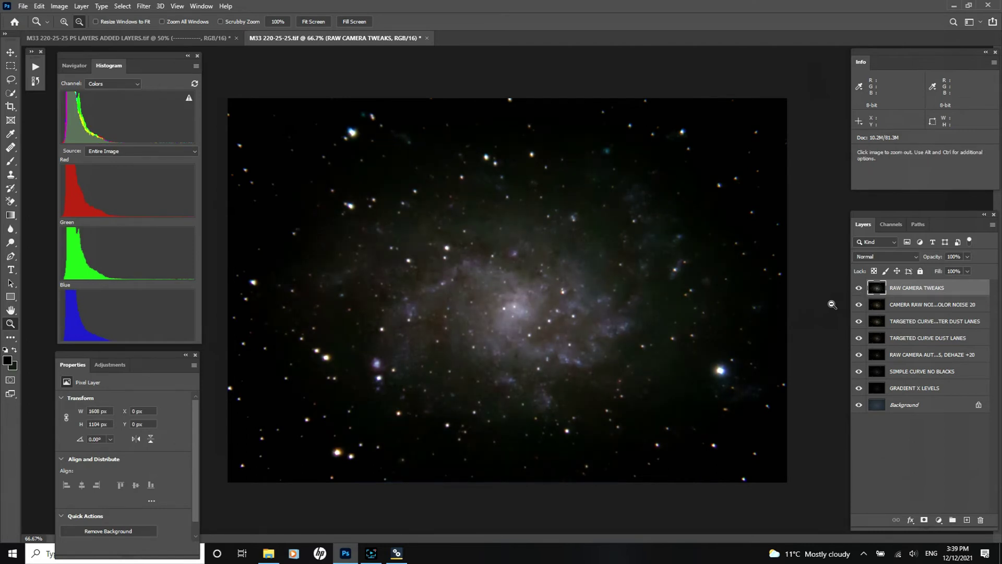
Step: Stamp all visible layers into a new top layer and set its RGB black input level to 2 in Levels
key("ctrl+shift+alt+e")
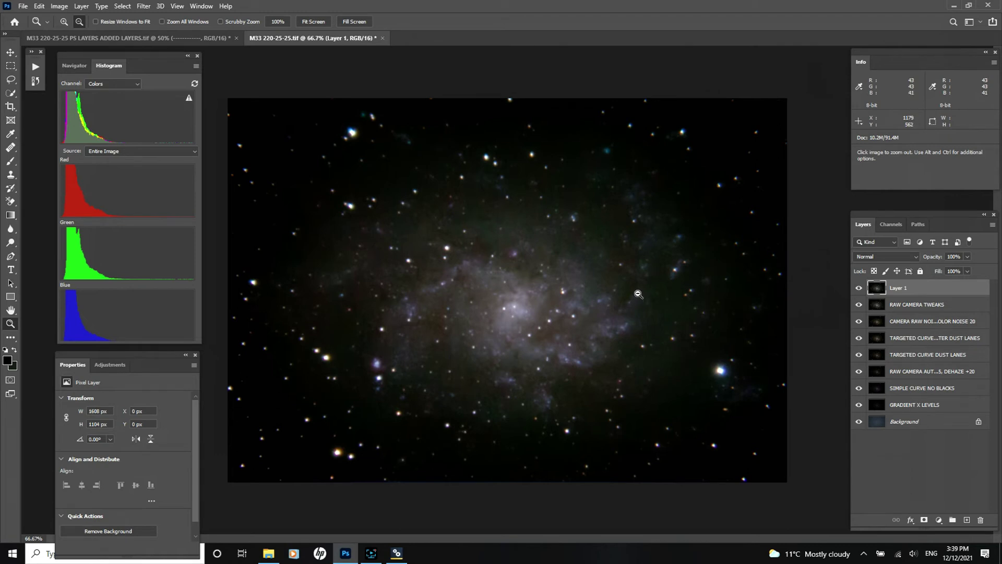
left_click(59, 6)
mouse_move(95, 35)
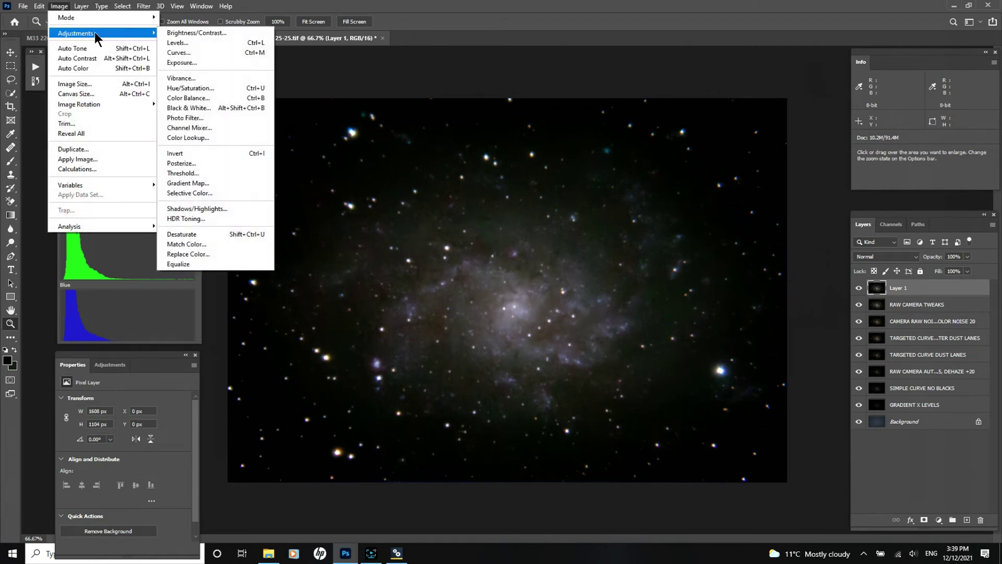
left_click(175, 42)
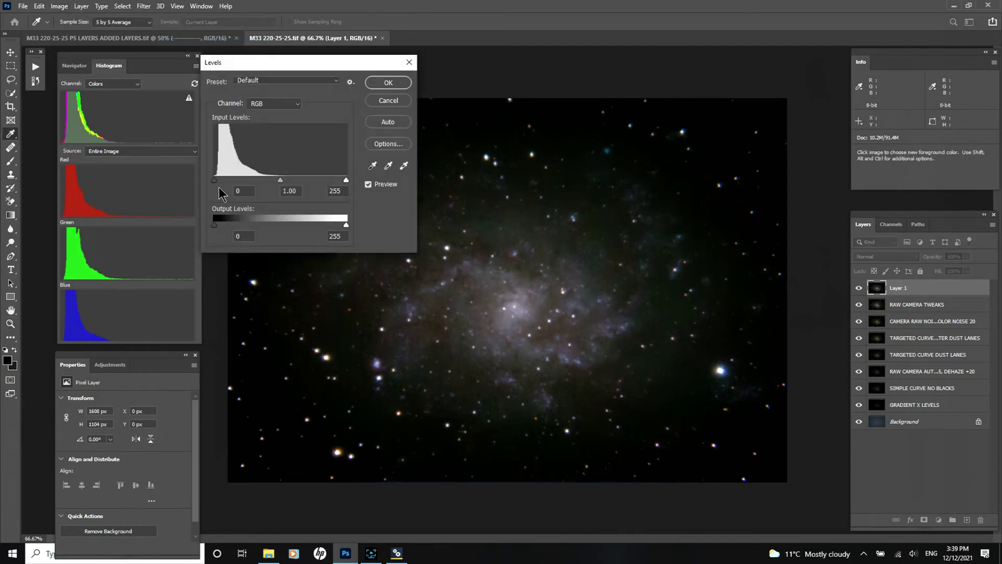
left_click_drag(214, 179, 216, 179)
left_click(215, 179)
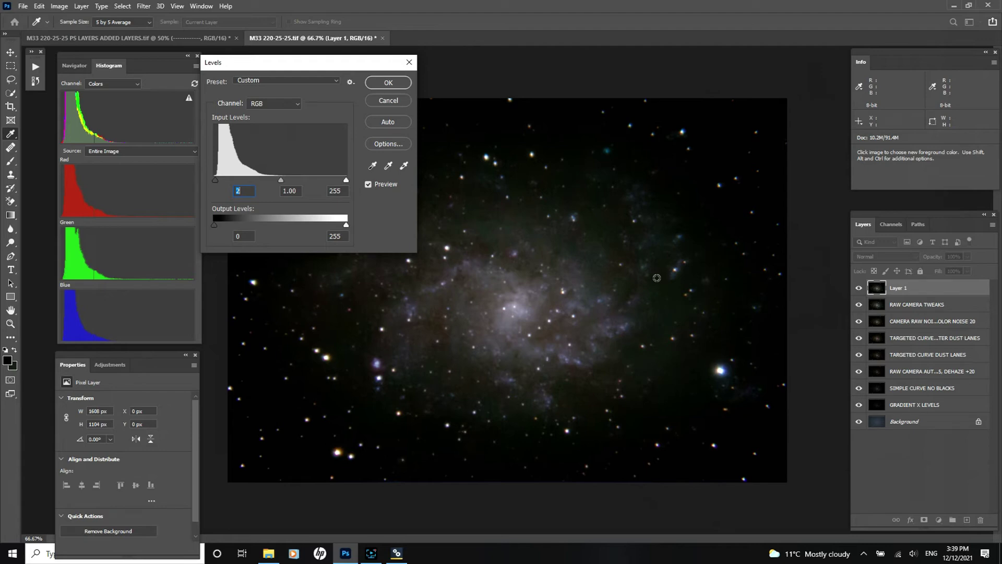
left_click(295, 104)
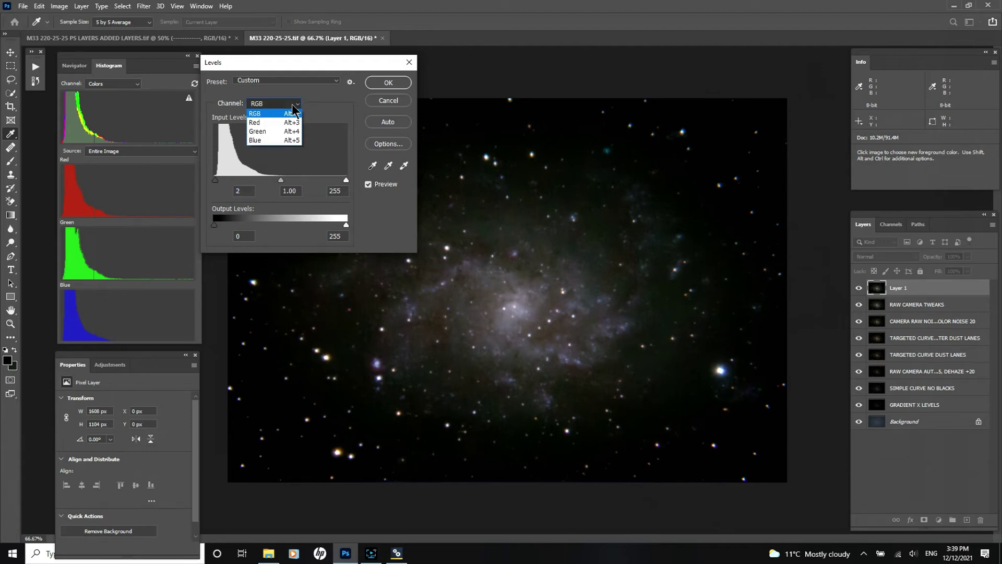
left_click(257, 131)
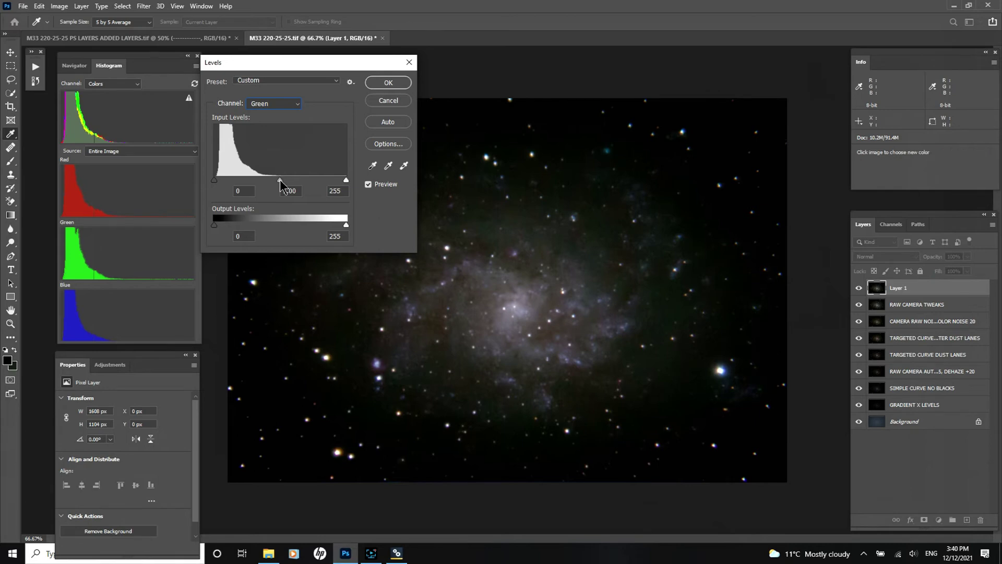
left_click_drag(280, 179, 282, 181)
left_click_drag(282, 180, 284, 181)
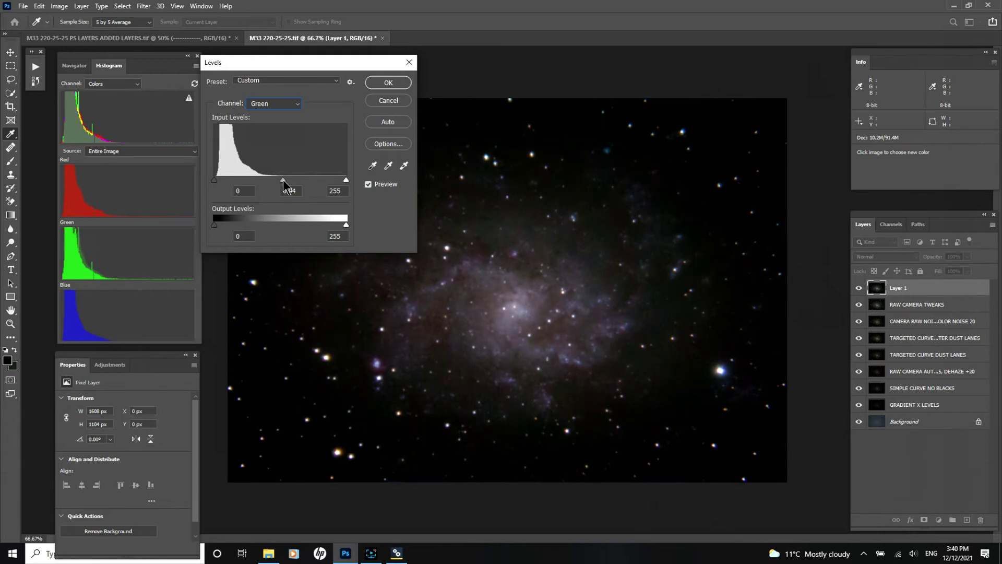
left_click_drag(284, 184, 281, 180)
left_click(290, 191)
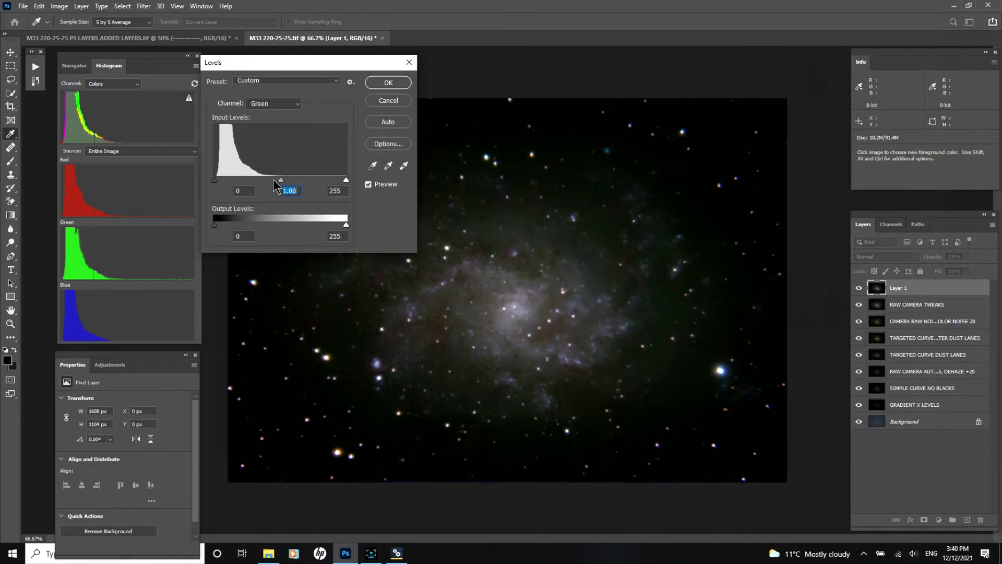
left_click_drag(280, 181, 281, 180)
left_click_drag(280, 180, 279, 180)
key("Down")
key("Down")
key("Down")
key("Down")
left_click_drag(280, 180, 284, 188)
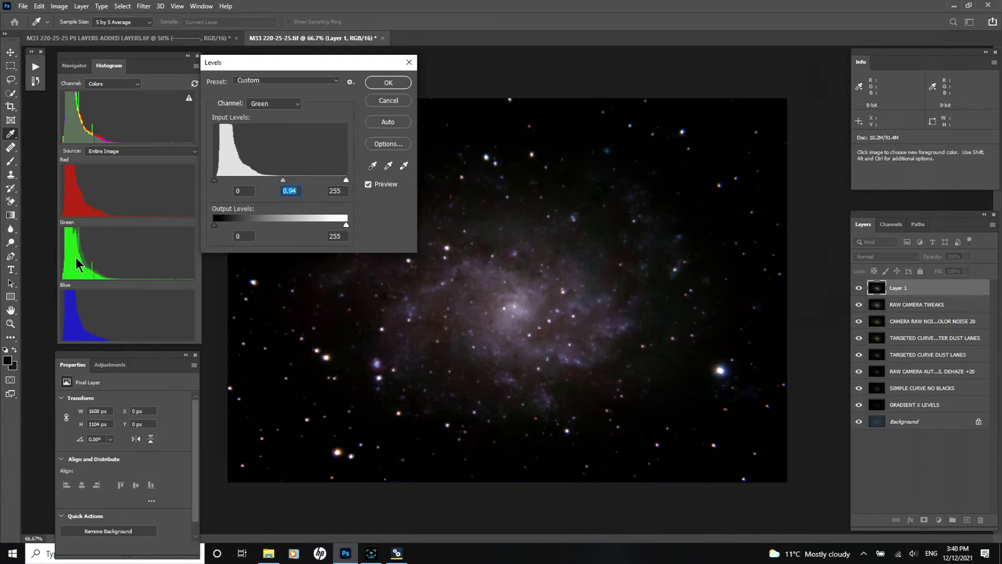
left_click(388, 100)
Step: Add a Color Balance adjustment layer above Layer 1
key("z")
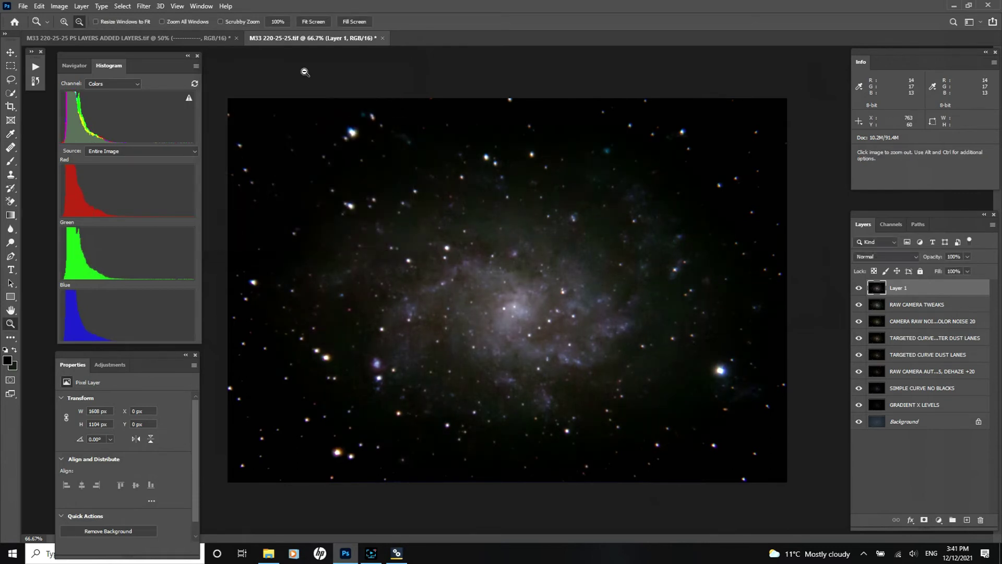
left_click(58, 6)
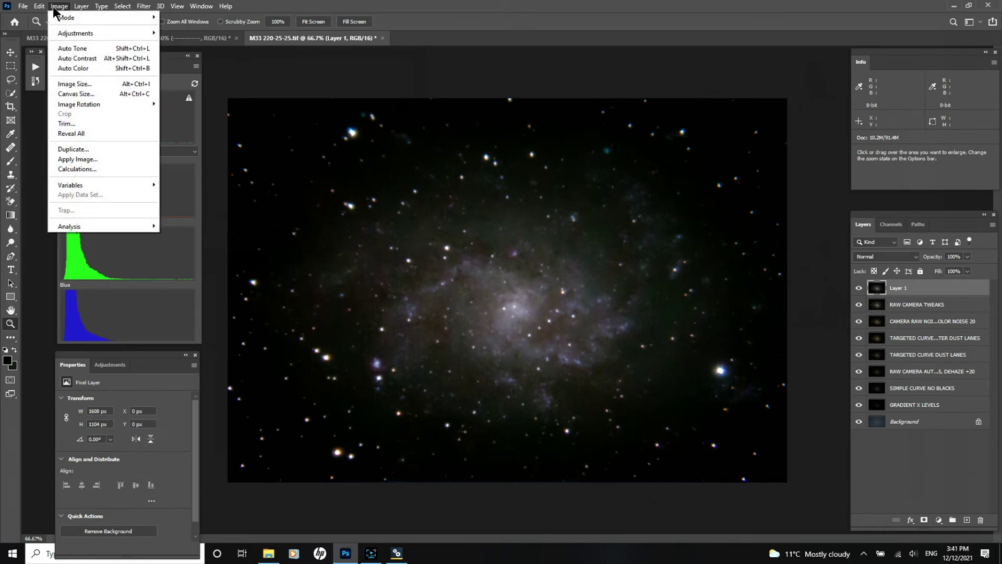
mouse_move(81, 11)
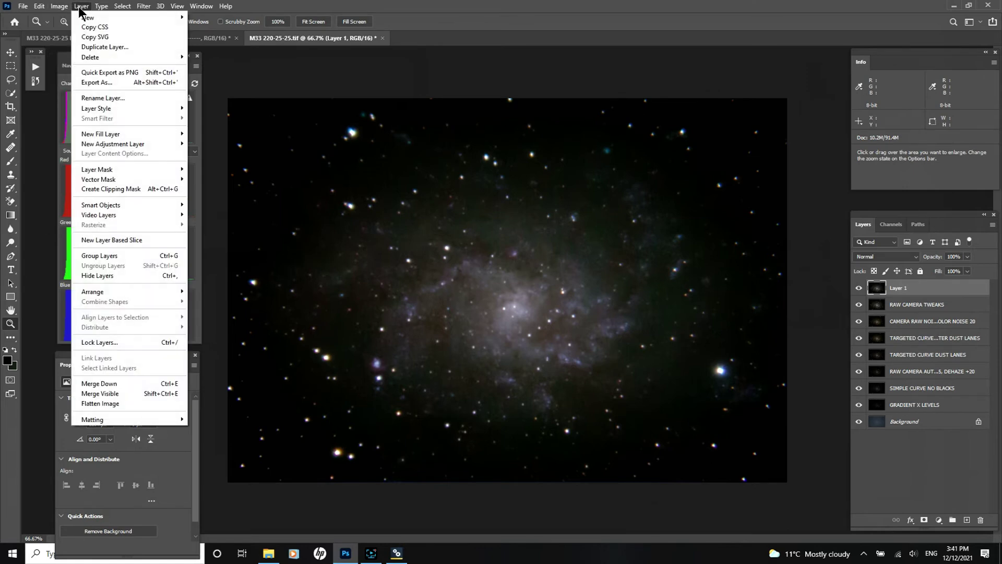
mouse_move(164, 146)
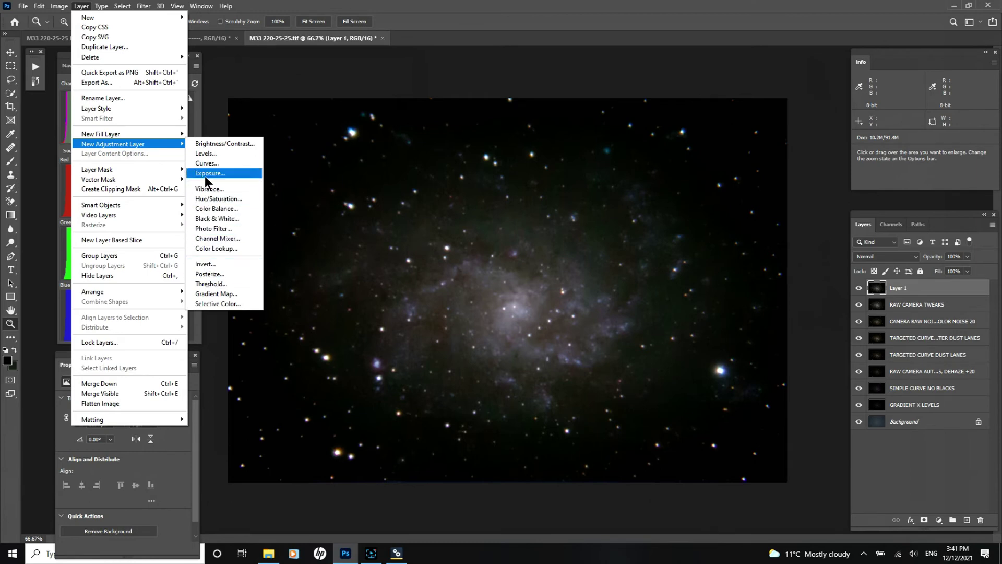
left_click(216, 208)
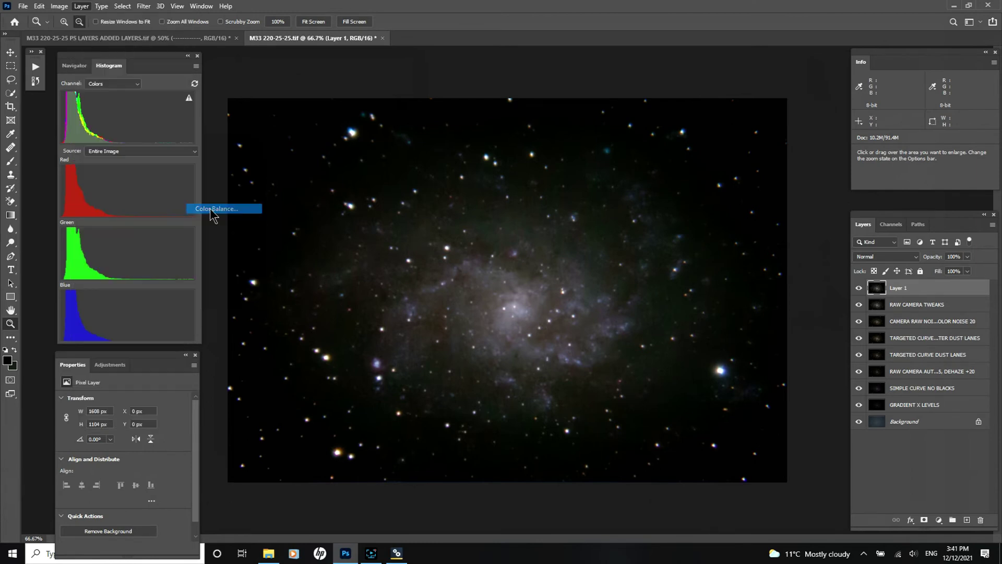
left_click(671, 174)
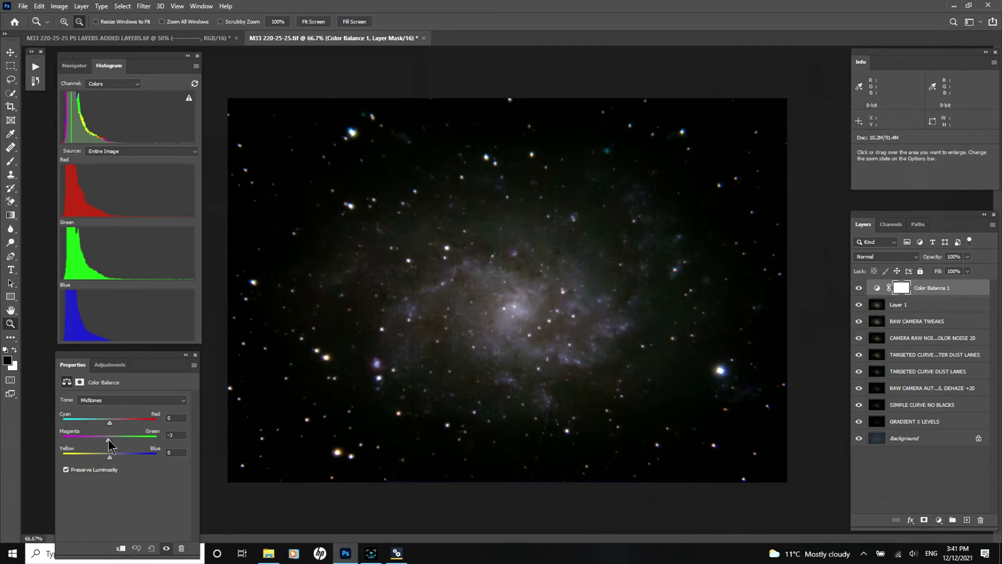
Step: Try midtone color balance shifts of -16 cyan–red, -14 magenta–green and +12 yellow–blue, and reset the adjustment to its defaults
left_click_drag(108, 440, 103, 439)
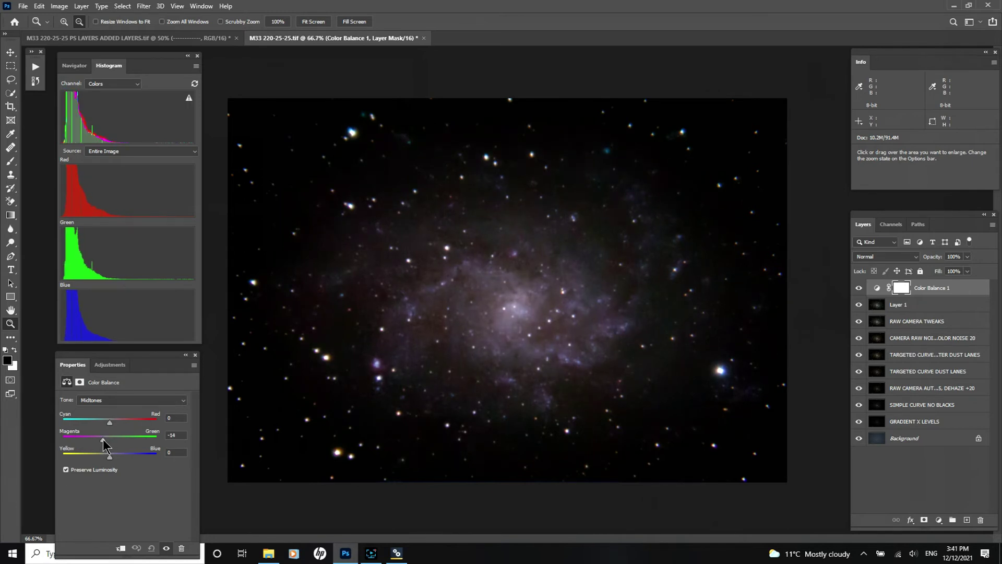
mouse_move(110, 421)
left_mouse_down()
mouse_move(120, 427)
mouse_move(100, 422)
mouse_move(109, 422)
left_mouse_up()
left_click_drag(108, 457, 109, 457)
left_click_drag(115, 464, 111, 459)
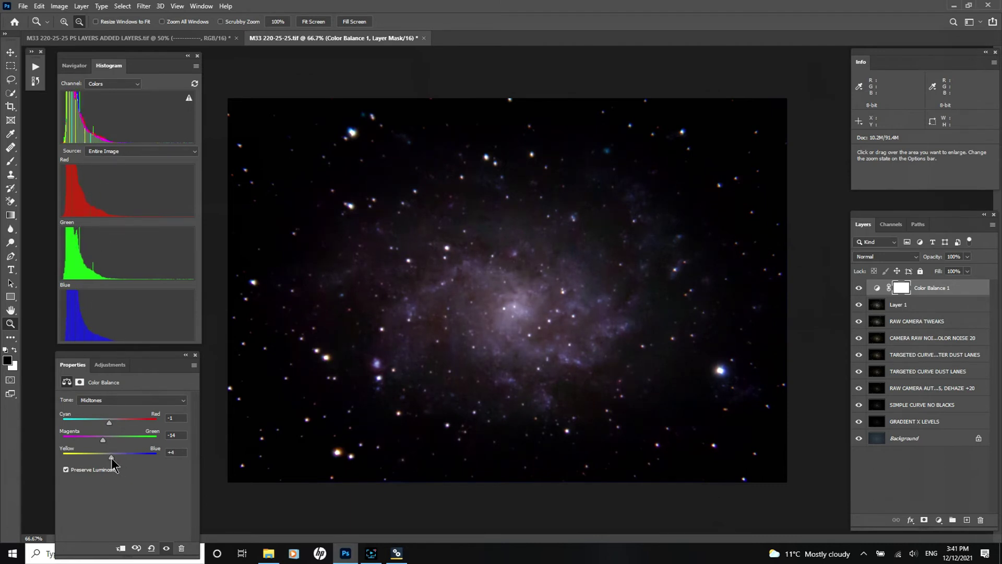
left_click_drag(112, 459, 115, 460)
left_click_drag(108, 420, 102, 423)
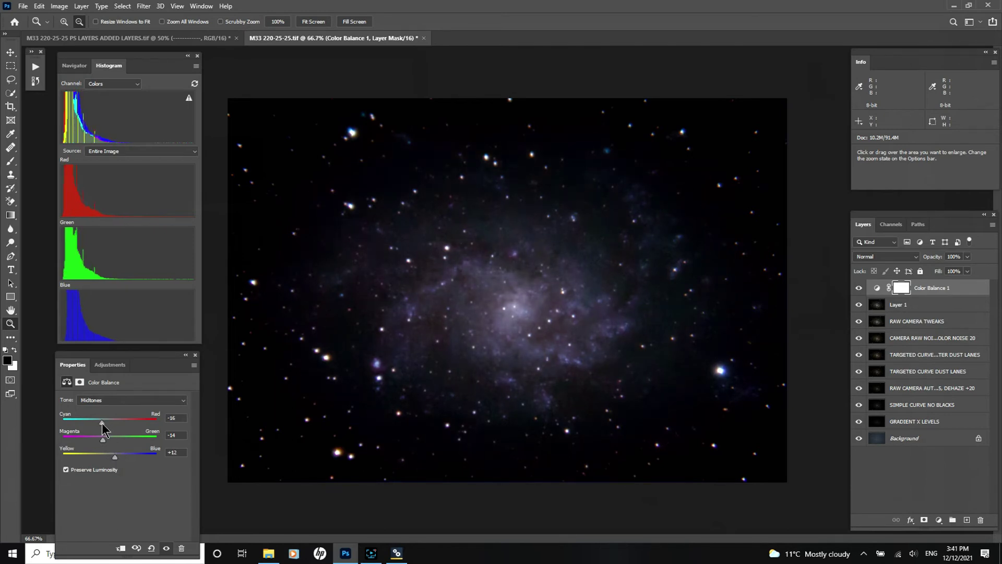
mouse_move(103, 438)
left_mouse_down()
mouse_move(113, 438)
mouse_move(102, 438)
mouse_move(102, 423)
left_mouse_up()
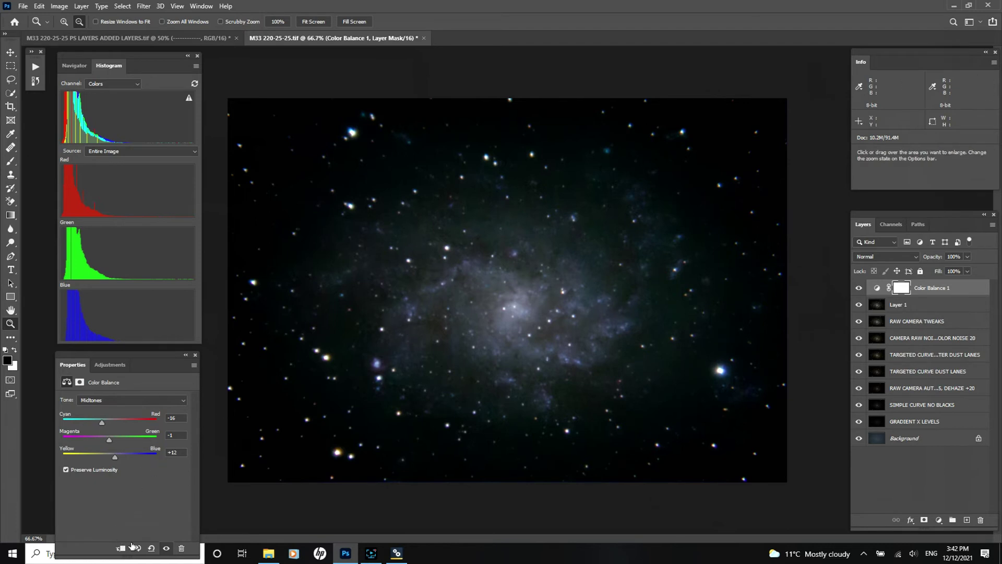
left_click(151, 549)
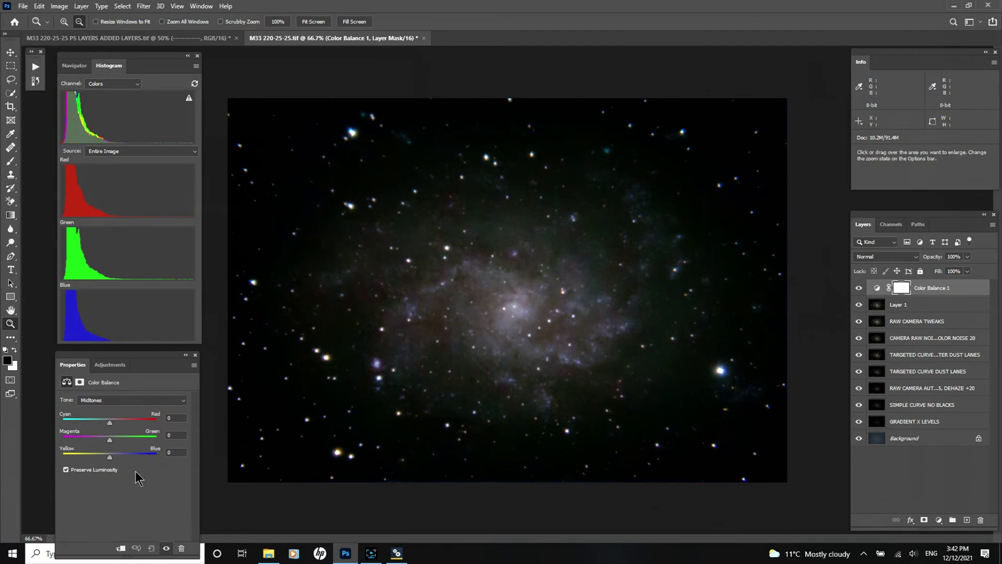
Step: Set the Color Balance highlights to -24 cyan–red, 0 magenta–green and +25 yellow–blue
left_click(185, 402)
left_click(90, 424)
mouse_move(108, 425)
left_mouse_down()
mouse_move(118, 424)
mouse_move(110, 440)
left_mouse_up()
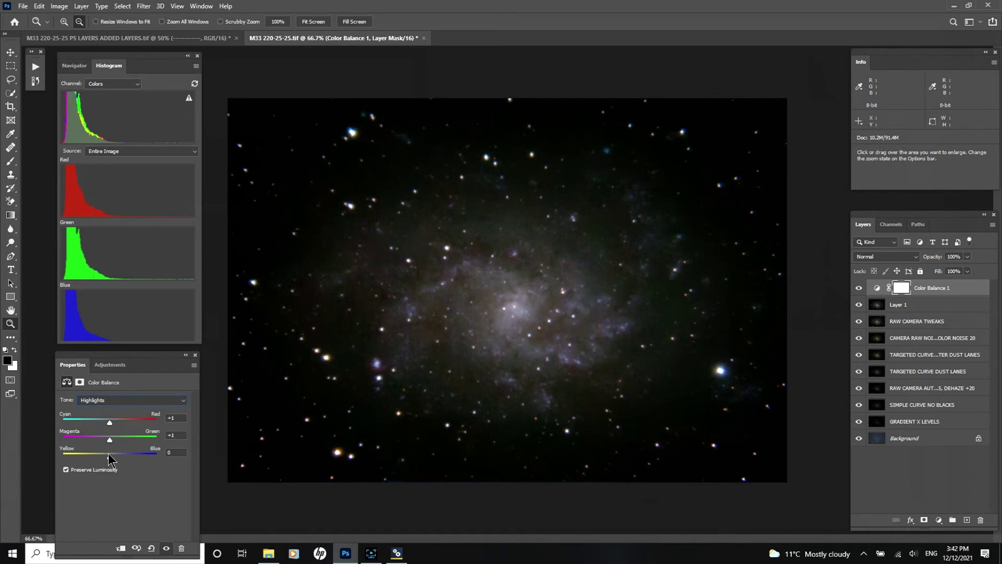
left_click_drag(108, 457, 122, 457)
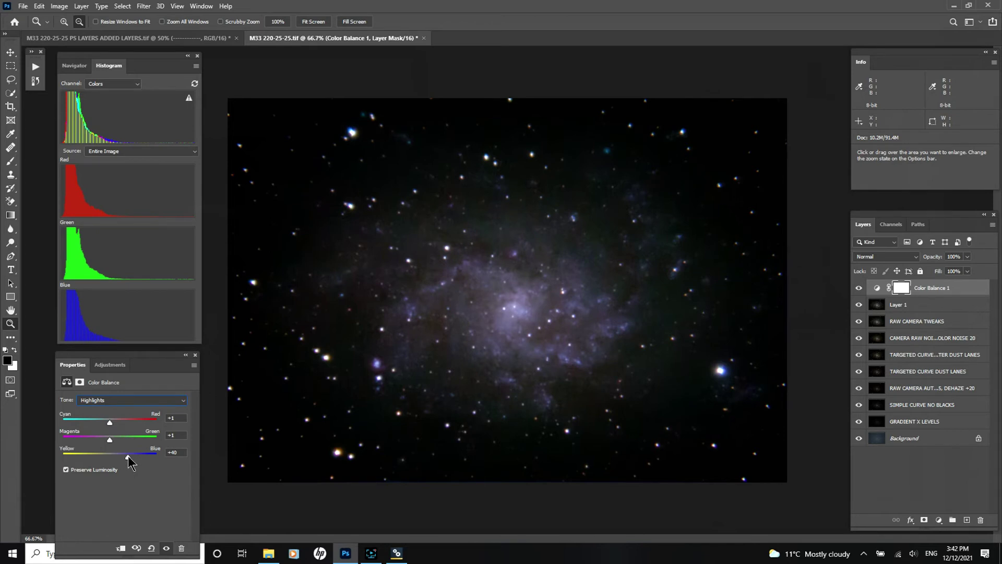
left_click_drag(132, 456, 100, 424)
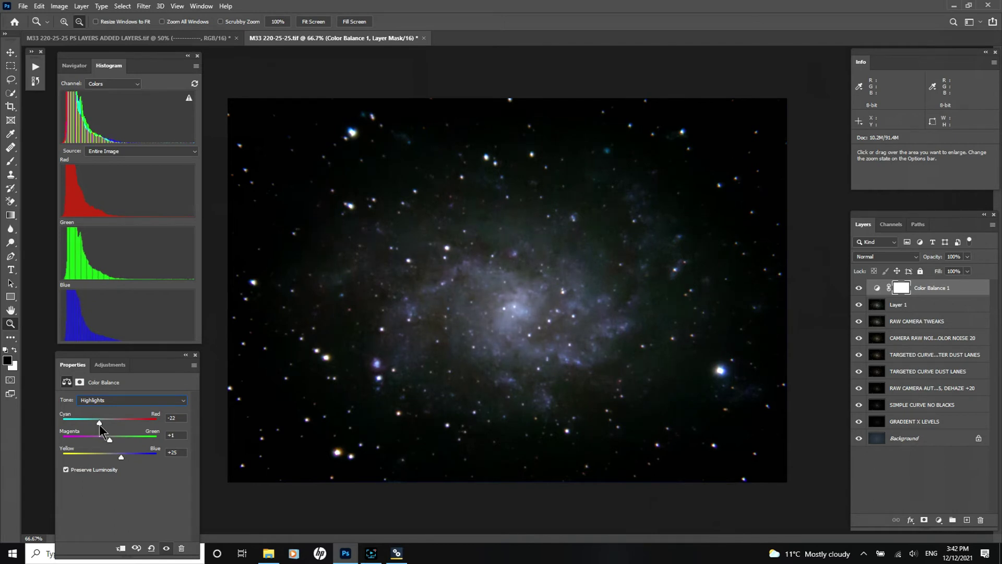
left_click_drag(99, 424, 98, 424)
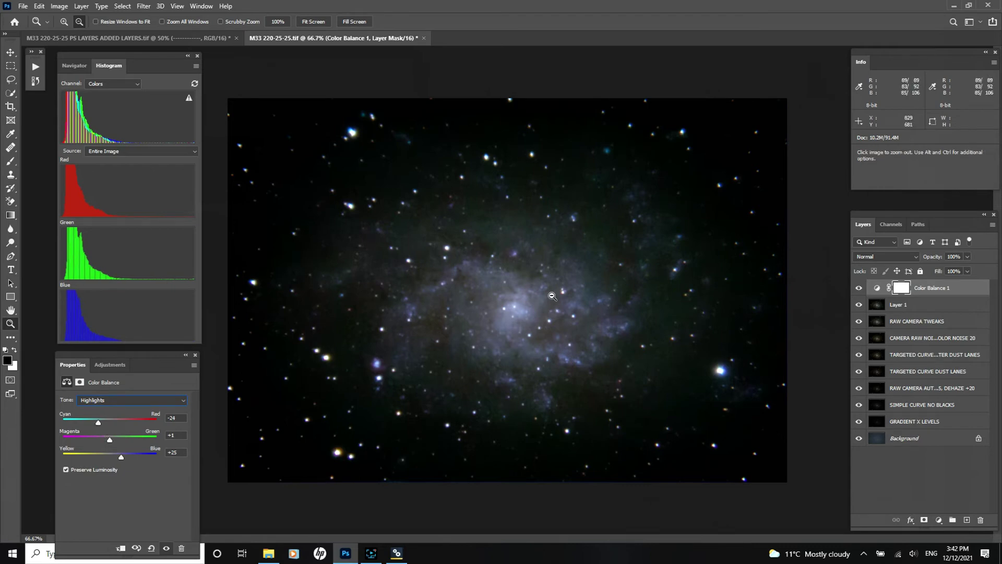
left_click(174, 435)
type("0")
key("Return")
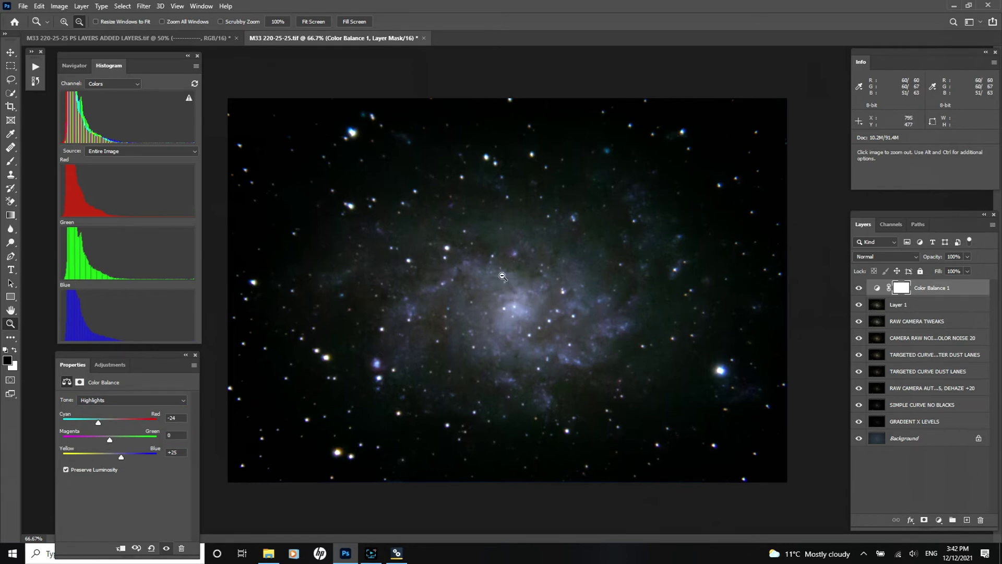
Step: Try midtone shifts of -14 cyan–red and +18 yellow–blue in the Color Balance layer, and return both values to 0
left_click(176, 405)
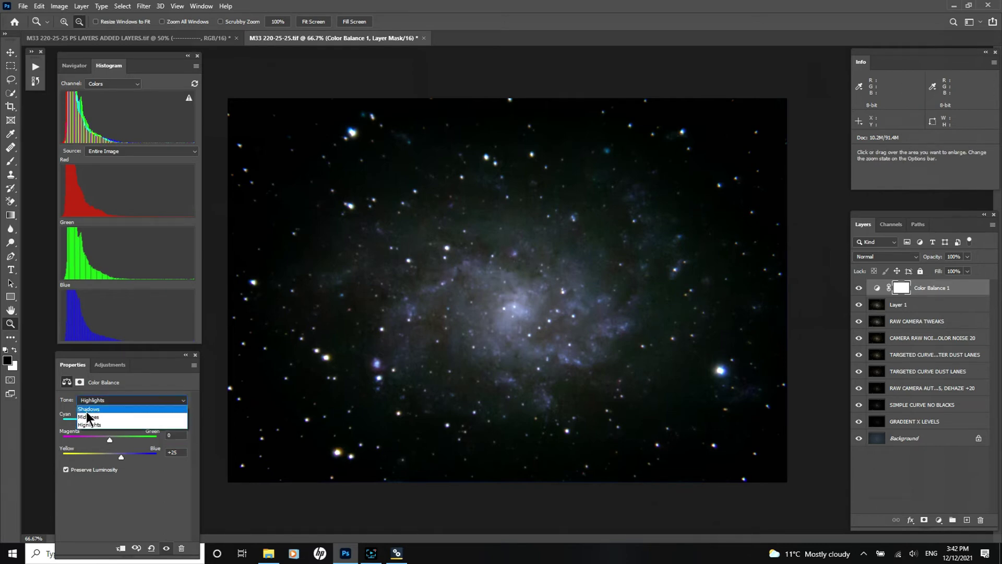
left_click(88, 410)
left_click_drag(109, 421, 119, 458)
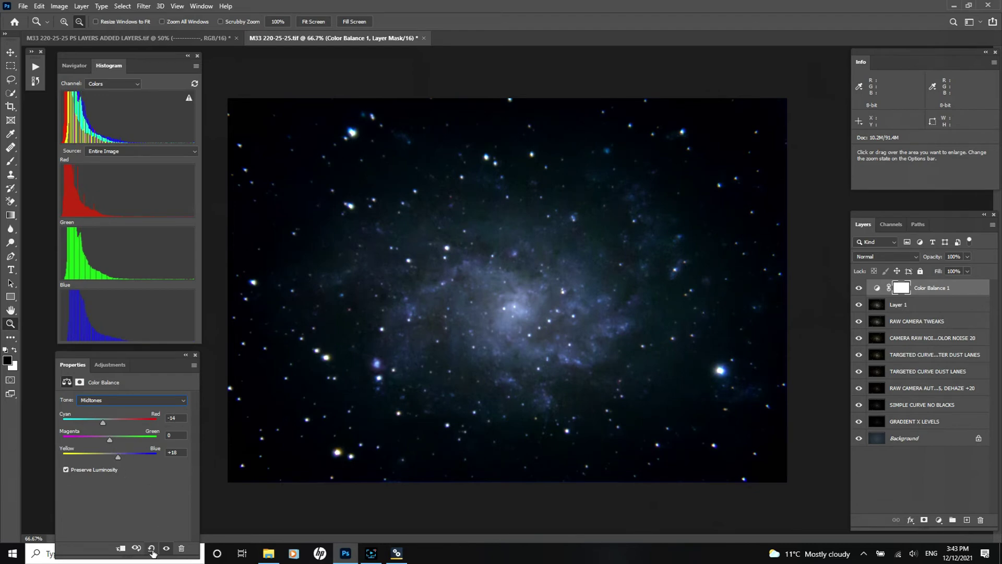
left_click(172, 418)
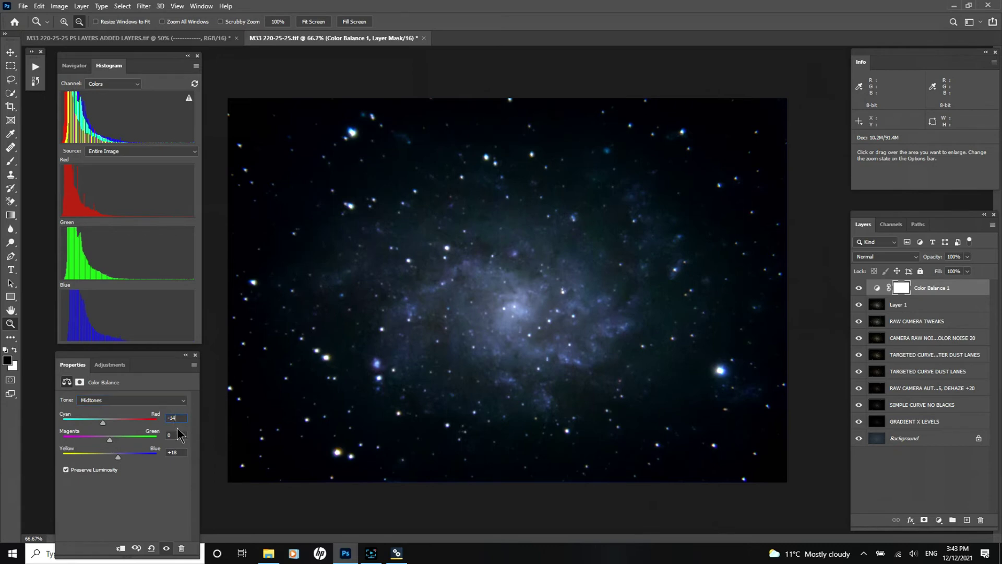
key("BackSpace")
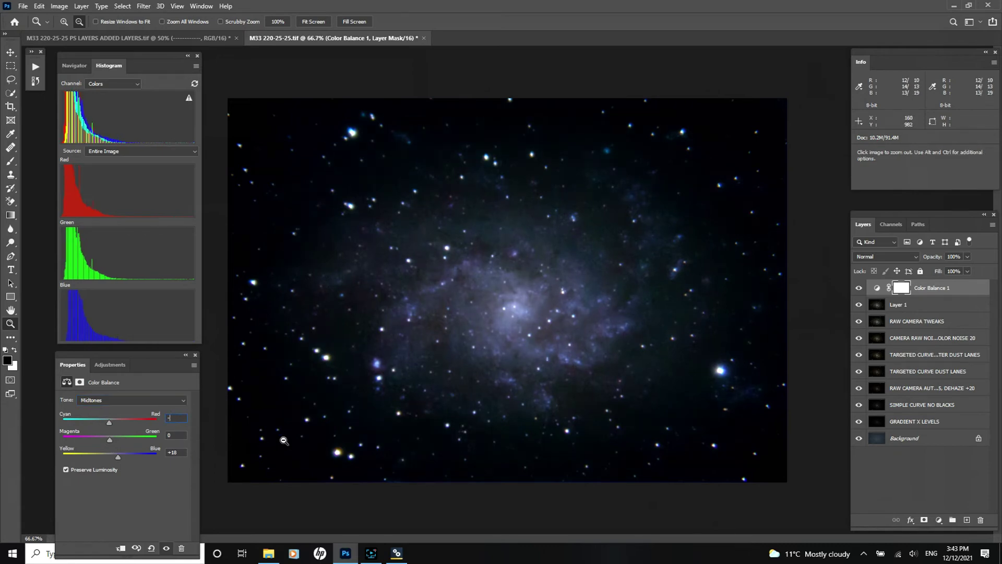
type("0")
key("Return")
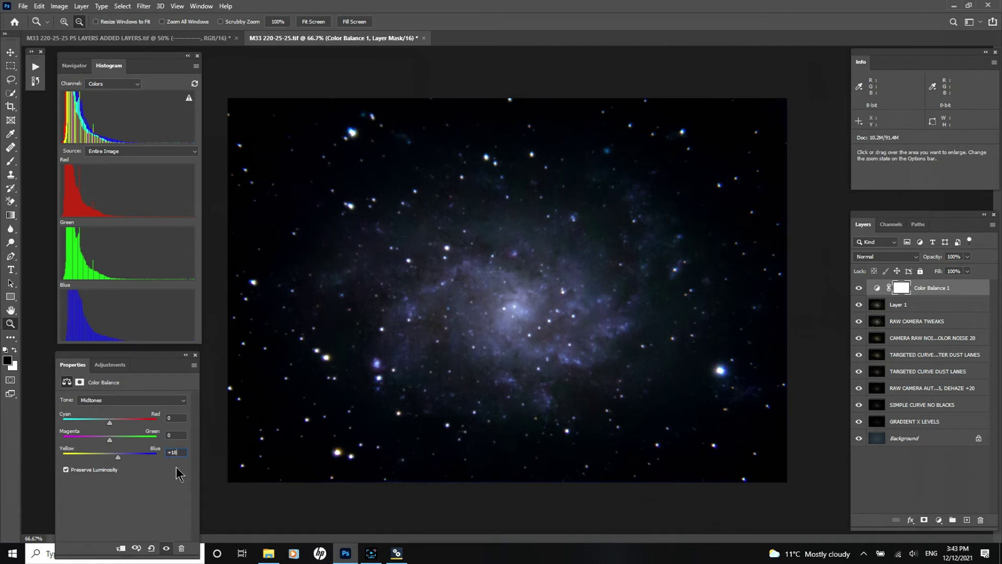
key("BackSpace")
type("0")
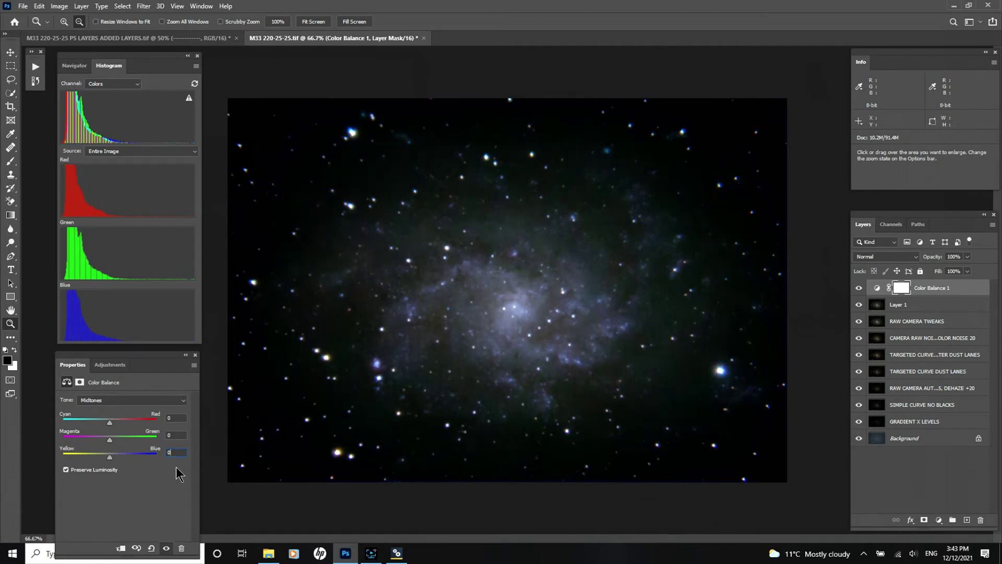
Step: Reduce the Color Balance highlights adjustment to -18 cyan–red and +20 yellow–blue
left_click(180, 400)
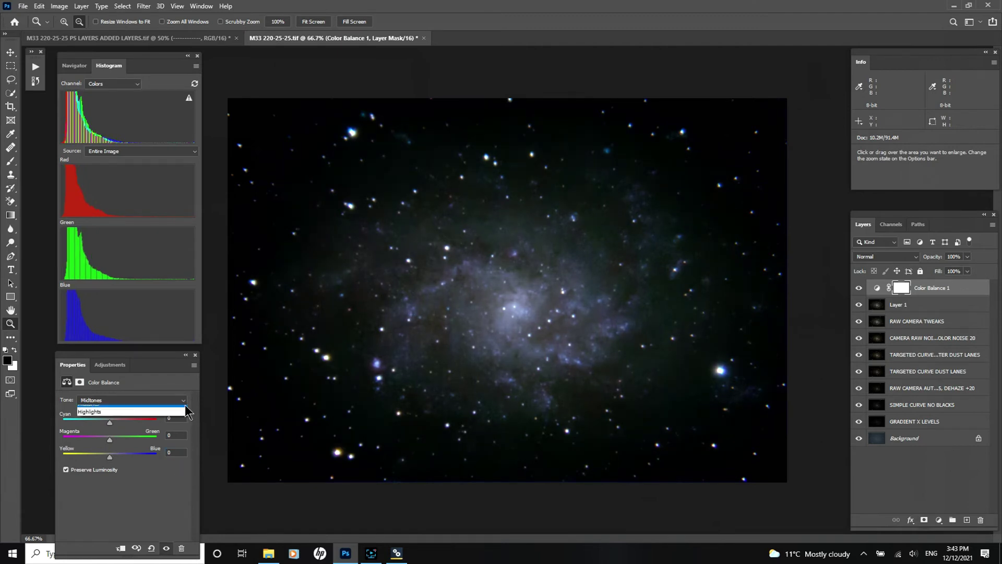
left_click(105, 424)
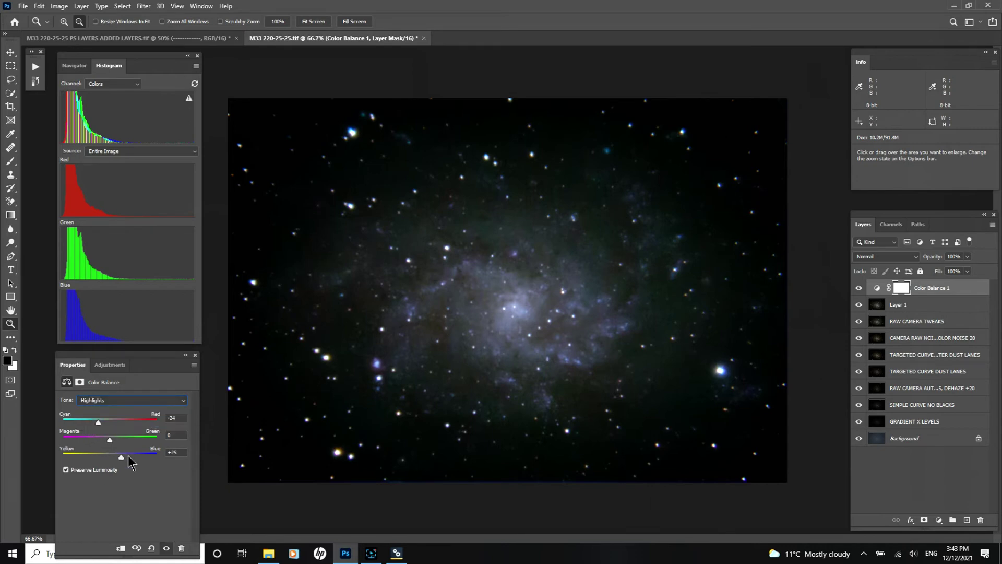
left_click(99, 423)
left_click_drag(99, 423, 102, 423)
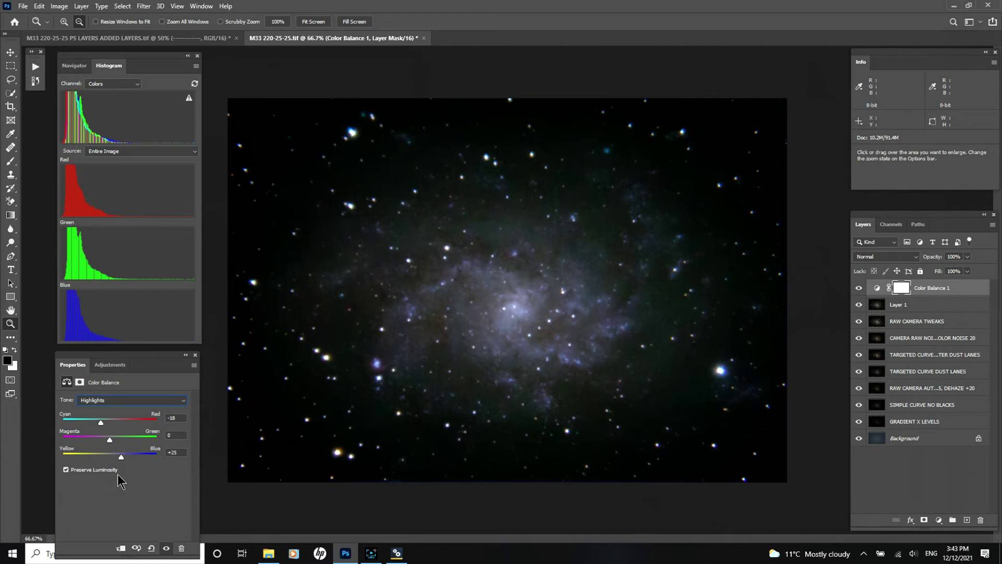
left_click_drag(121, 458, 117, 457)
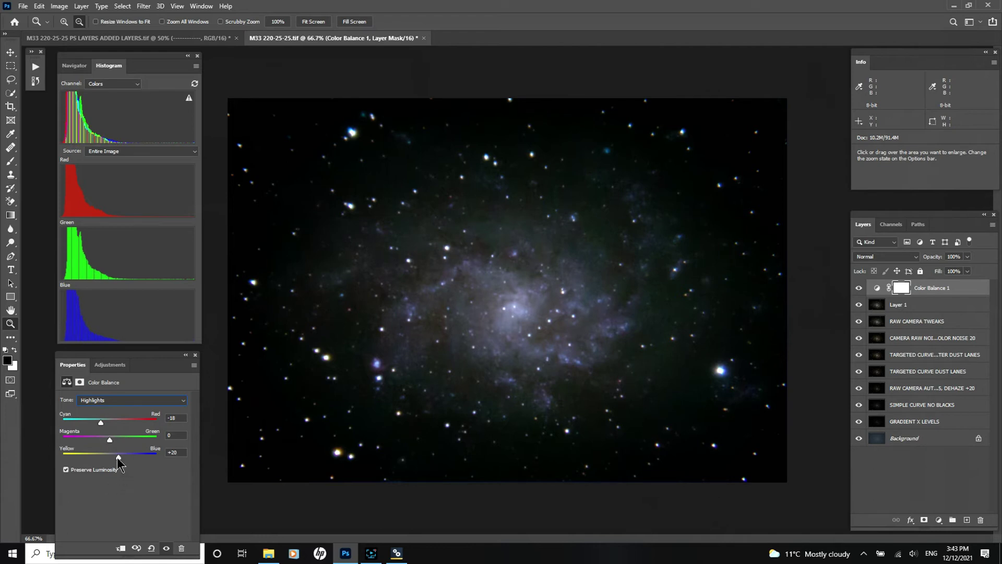
Step: Toggle the Color Balance 1 layer's visibility twice to compare the image with and without the highlight color shift
left_click(856, 290)
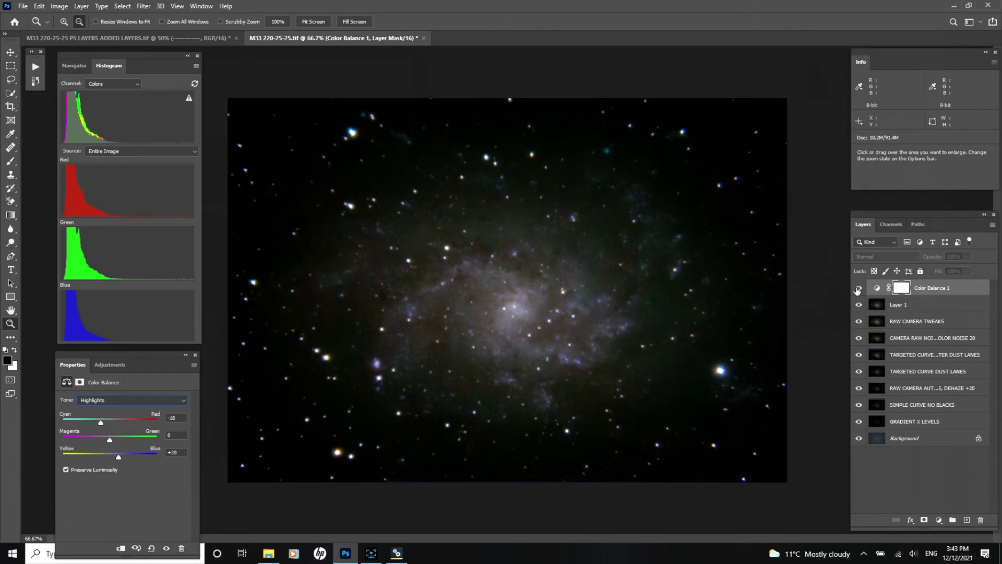
left_click(856, 290)
left_click(856, 289)
left_click(857, 290)
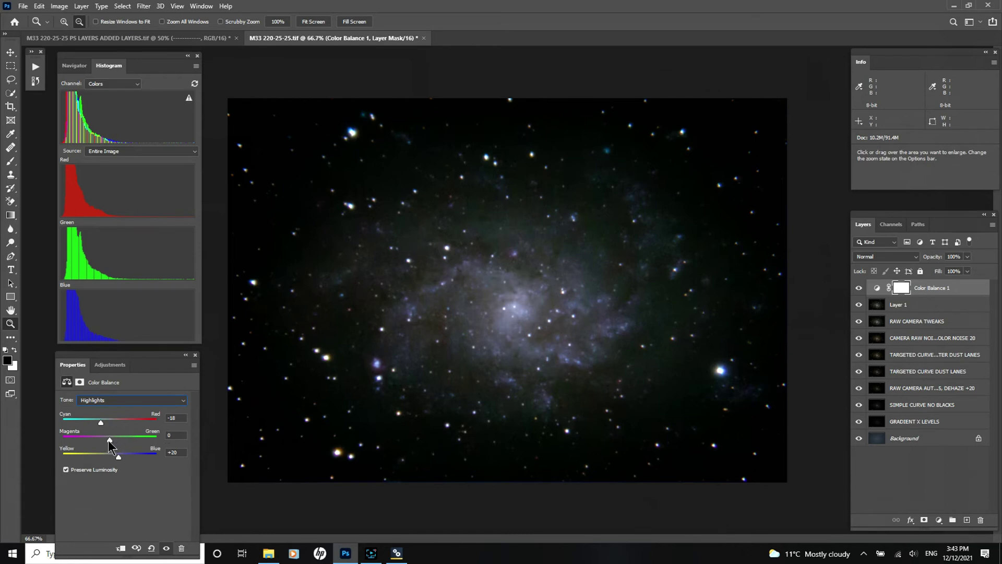
Step: Try a magenta shift in the Color Balance highlights and set their magenta–green value to +12
left_click_drag(108, 438, 102, 438)
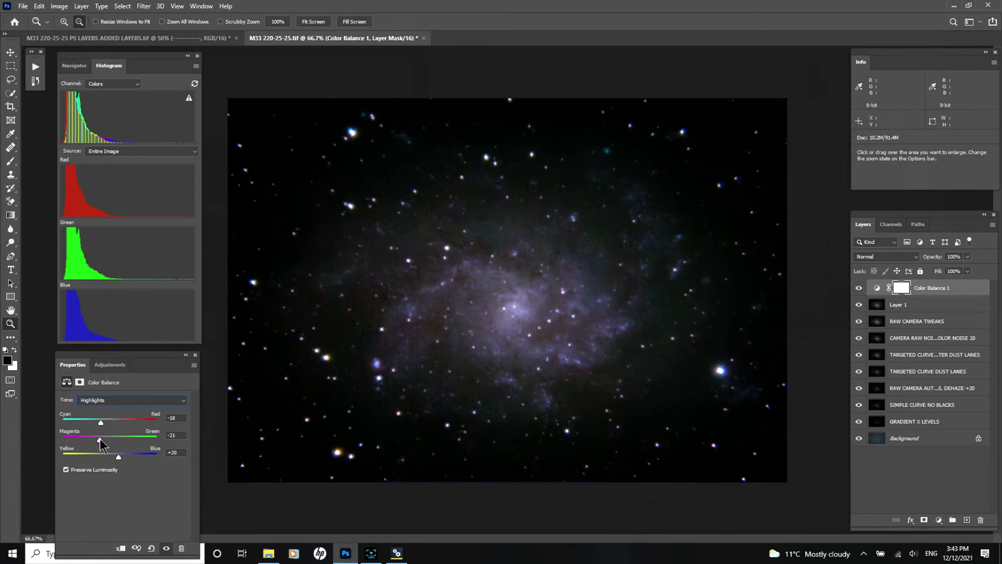
mouse_move(98, 439)
left_mouse_down()
mouse_move(136, 439)
mouse_move(115, 441)
left_mouse_up()
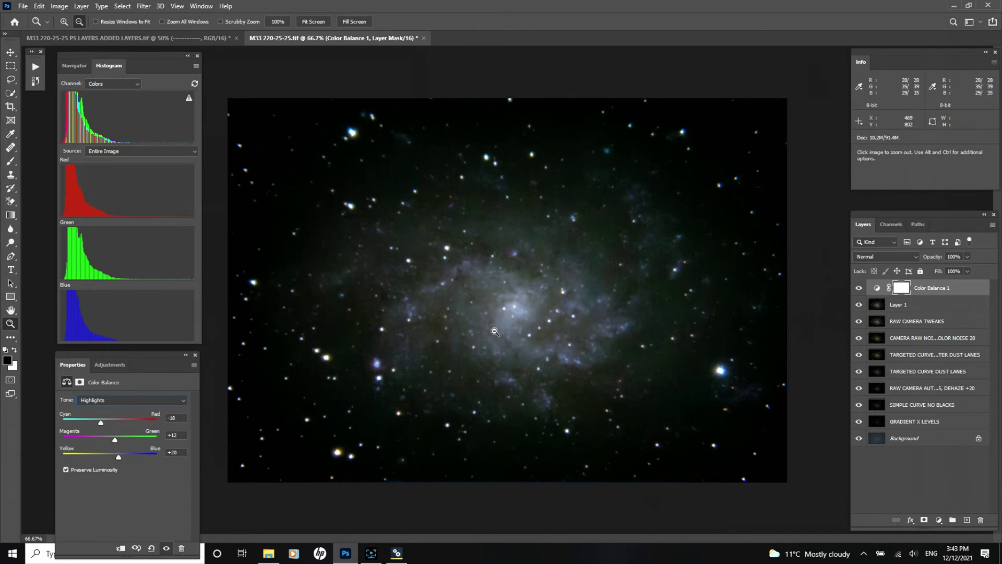
Step: Discard the Color Balance 1 layer and add a Selective Color adjustment layer above Layer 1
left_click_drag(924, 290, 978, 520)
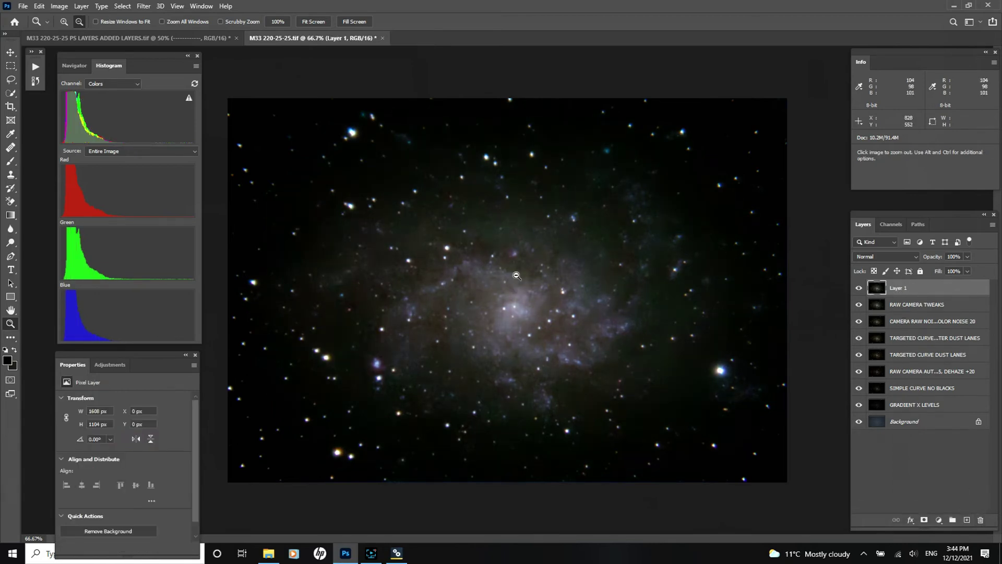
left_click(121, 6)
mouse_move(79, 8)
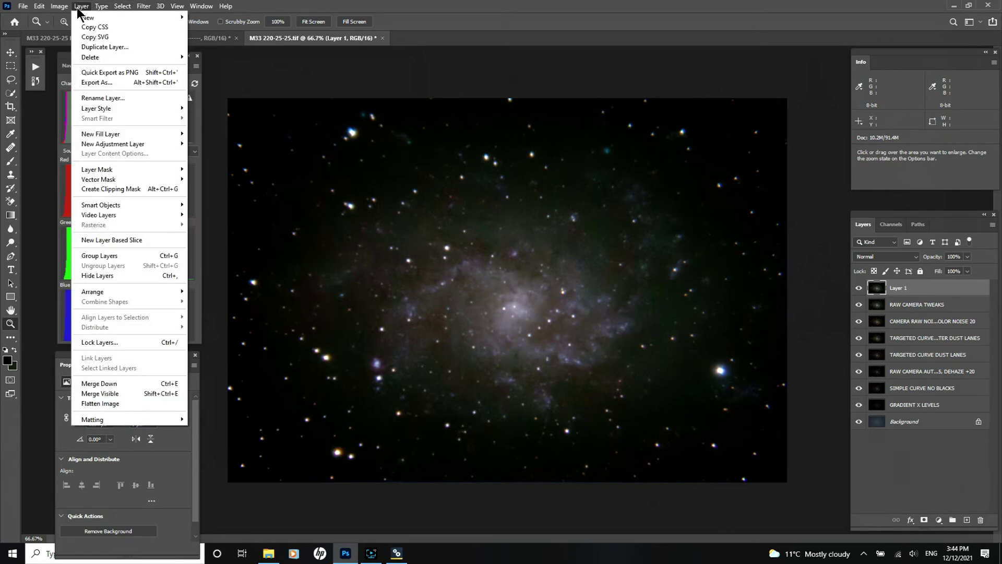
mouse_move(107, 144)
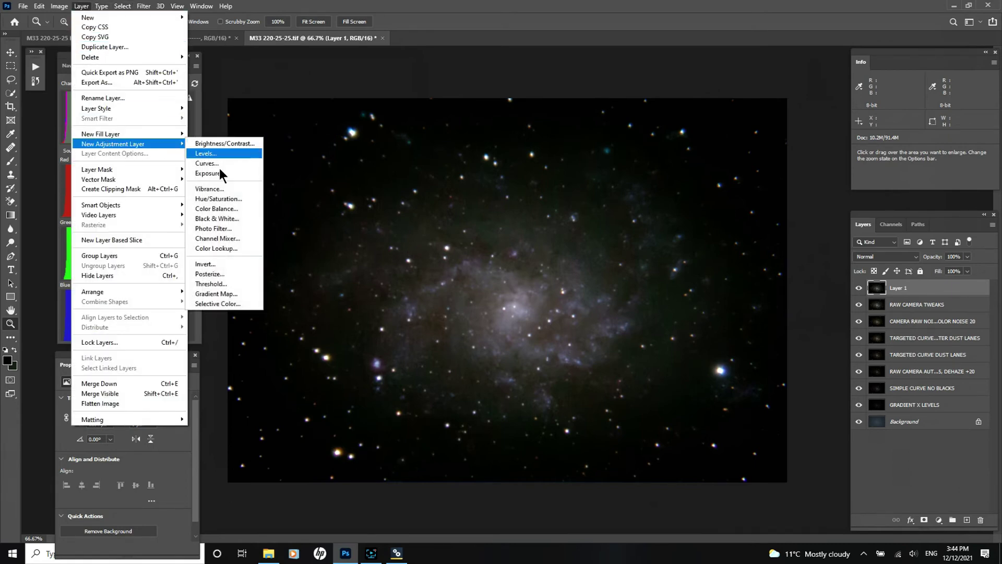
left_click(215, 304)
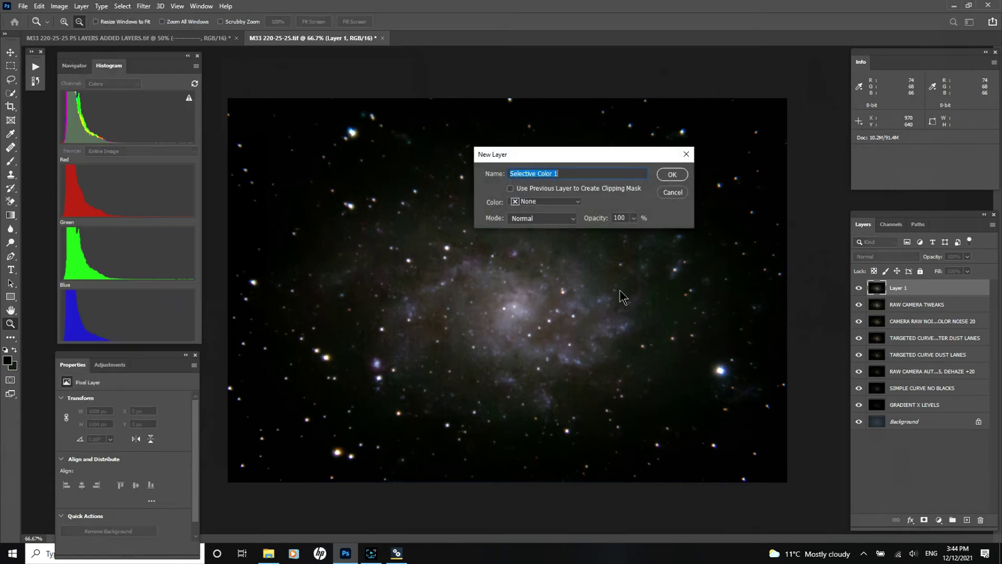
left_click(672, 174)
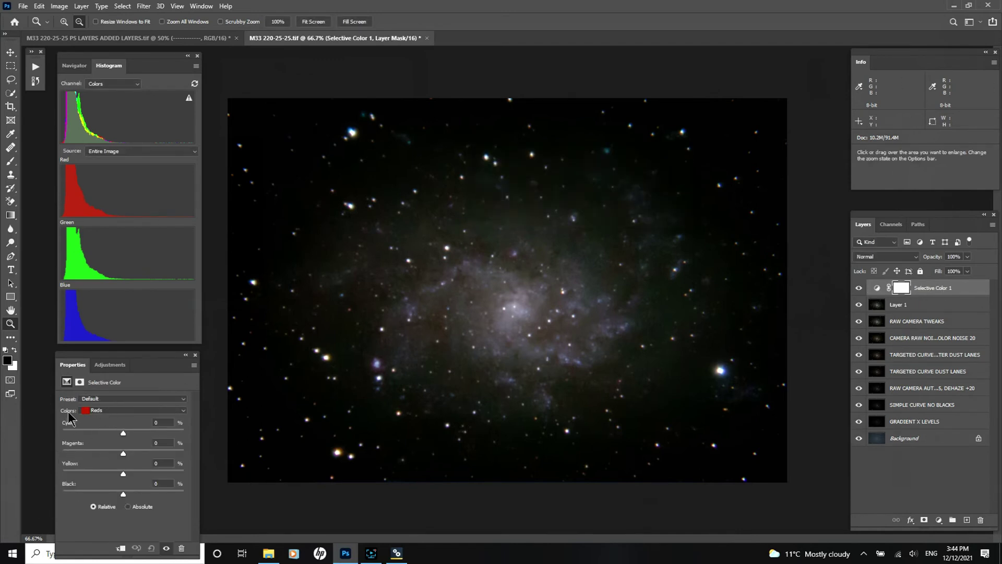
Step: Try yellow and black shifts in the greens of the Selective Color adjustment
left_click(183, 411)
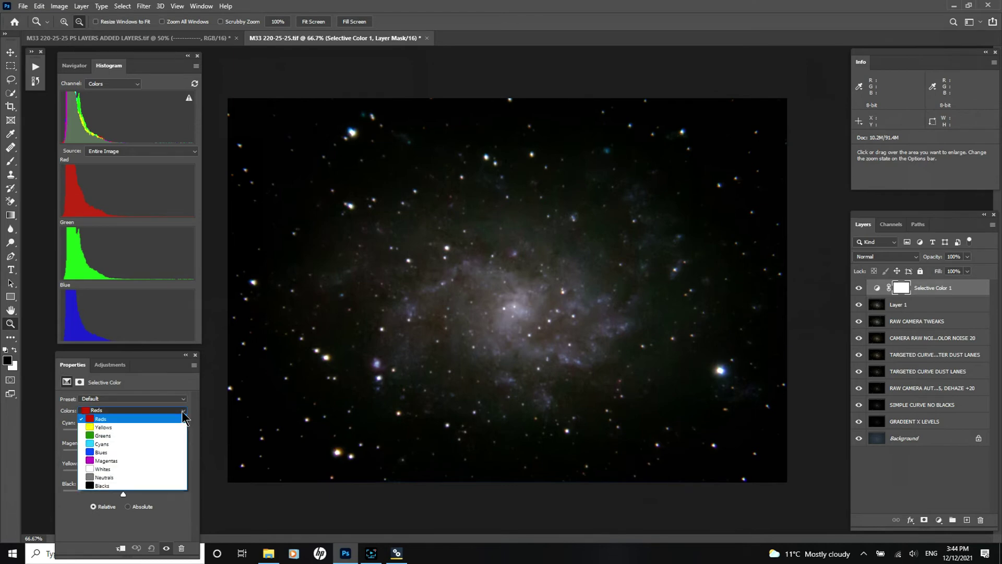
left_click(99, 435)
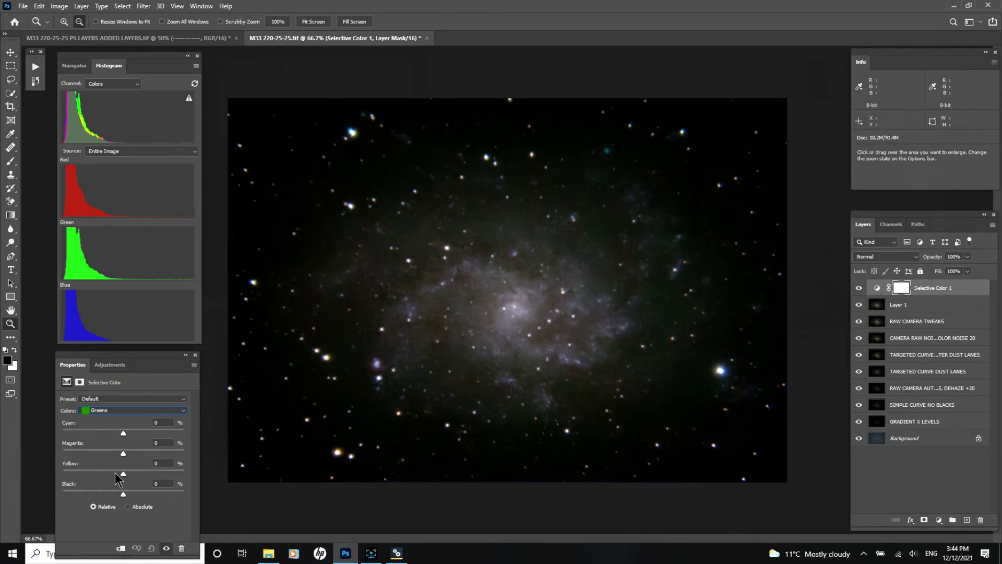
left_click_drag(124, 473, 83, 438)
left_click_drag(92, 493, 121, 493)
Step: Try shifting the cyan component of the Selective Color cyans, settling on -3%
left_click(183, 410)
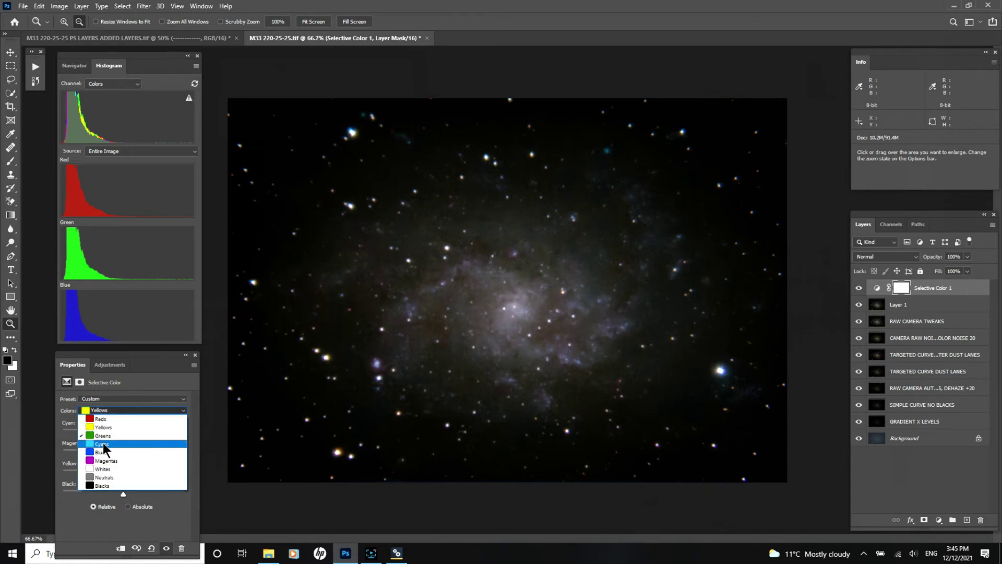
left_click(101, 445)
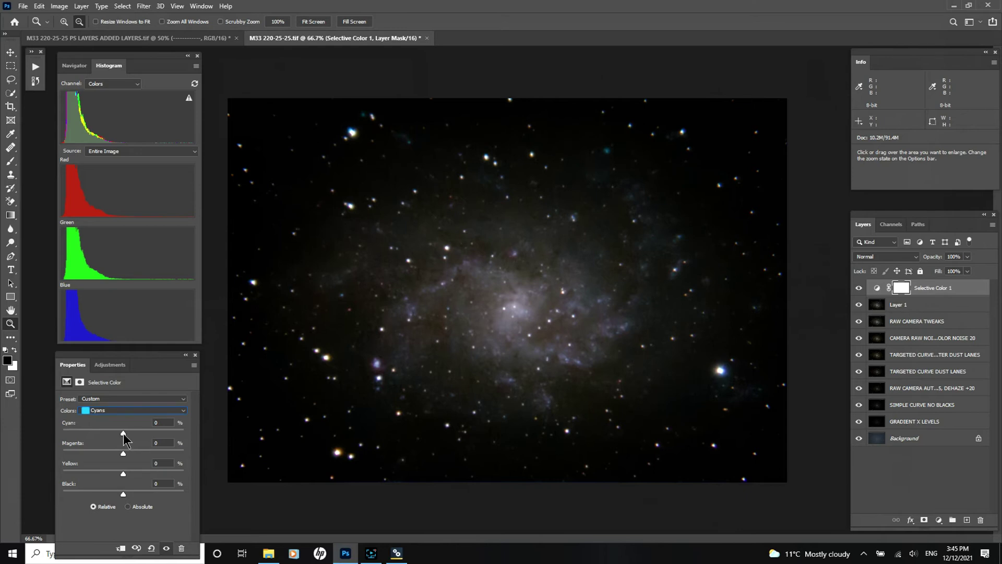
left_click_drag(186, 433, 121, 440)
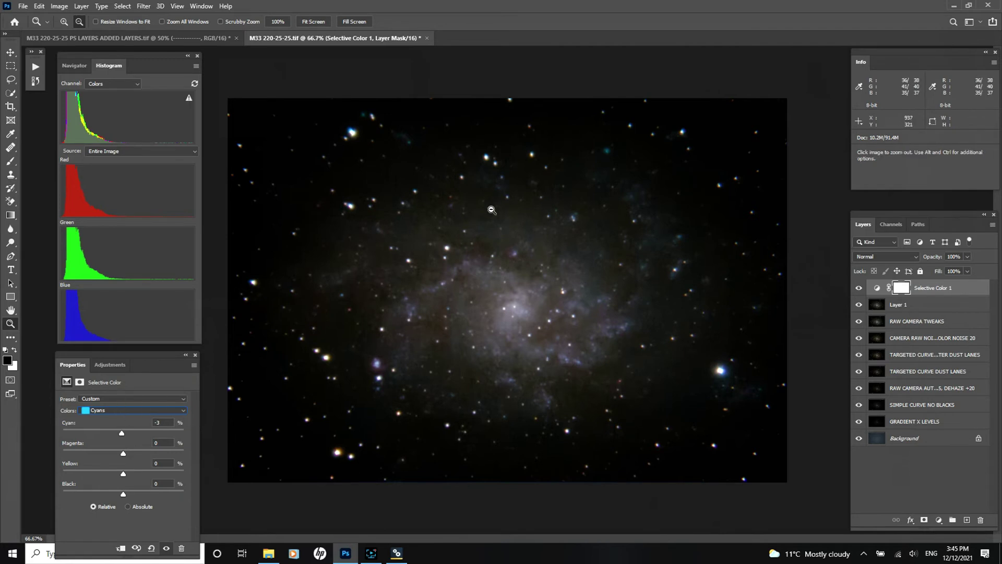
Step: Try a -3% cyan shift in the Selective Color blues, plus magenta and yellow shifts that are both returned to 0
left_click(185, 412)
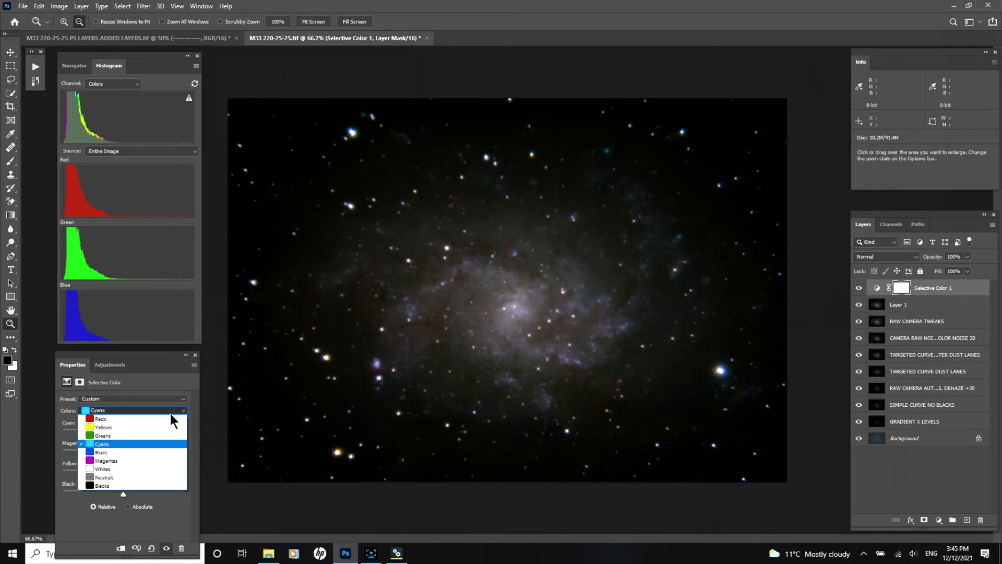
left_click(137, 452)
left_click_drag(123, 433, 85, 451)
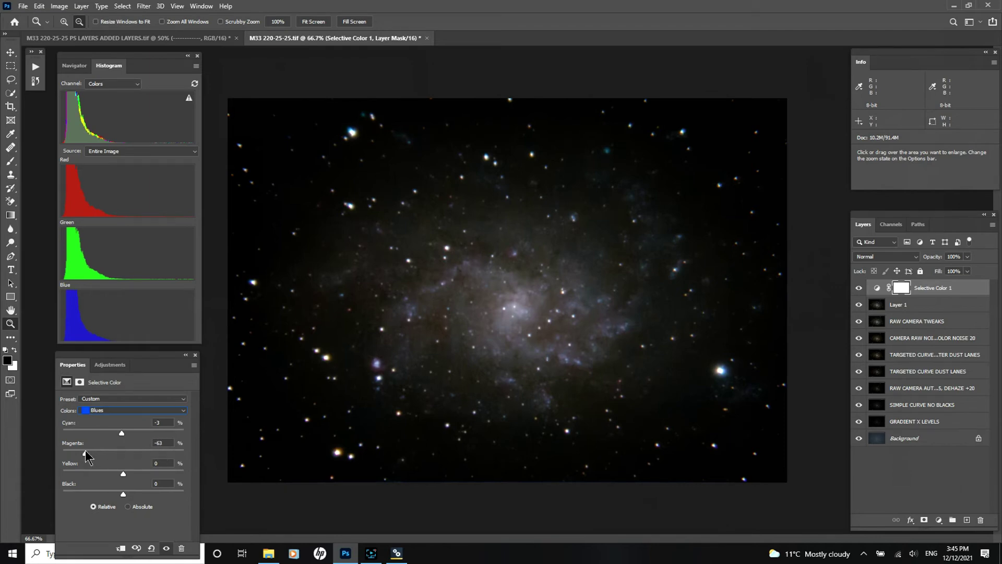
left_click_drag(155, 451, 82, 452)
mouse_move(123, 473)
left_mouse_down()
mouse_move(78, 473)
mouse_move(172, 474)
mouse_move(120, 475)
left_mouse_up()
left_click(162, 463)
key("alt")
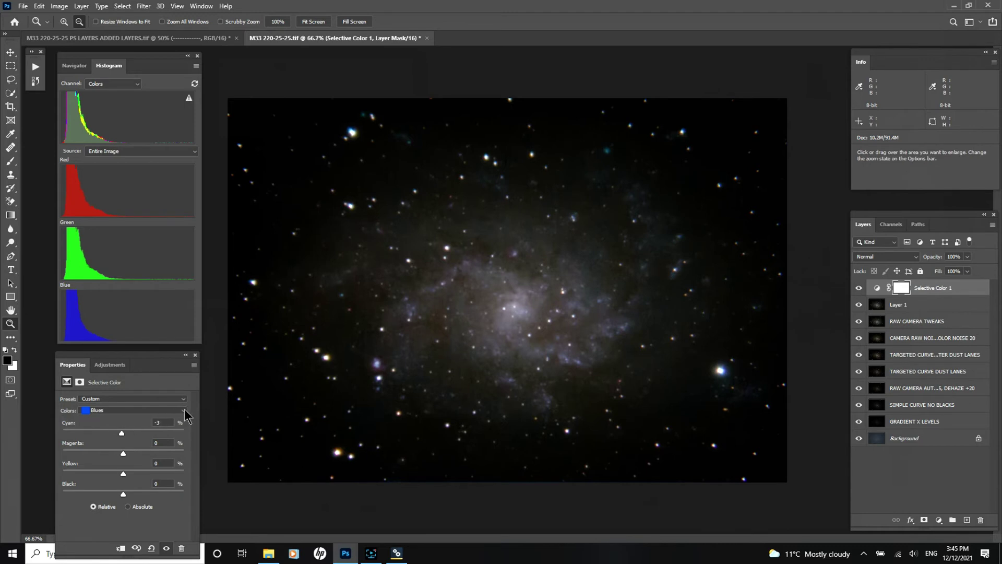
Step: Try a cyan shift in the Selective Color neutrals and reset the whole adjustment to its defaults
left_click(149, 411)
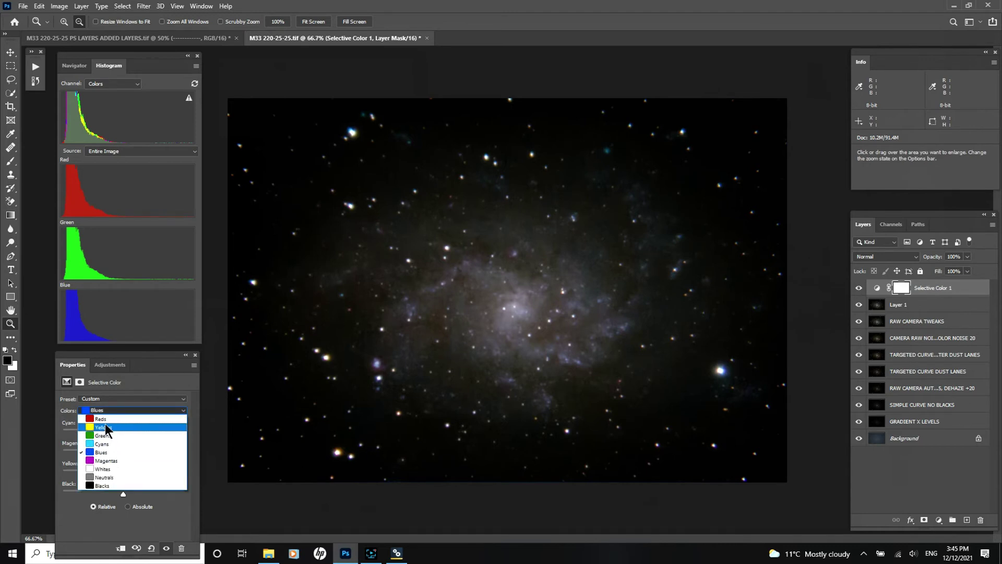
left_click(104, 477)
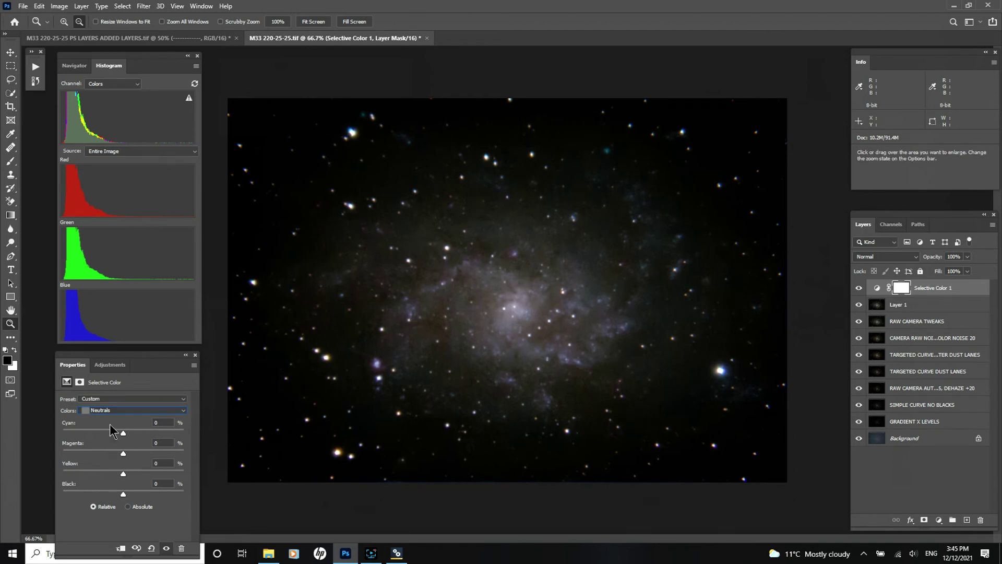
mouse_move(123, 433)
left_mouse_down()
mouse_move(113, 435)
mouse_move(130, 441)
left_mouse_up()
left_click(152, 548)
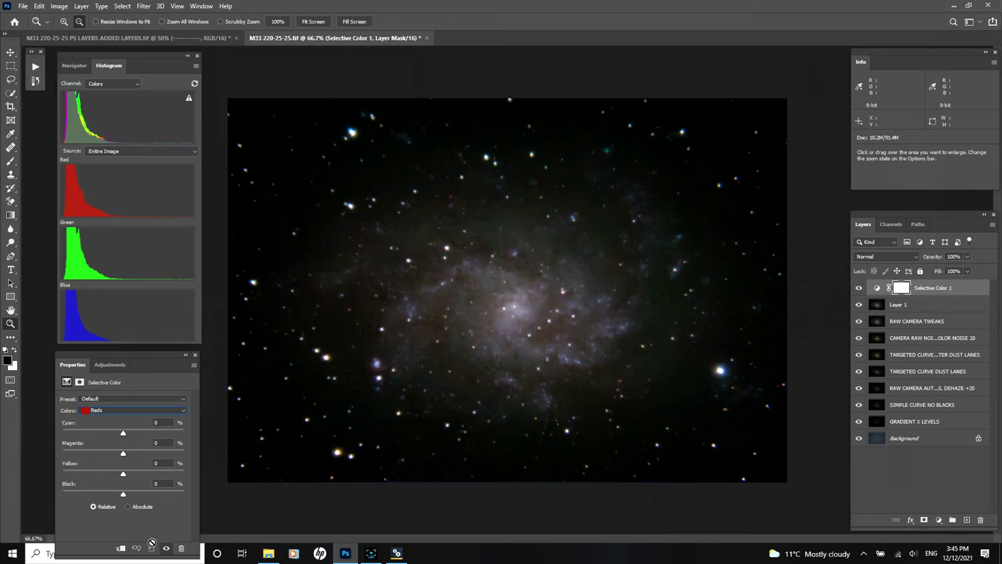
Step: Set the Selective Color neutrals to +4% cyan, 0% magenta and -9% yellow
left_click(183, 410)
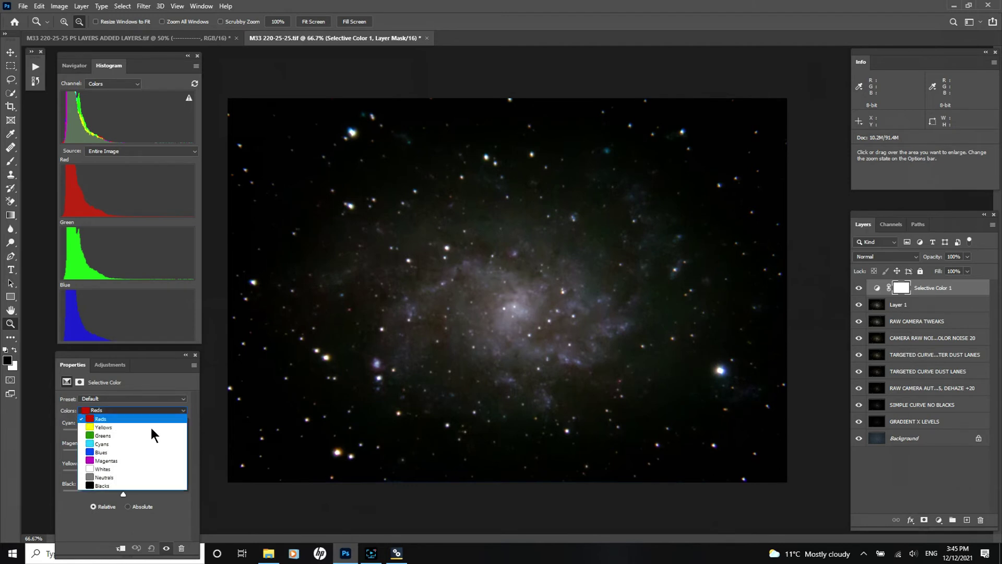
left_click(96, 477)
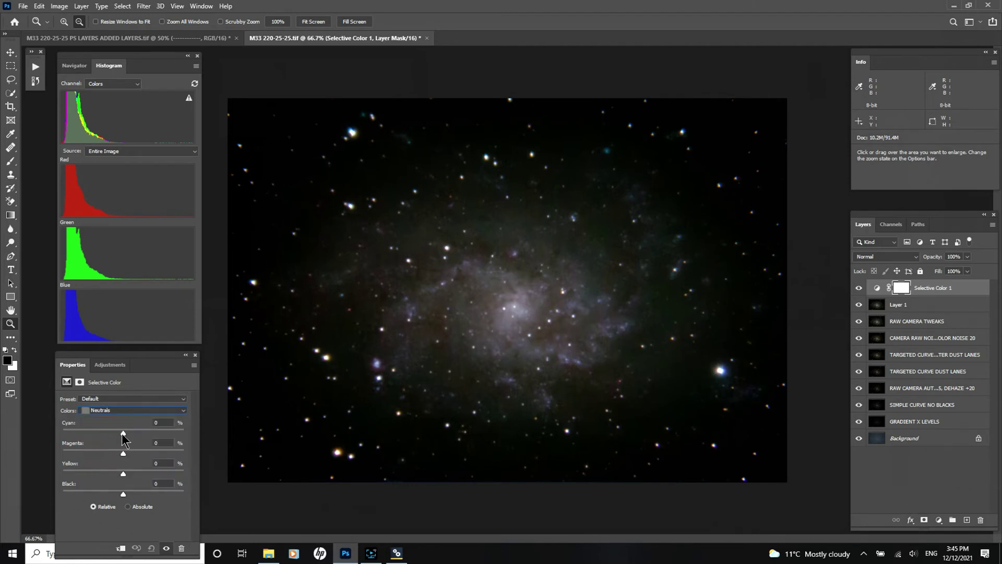
left_click_drag(125, 433, 128, 433)
left_click_drag(128, 433, 105, 433)
mouse_move(123, 453)
left_mouse_down()
mouse_move(109, 458)
mouse_move(135, 454)
mouse_move(122, 457)
left_mouse_up()
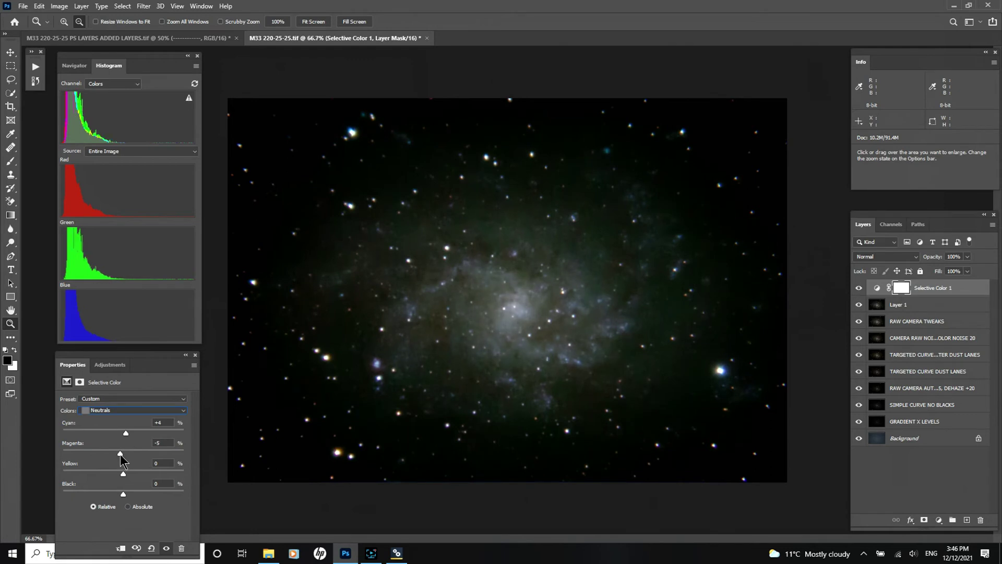
mouse_move(121, 455)
left_mouse_down()
mouse_move(124, 474)
mouse_move(90, 474)
mouse_move(131, 473)
mouse_move(117, 474)
left_mouse_up()
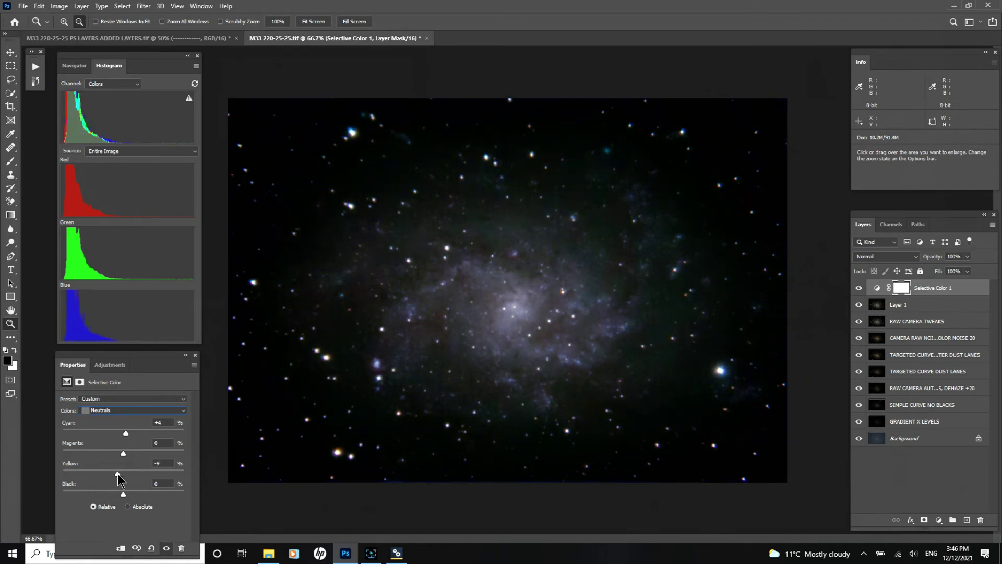
Step: Try a slight black shift in the neutrals, return black to 0%, and raise their cyan to +10%
mouse_move(123, 492)
left_mouse_down()
mouse_move(144, 491)
mouse_move(122, 493)
left_mouse_up()
left_click_drag(124, 493, 123, 494)
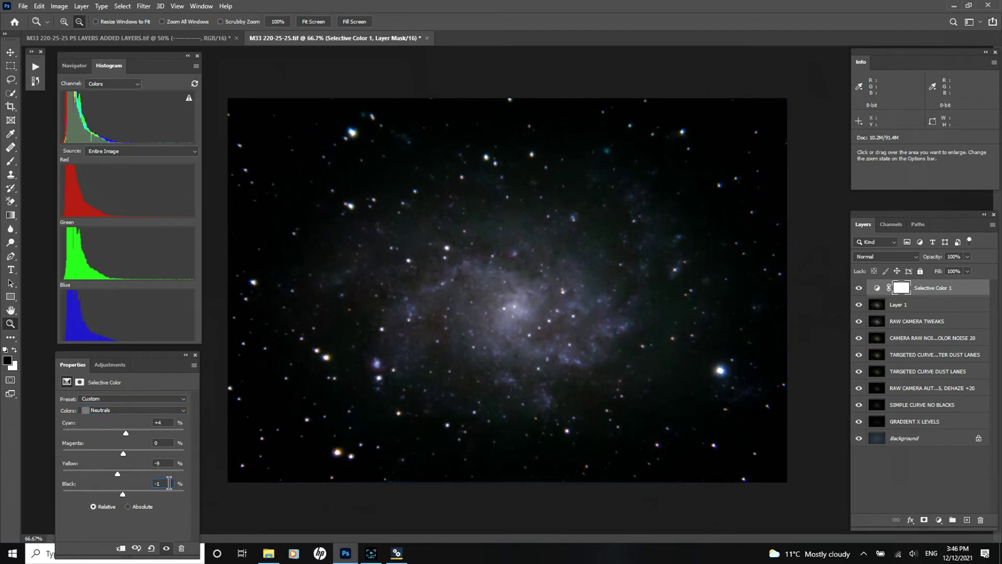
key("Return")
mouse_move(129, 433)
left_mouse_down()
mouse_move(121, 436)
mouse_move(130, 433)
left_mouse_up()
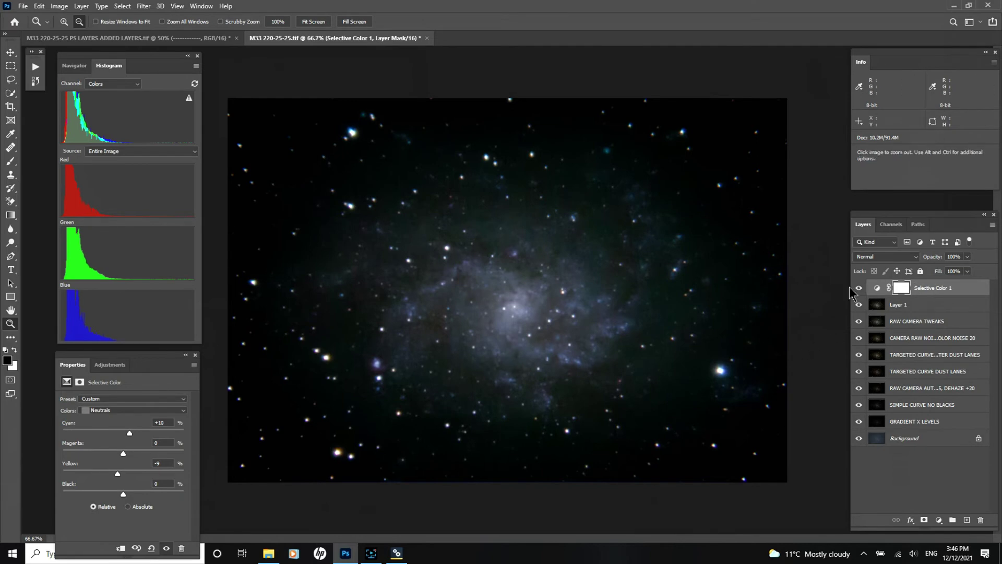
Step: Merge the Selective Color 1 layer down into Layer 1 and set Layer 1's blend mode to Color
right_click(922, 289)
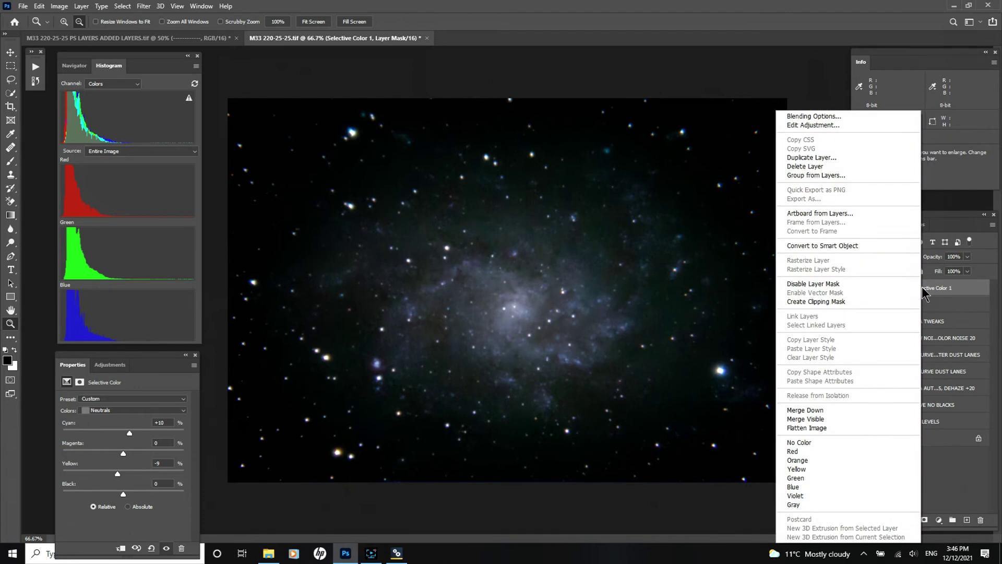
left_click(796, 410)
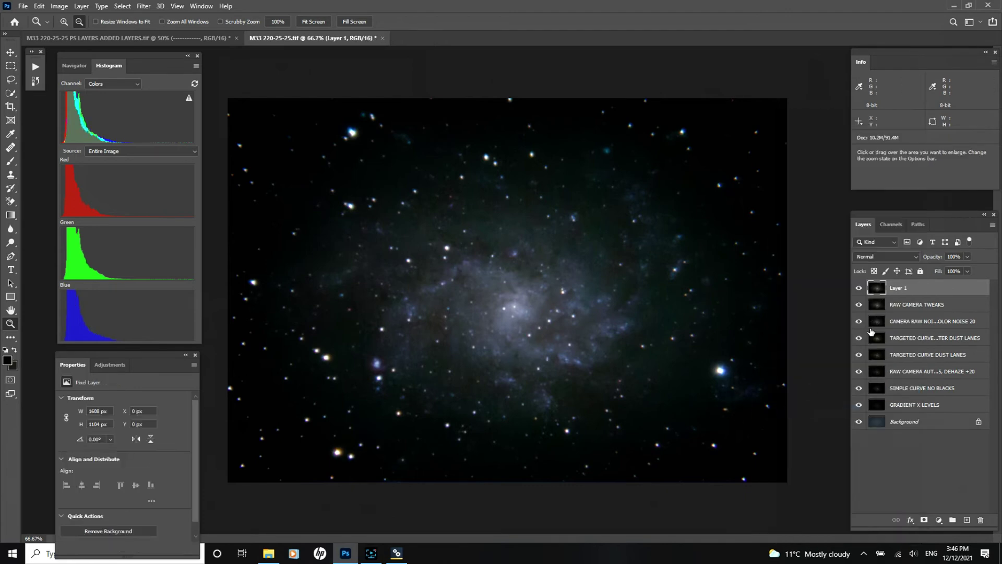
left_click(916, 257)
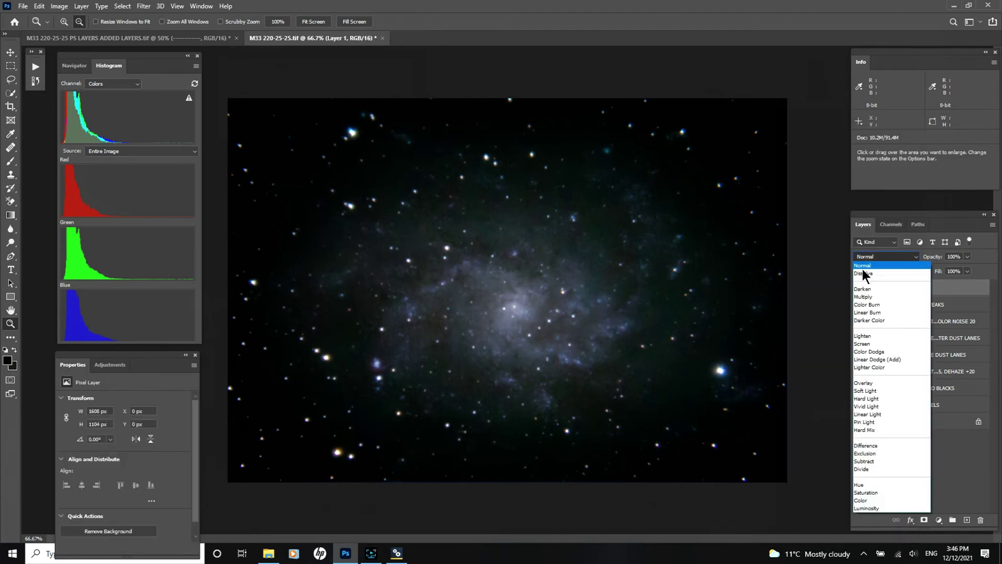
left_click(860, 499)
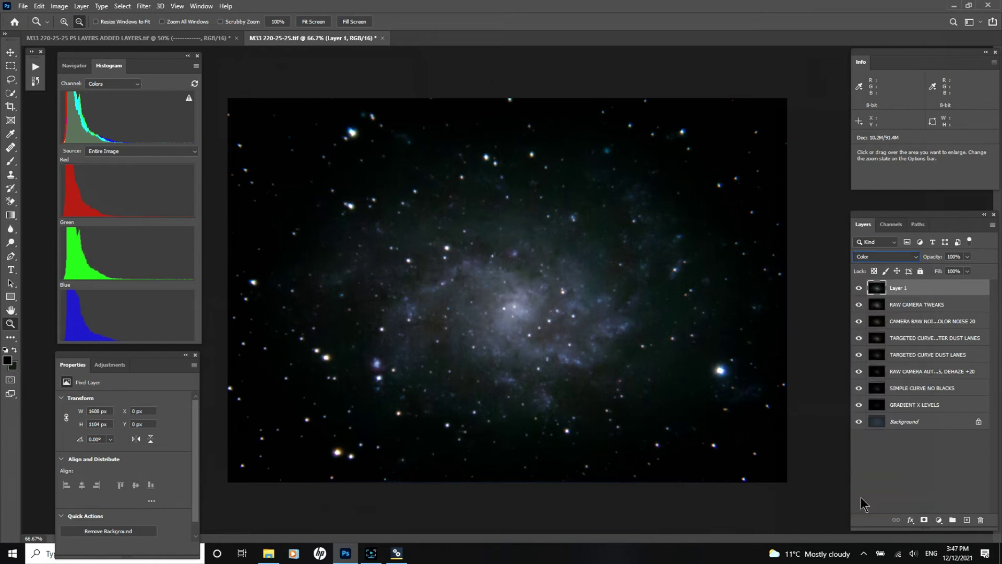
left_click(914, 258)
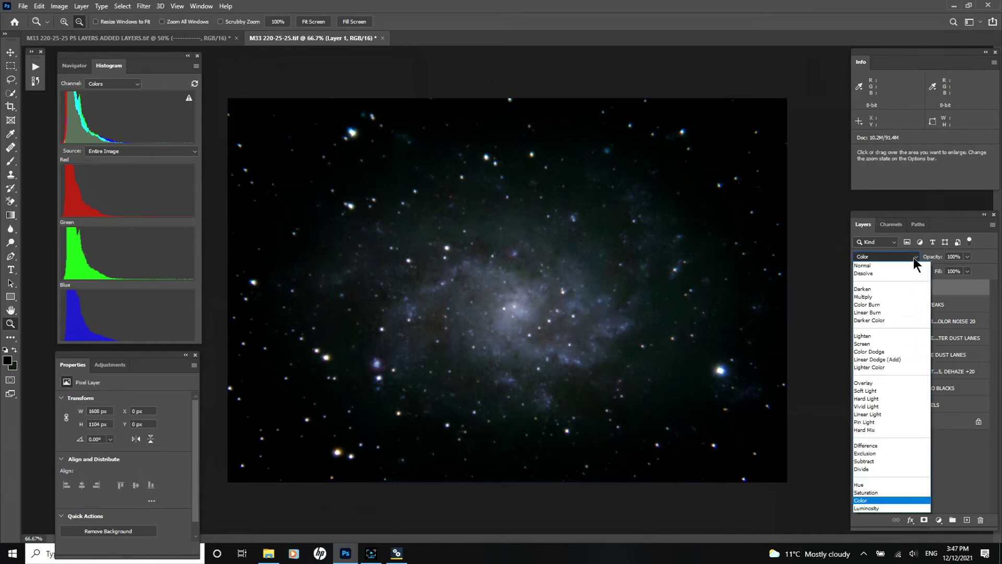
left_click(861, 501)
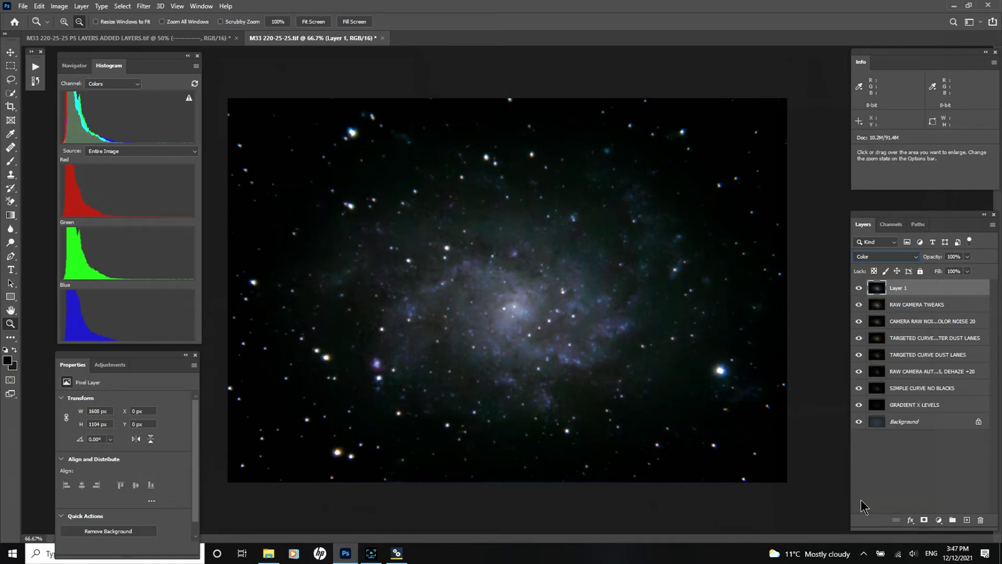
Step: View the image at 50% and toggle Layer 1's visibility to compare it with and without the selective color change
left_click(825, 270, "alt")
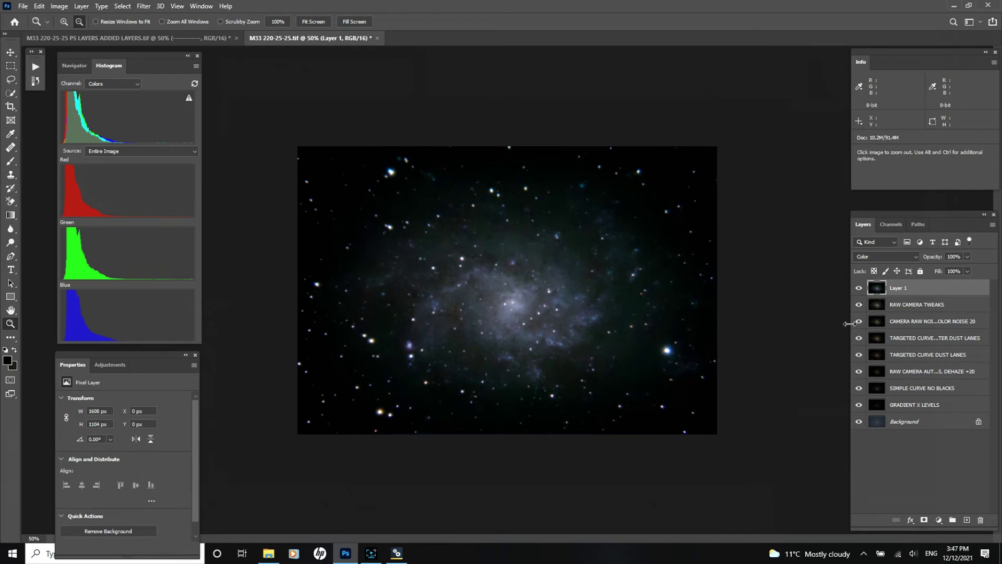
left_click(858, 288)
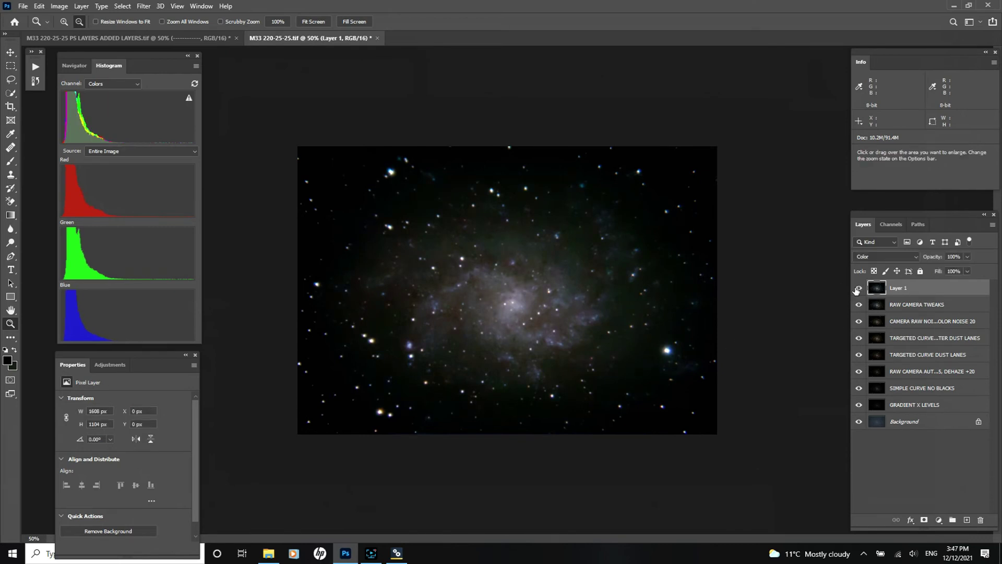
left_click(858, 289)
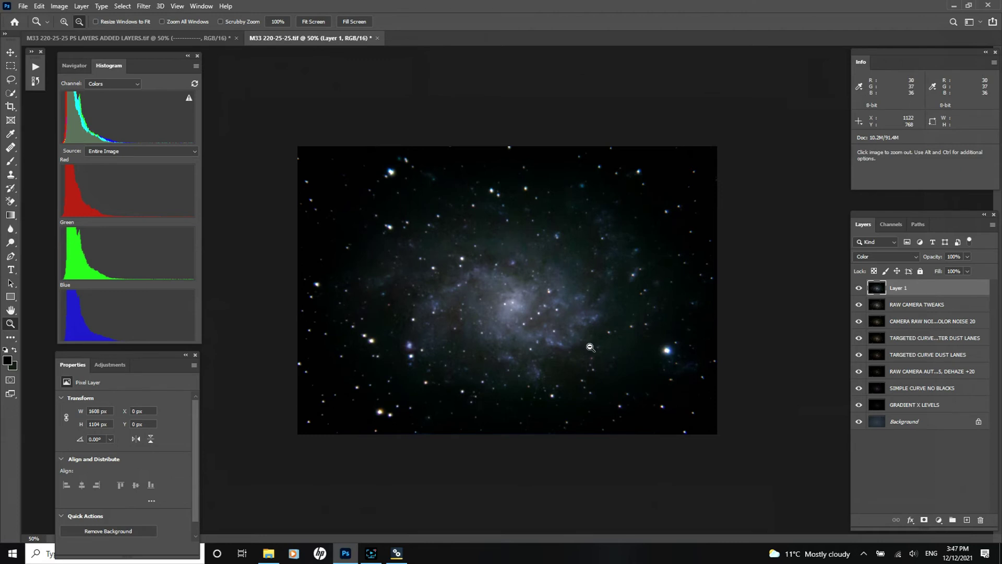
Step: Rename Layer 1 as SELECTIVE COLOR NEUTRALS CYAN and toggle its visibility to compare the result
double_click(907, 289)
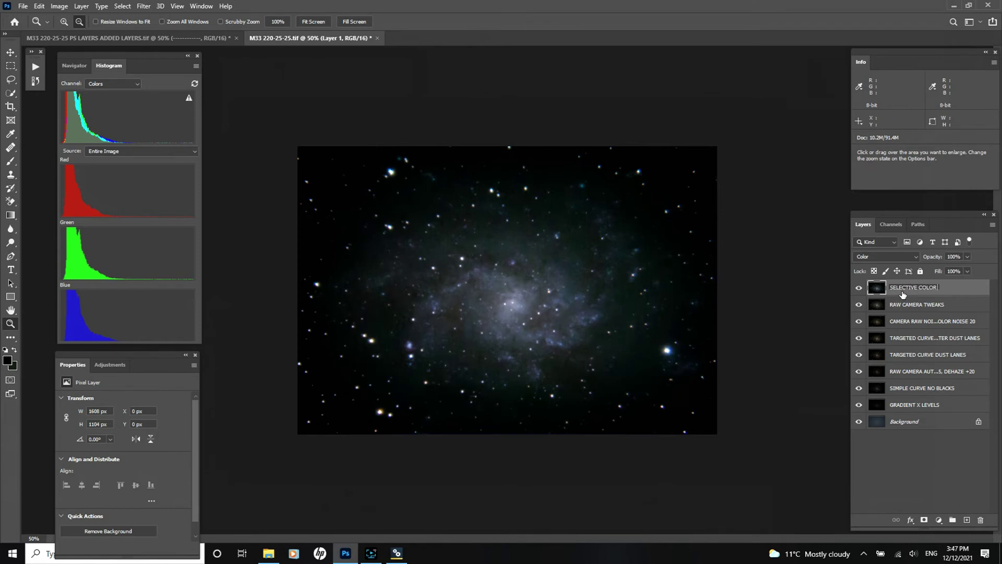
type("NEUTRALS CYAN")
key("Return")
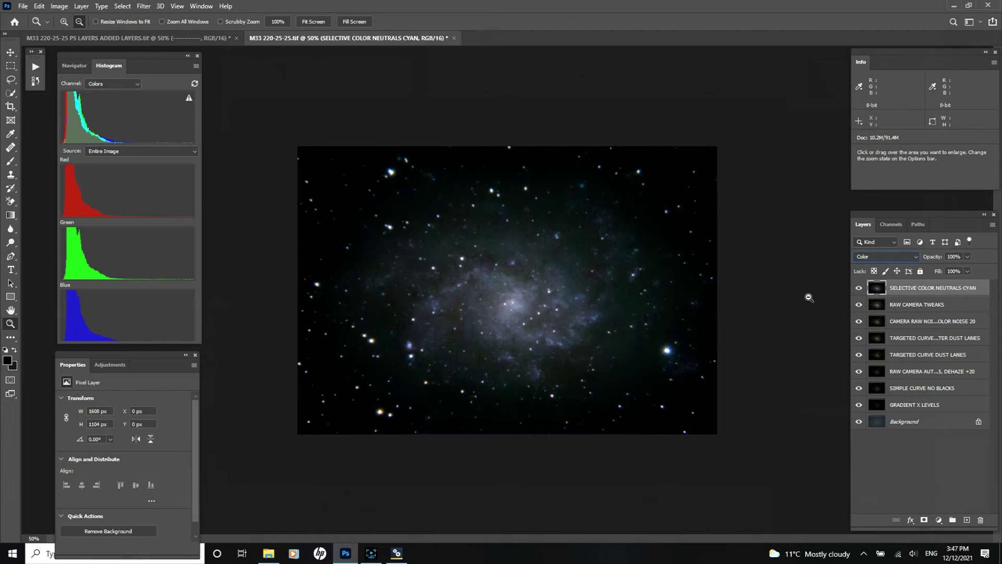
left_click(859, 288)
left_click(858, 288)
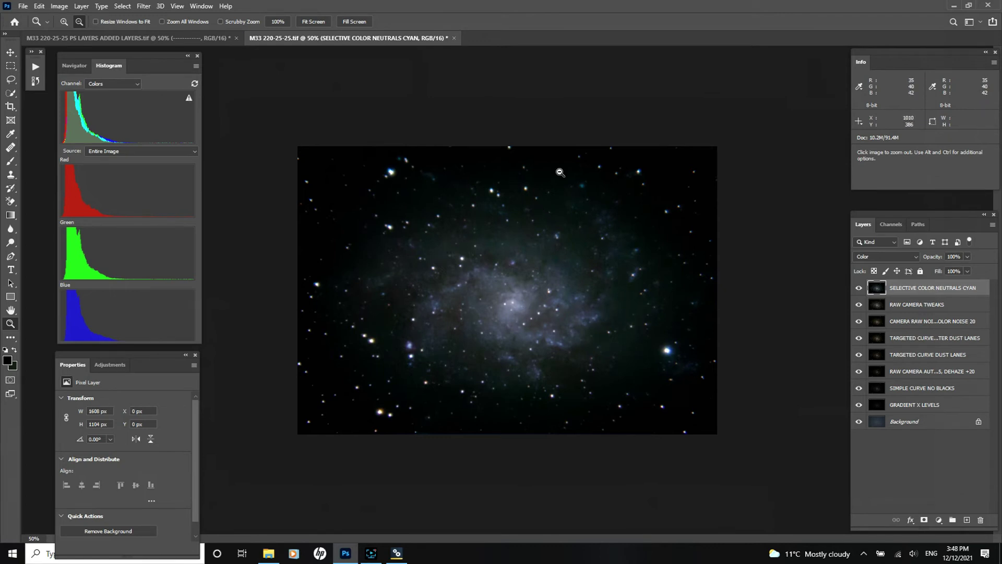
Step: Try darkening the green channel's midtones to 0.91 with Levels and discard the adjustment
left_click(59, 6)
mouse_move(77, 33)
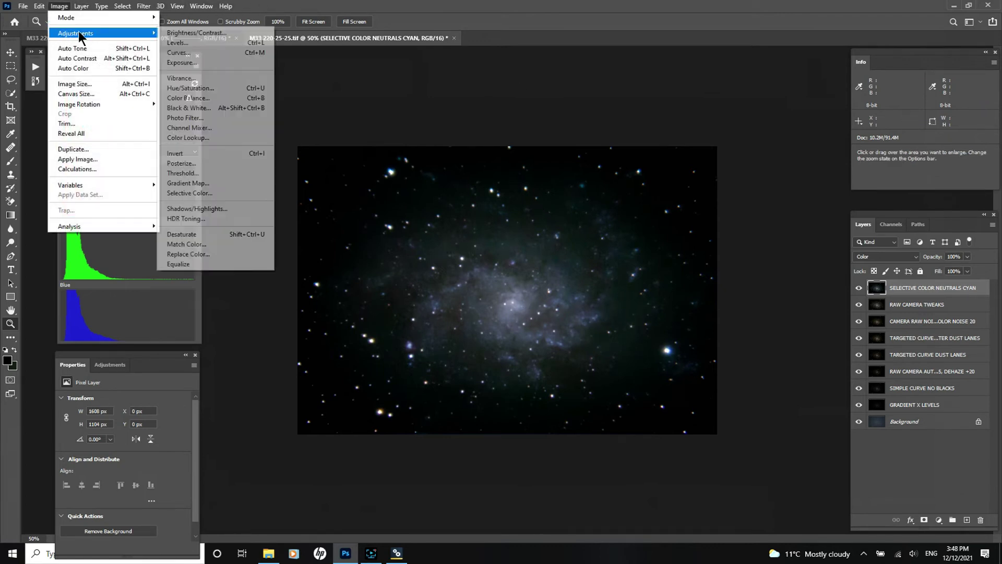
left_click(176, 44)
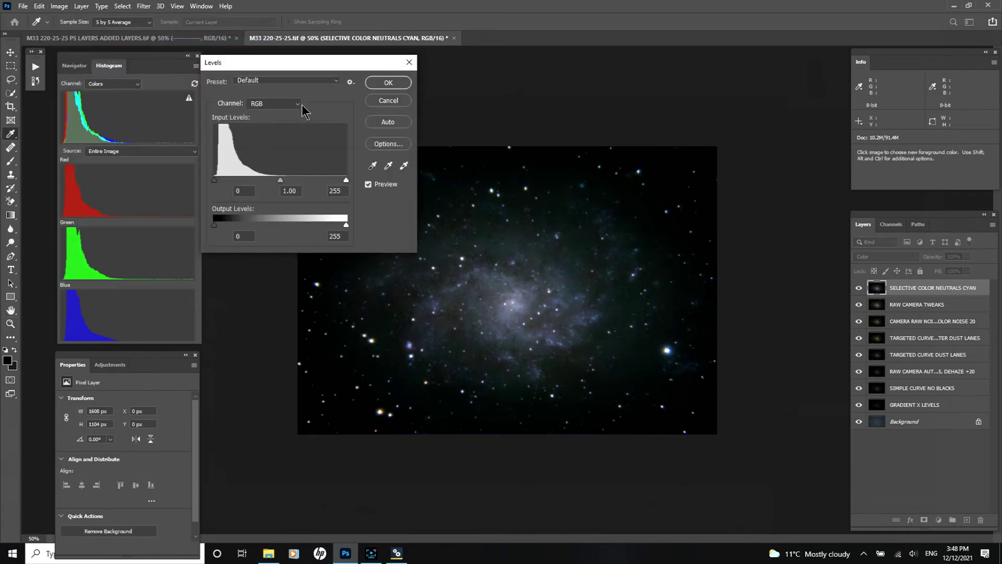
left_click(299, 103)
left_click(262, 131)
left_click_drag(281, 184, 288, 179)
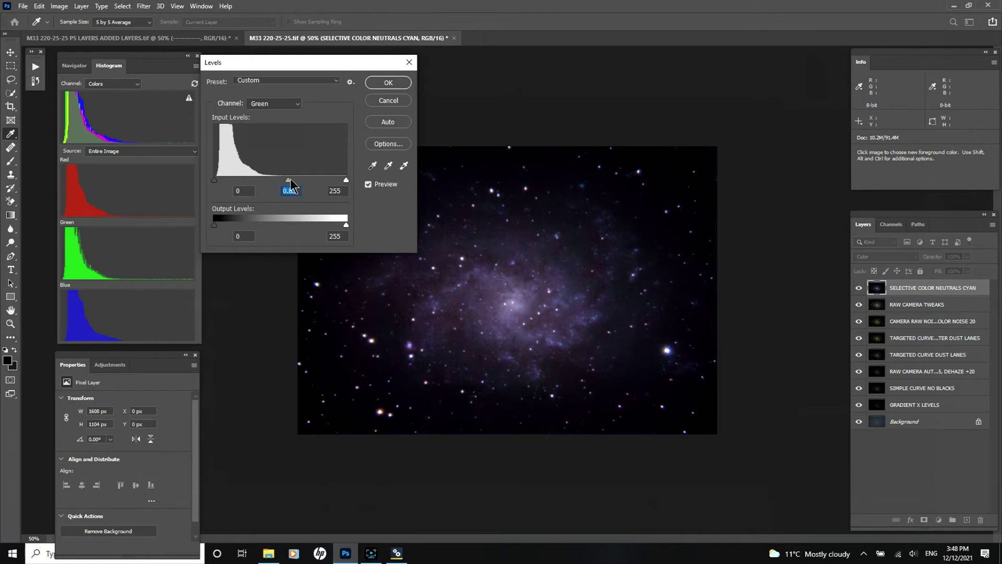
left_click_drag(290, 179, 282, 179)
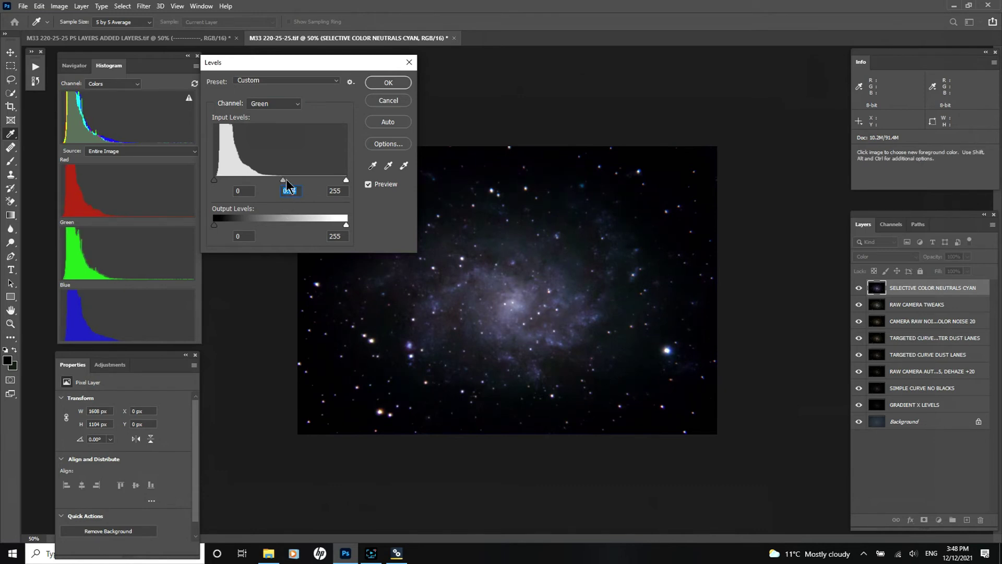
left_click_drag(285, 179, 286, 179)
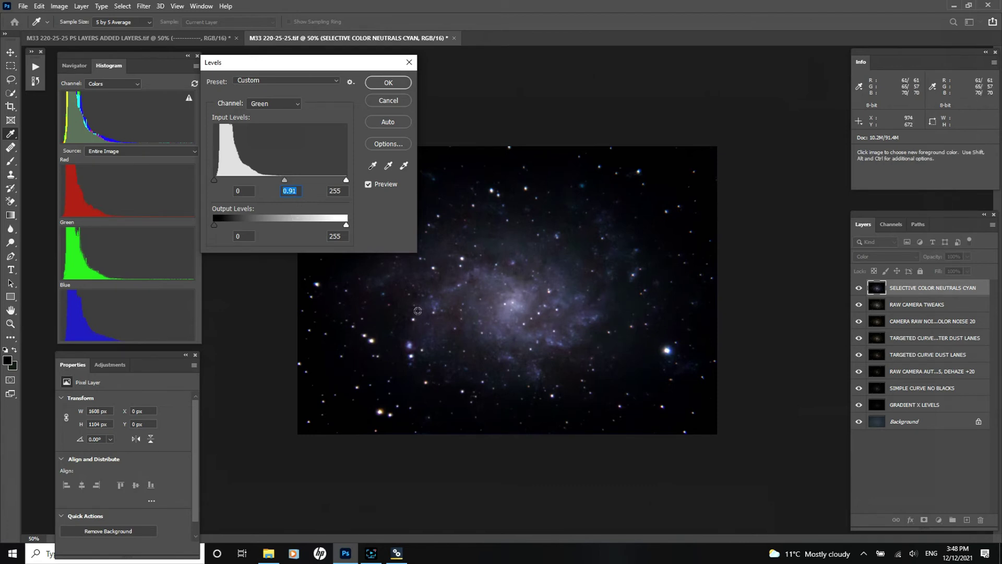
left_click(389, 101)
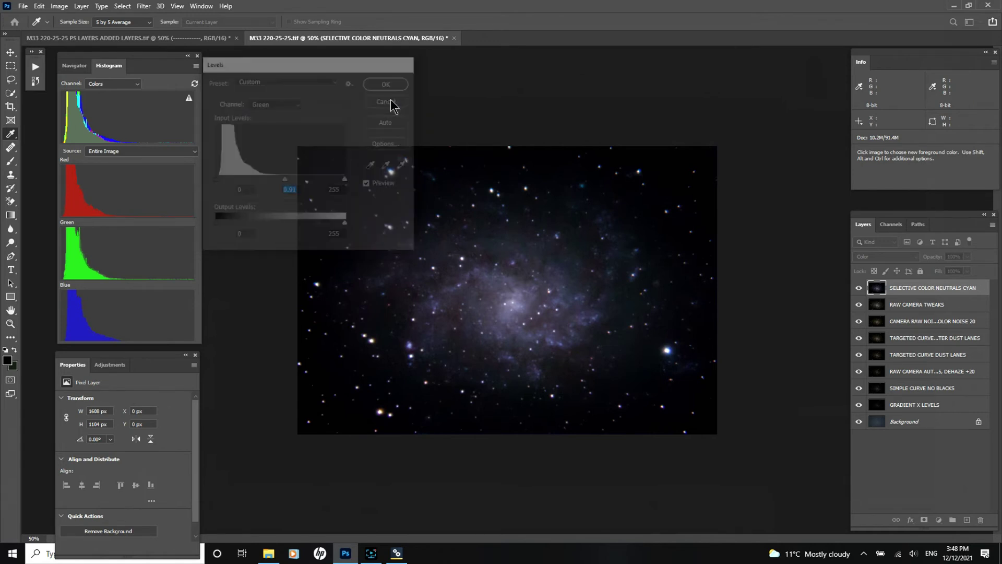
Step: Stamp all visible layers into a new top layer and select the greenish outer halo by Color Range with reduced fuzziness
key("z")
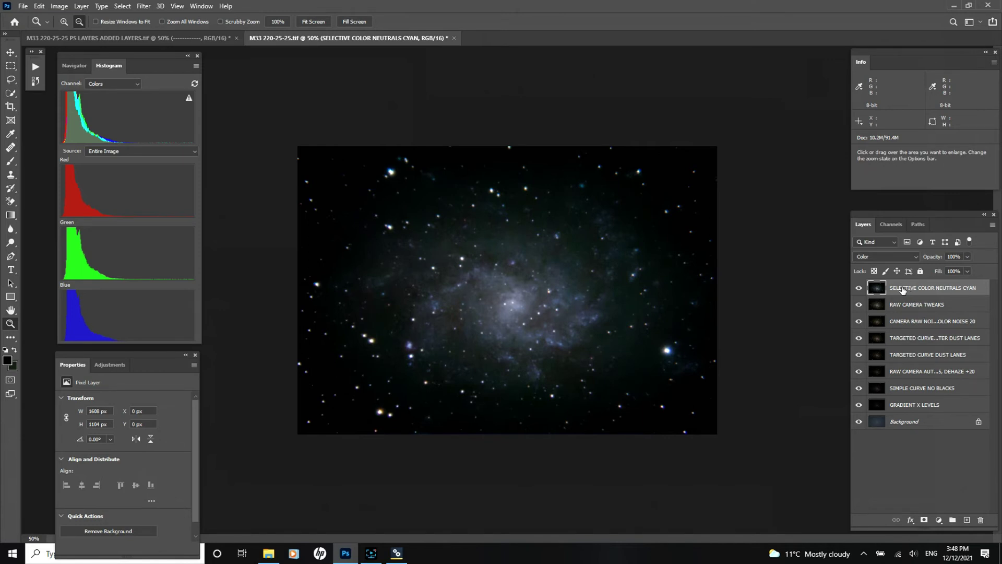
key("ctrl+alt+shift+e")
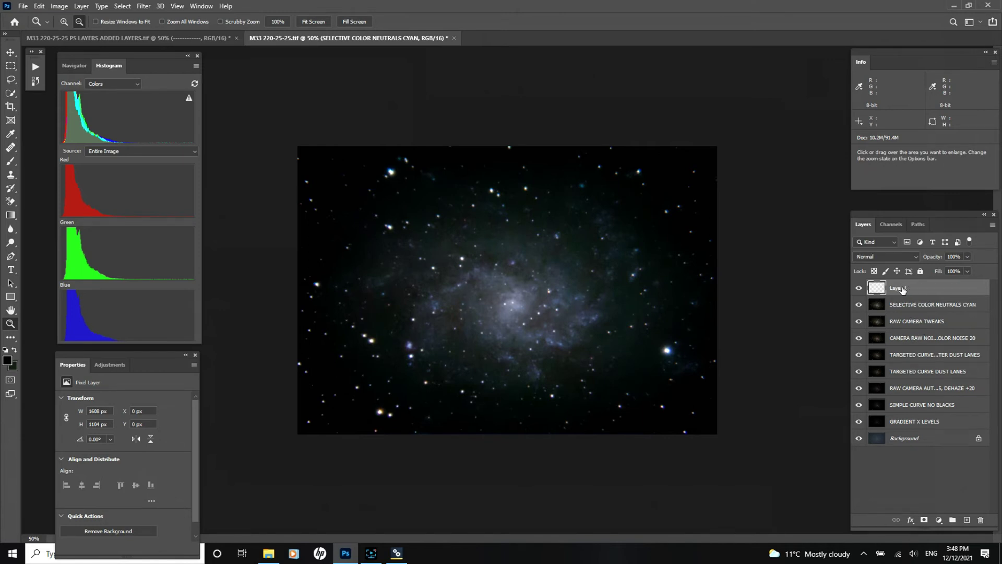
left_click(125, 6)
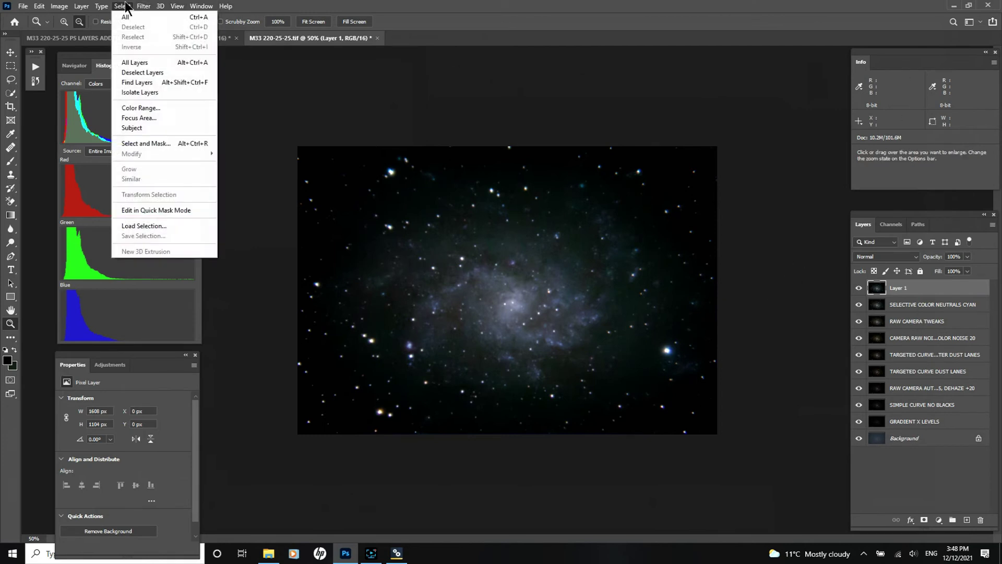
left_click(138, 108)
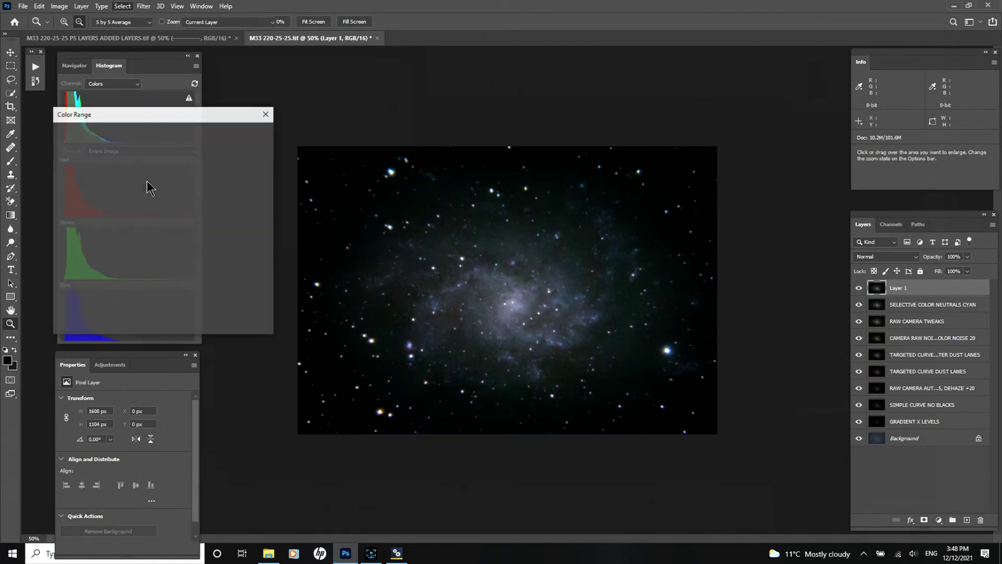
left_click(622, 291)
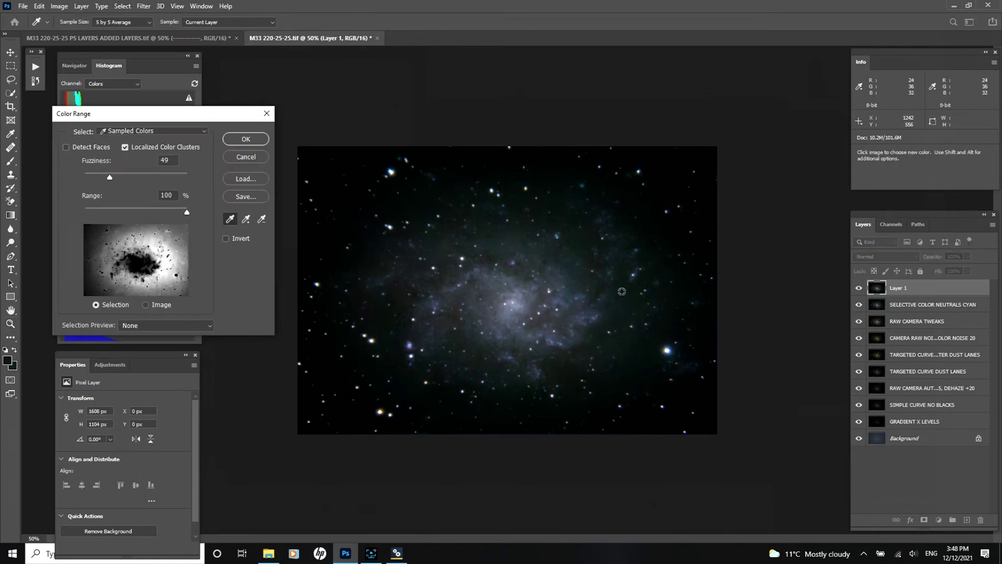
left_click_drag(108, 176, 94, 178)
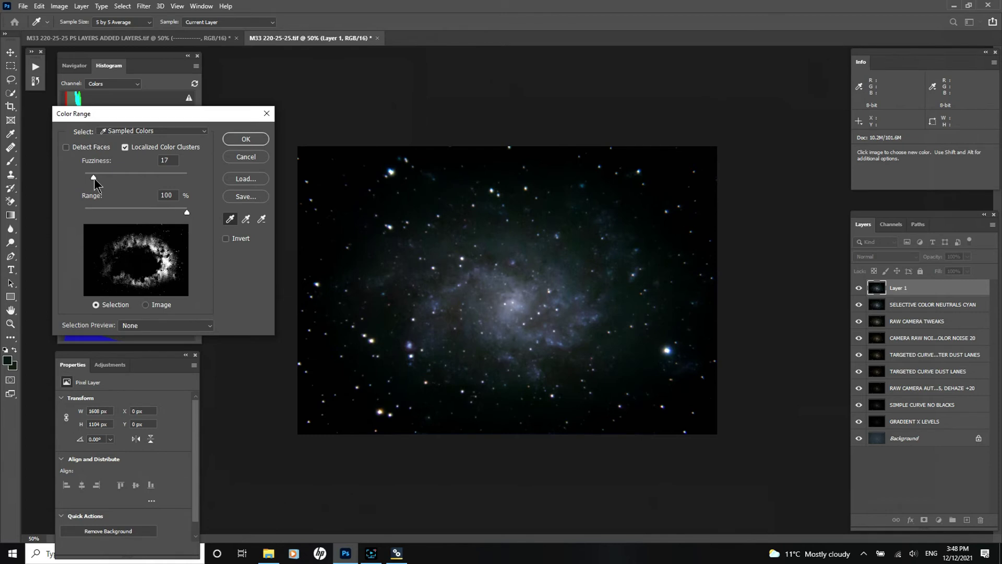
left_click_drag(93, 177, 95, 178)
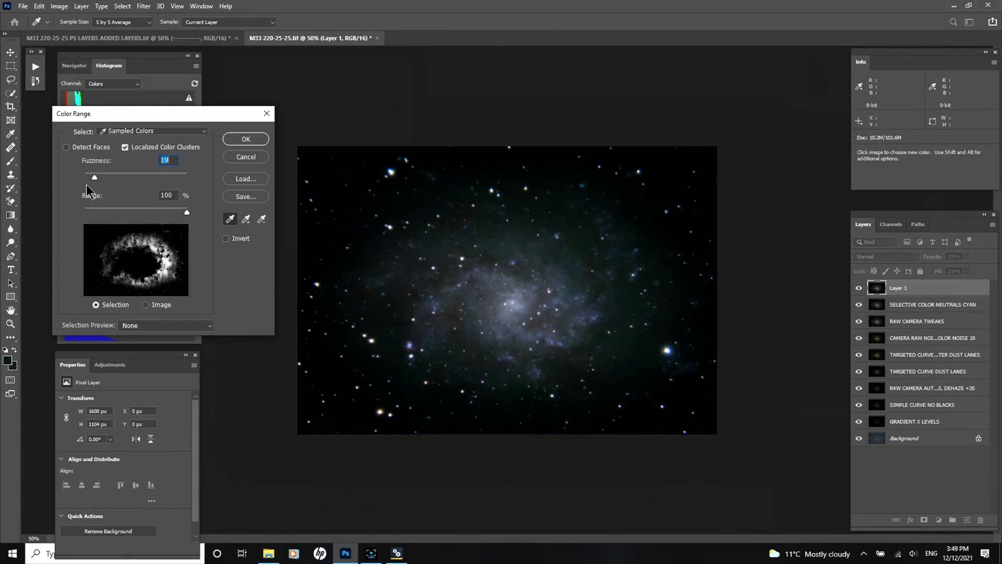
left_click_drag(93, 175, 96, 176)
left_click(258, 140)
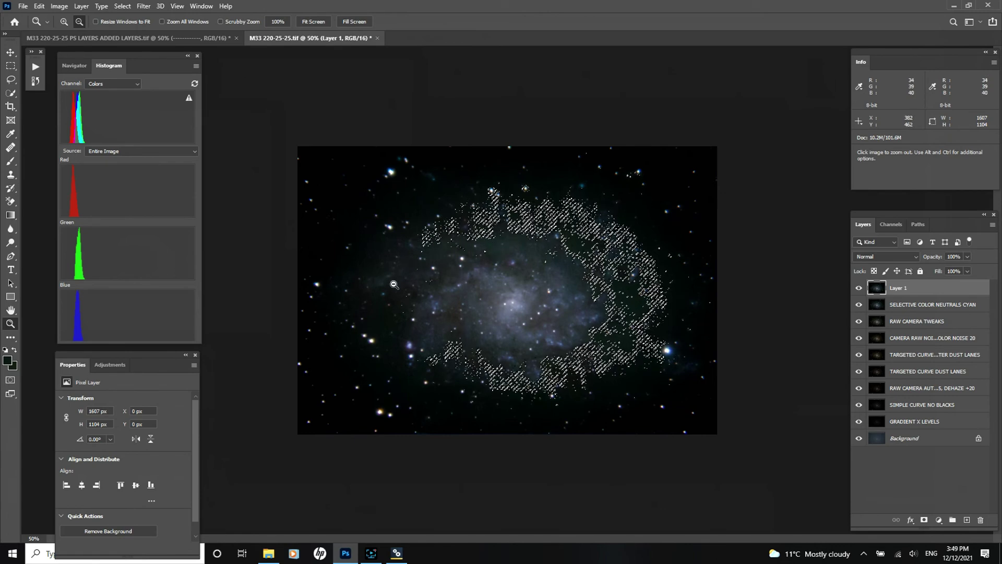
Step: Refine the halo selection in Select and Mask with Smooth 8 and Feather 4.0 px
left_click(122, 6)
left_click(134, 144)
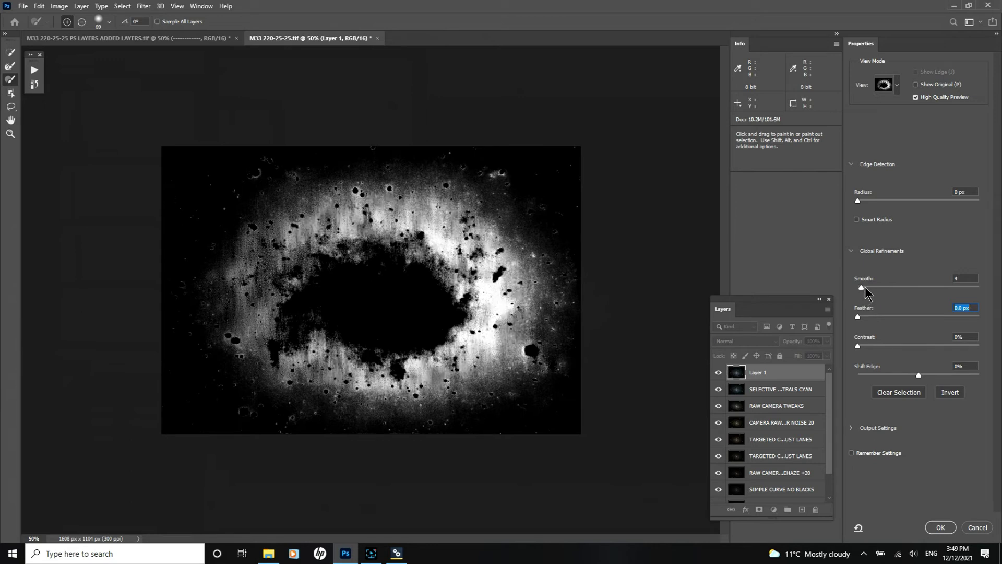
left_click(867, 286)
left_click_drag(858, 317, 869, 317)
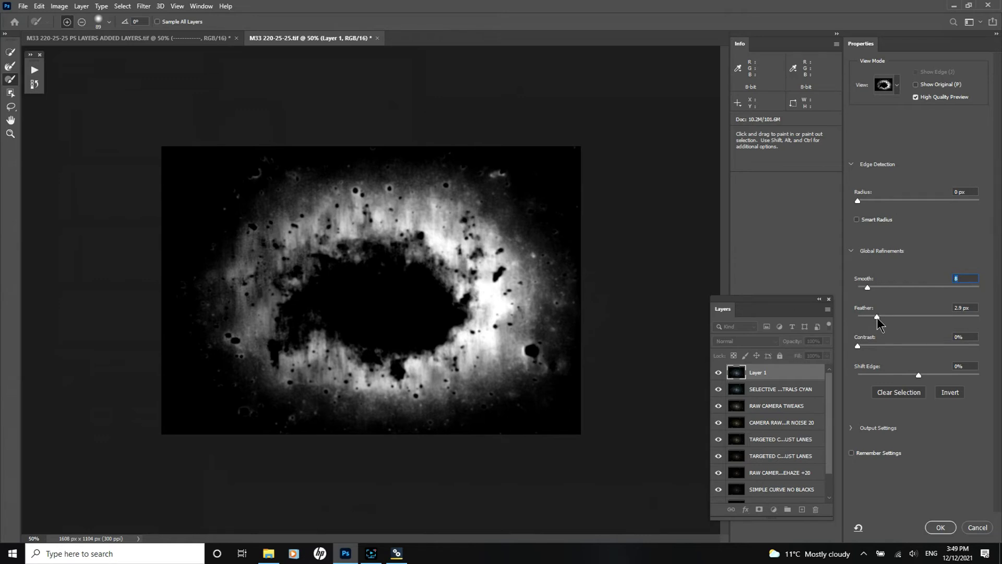
left_click(879, 317)
left_click(884, 316)
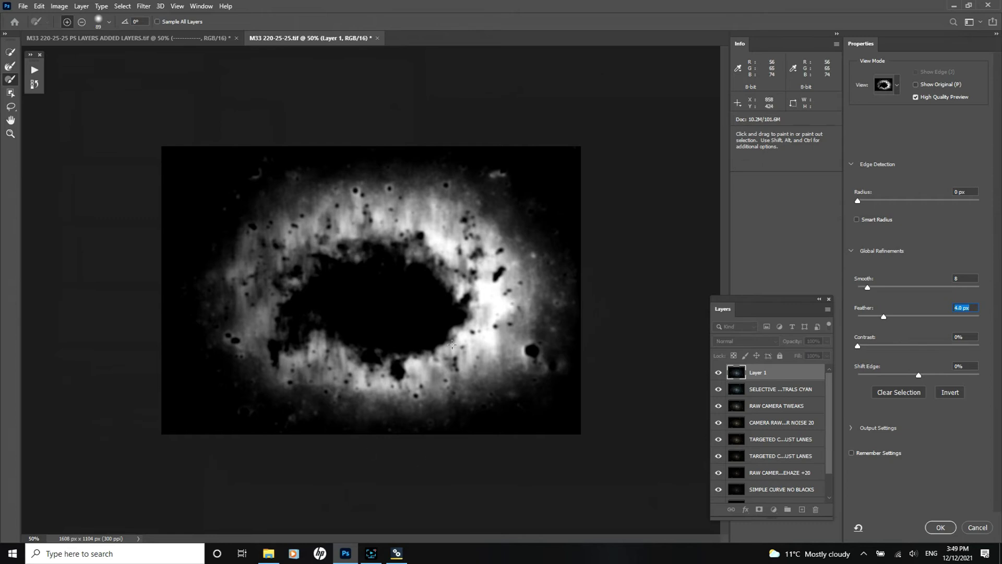
left_click(939, 528)
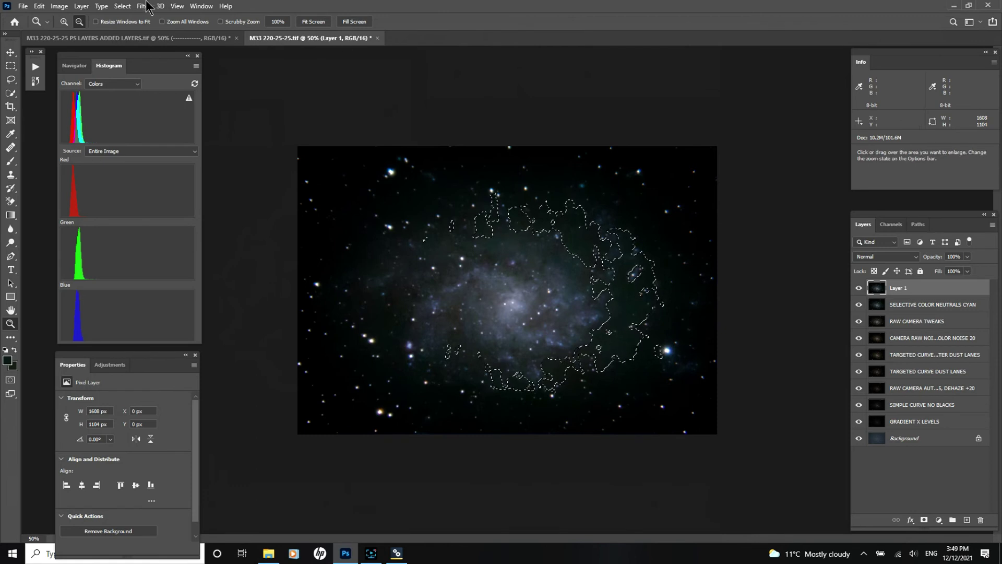
Step: Add a Black & White adjustment layer above Layer 1, masked by the refined halo selection
left_click(122, 7)
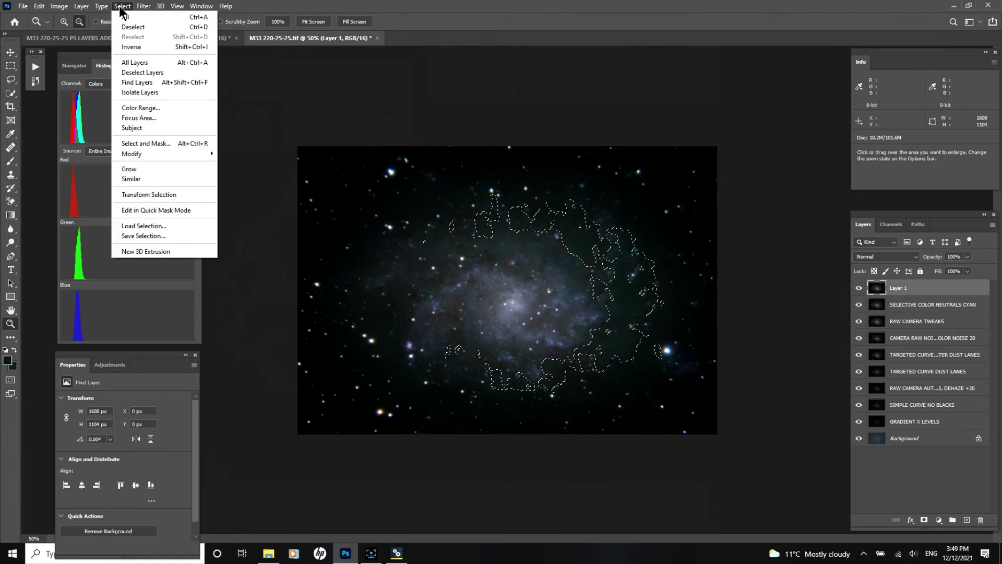
left_click(81, 6)
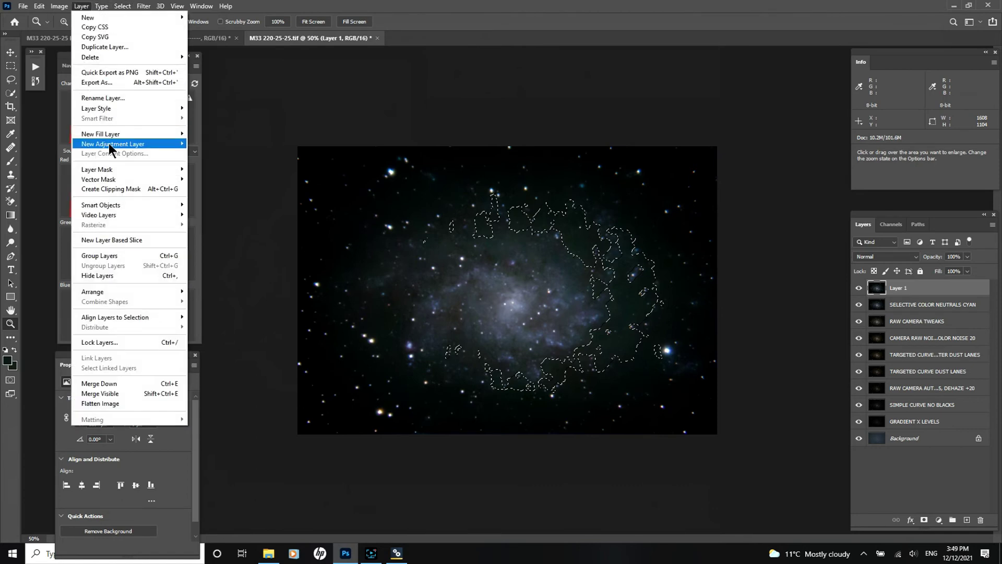
mouse_move(165, 143)
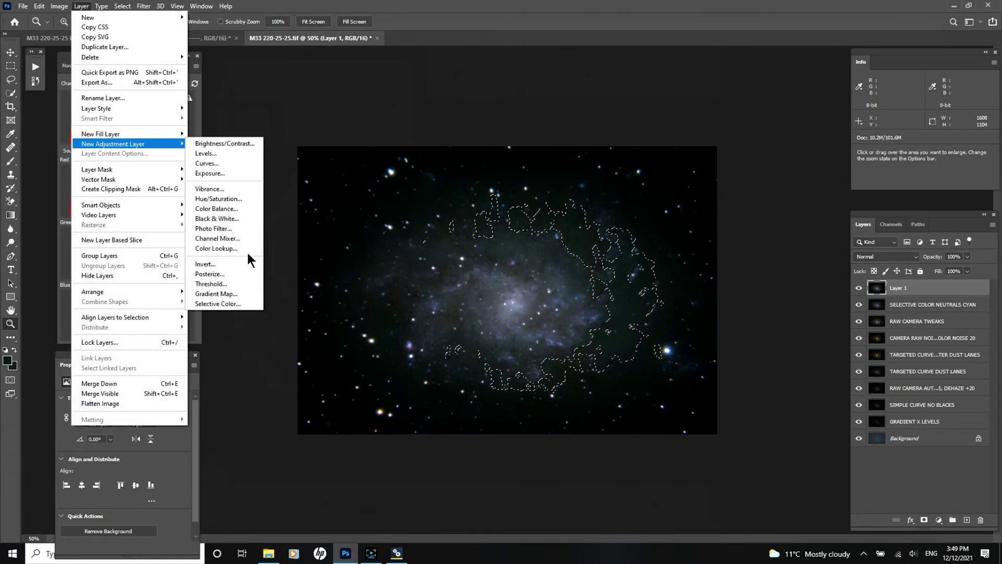
left_click(213, 218)
left_click(663, 171)
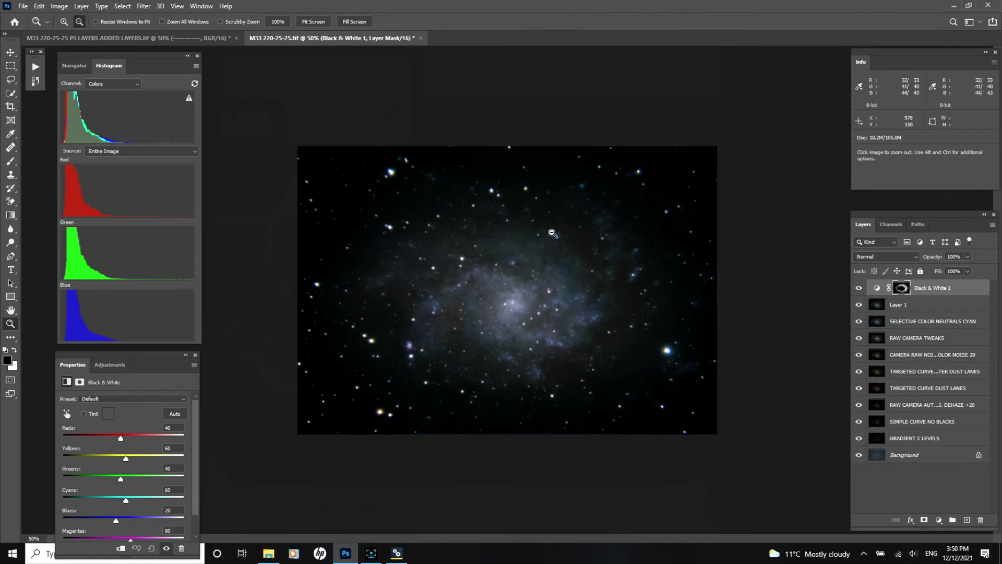
Step: Toggle the Black & White 1 layer's visibility to compare the halo with and without its green tint
left_click(859, 288)
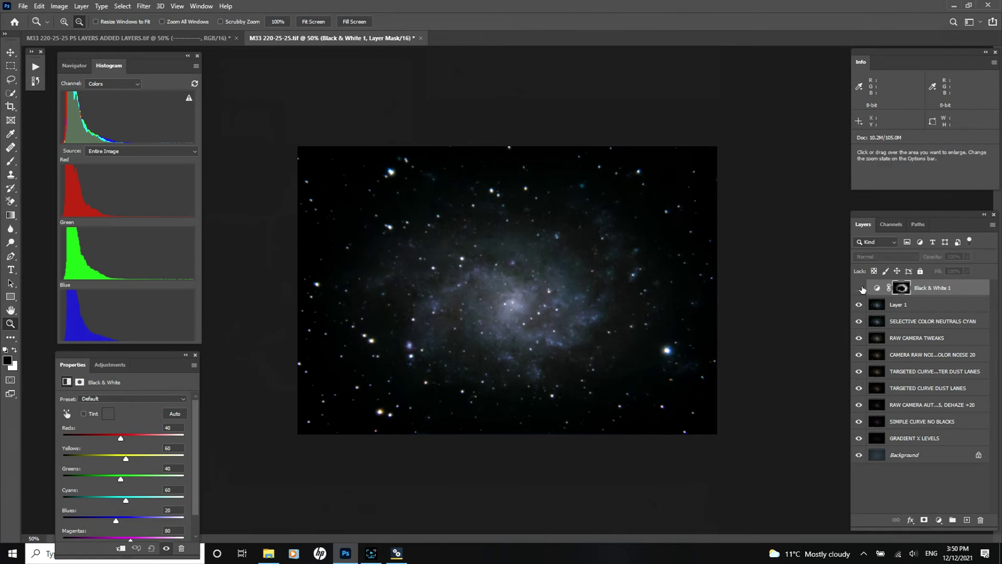
left_click(859, 288)
left_click(859, 288)
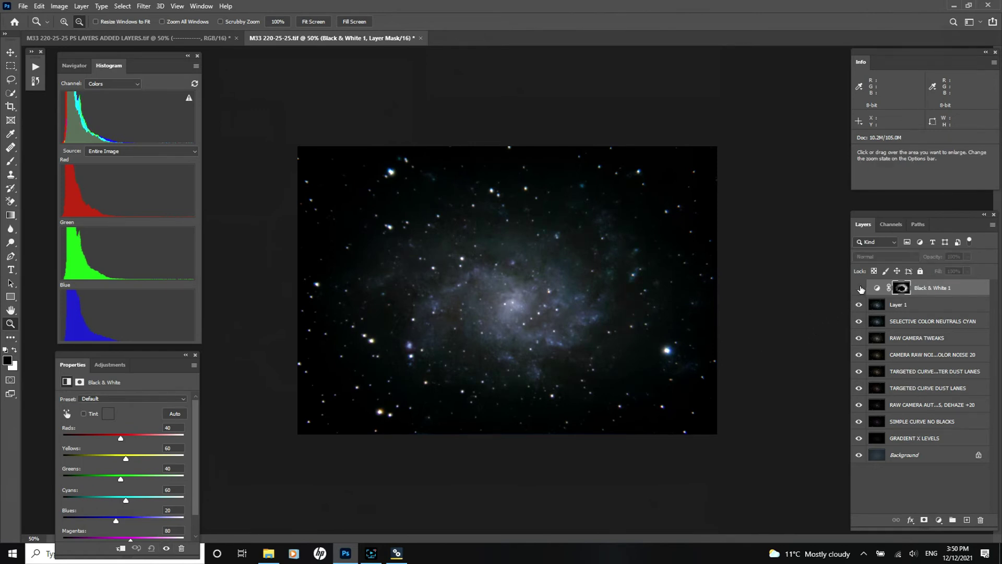
left_click(859, 289)
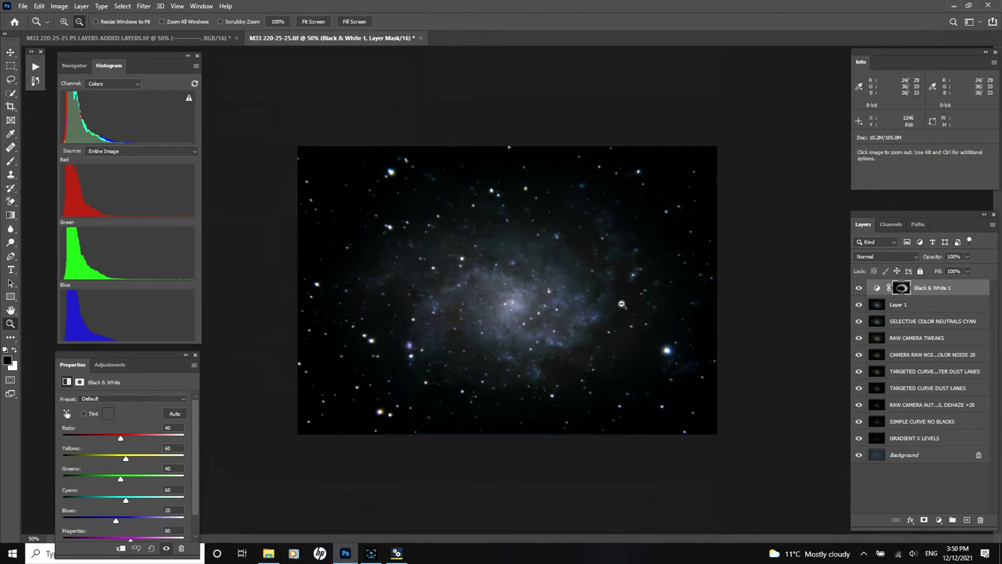
left_click(623, 305)
left_click(64, 21)
left_click(465, 290)
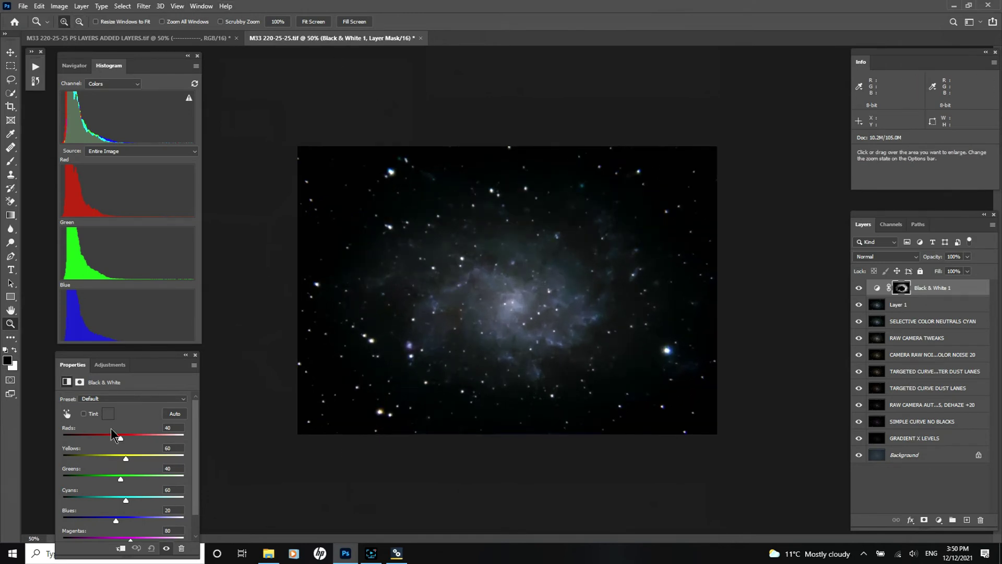
Step: Try the on-image adjustment and a slight cyan increase on the Black & White 1 layer, and choose the Custom preset
left_click(66, 414)
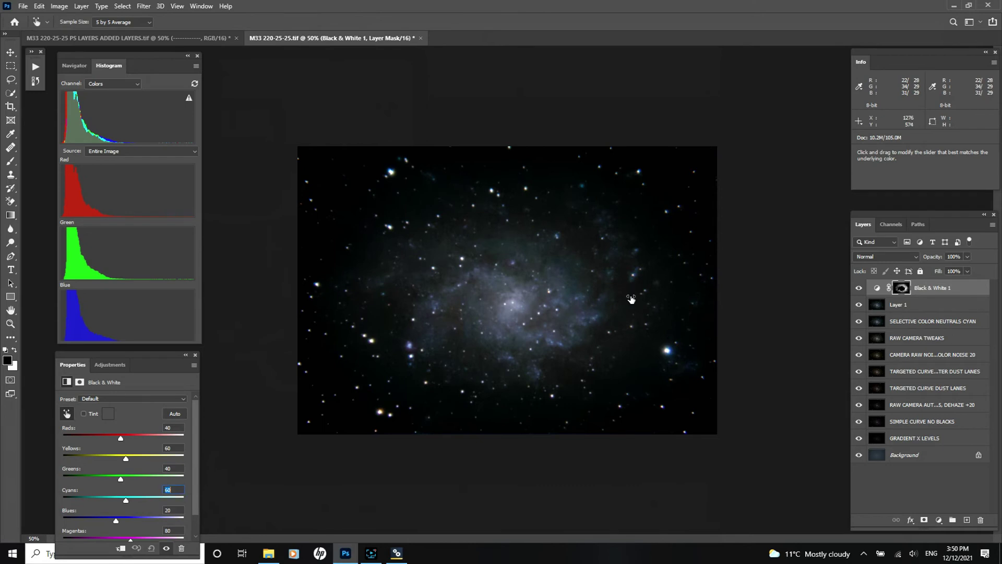
mouse_move(126, 500)
left_mouse_down()
mouse_move(152, 500)
mouse_move(105, 500)
mouse_move(130, 499)
left_mouse_up()
left_click(183, 400)
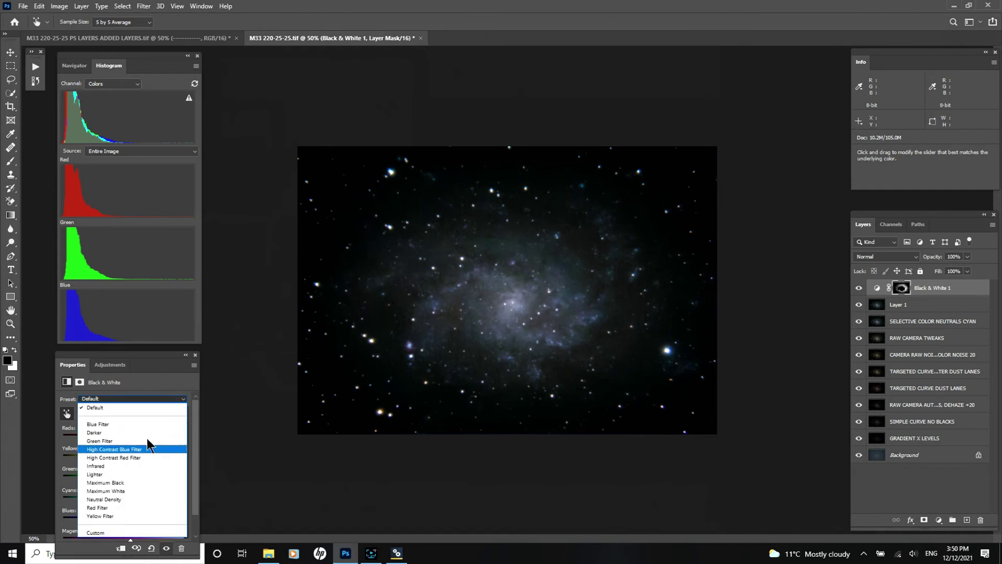
left_click(104, 533)
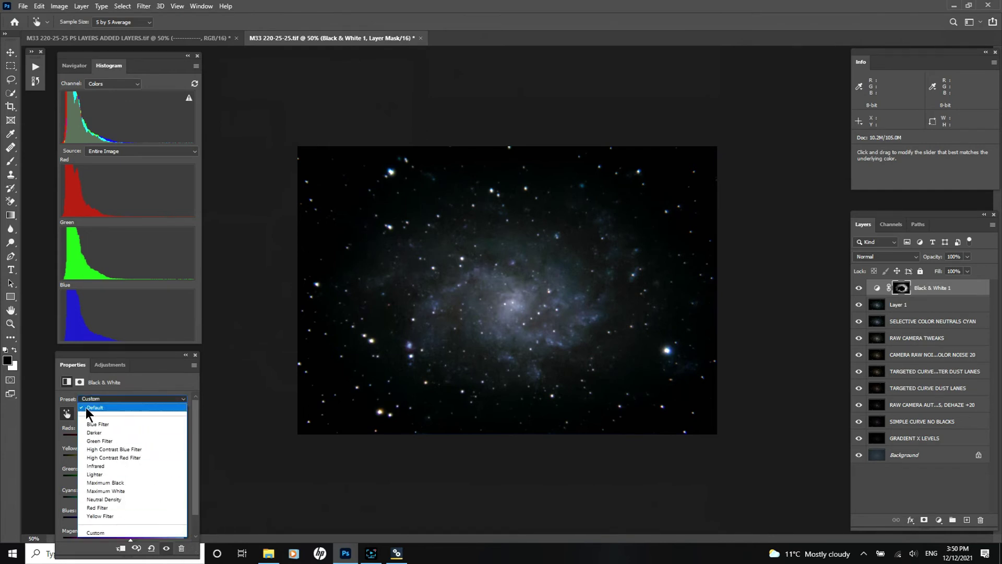
Step: Try the Maximum White and Maximum Black presets on the Black & White 1 layer and return it to Default
left_click(102, 490)
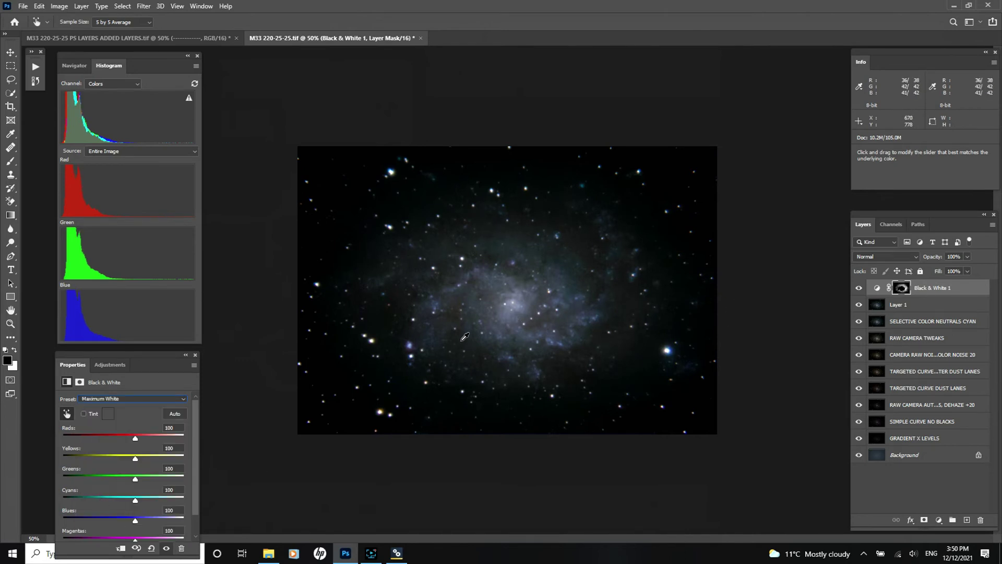
left_click(183, 399)
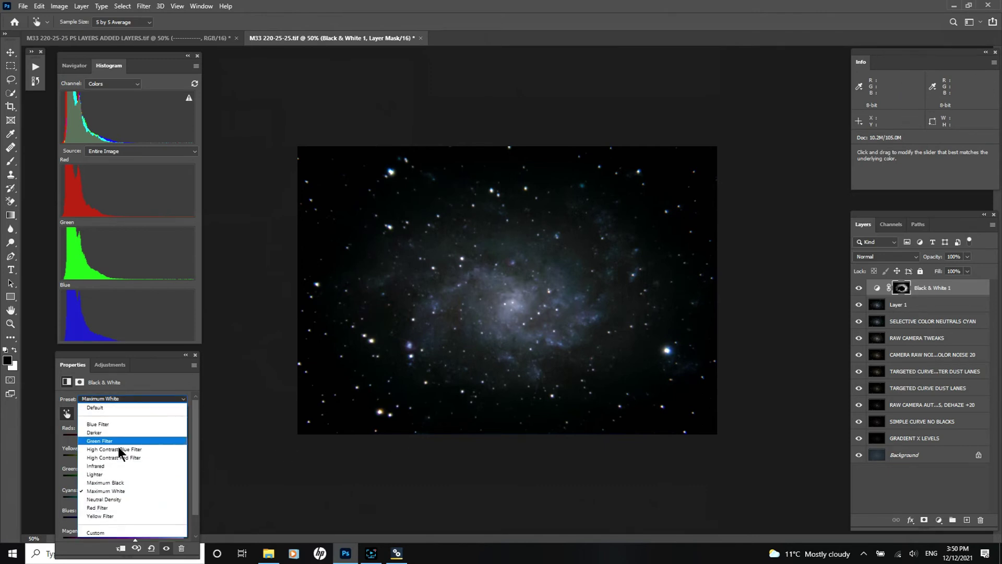
left_click(102, 482)
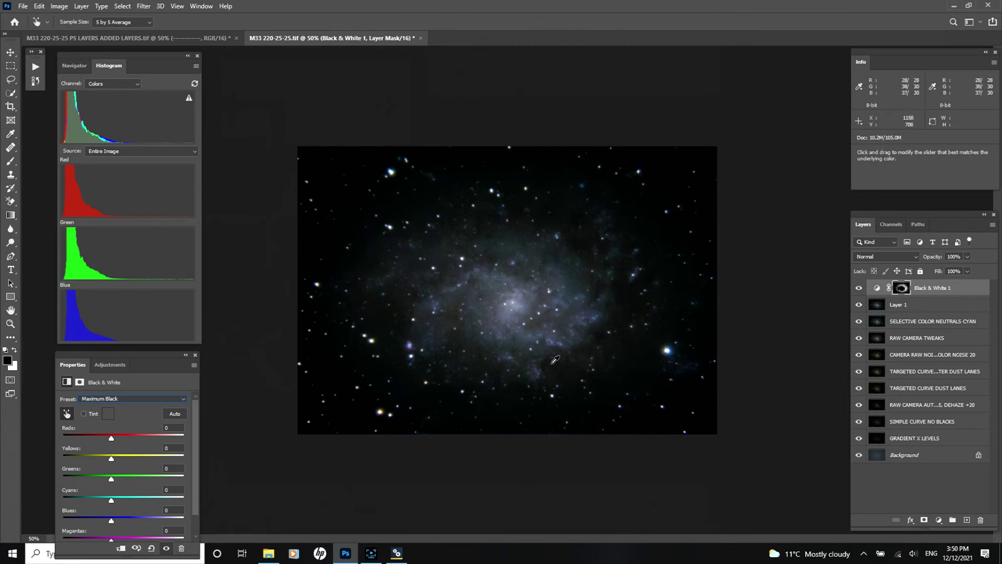
left_click(182, 400)
left_click(97, 405)
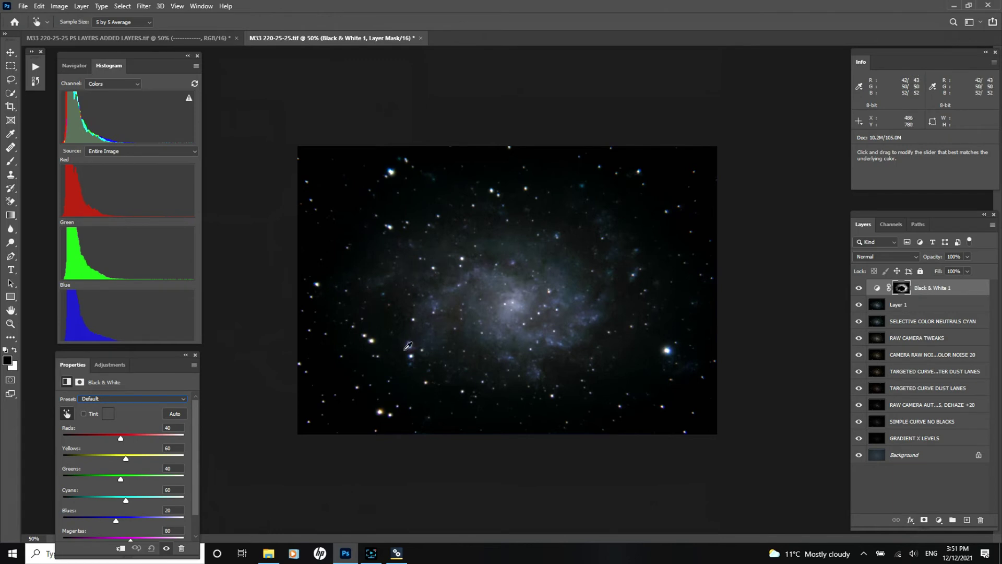
Step: Expand the Black & White 1 layer mask in Select and Mask with a Shift Edge of +14%
left_click(80, 383)
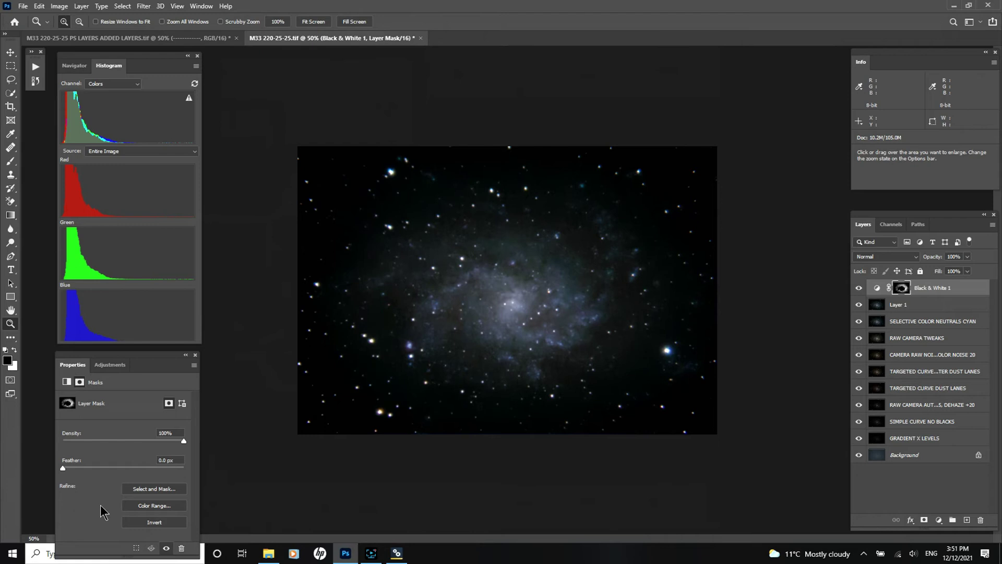
left_click(152, 489)
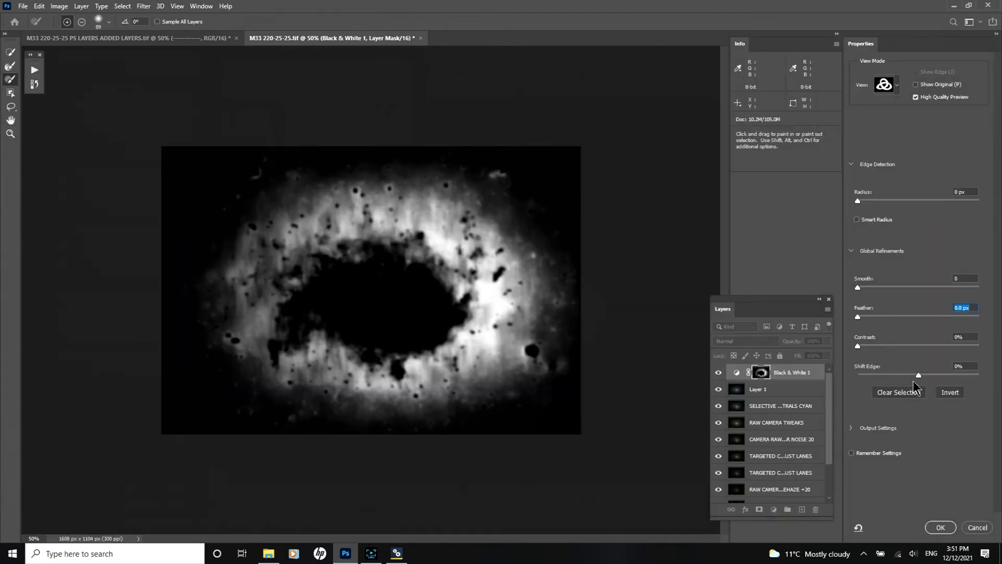
left_click_drag(920, 376, 927, 376)
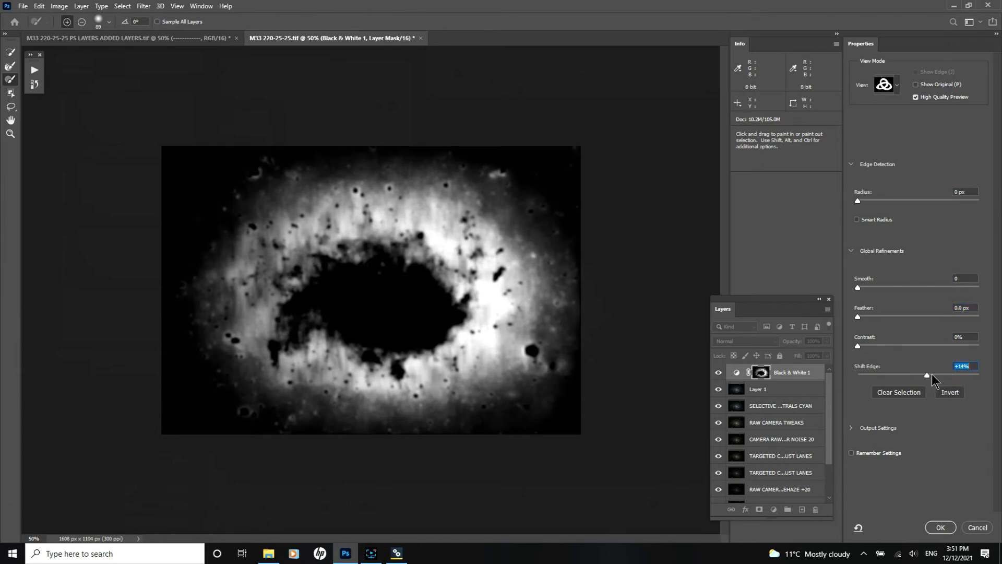
left_click(940, 527)
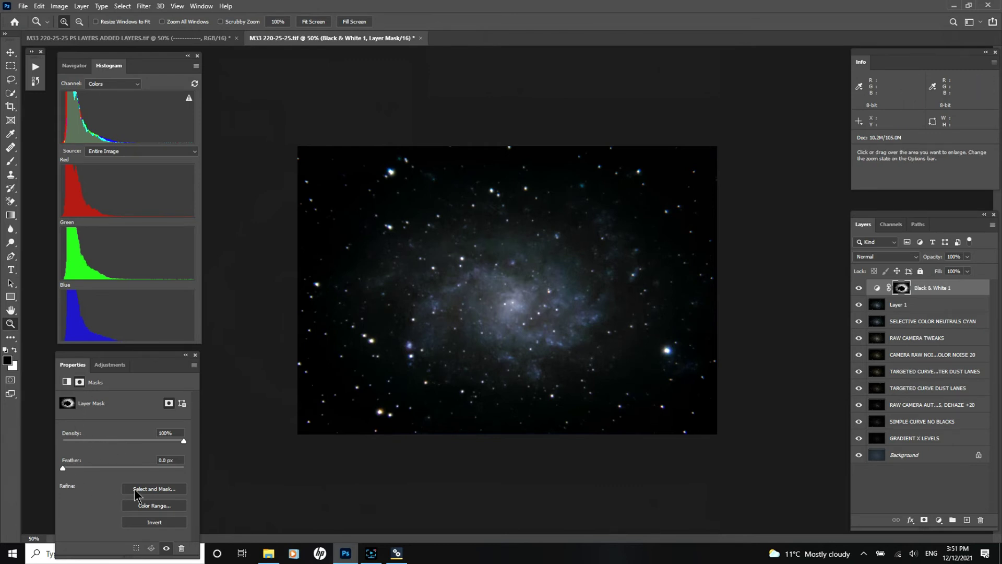
Step: Refine the Black & White 1 mask with Color Range, choosing the add-to-sample eyedropper and a Fuzziness of 36
left_click(154, 505)
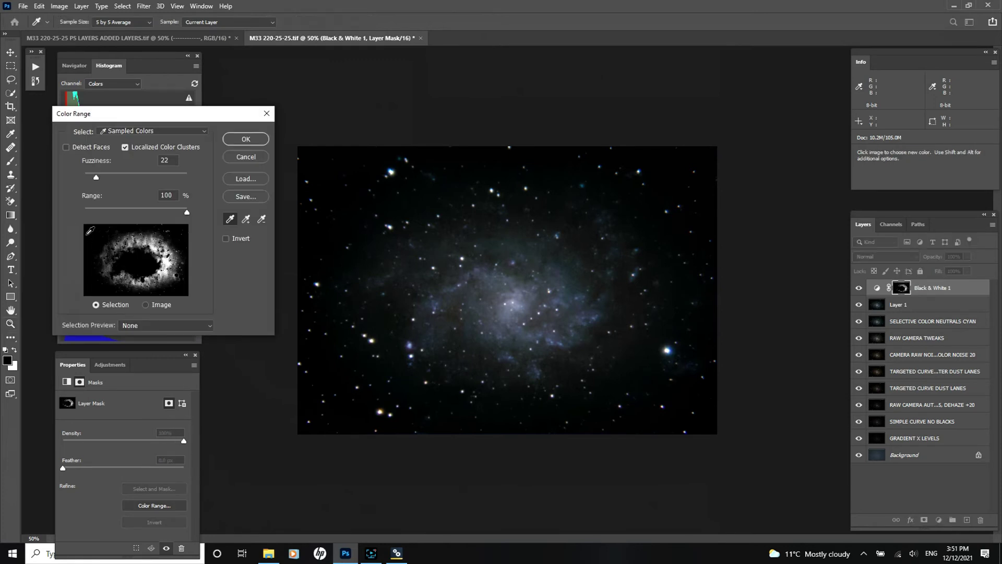
left_click(245, 220)
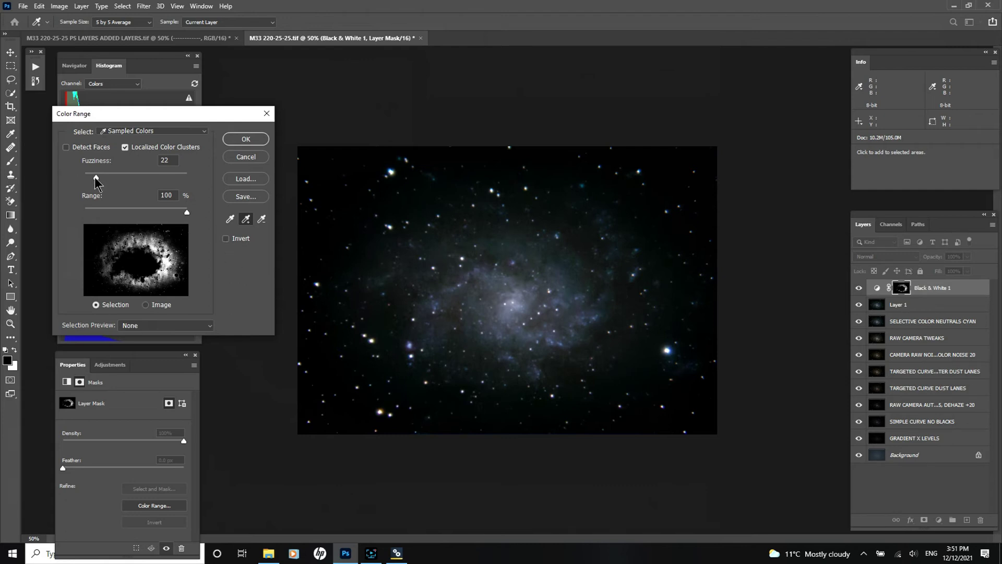
left_click_drag(98, 177, 103, 178)
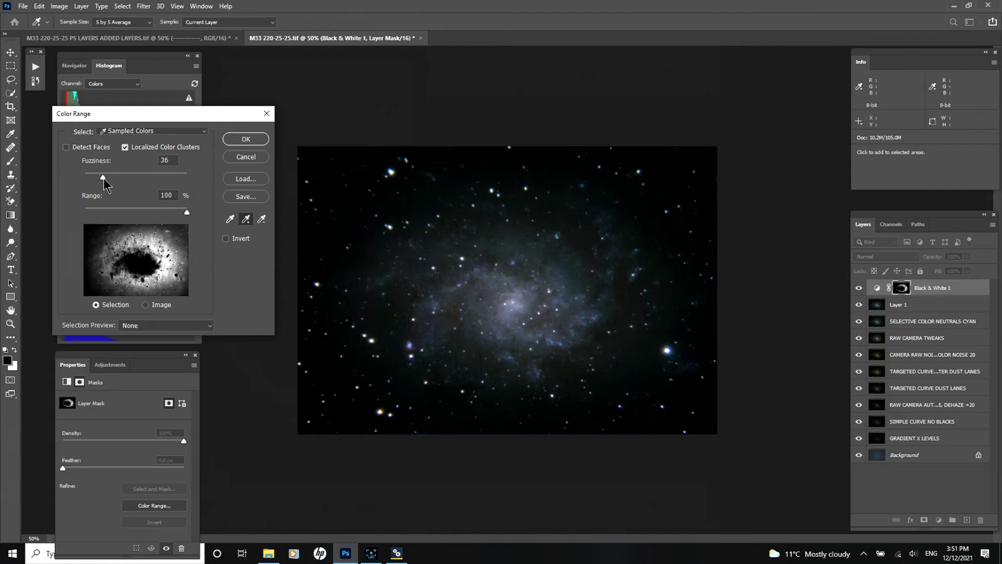
left_click(245, 141)
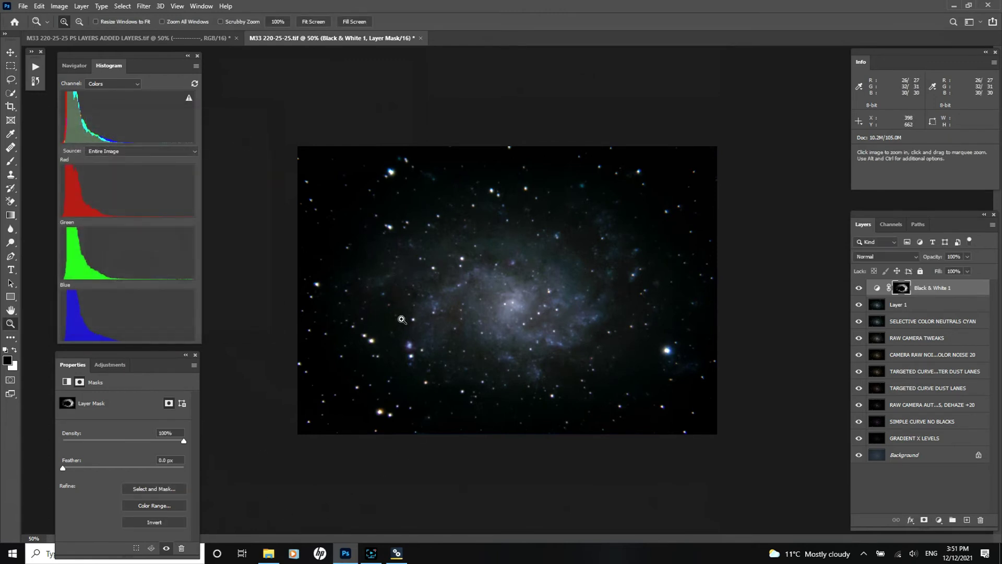
Step: Try adjusting the cyan tones of the Black & White 1 adjustment in the masked galaxy area
left_click(66, 382)
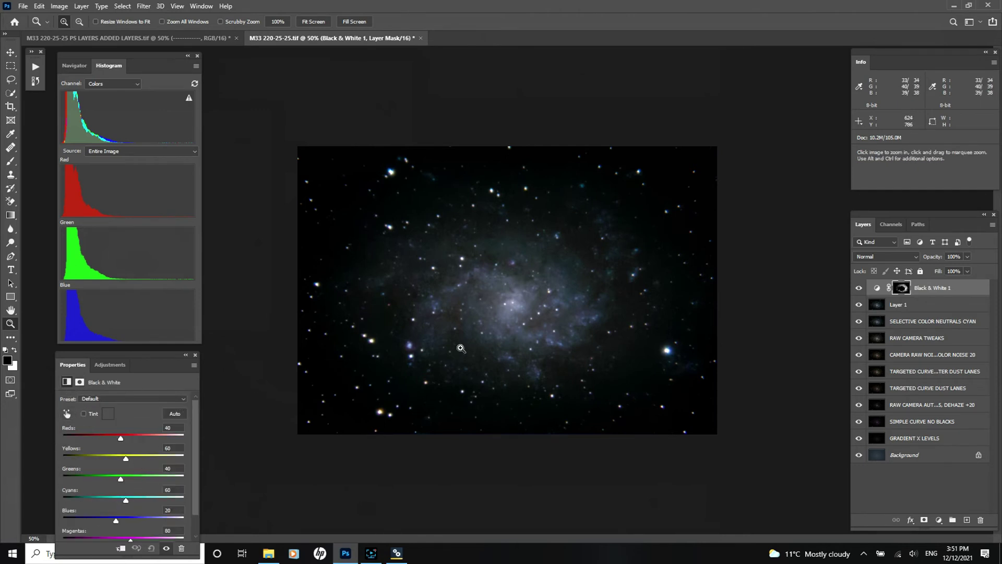
left_click(394, 295)
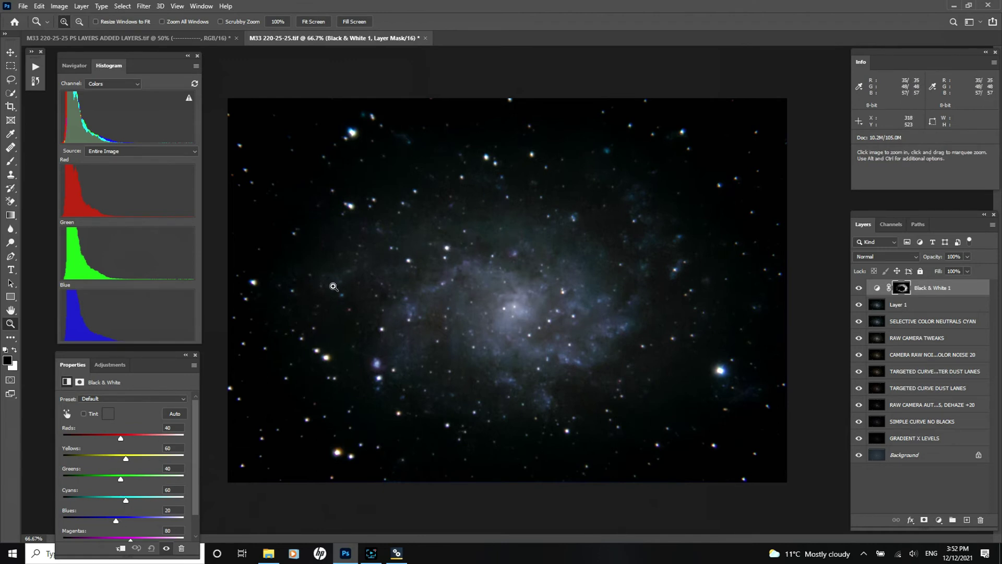
left_click(67, 413)
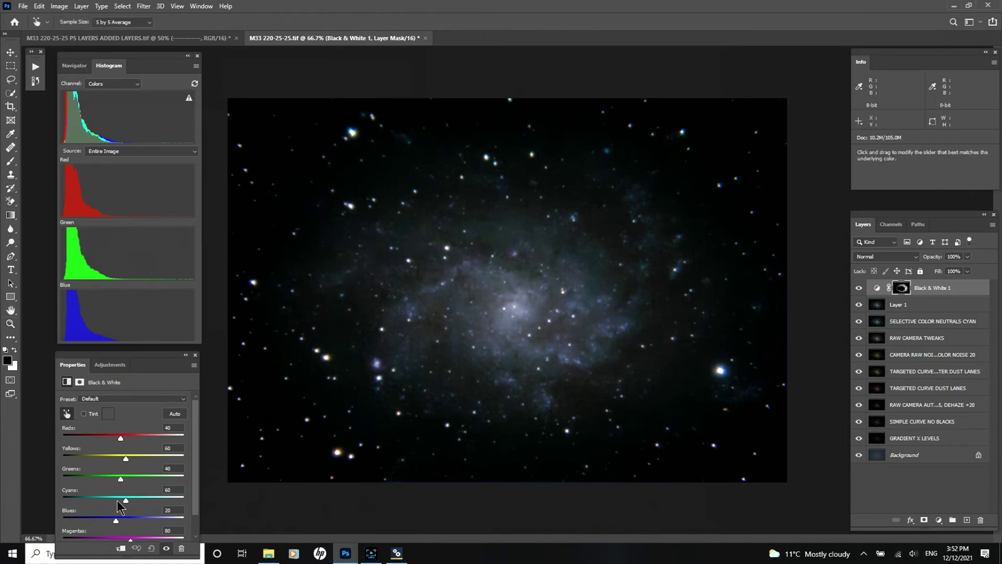
mouse_move(126, 504)
left_mouse_down()
mouse_move(110, 504)
mouse_move(133, 507)
mouse_move(106, 514)
mouse_move(143, 514)
mouse_move(123, 513)
mouse_move(135, 519)
left_mouse_up()
Step: Delete the Black & White 1 adjustment layer
left_click_drag(920, 290, 980, 520)
key("z")
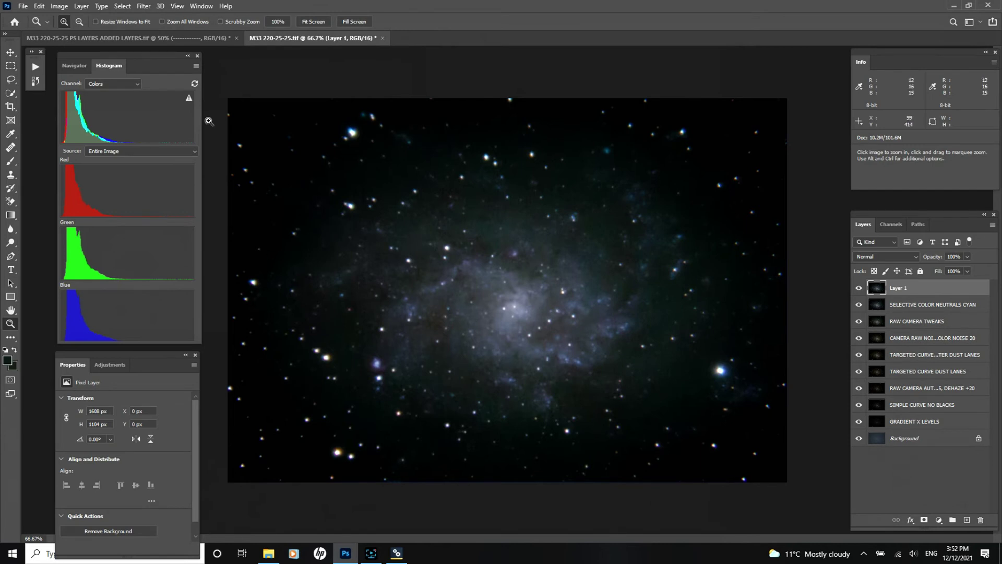
left_click(513, 354, "alt")
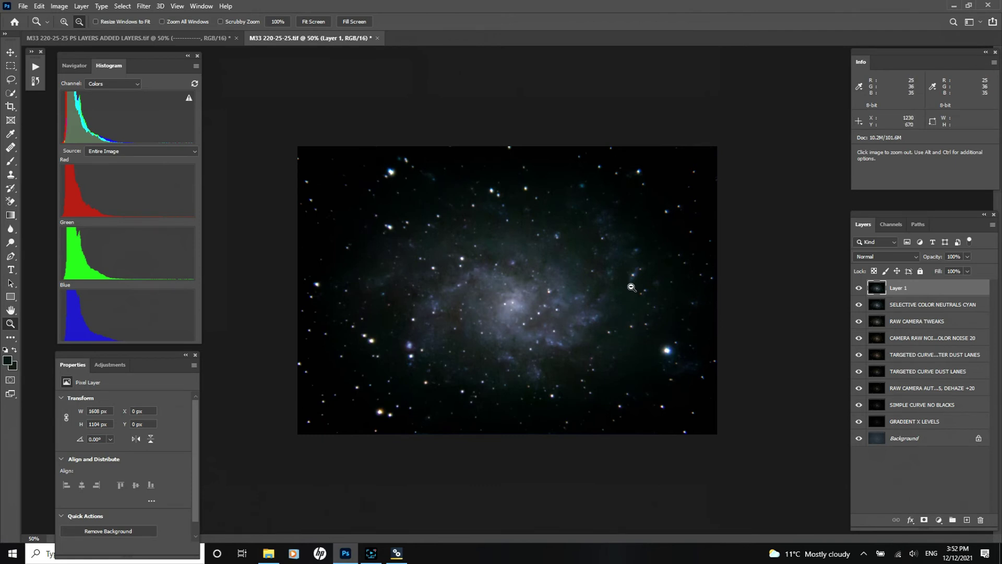
Step: Apply the DeepSkyColors Hasta La Vista, Green! filter to Layer 1 at Strong to remove green noise
left_click(142, 7)
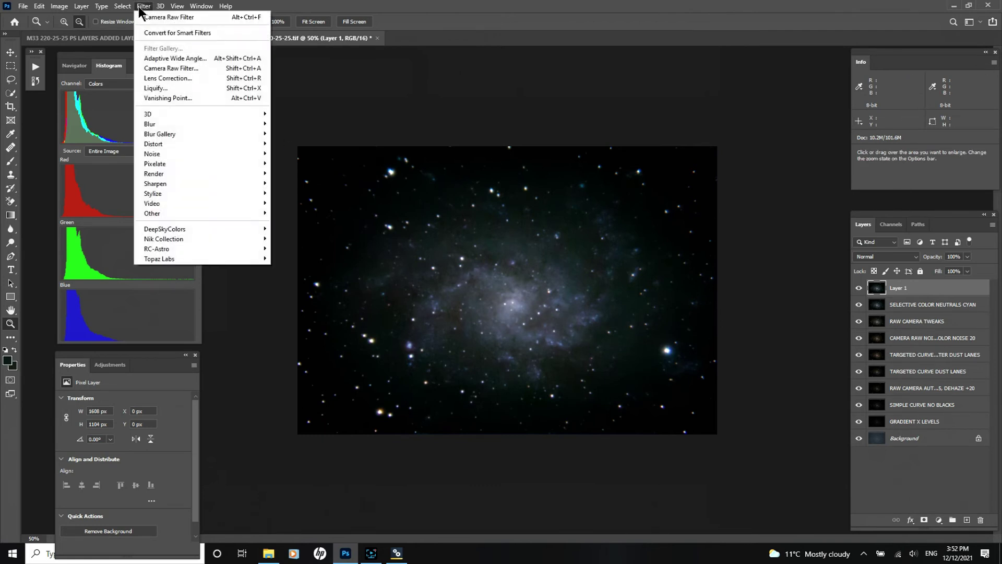
mouse_move(152, 227)
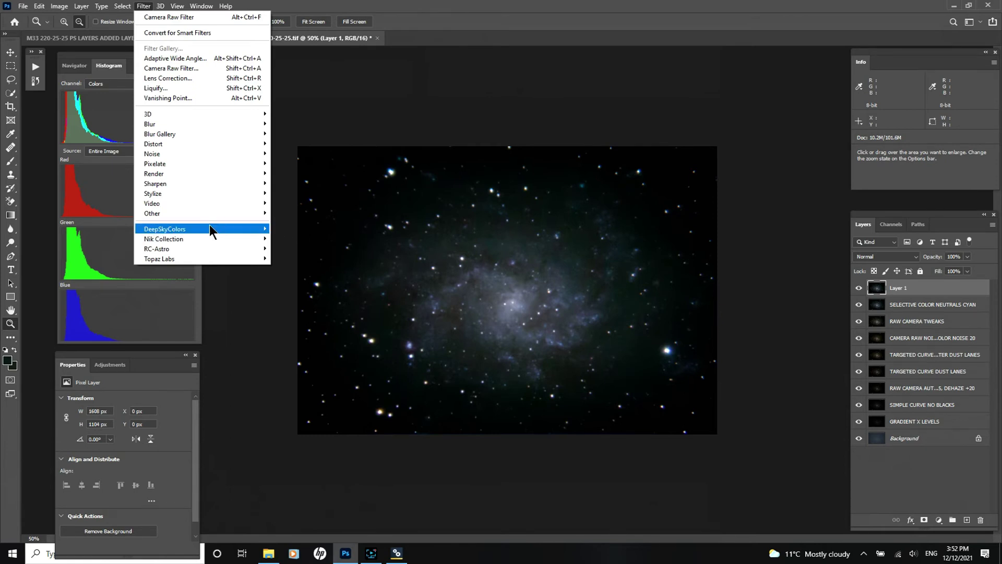
left_click(281, 230)
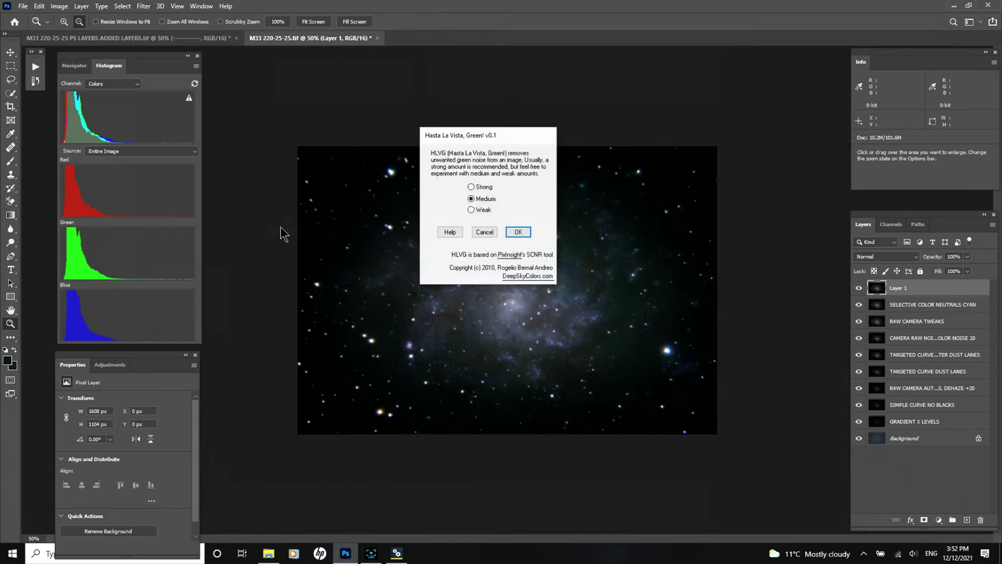
left_click_drag(500, 131, 727, 75)
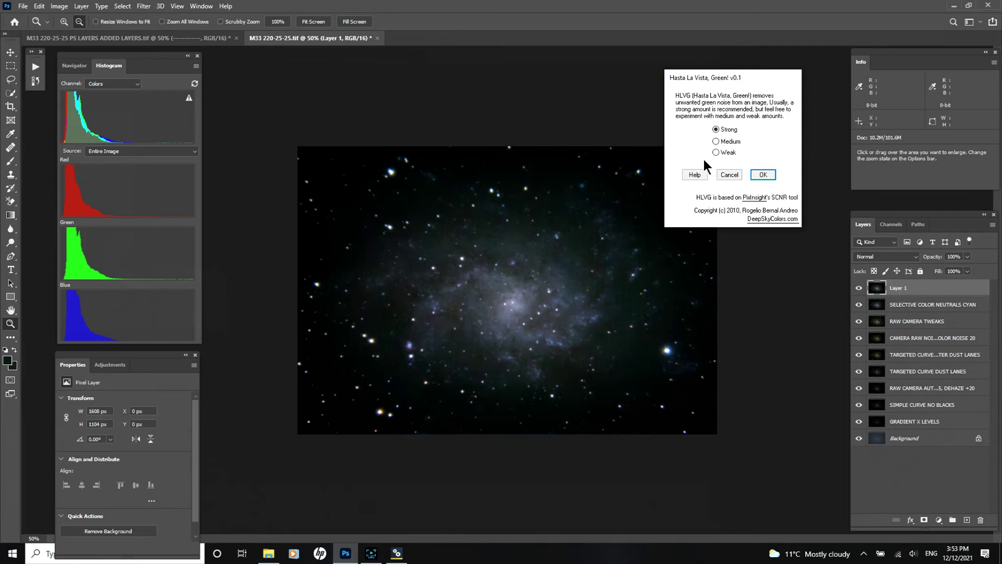
left_click(765, 174)
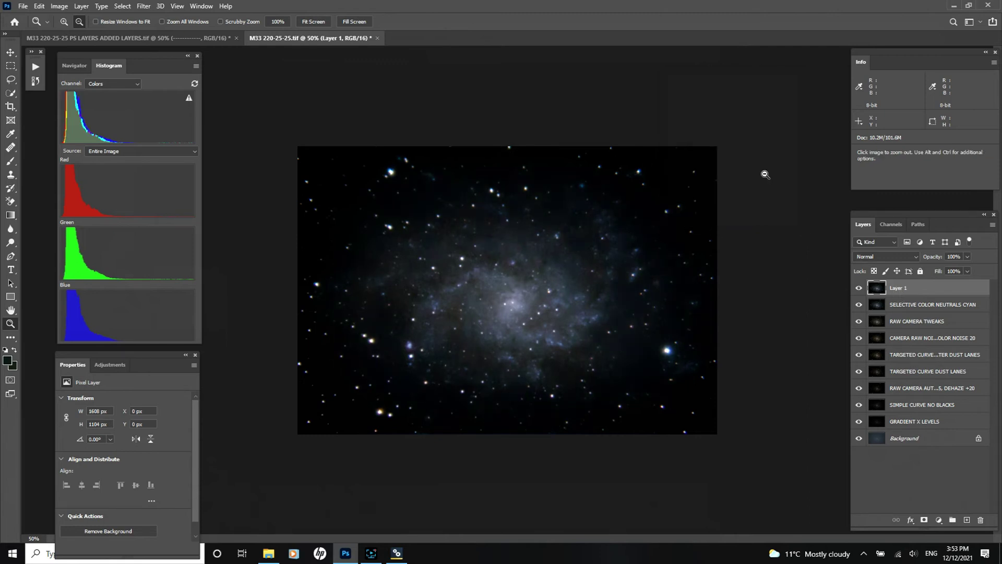
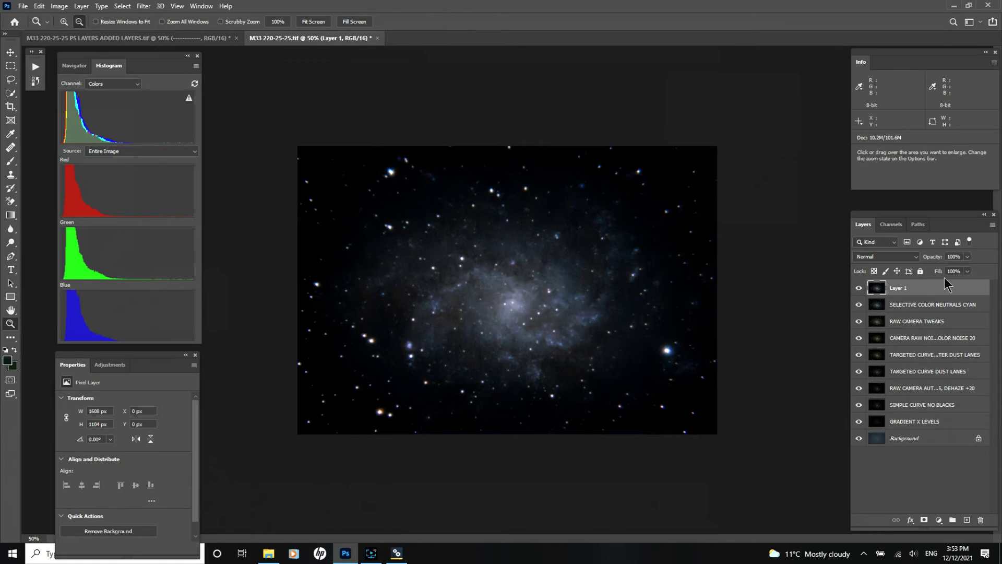
Step: Reduce Layer 1's opacity to 80% and toggle its visibility to compare the image before and after
left_click(967, 257)
left_click_drag(946, 273, 943, 273)
left_click(859, 287)
left_click(858, 288)
left_click(858, 288)
left_click(858, 288)
left_click(860, 288)
left_click(859, 288)
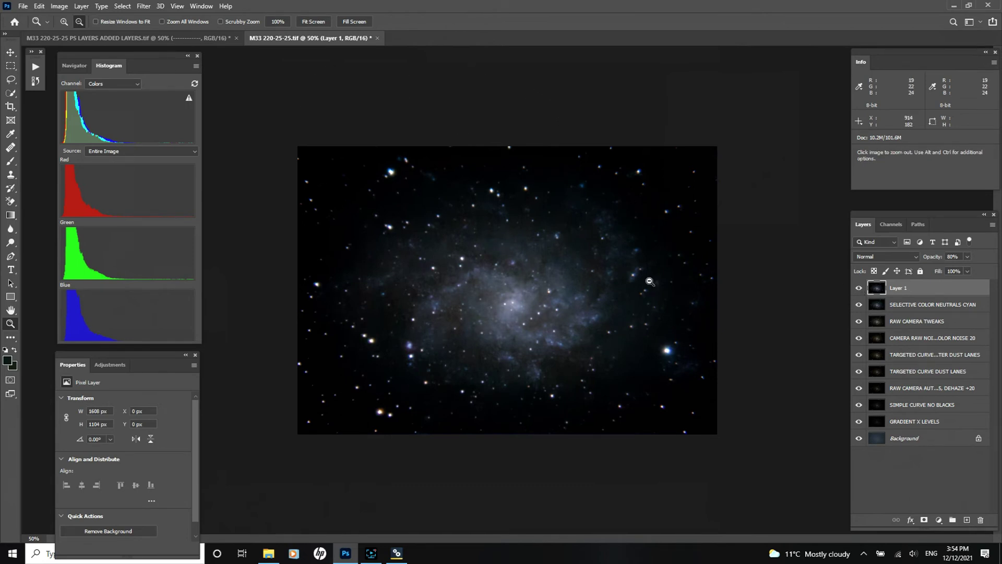
Step: Rename Layer 1 as HLVG and stamp all visible layers into a new layer above it
double_click(898, 289)
key("Return")
key("ctrl+shift+alt+e")
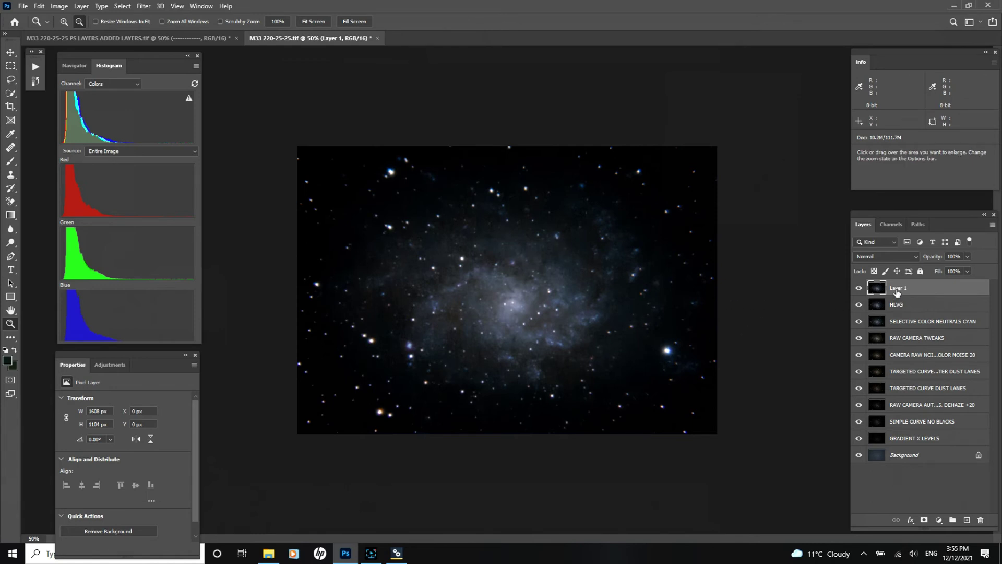
left_click(858, 288)
left_click(857, 290)
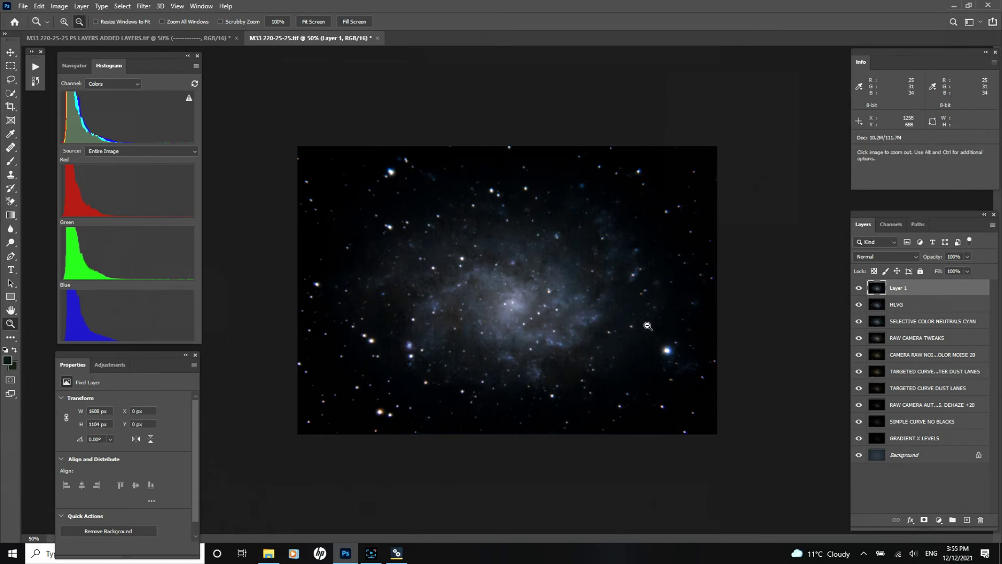
Step: Open the new top layer in the Camera Raw filter and create a new brush mask
left_click(143, 5)
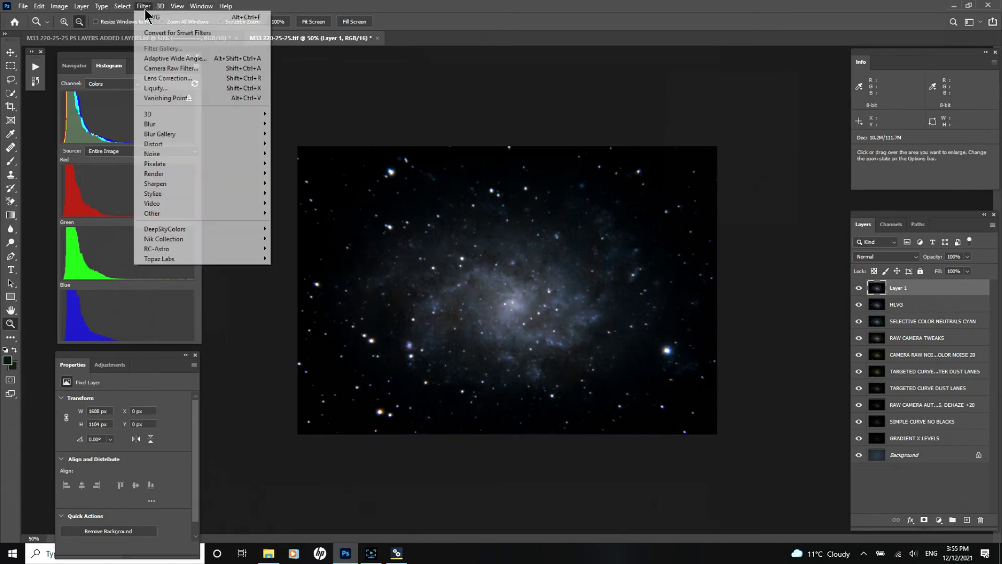
left_click(158, 69)
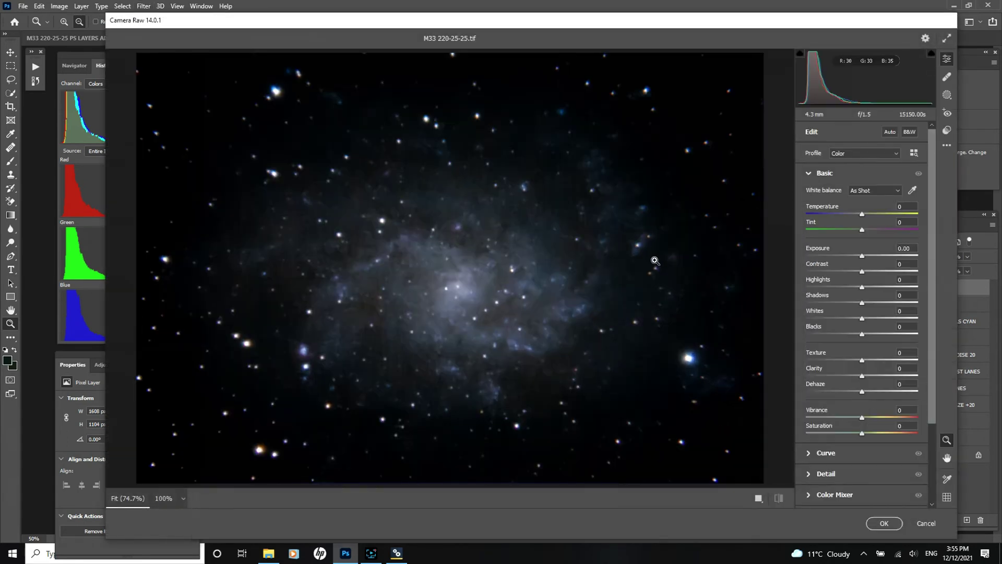
left_click_drag(460, 281, 438, 281)
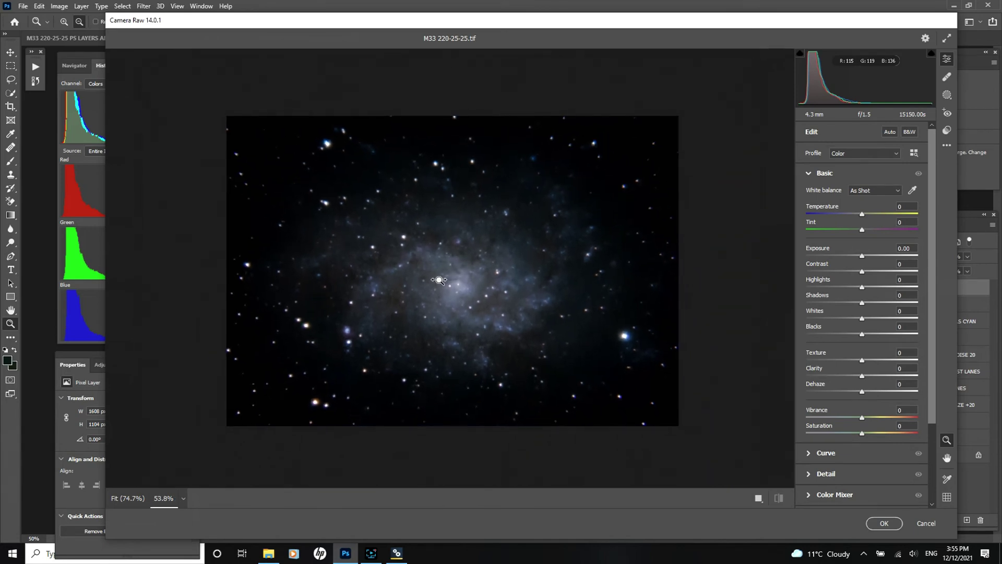
left_click(948, 96)
left_click(824, 202)
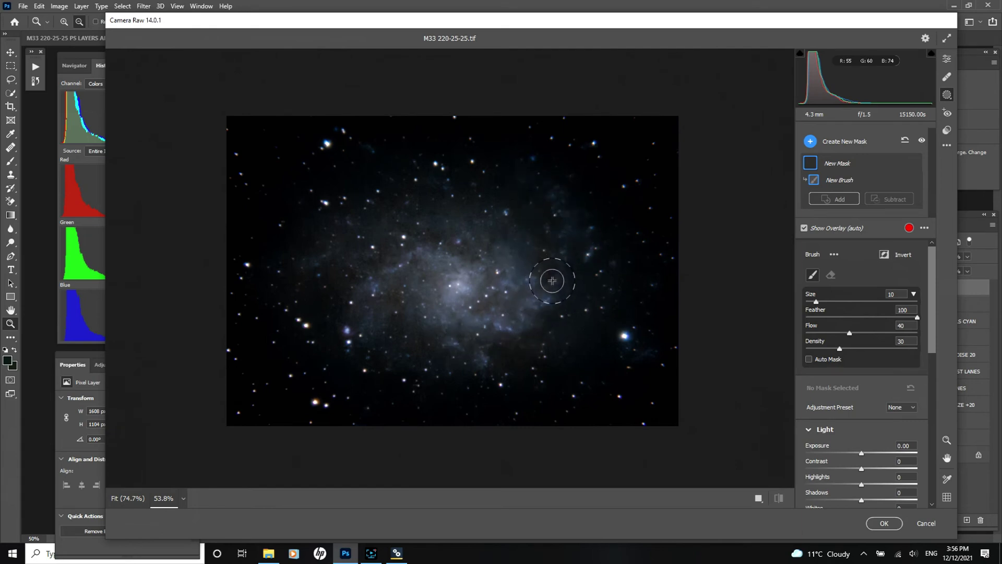
Step: Paint the brush mask over the galaxy's faint outer spiral arms, all around the bright core
mouse_move(557, 273)
left_mouse_down()
mouse_move(565, 244)
mouse_move(541, 177)
left_mouse_up()
mouse_move(577, 282)
left_mouse_down()
mouse_move(589, 228)
mouse_move(561, 188)
left_mouse_up()
mouse_move(557, 296)
left_mouse_down()
mouse_move(592, 290)
mouse_move(617, 253)
mouse_move(623, 183)
left_mouse_up()
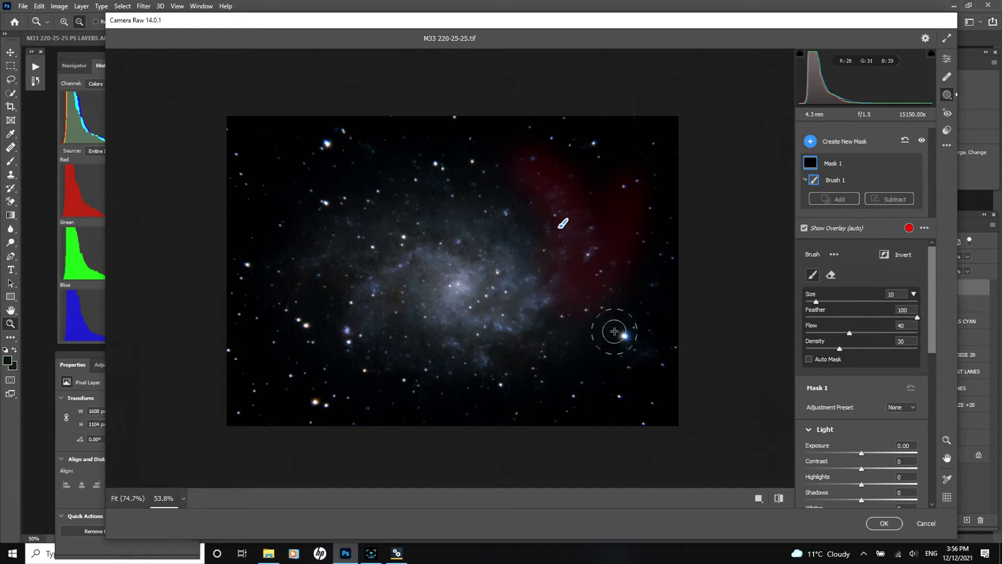
mouse_move(481, 218)
left_mouse_down()
mouse_move(416, 163)
mouse_move(335, 139)
left_mouse_up()
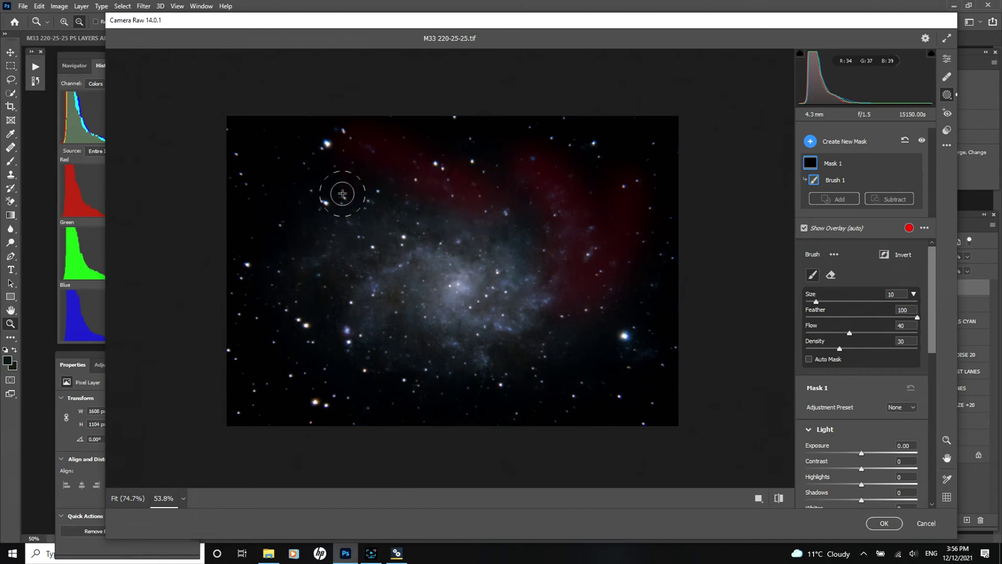
left_click_drag(409, 205, 251, 228)
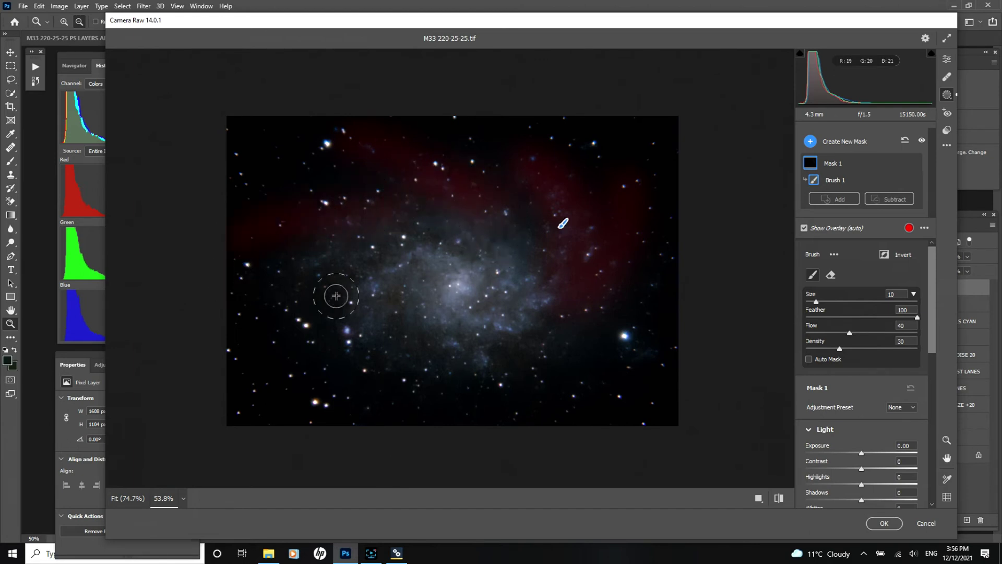
mouse_move(356, 235)
left_mouse_down()
mouse_move(291, 269)
mouse_move(278, 311)
mouse_move(319, 302)
mouse_move(314, 294)
mouse_move(287, 339)
mouse_move(301, 361)
mouse_move(306, 335)
mouse_move(307, 371)
mouse_move(328, 365)
mouse_move(328, 349)
mouse_move(404, 381)
mouse_move(516, 391)
mouse_move(679, 372)
left_mouse_up()
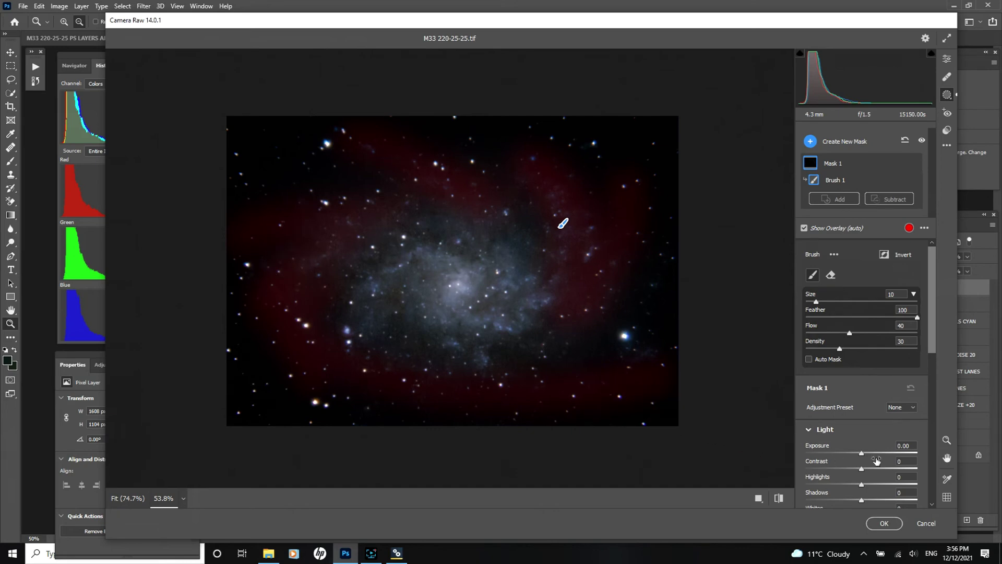
Step: Try an exposure of +4.00 on the painted outer-arm mask
scroll(930, 330, "down", 2)
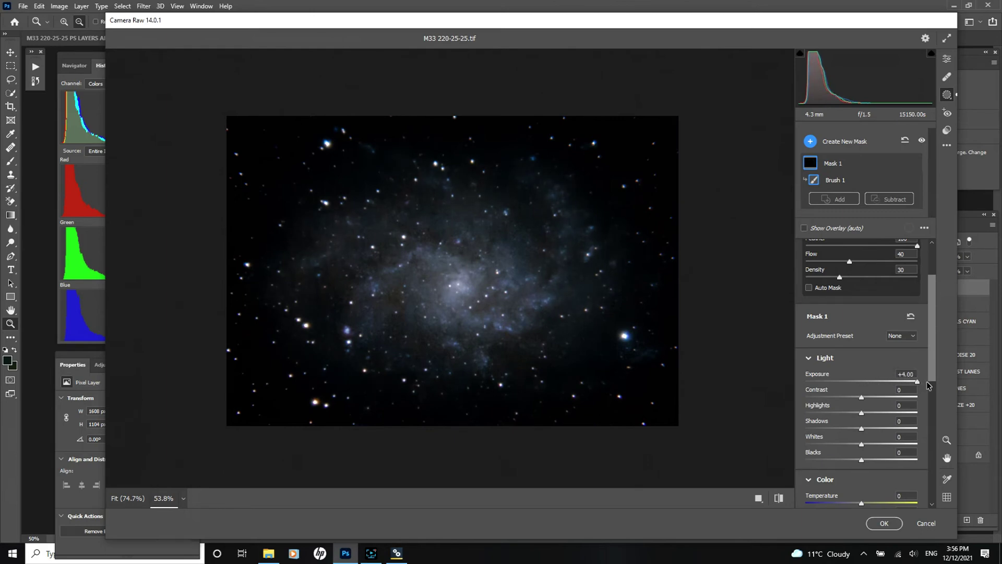
mouse_move(917, 382)
left_mouse_down()
mouse_move(820, 382)
mouse_move(934, 381)
left_mouse_up()
key("Up")
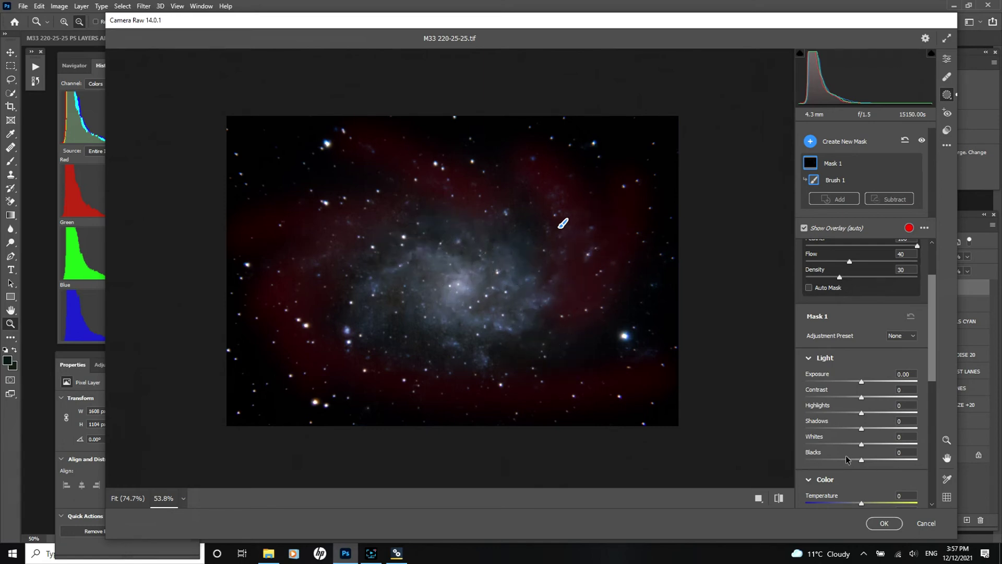
Step: Set the outer-arm mask's exposure to +2.00 and apply the Camera Raw filter
left_click_drag(861, 385, 881, 385)
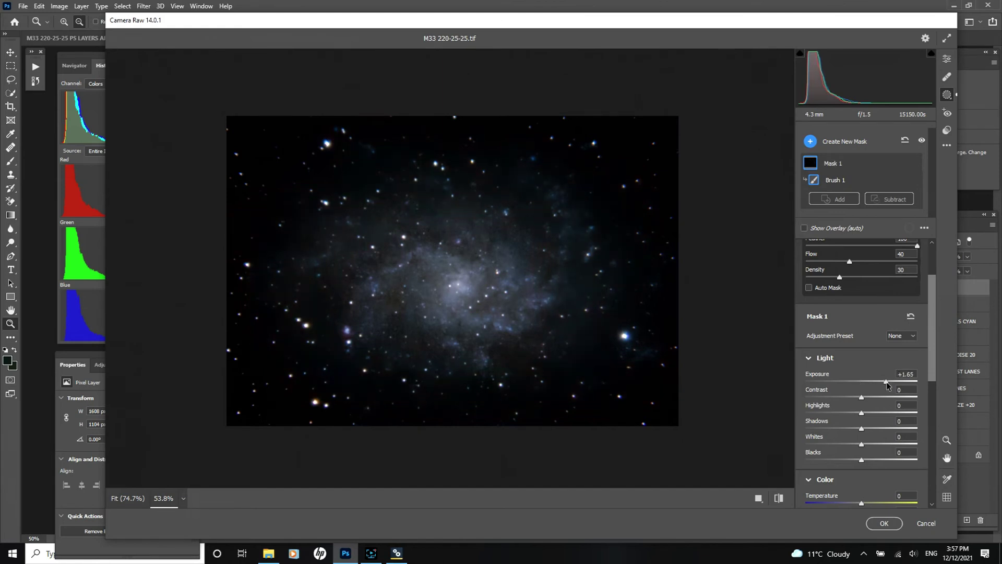
left_click_drag(889, 382, 889, 381)
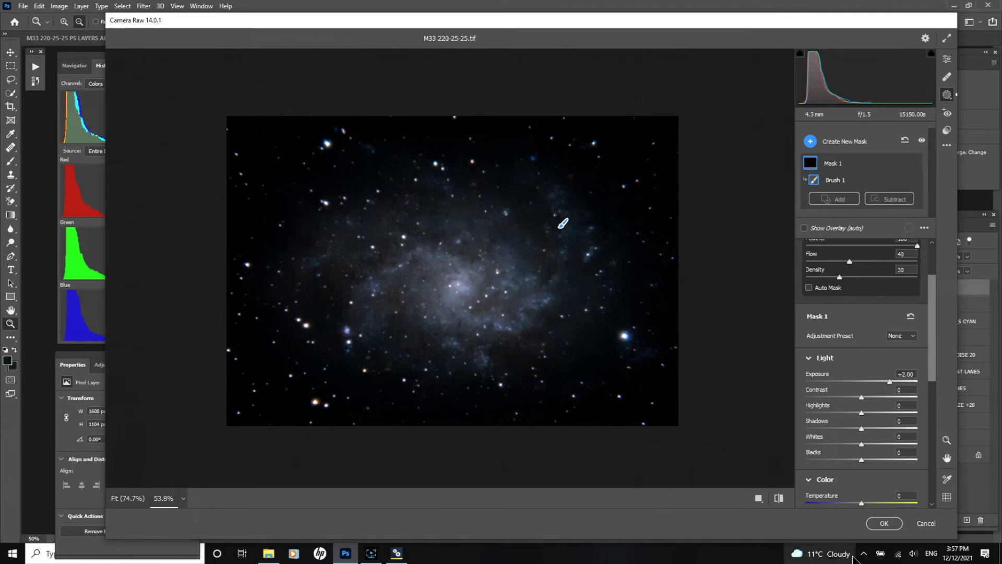
left_click(877, 524)
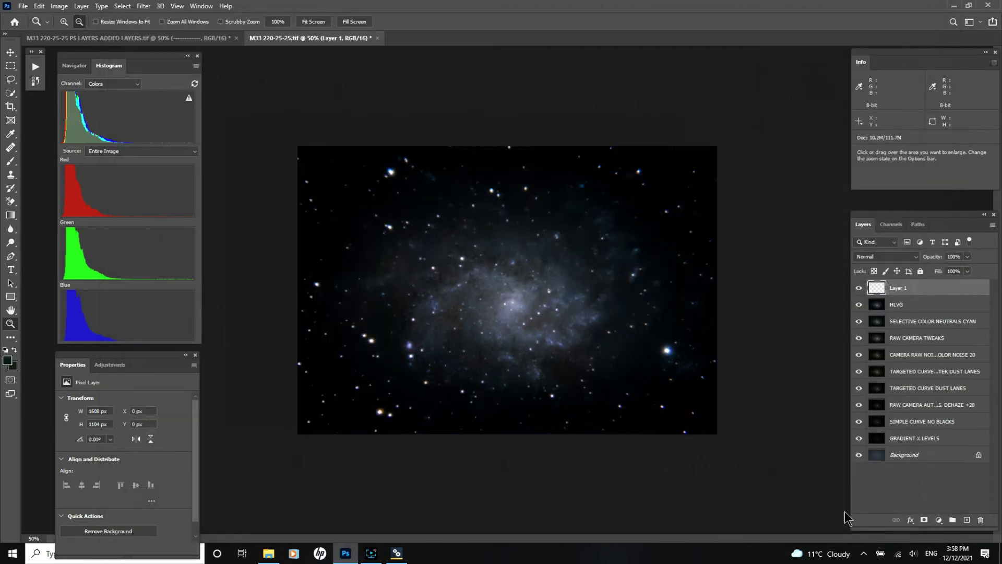
Step: Compare the galaxy's outer arms with the top layer hidden and shown, at several magnifications
left_click(859, 289)
left_click(859, 288)
left_click(858, 288)
left_click(859, 288)
left_click(859, 289)
left_click(858, 289)
left_click(538, 333, "alt")
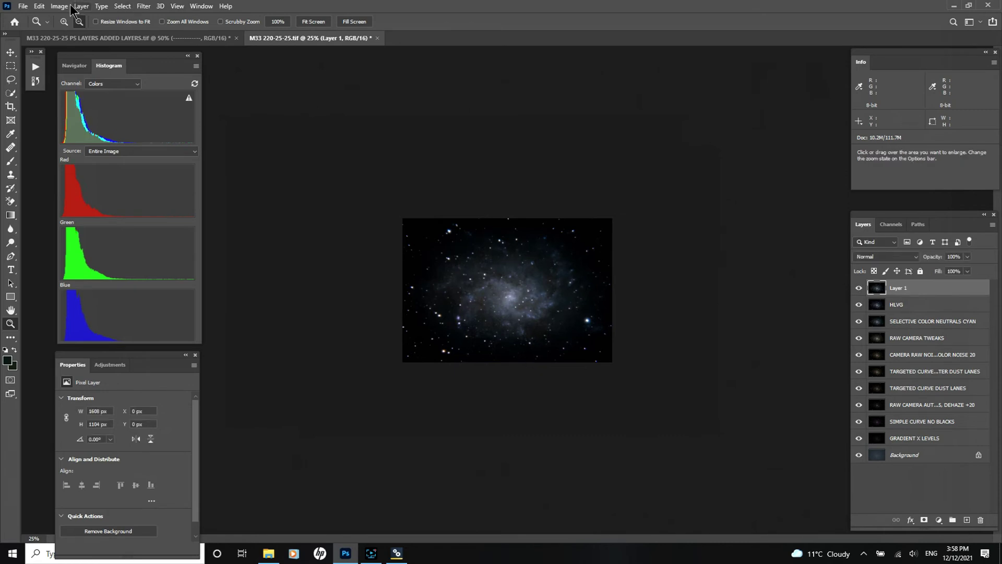
left_click_drag(458, 289, 458, 289)
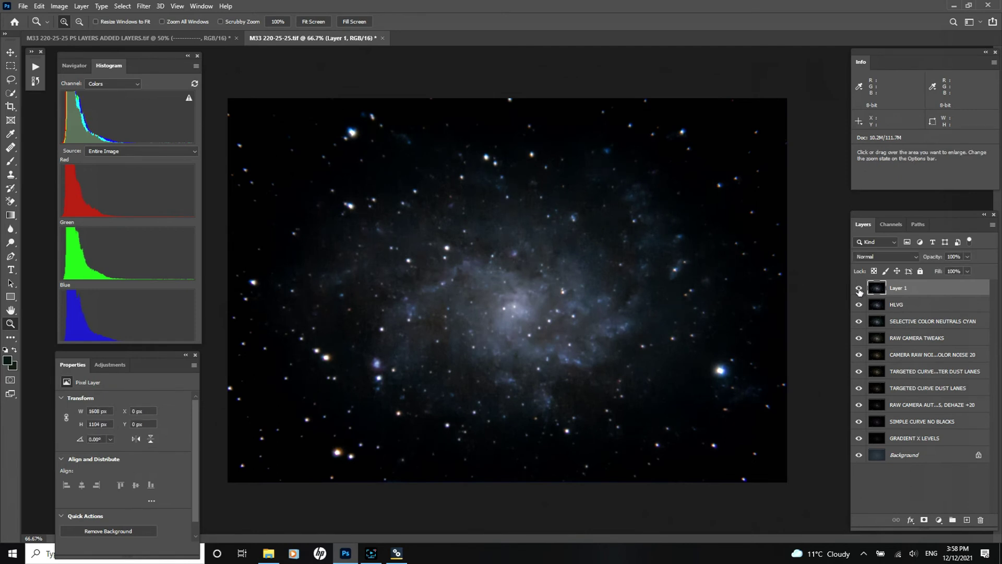
left_click(858, 289)
left_click(859, 288)
left_click(79, 22)
left_click(470, 280)
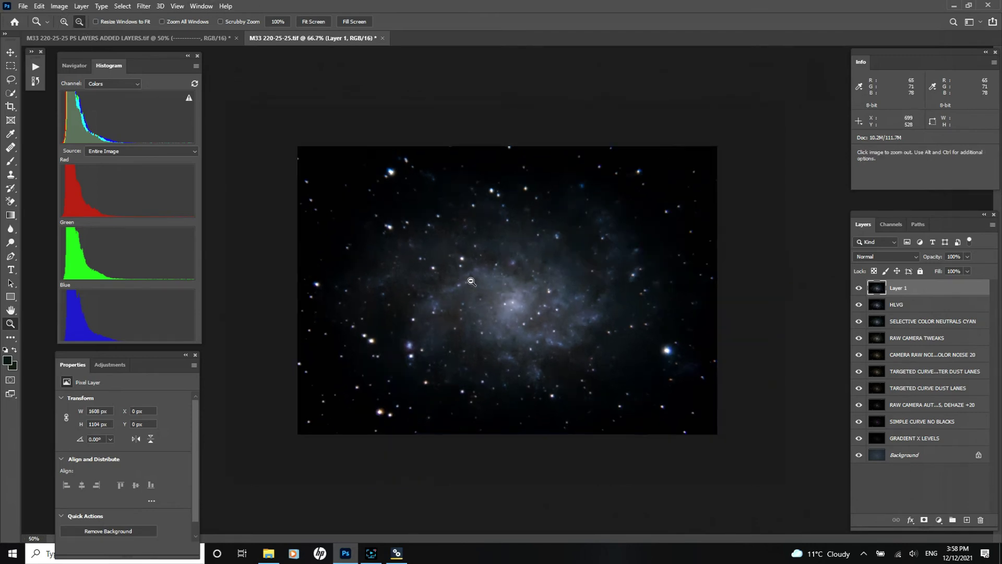
left_click(545, 351)
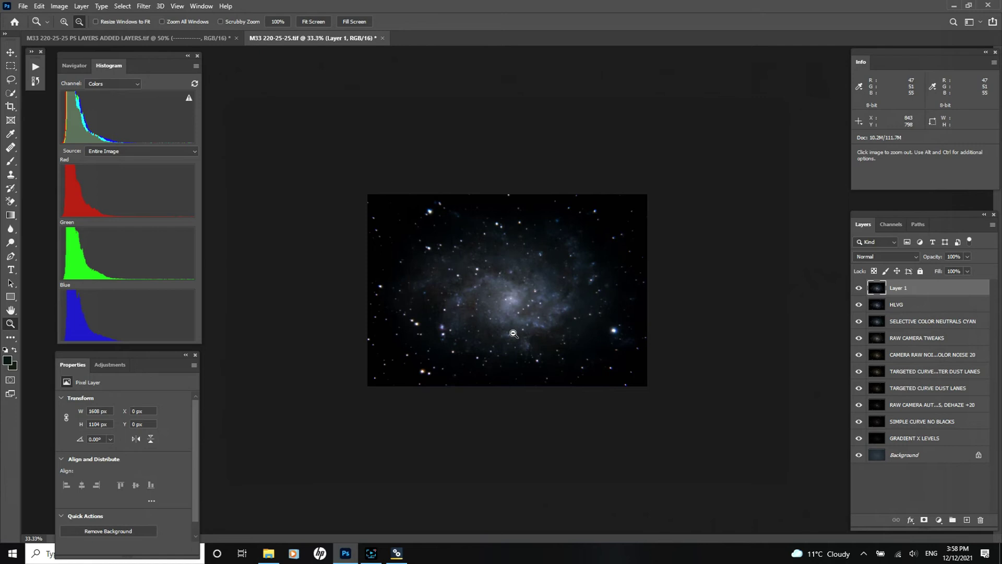
Step: Rename the top layer as RAW CAMERA BRUSH MASK NEBULOSITY
double_click(895, 290)
type("TA")
type("BRUSH M")
type("ASK N")
type("EBULOSITY")
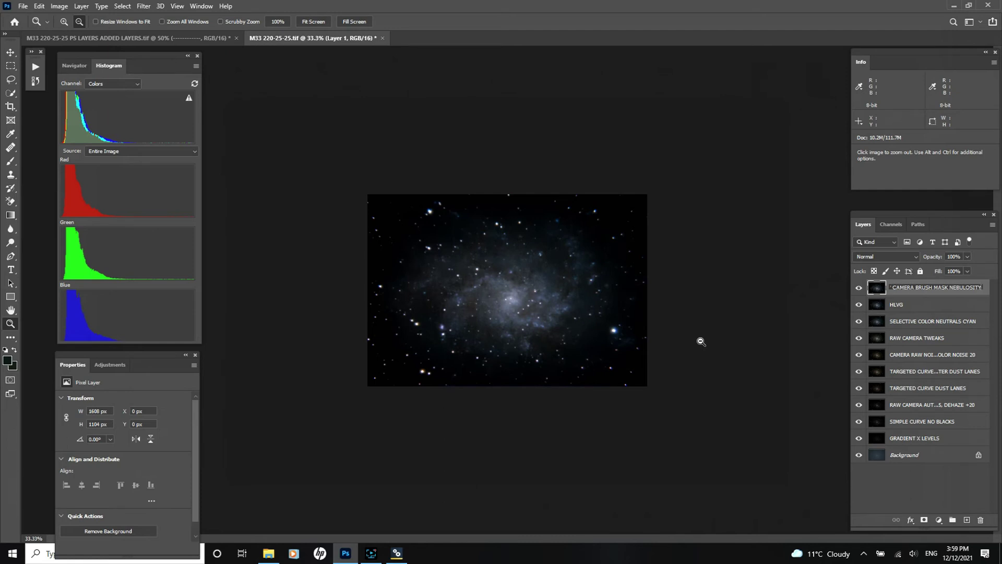
key("Return")
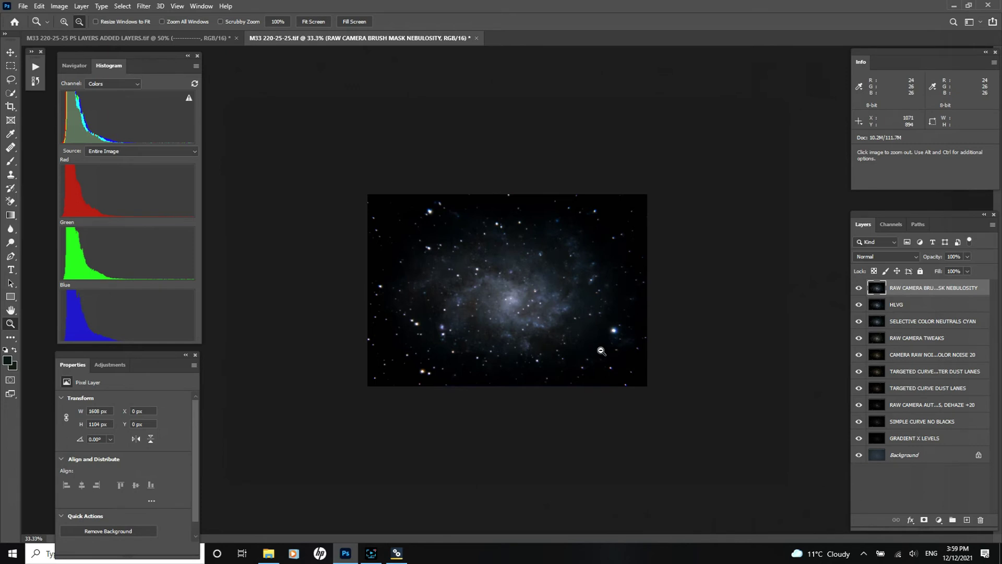
Step: Stamp all visible layers into a new top layer and start a brush mask on it in the Camera Raw filter
left_click(63, 22)
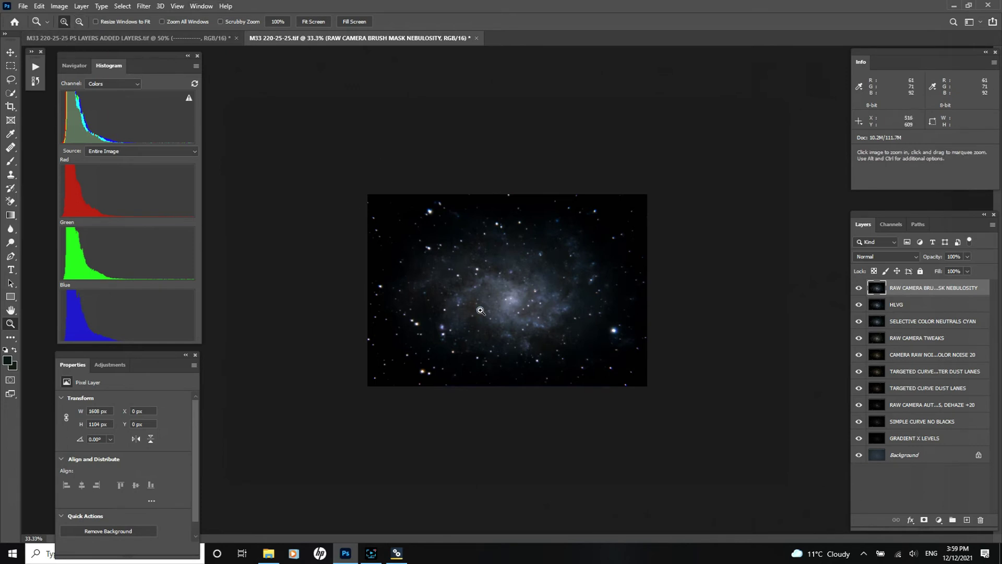
left_click(480, 311)
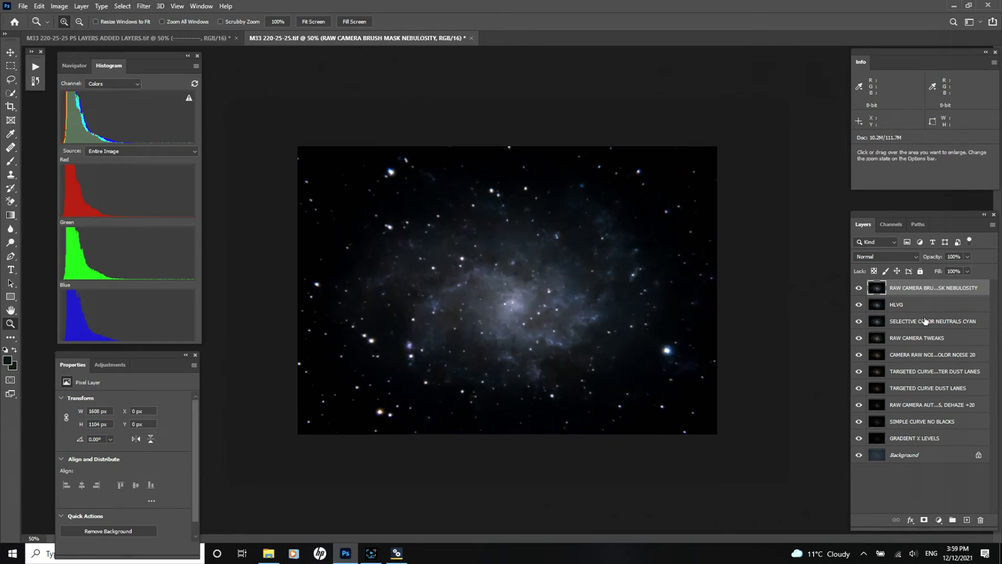
key("ctrl+shift+alt+e")
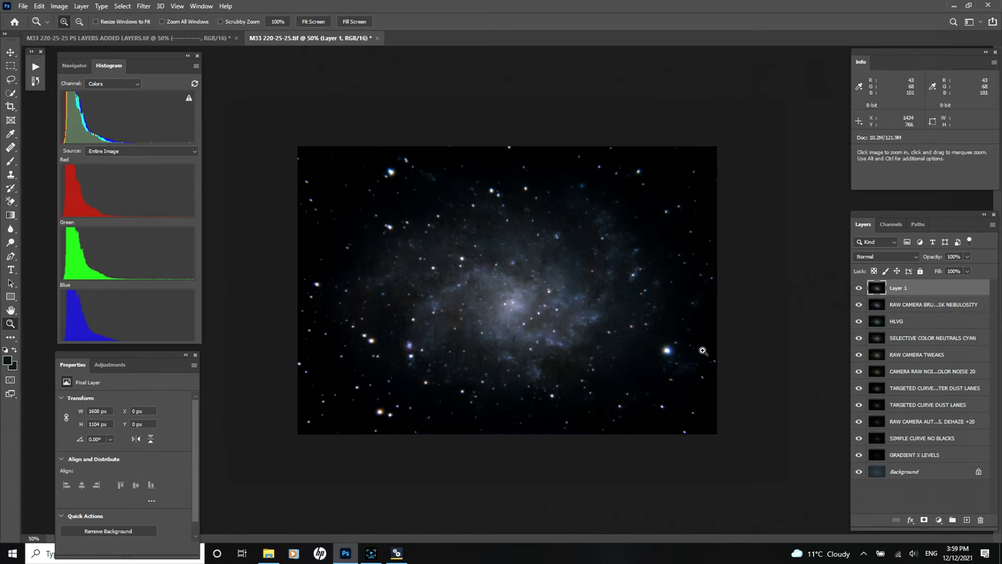
left_click(142, 7)
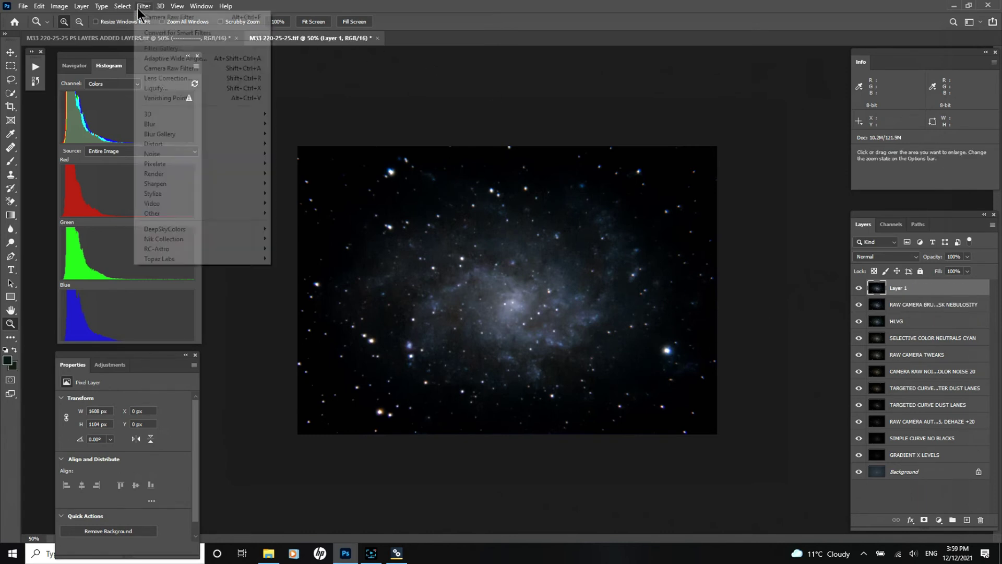
left_click(157, 68)
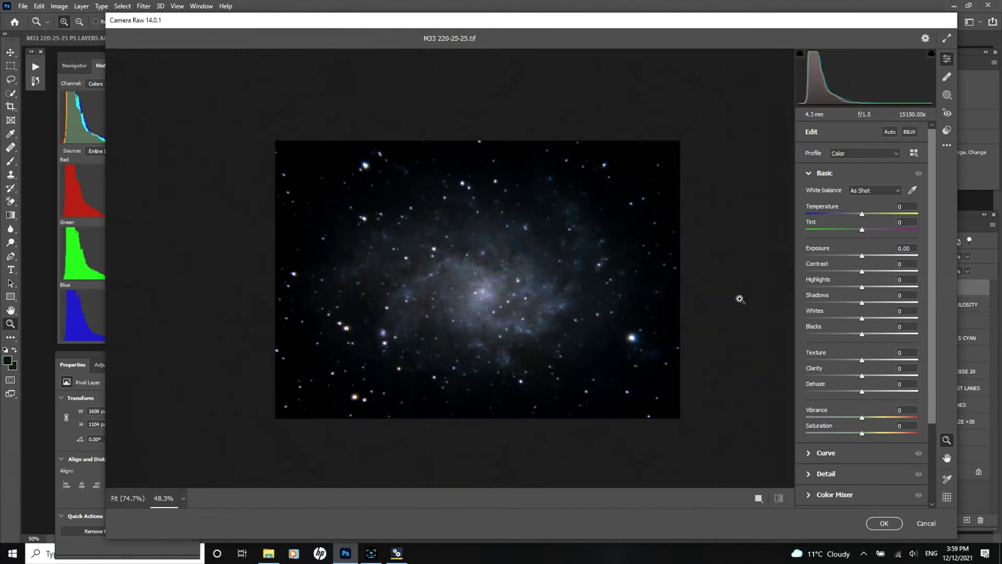
left_click(947, 94)
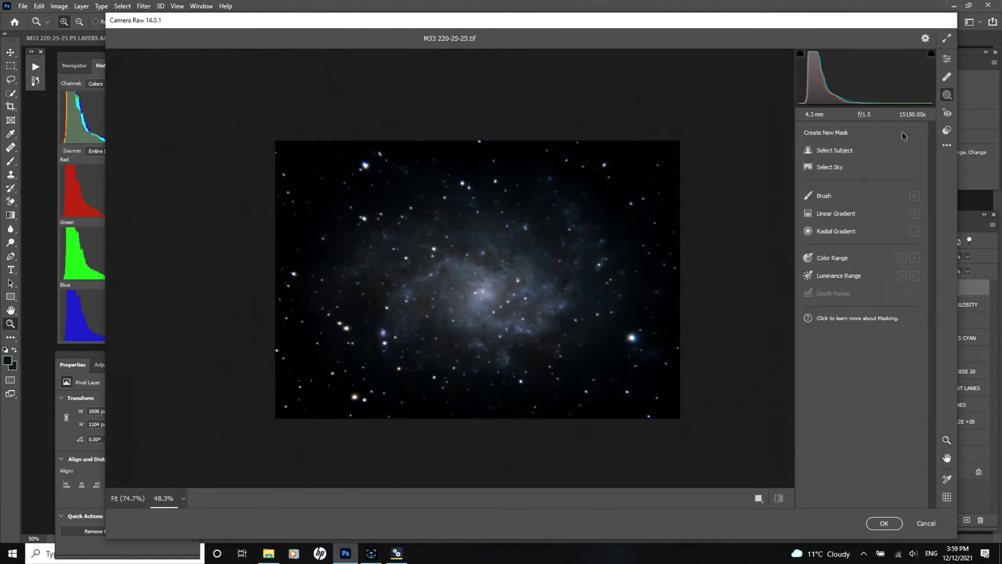
left_click(824, 196)
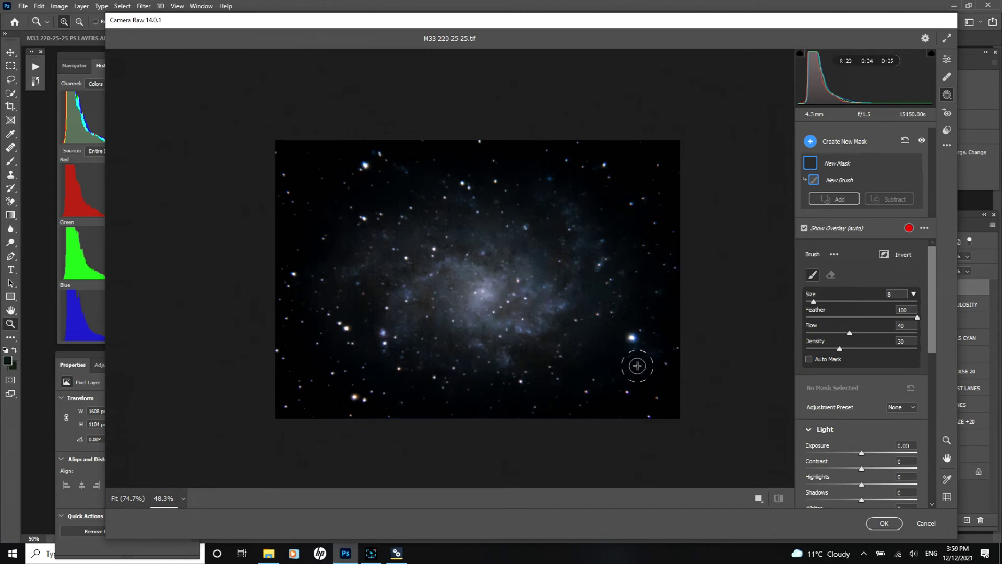
Step: Paint the brush mask over the faint nebulosity below the galaxy and near the bright star at the image's upper left
mouse_move(509, 363)
left_mouse_down()
mouse_move(612, 362)
mouse_move(677, 340)
mouse_move(652, 359)
mouse_move(538, 381)
mouse_move(481, 375)
mouse_move(693, 385)
mouse_move(410, 375)
mouse_move(385, 359)
mouse_move(515, 407)
mouse_move(510, 414)
mouse_move(446, 373)
mouse_move(509, 401)
mouse_move(516, 425)
left_mouse_up()
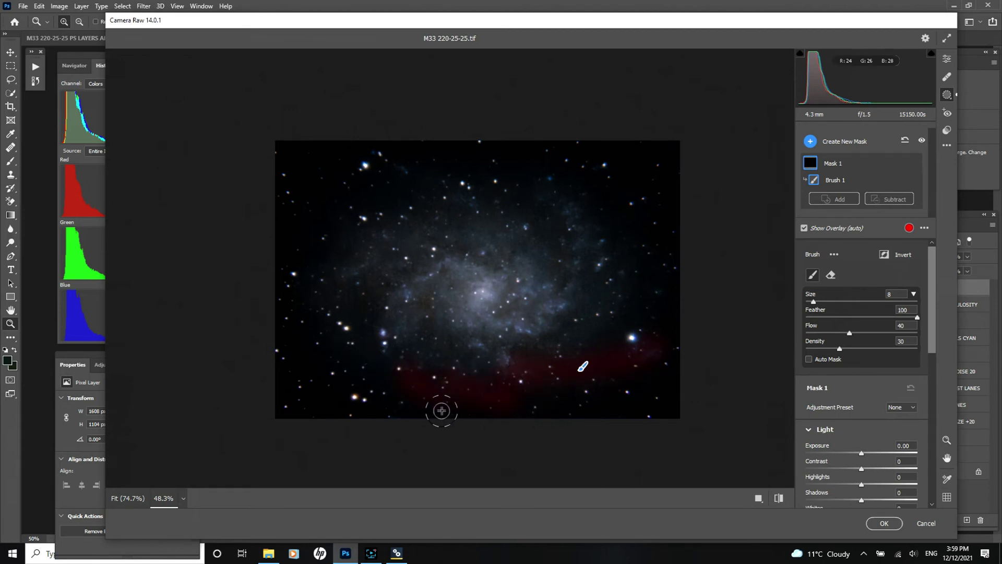
mouse_move(365, 162)
left_mouse_down()
mouse_move(430, 183)
mouse_move(368, 155)
left_mouse_up()
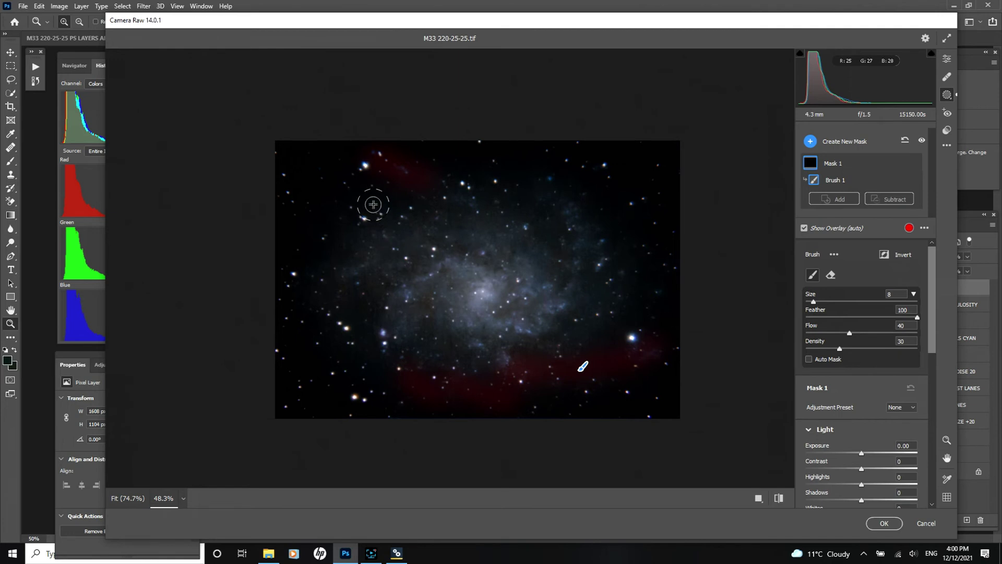
mouse_move(398, 187)
left_mouse_down()
mouse_move(443, 187)
mouse_move(414, 186)
mouse_move(446, 208)
left_mouse_up()
Step: Try exposures of +4.00 and -4.00 on the newly painted nebulosity mask
left_click_drag(861, 453, 923, 458)
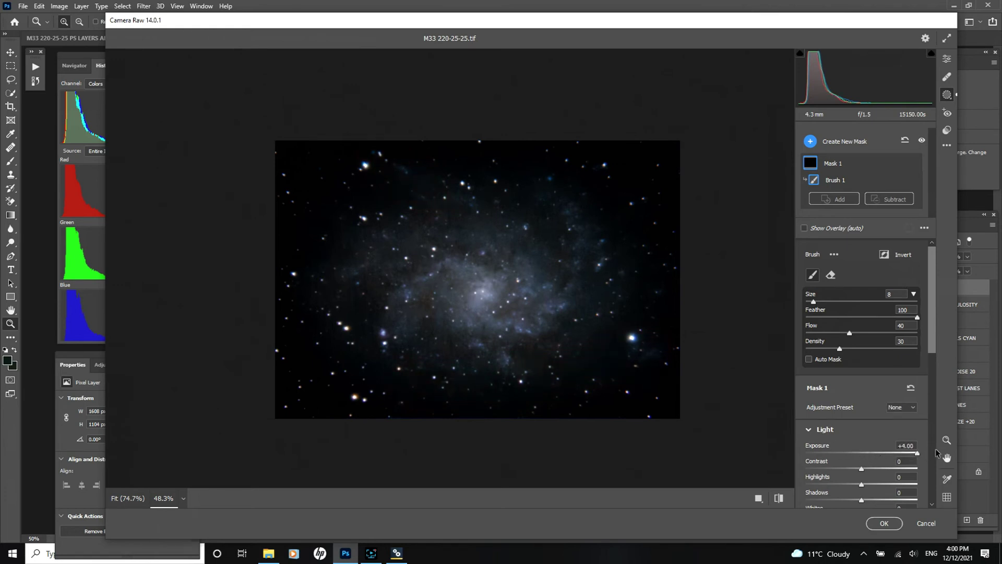
left_click_drag(917, 453, 901, 452)
left_click_drag(917, 452, 798, 474)
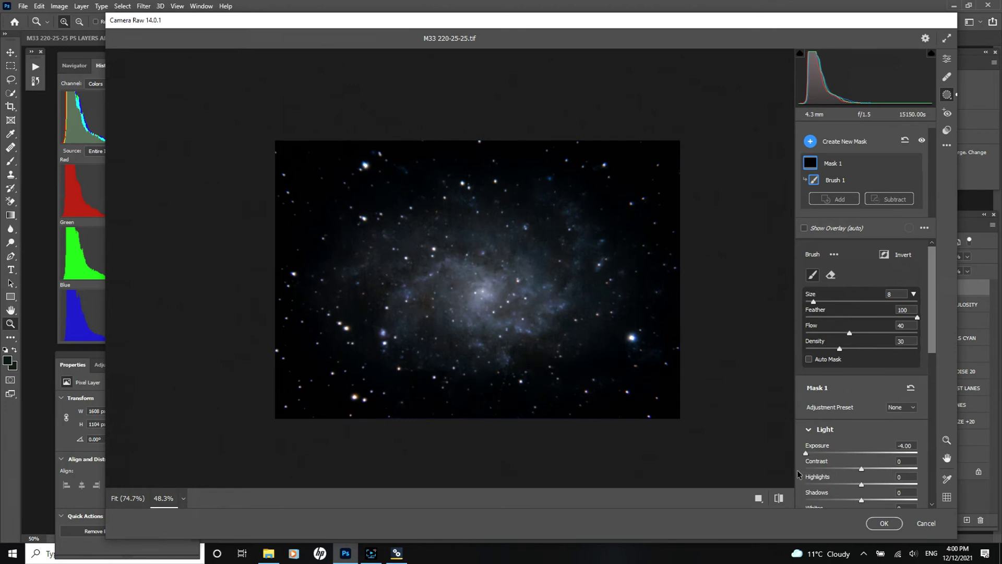
double_click(855, 455)
Step: Apply the Camera Raw filter with the mask's exposure at +2.00 and compare the image with the layer hidden and shown
left_click_drag(908, 457, 893, 469)
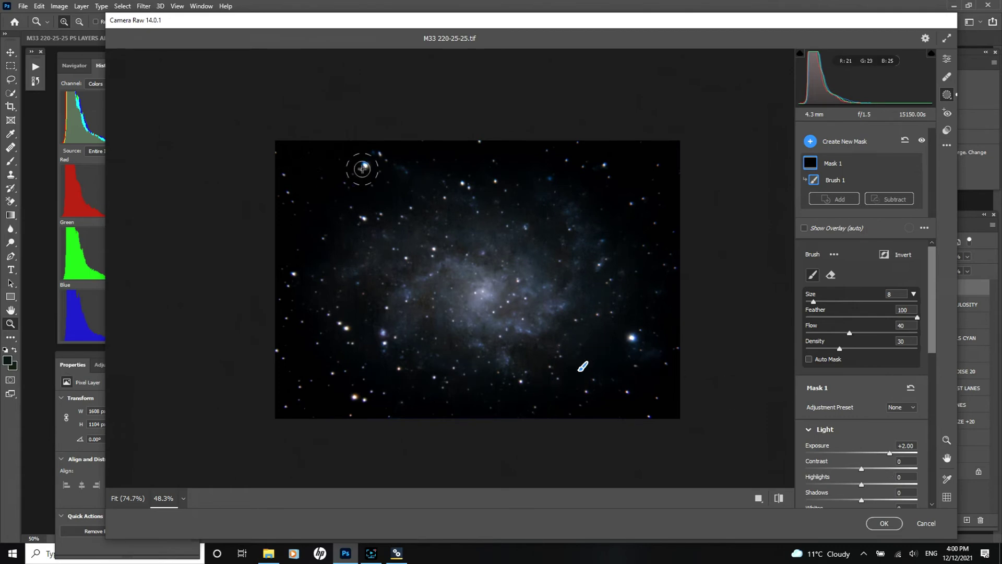
left_click(886, 523)
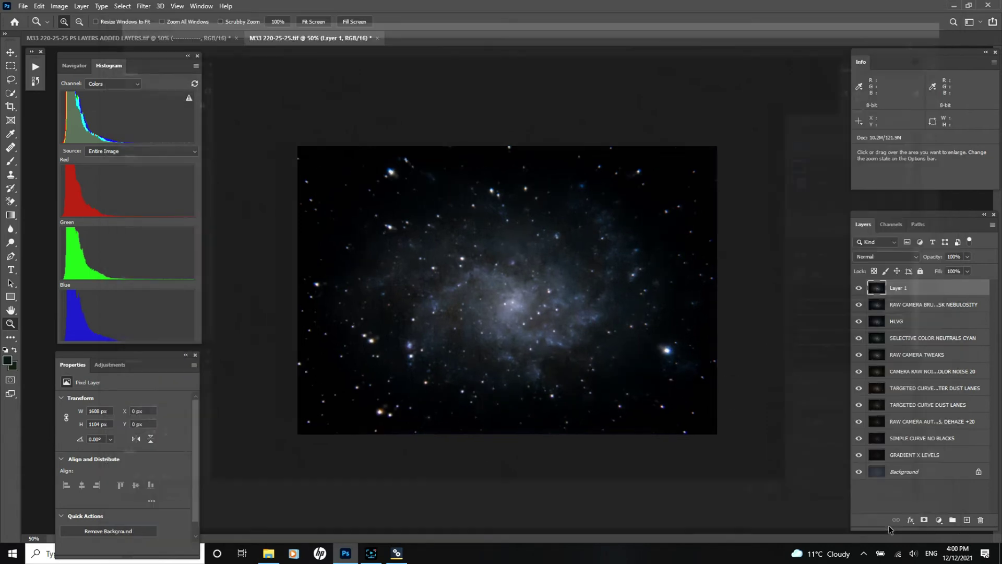
left_click(859, 288)
left_click(859, 288)
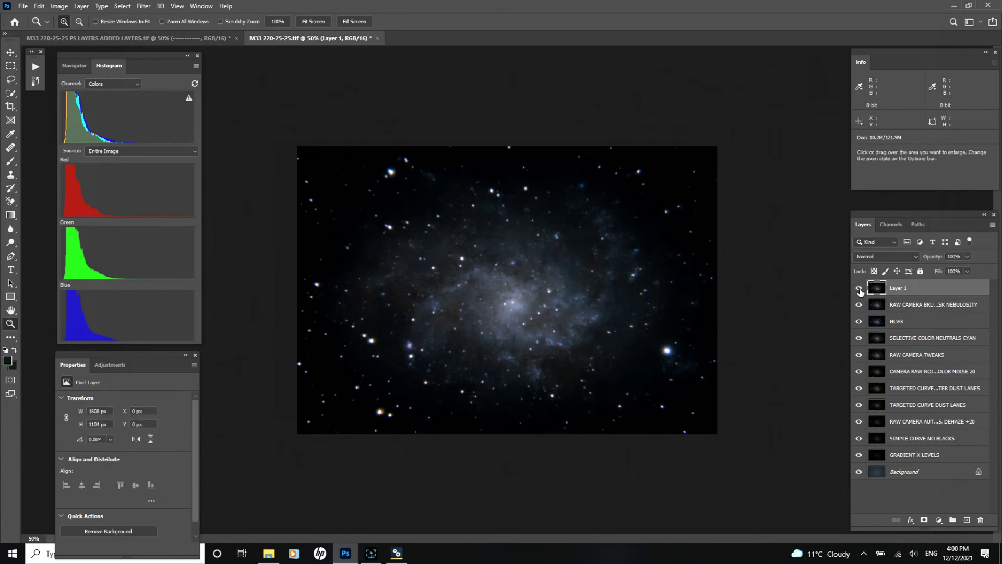
left_click(859, 288)
left_click(859, 289)
left_click(859, 289)
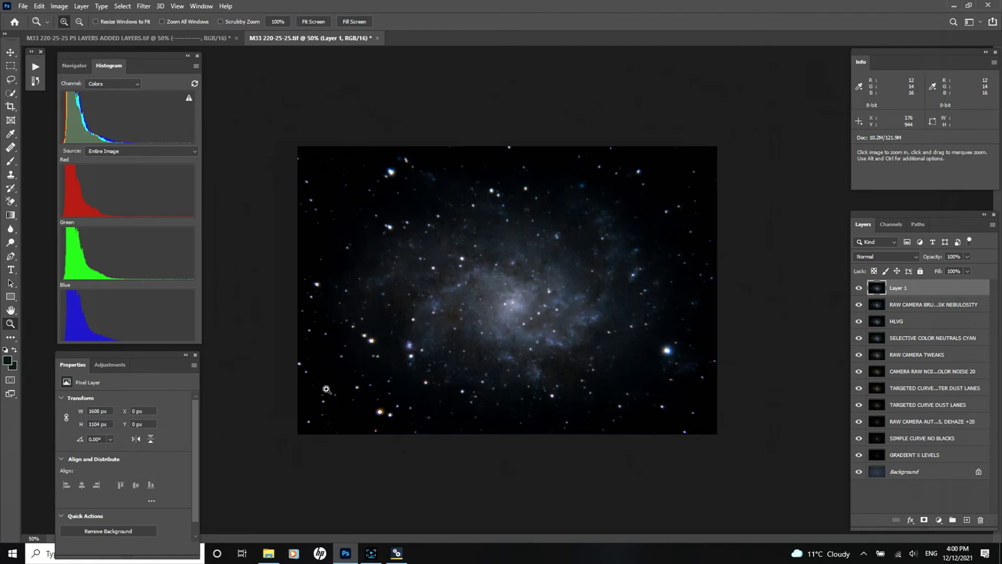
Step: Rename the second brush-mask layer as RAW CAMERA BRUSH MASK NEB 2
key("alt")
left_click(426, 294, "alt")
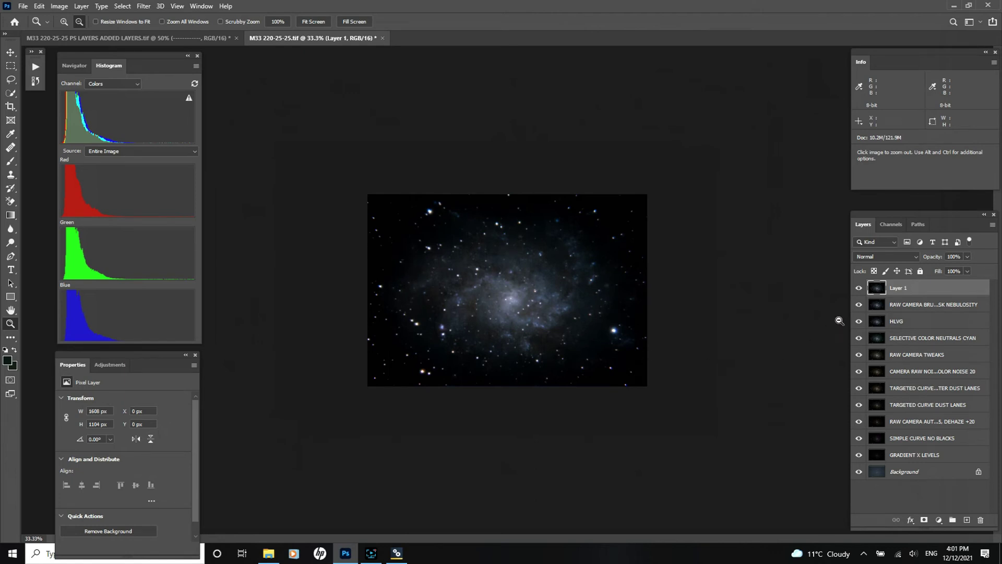
double_click(905, 288)
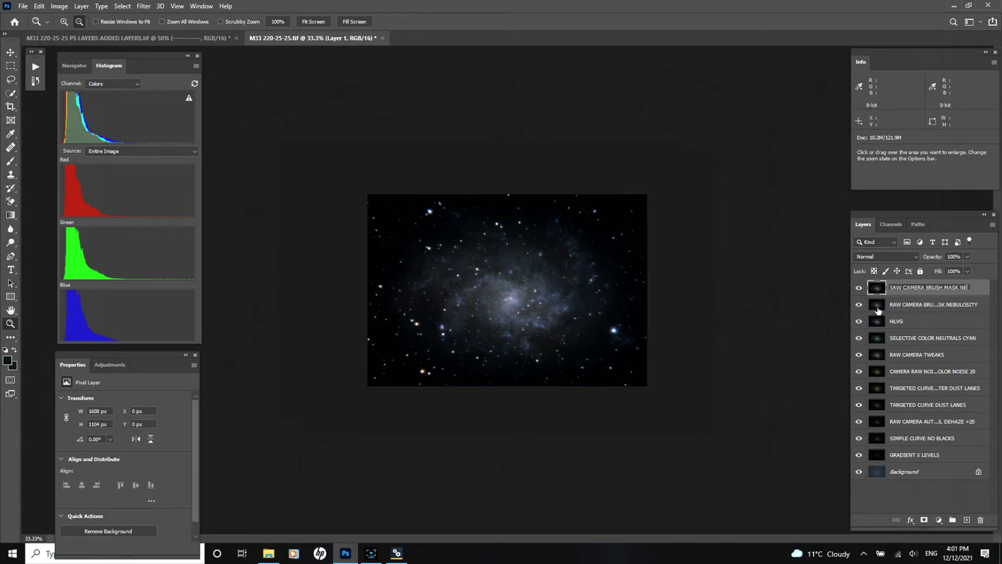
key("Return")
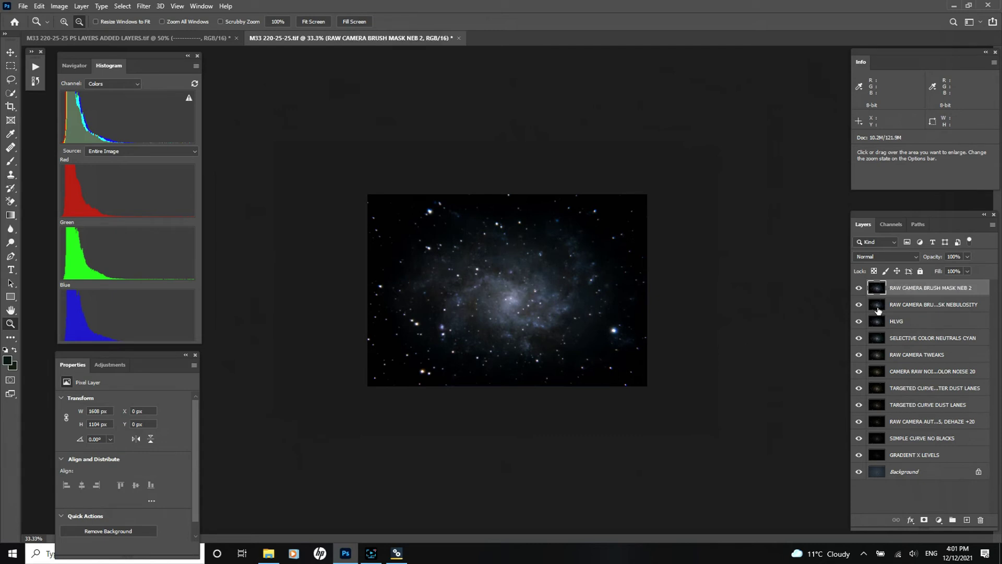
Step: Stamp all visible layers into a new top layer and rename it with a row of dashes as a separator
key("alt")
key("ctrl+shift+alt+e")
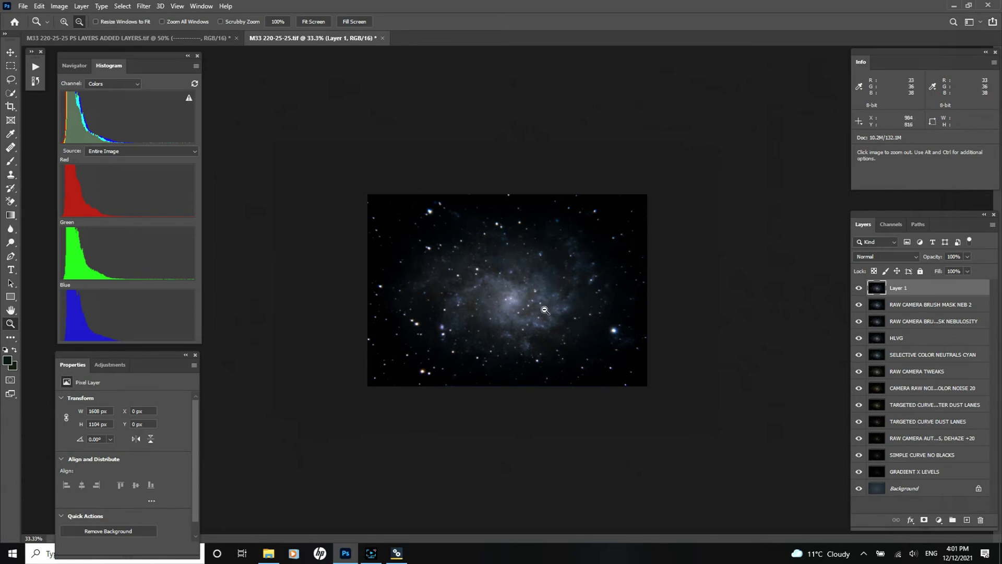
left_click(62, 24)
left_click(491, 303)
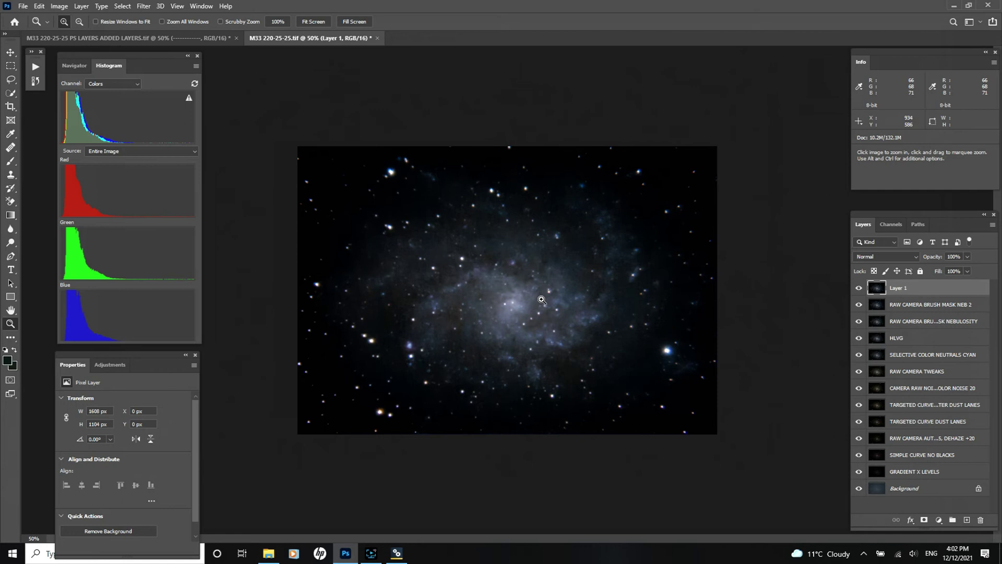
double_click(899, 289)
type("----------")
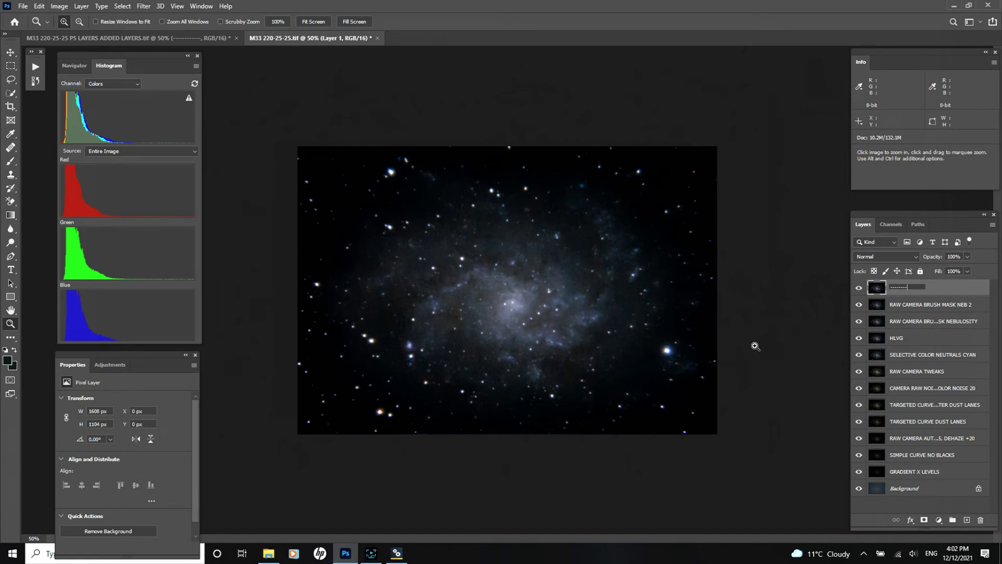
key("Return")
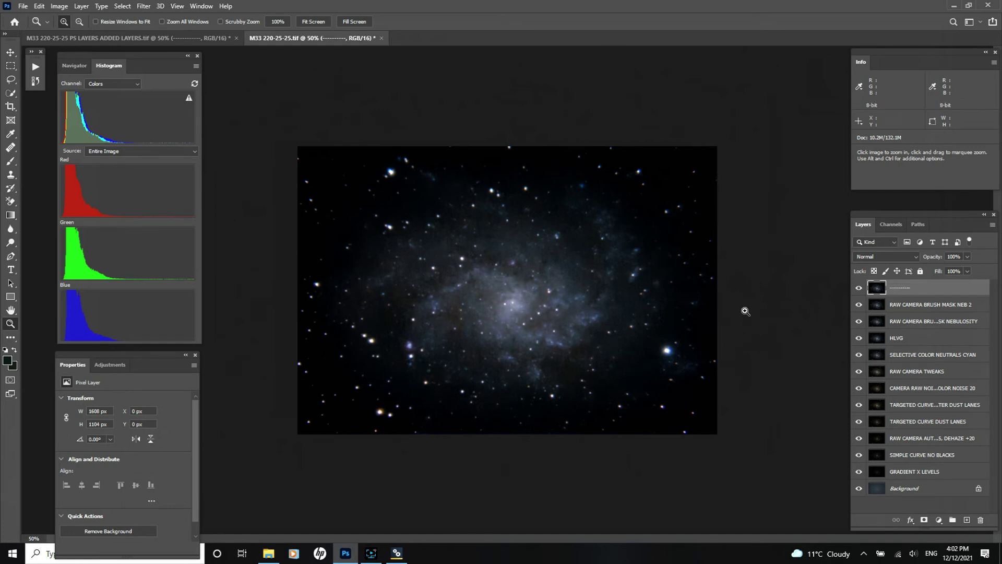
Step: Stamp another merged layer on top and select its border area by inverting a lasso selection drawn around the whole galaxy
key("ctrl+shift+alt+e")
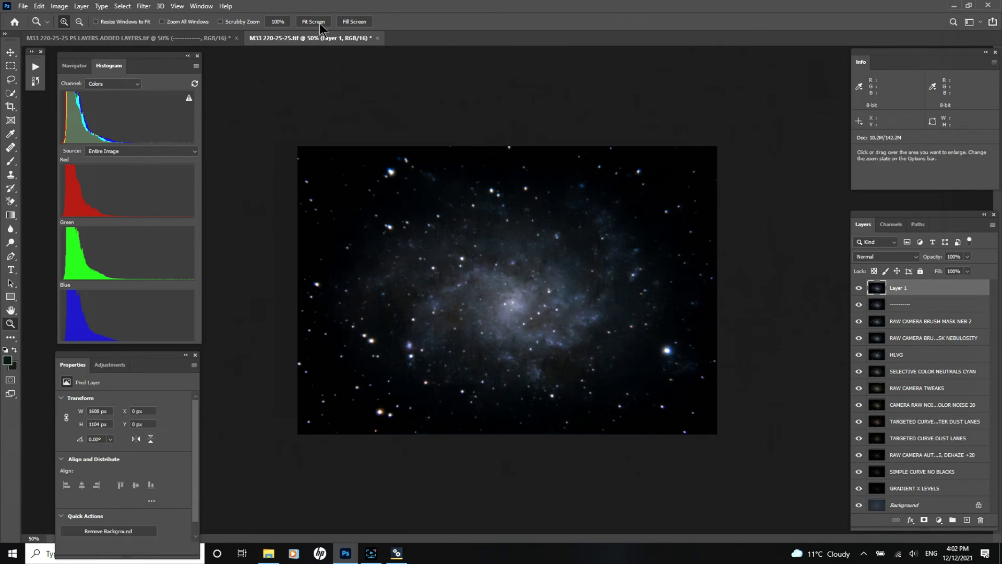
left_click(11, 81)
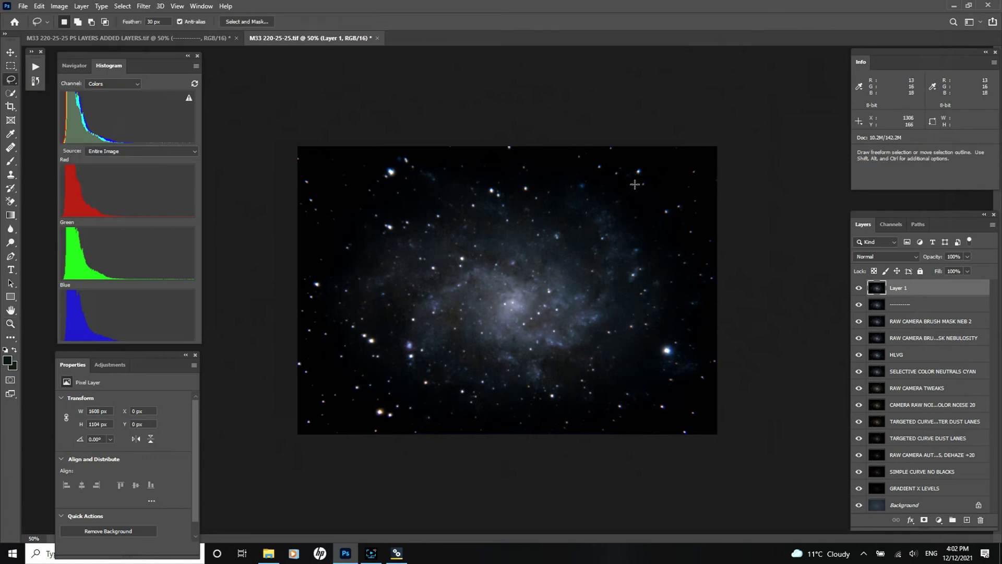
mouse_move(631, 172)
left_mouse_down()
mouse_move(482, 149)
mouse_move(340, 166)
mouse_move(306, 207)
mouse_move(301, 283)
mouse_move(332, 414)
mouse_move(409, 426)
mouse_move(670, 425)
mouse_move(691, 384)
mouse_move(697, 269)
mouse_move(672, 202)
mouse_move(636, 168)
mouse_move(616, 166)
left_mouse_up()
left_click(122, 5)
left_click(129, 48)
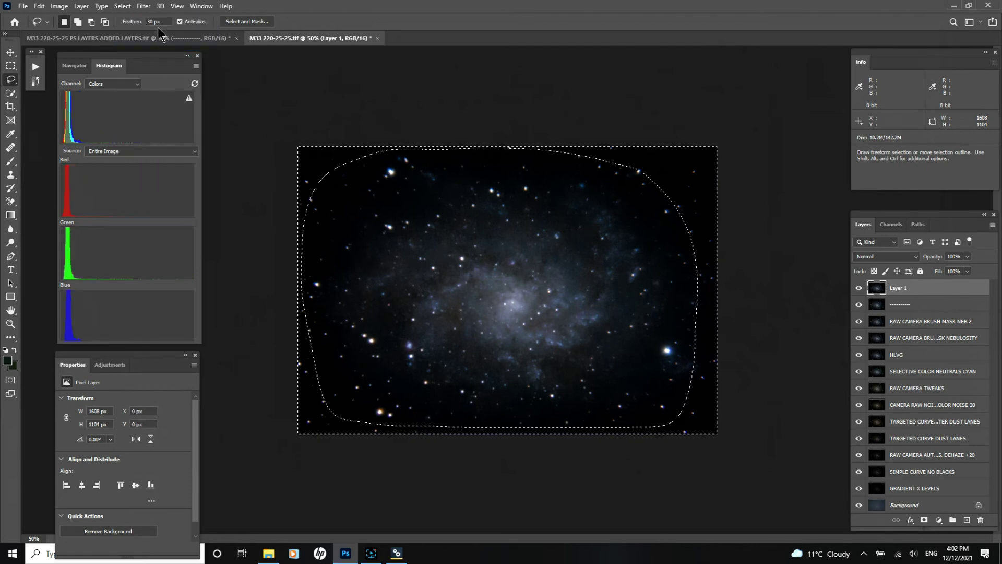
Step: Run GradientXTerminator on the border selection with Medium detail, Medium aggressiveness and background color balancing
left_click(144, 5)
mouse_move(223, 245)
left_click(290, 247)
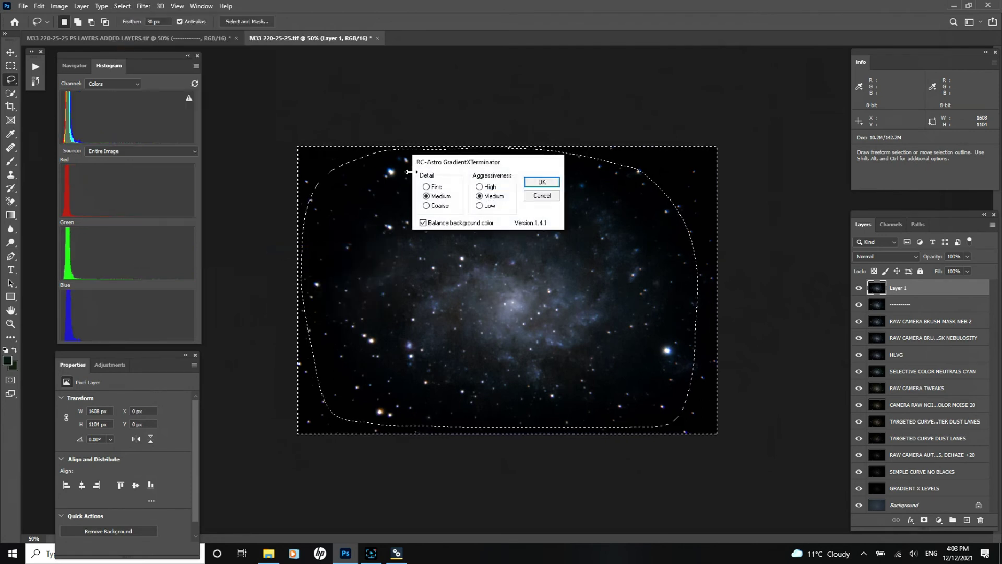
left_click(547, 180)
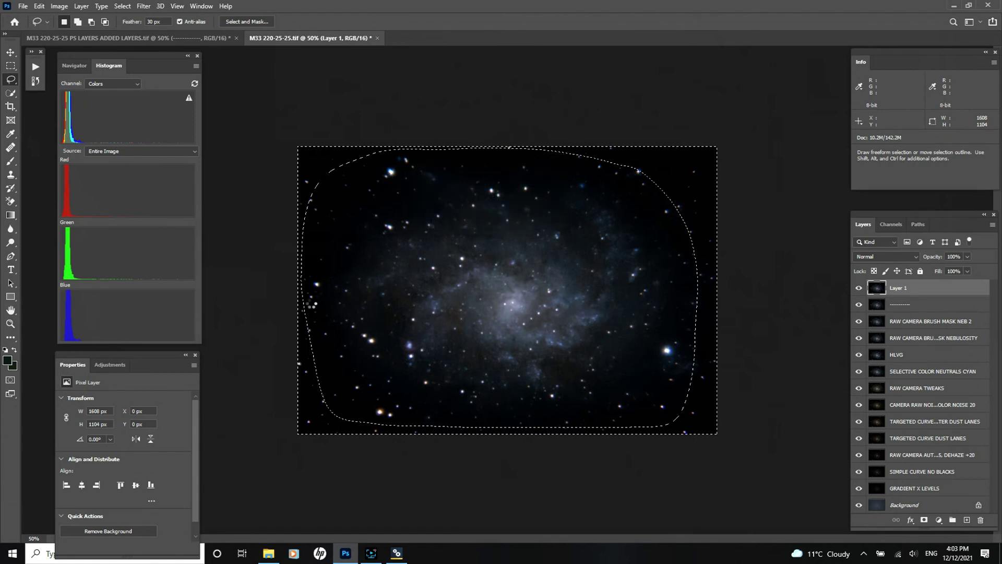
Step: Clear the selection and compare the background with the gradient-corrected layer hidden and shown
left_click(122, 6)
left_click(131, 26)
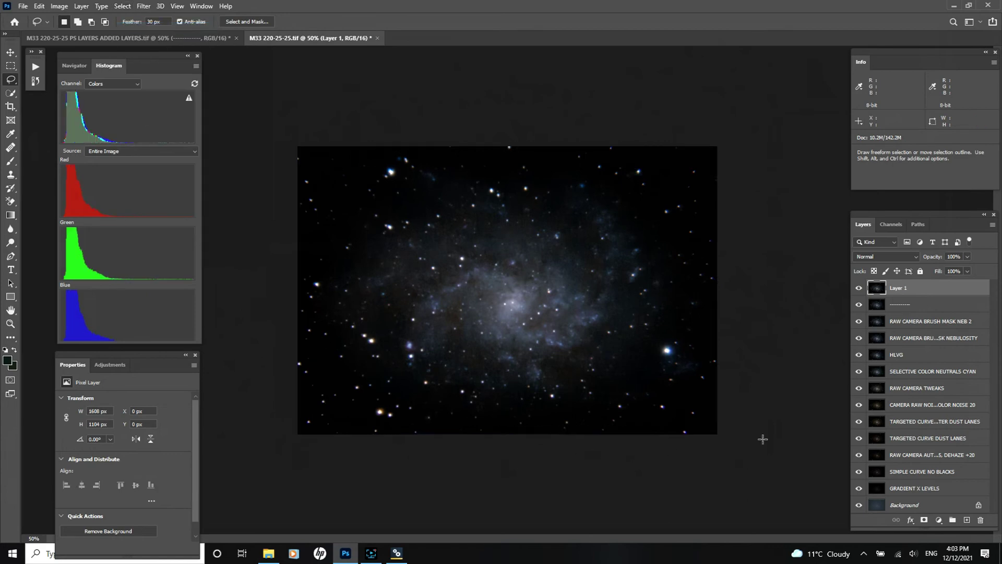
left_click(859, 290)
left_click(859, 290)
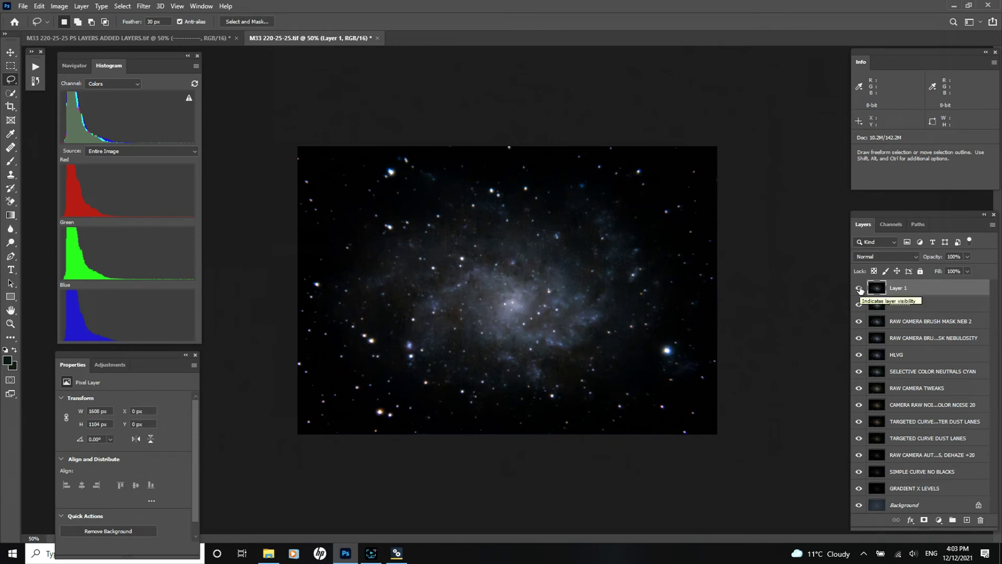
Step: Check how the gradient correction changed the image by toggling the top layer's visibility and viewing the picture smaller
left_click(860, 288)
left_click(859, 288)
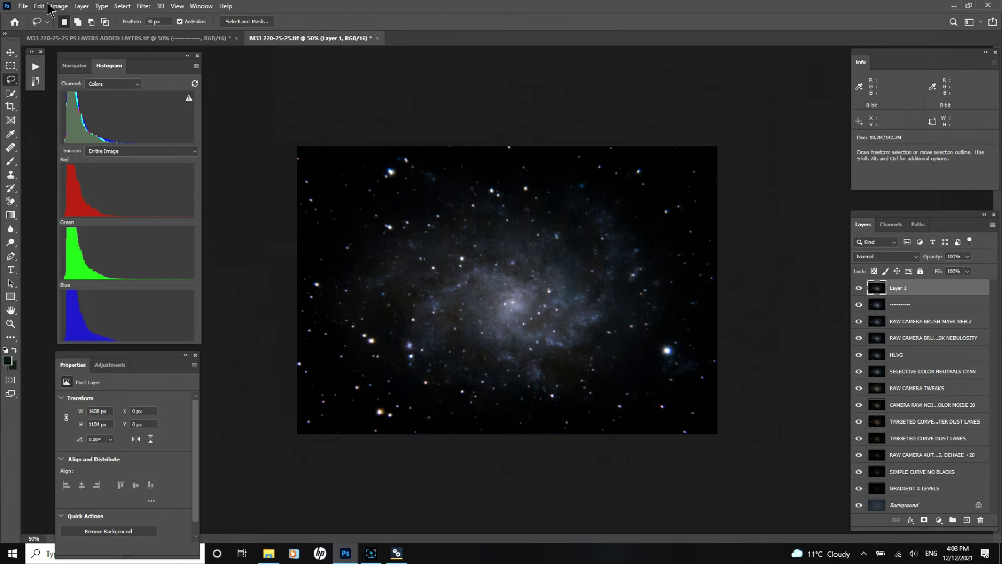
left_click(10, 324)
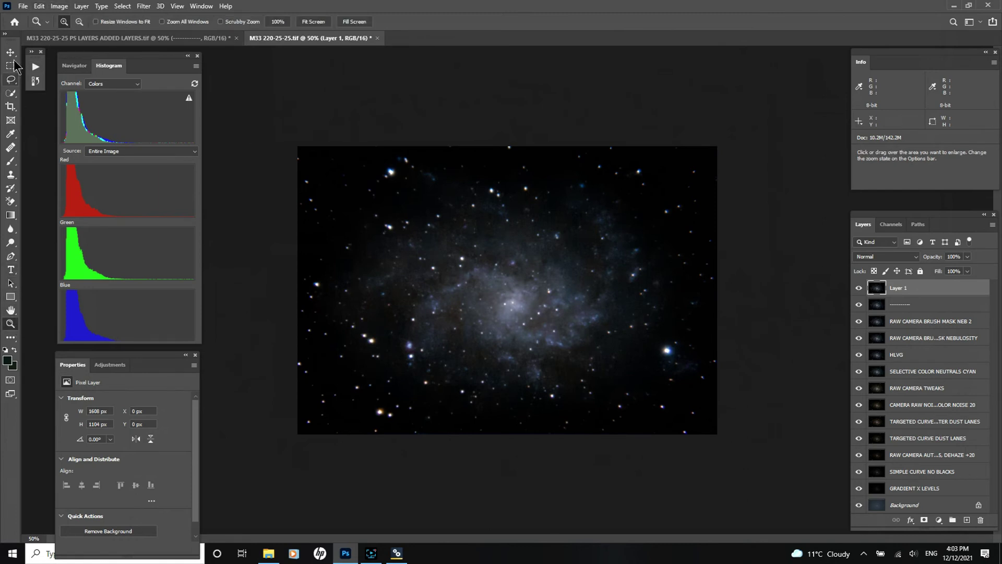
left_click(79, 22)
left_click(432, 209)
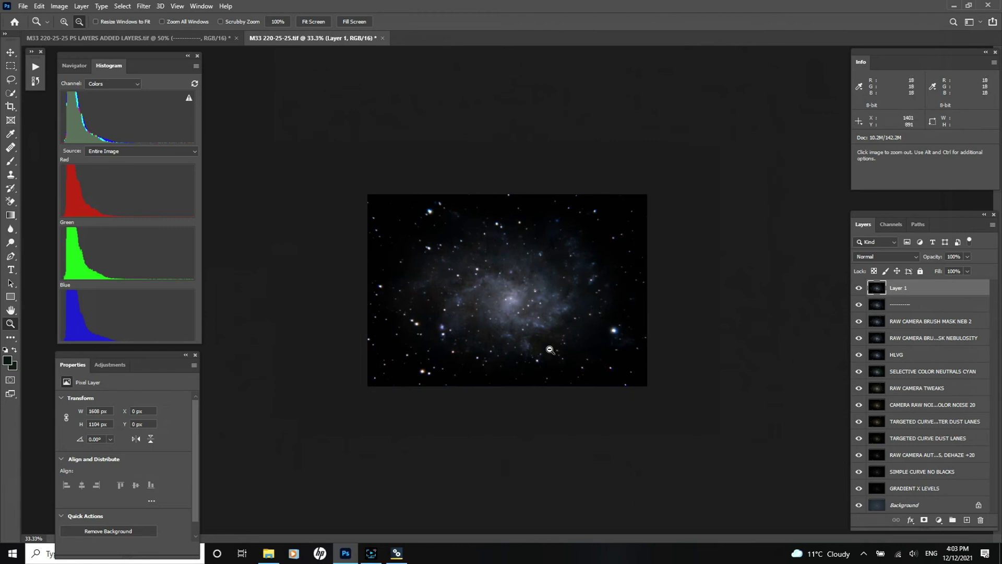
Step: Apply a Levels adjustment to the gradient-corrected top layer with the black input level set to 1
double_click(899, 288)
left_click(59, 6)
left_click(59, 6)
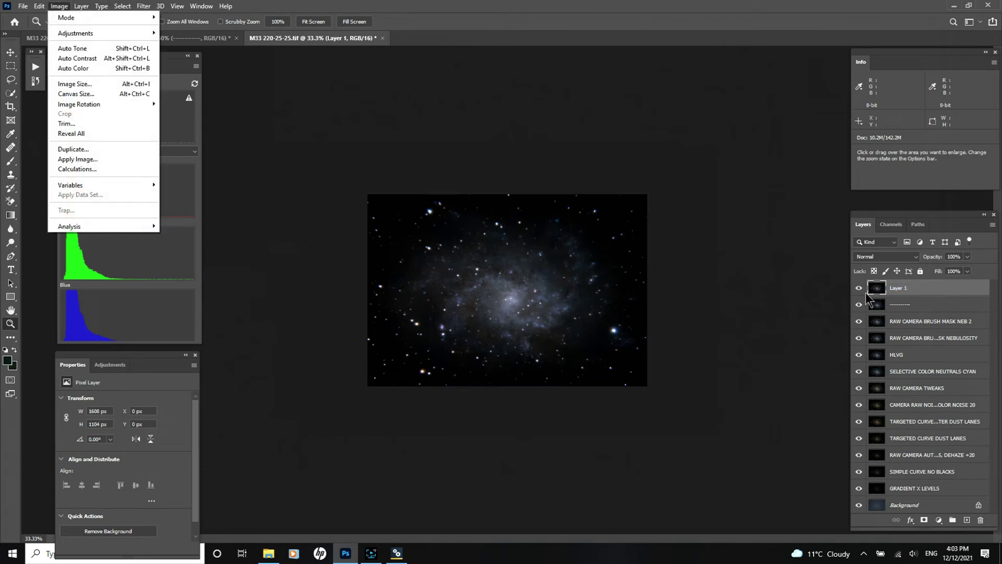
mouse_move(131, 33)
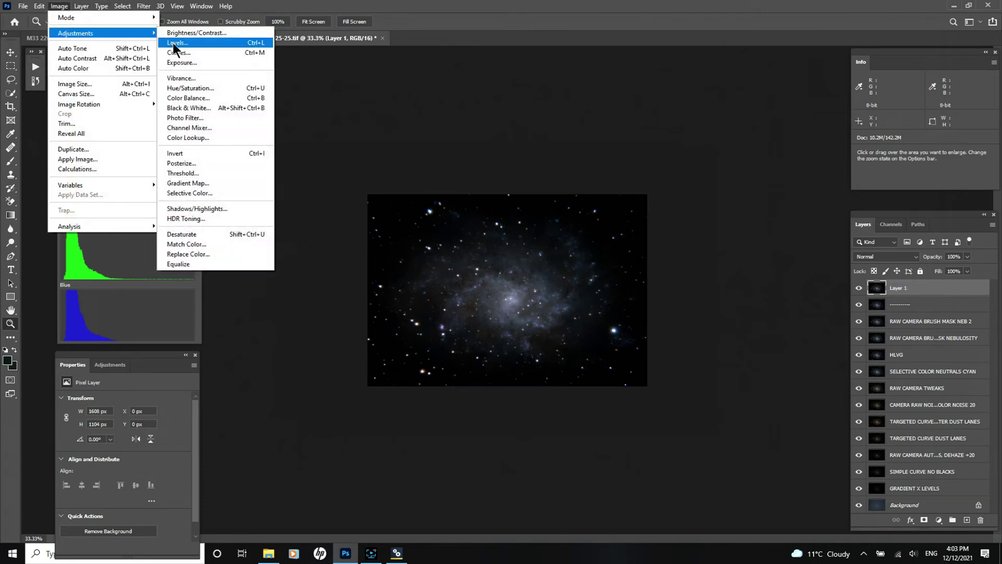
left_click(175, 43)
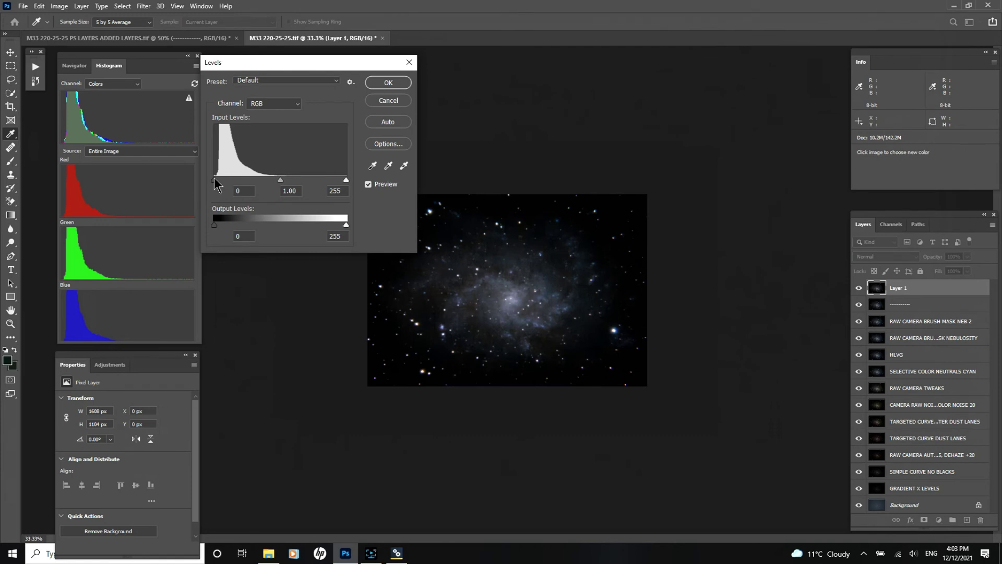
left_click_drag(214, 179, 214, 177)
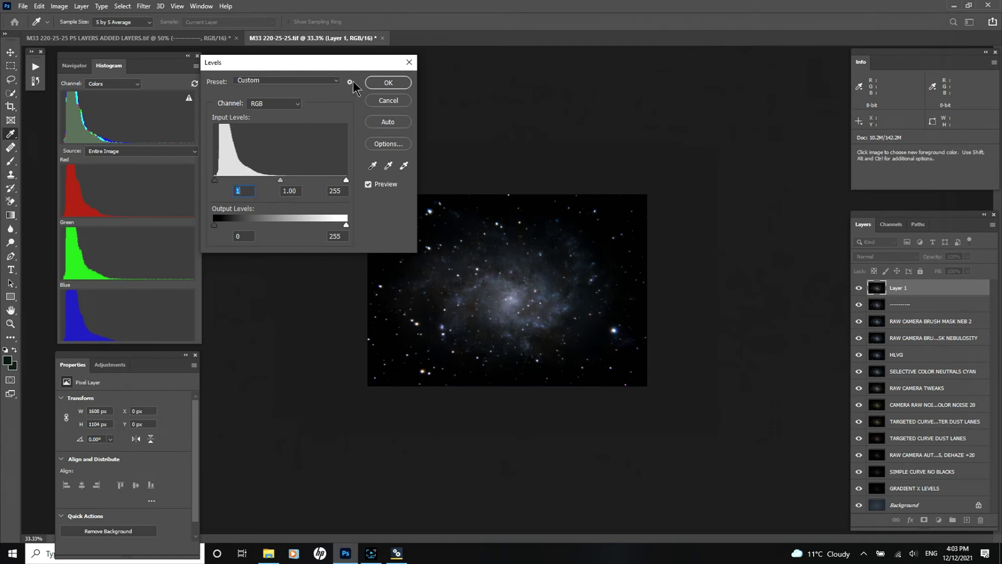
left_click(377, 82)
key("z")
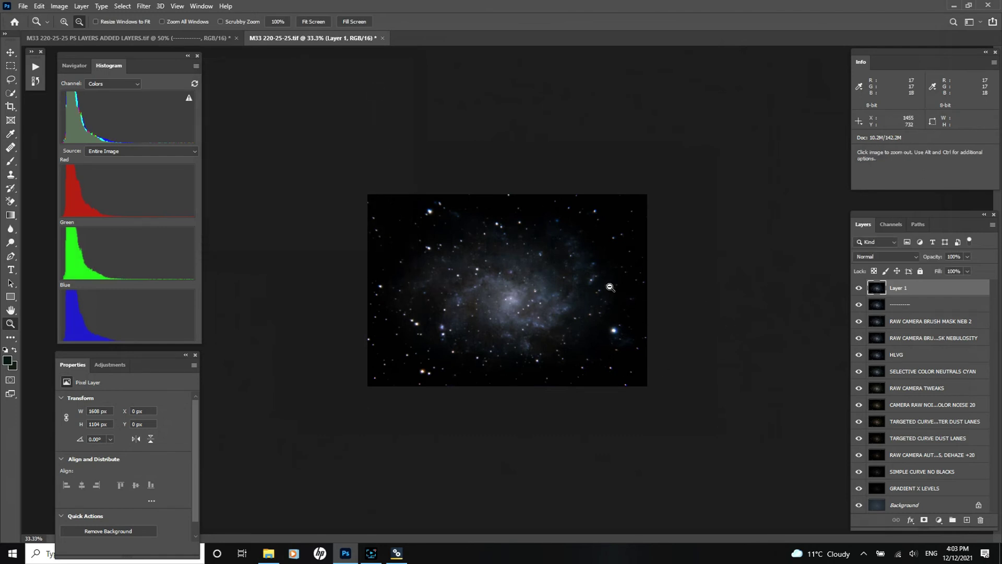
Step: Rename the top layer GRADIENT X 2 LEVELS
double_click(899, 289)
type("GRADIENT X 2 LEVELS")
key("Return")
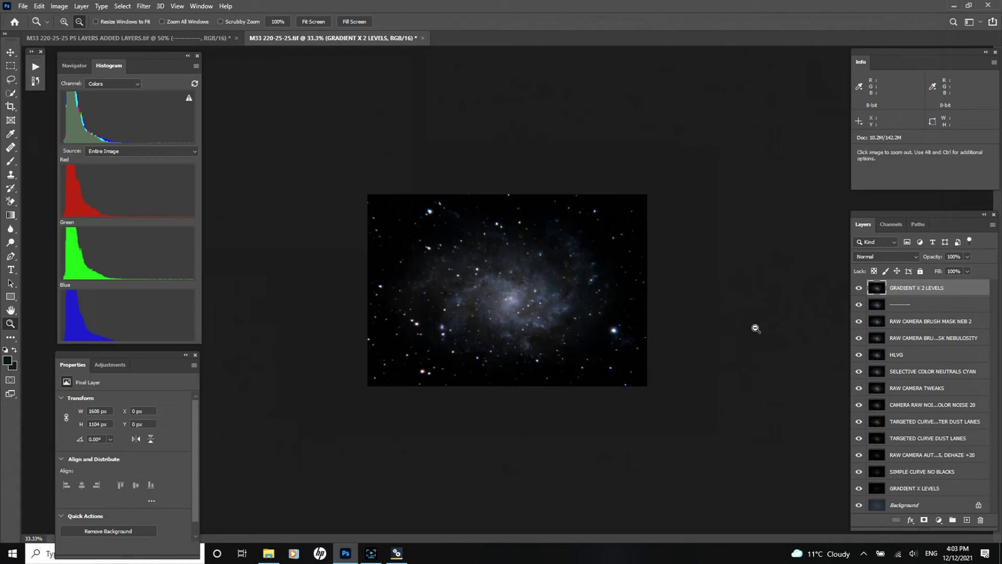
Step: Stamp all visible layers into a new top layer, run the Enhance Dust Lanes action from Annie's Astro Actions on it and deselect
key("ctrl+shift+alt+e")
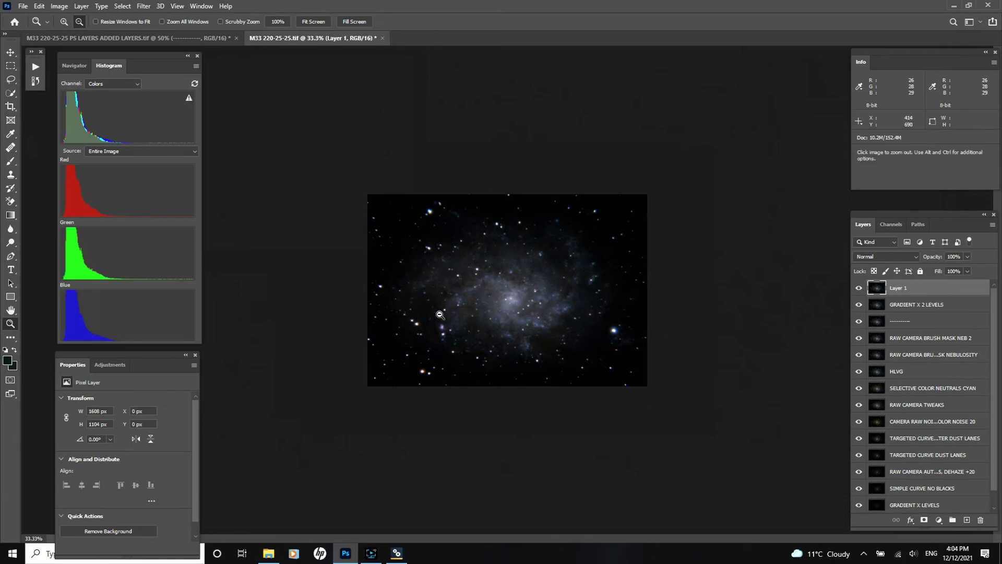
left_click(36, 68)
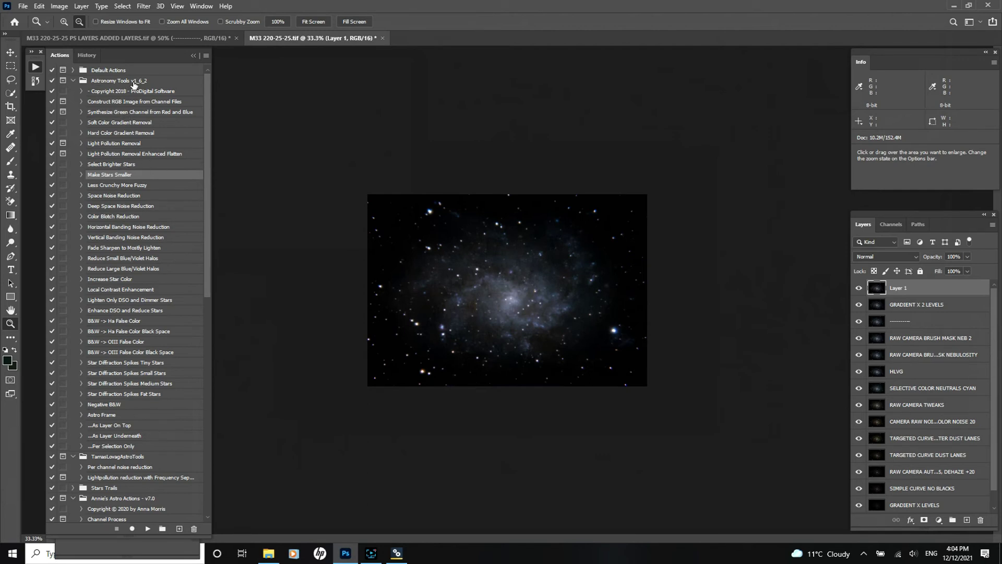
left_click_drag(207, 179, 208, 299)
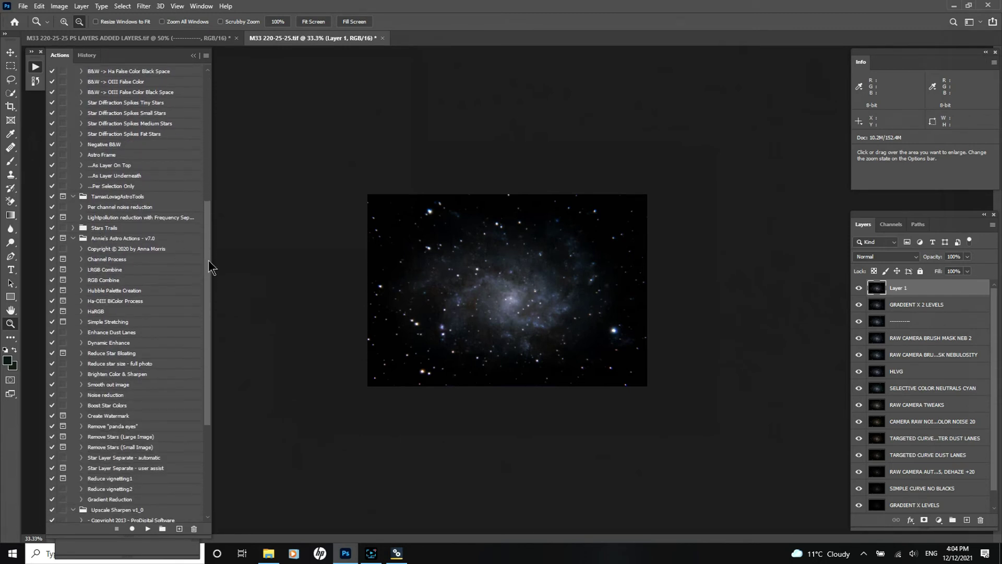
left_click_drag(210, 265, 211, 143)
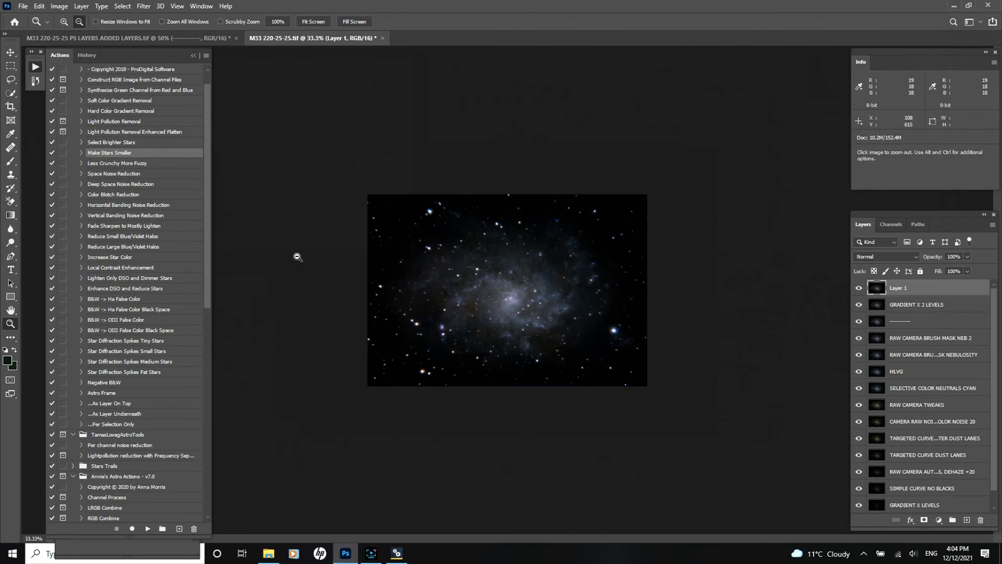
left_click_drag(207, 192, 214, 360)
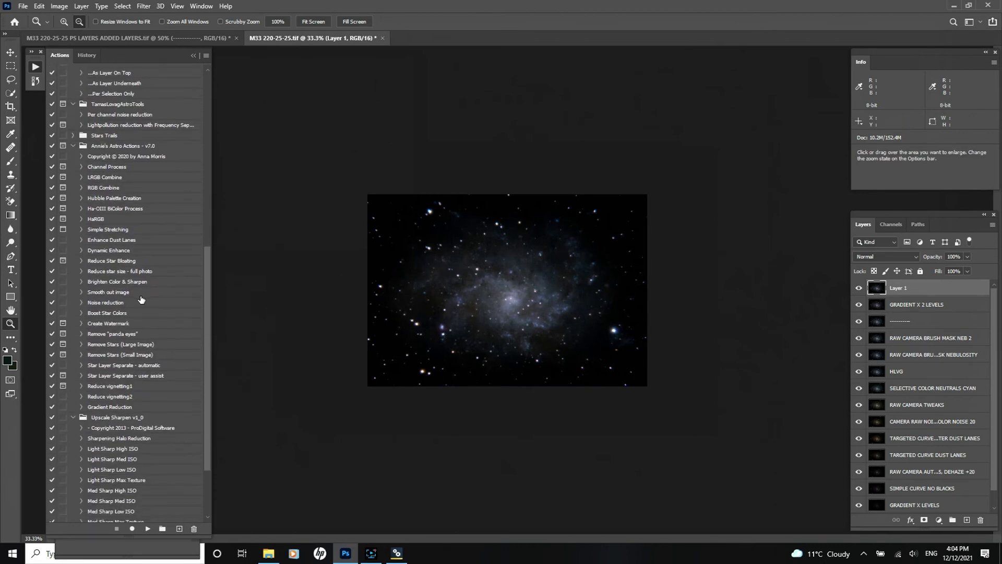
left_click(102, 242)
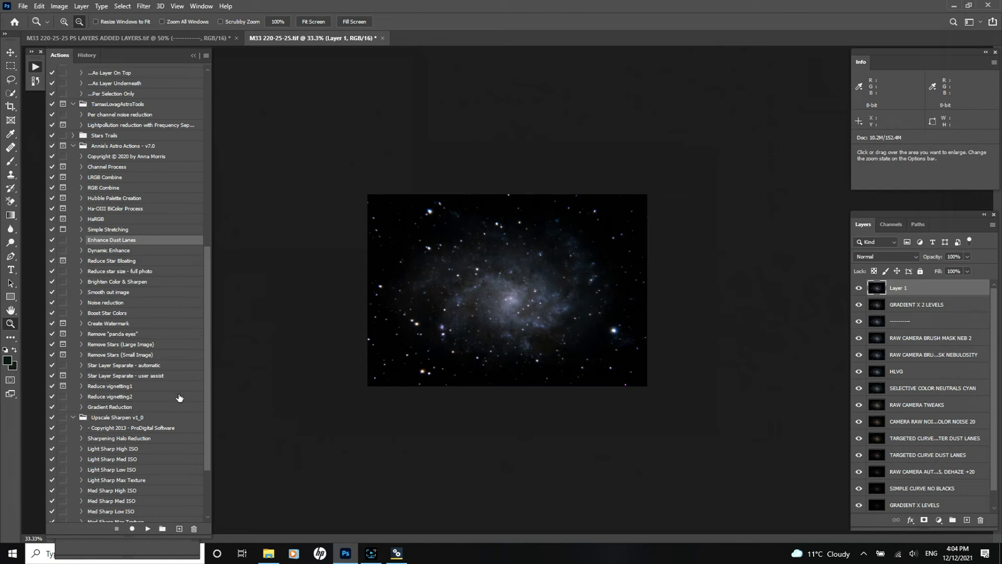
left_click(148, 528)
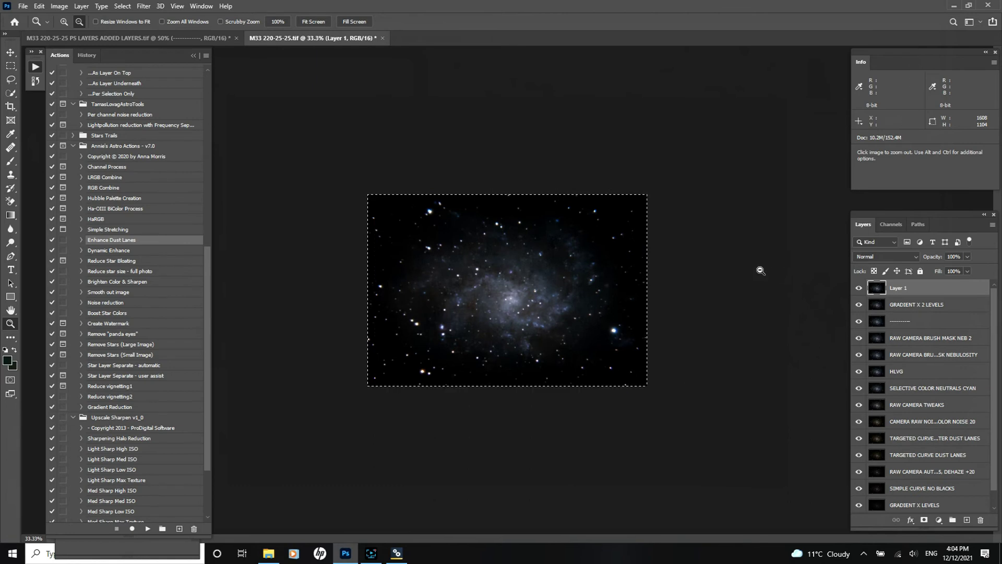
left_click(123, 6)
left_click(137, 29)
Step: Compare the galaxy's dust lanes up close with the enhanced top layer hidden and shown
left_click(859, 289)
left_click(860, 289)
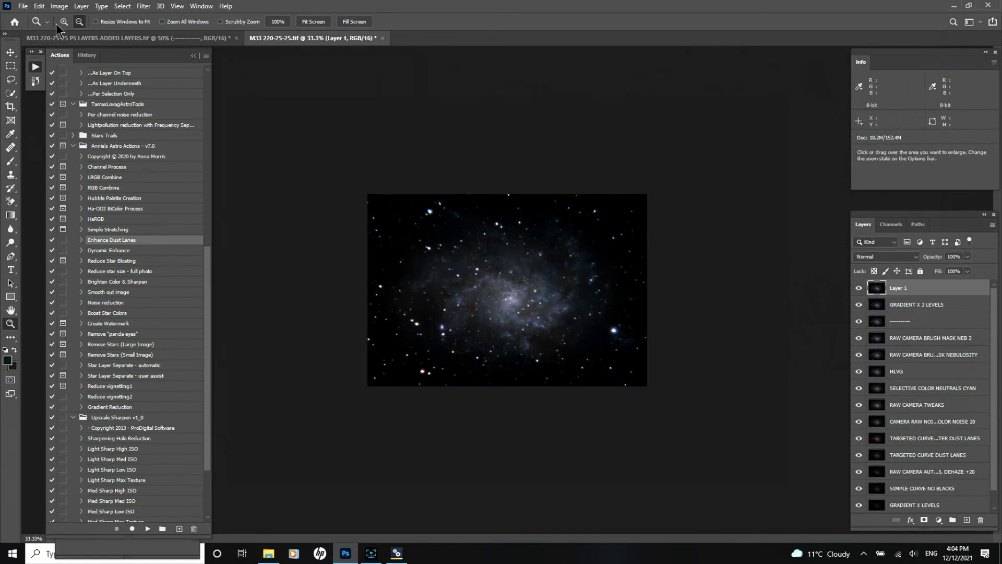
left_click(508, 284)
left_click(509, 283)
left_click(859, 288)
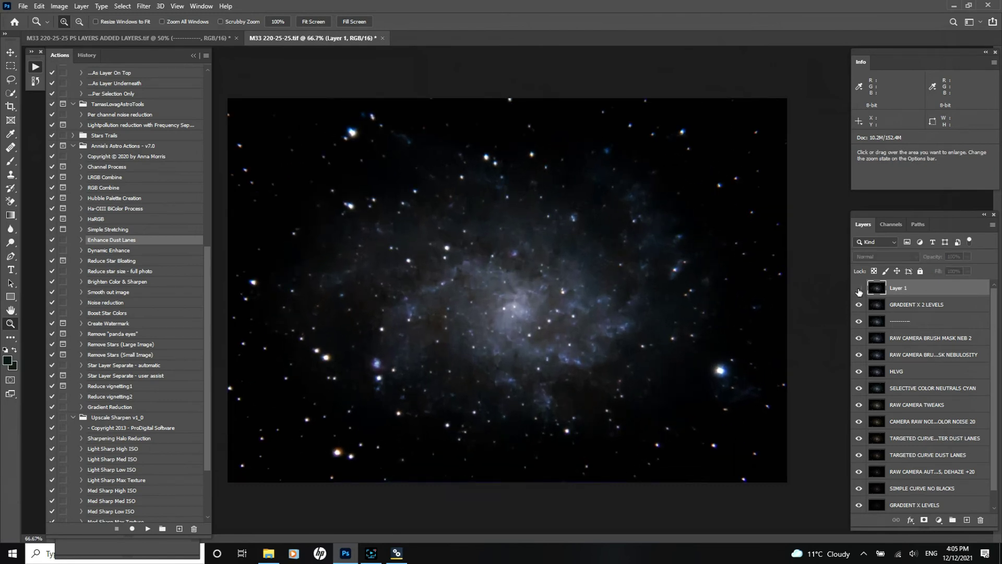
left_click(859, 288)
left_click(859, 289)
left_click(859, 289)
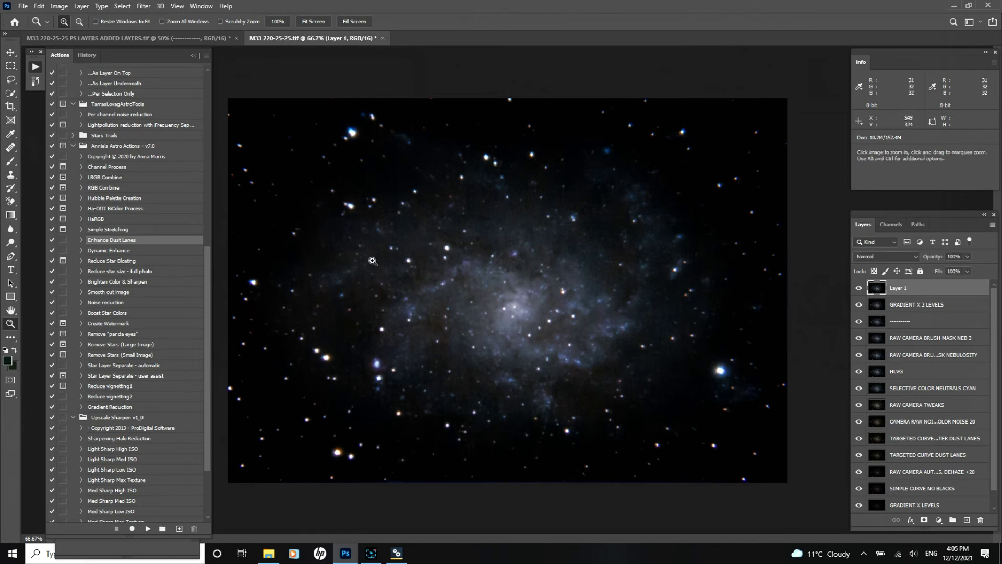
left_click(859, 288)
left_click(859, 288)
left_click(858, 289)
left_click(858, 289)
left_click(858, 289)
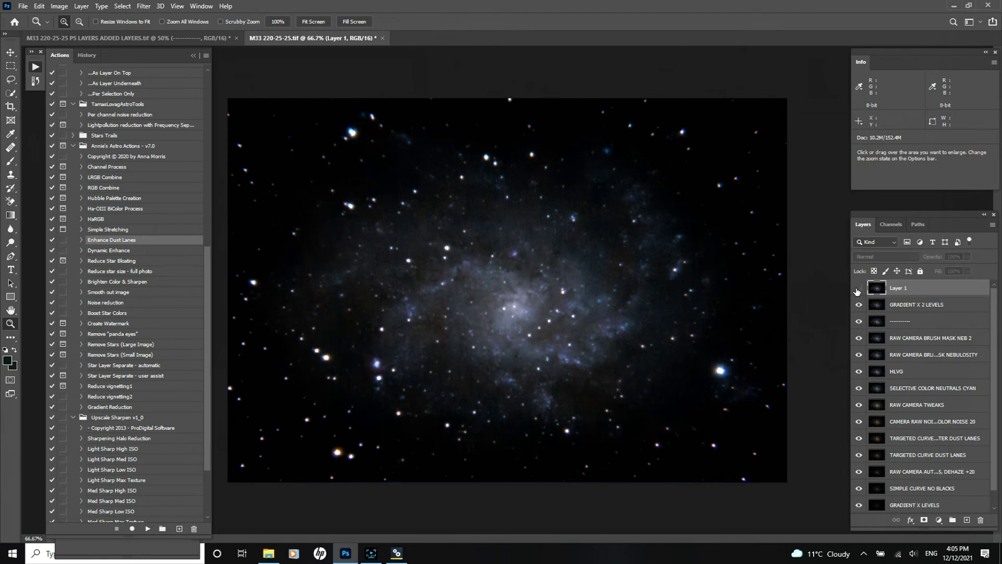
left_click(858, 289)
Step: Rename the enhanced layer ANNIES DUST LASTES and stamp all visible layers into a new layer above it
double_click(899, 288)
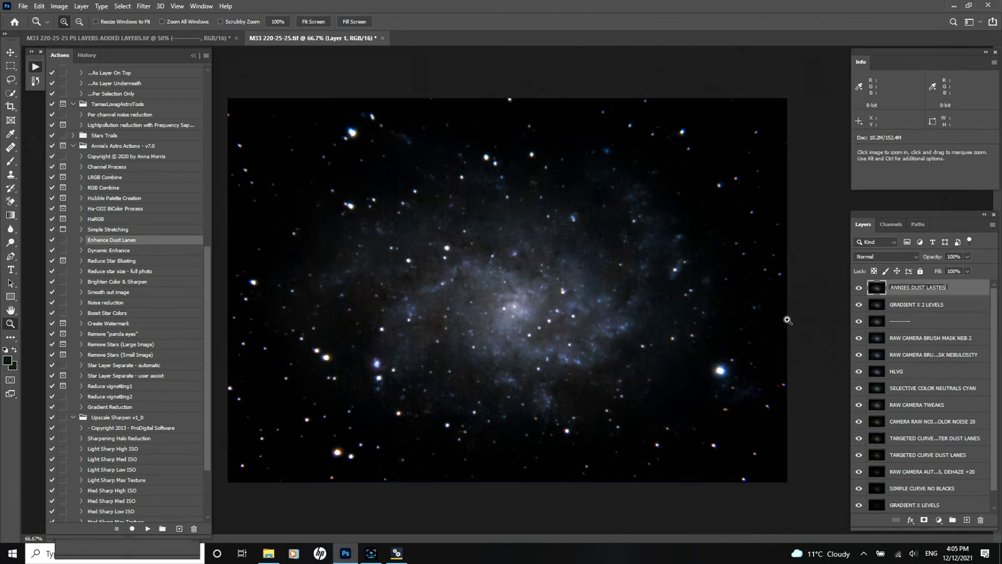
key("Return")
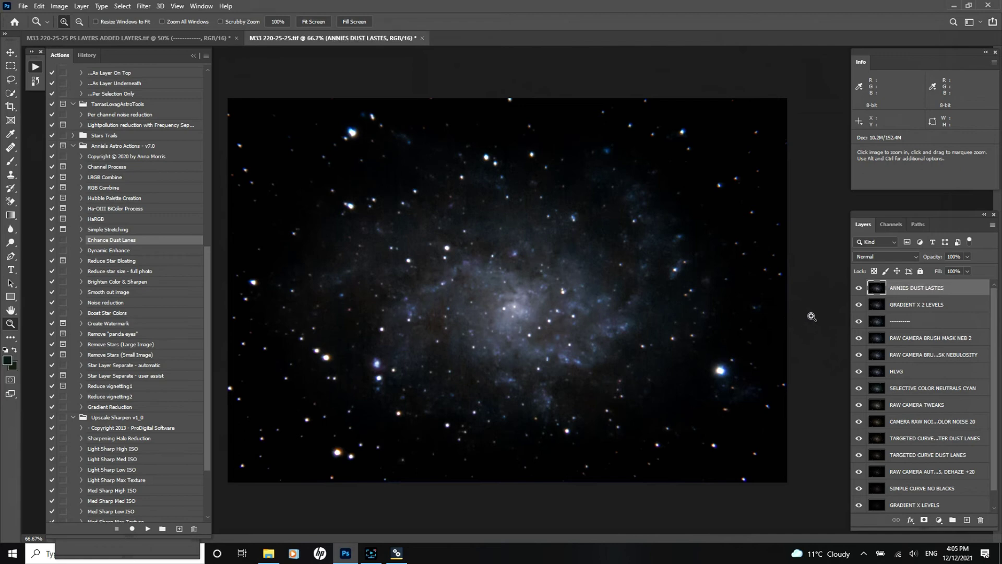
key("ctrl+shift+alt+e")
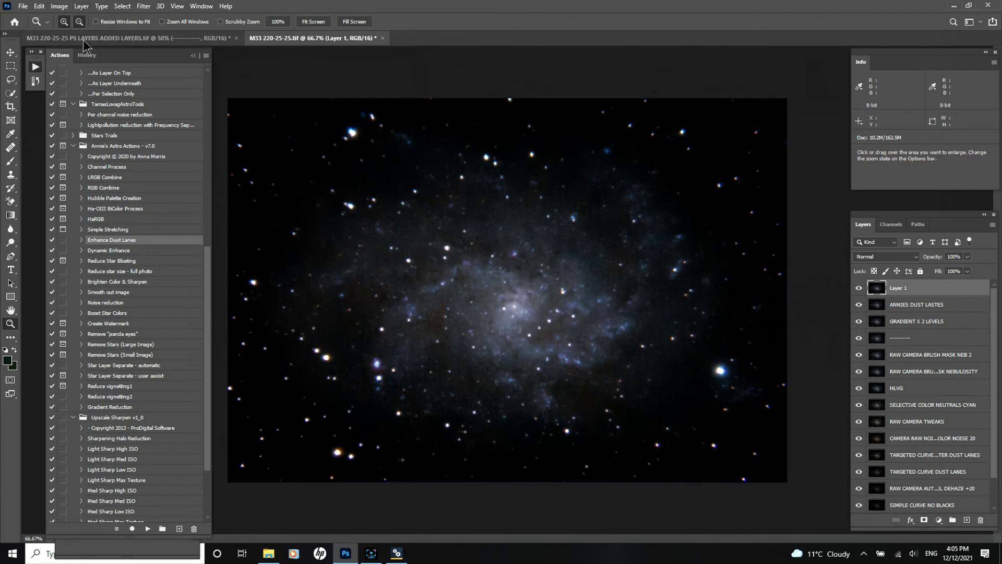
Step: Open the new merged layer in the Topaz DeNoise AI filter and choose the Low Light model
left_click(495, 267, "alt")
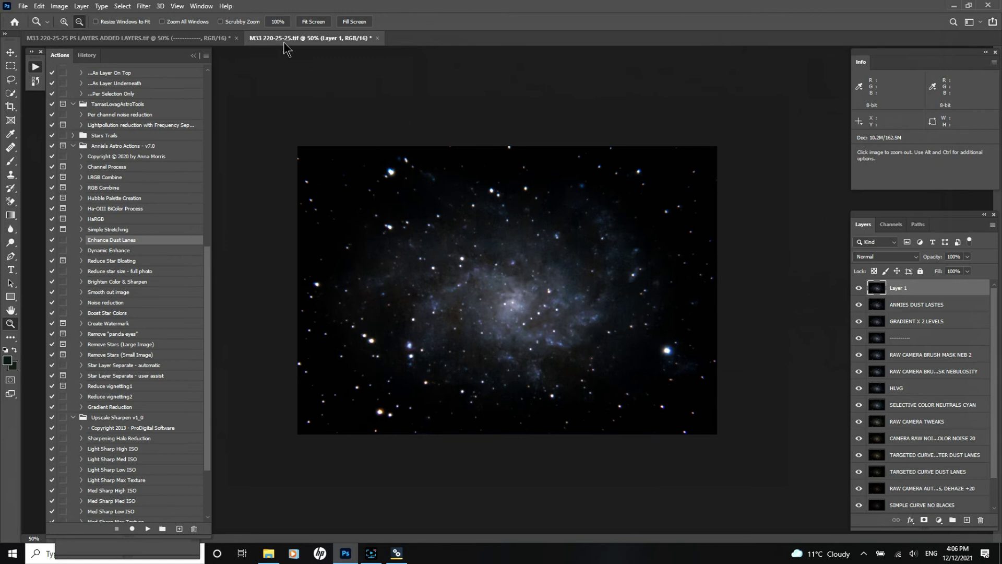
left_click(142, 6)
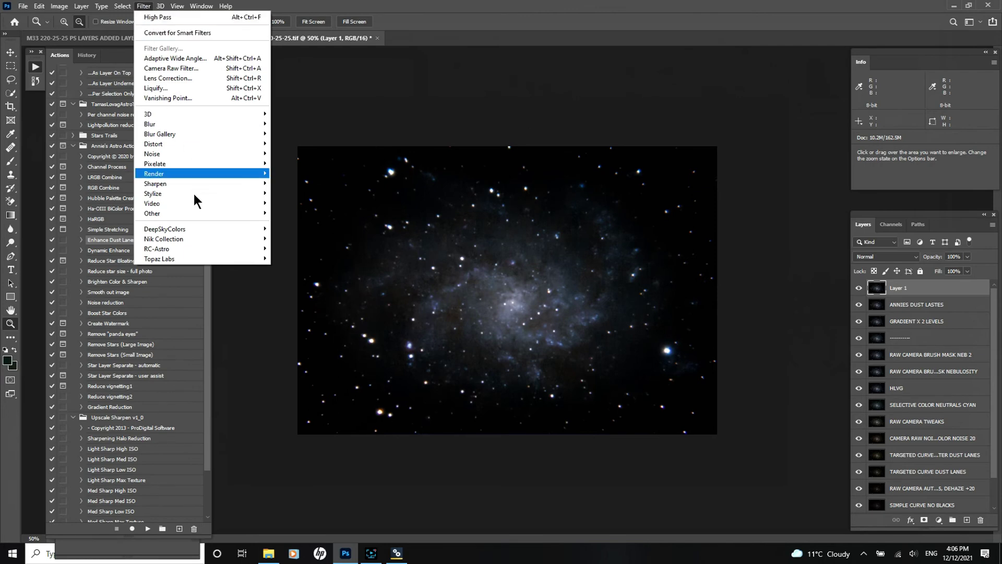
mouse_move(172, 259)
left_click(300, 259)
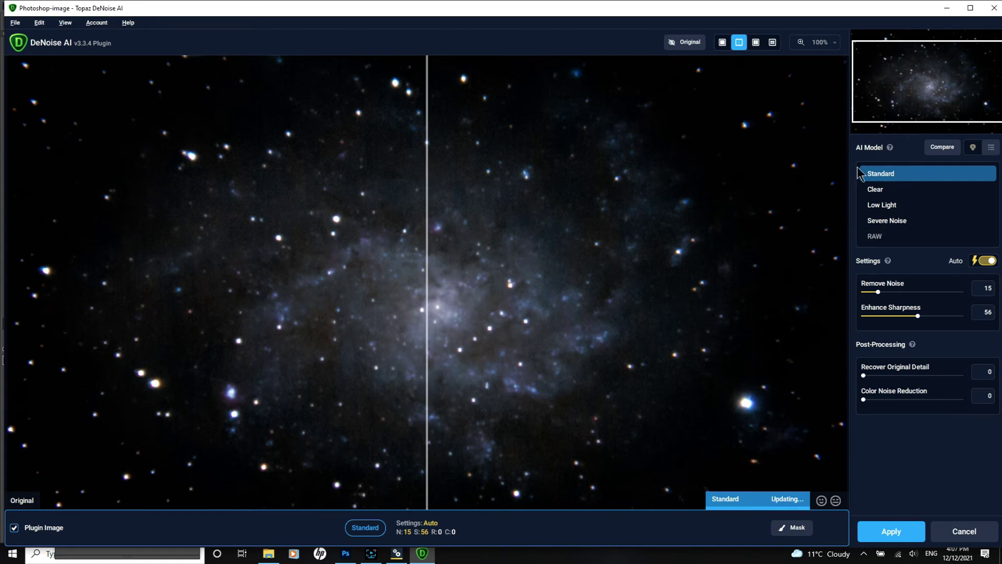
left_click(880, 208)
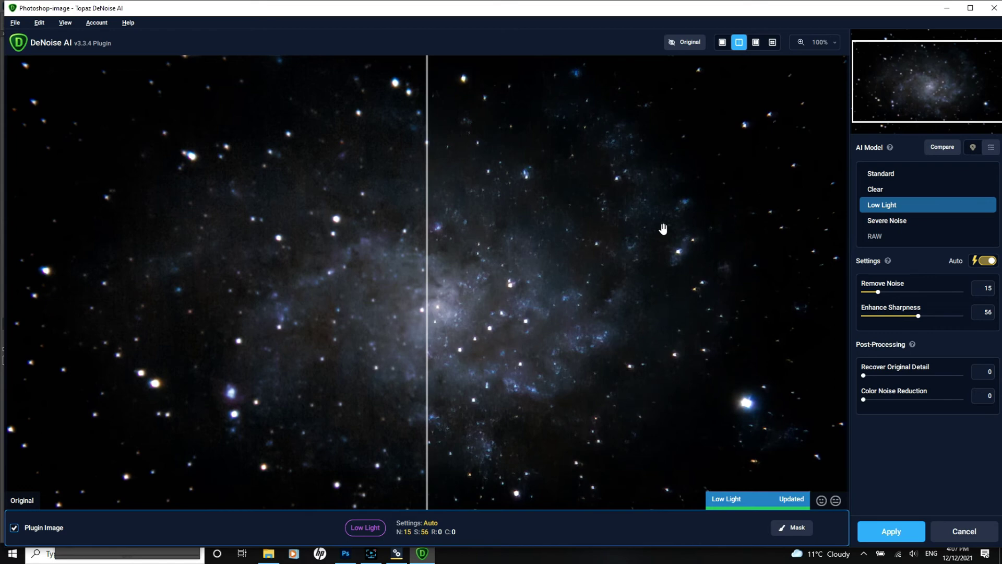
Step: Preview the Severe Noise model with automatic settings and compare it with the Low Light model
left_click(878, 225)
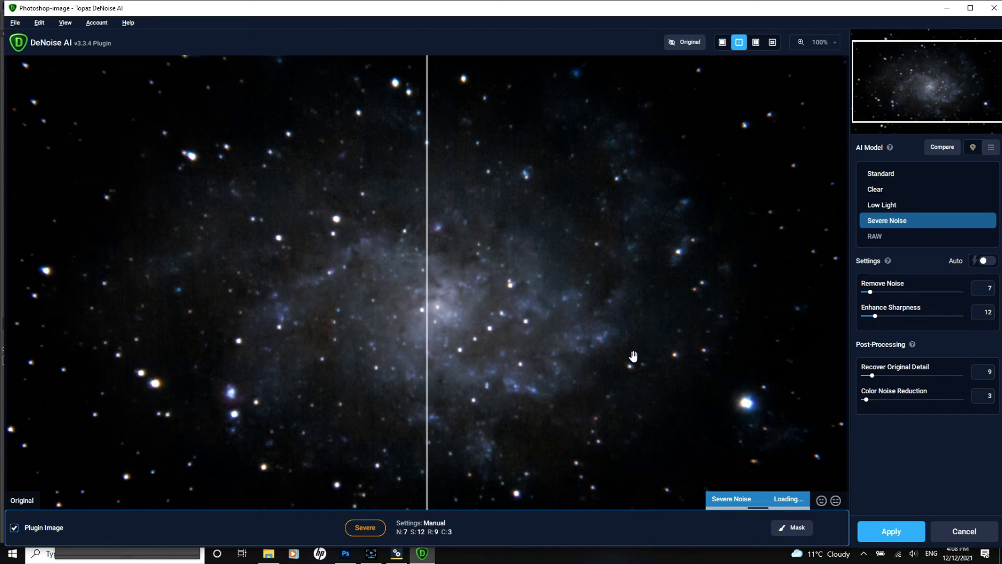
left_click(986, 261)
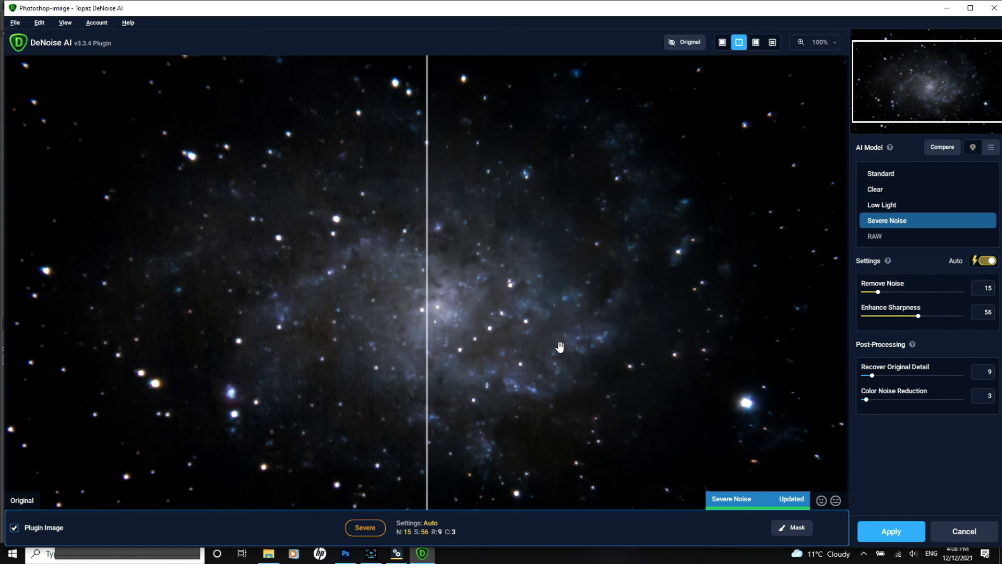
left_click(890, 207)
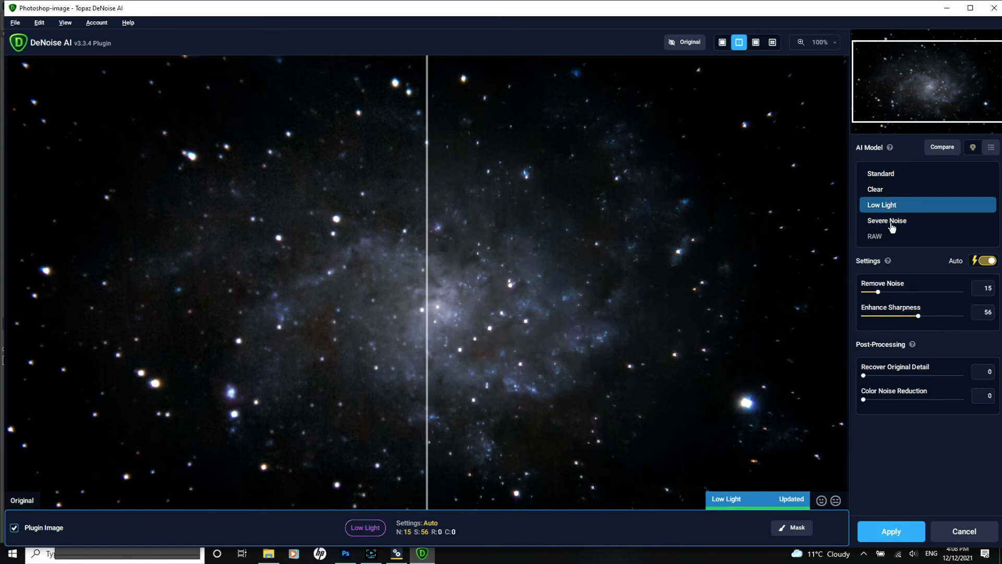
left_click(892, 224)
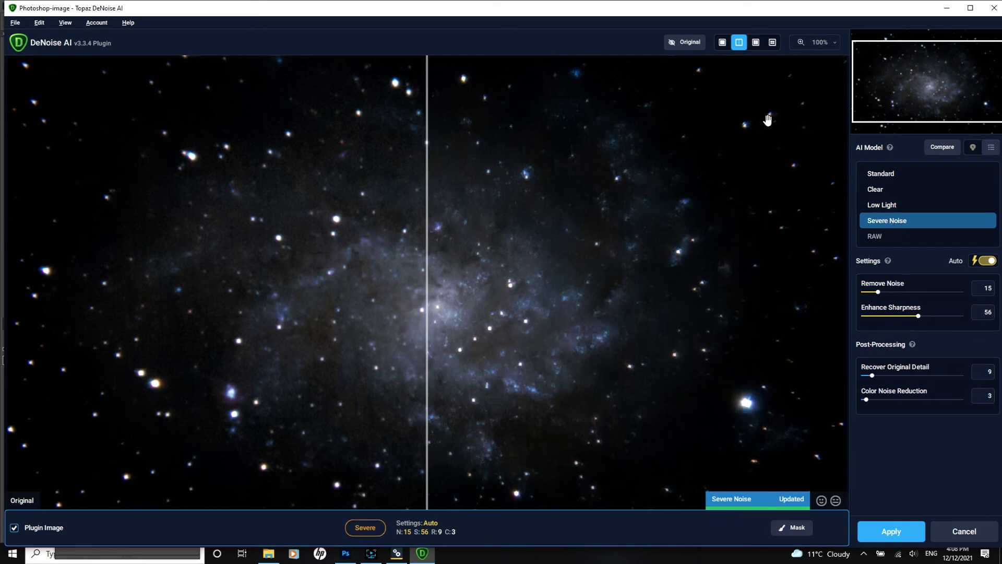
Step: Compare the original with the Severe Noise preview across the whole galaxy and check it against the Low Light model
left_click_drag(425, 283, 37, 291)
left_click_drag(37, 292, 322, 297)
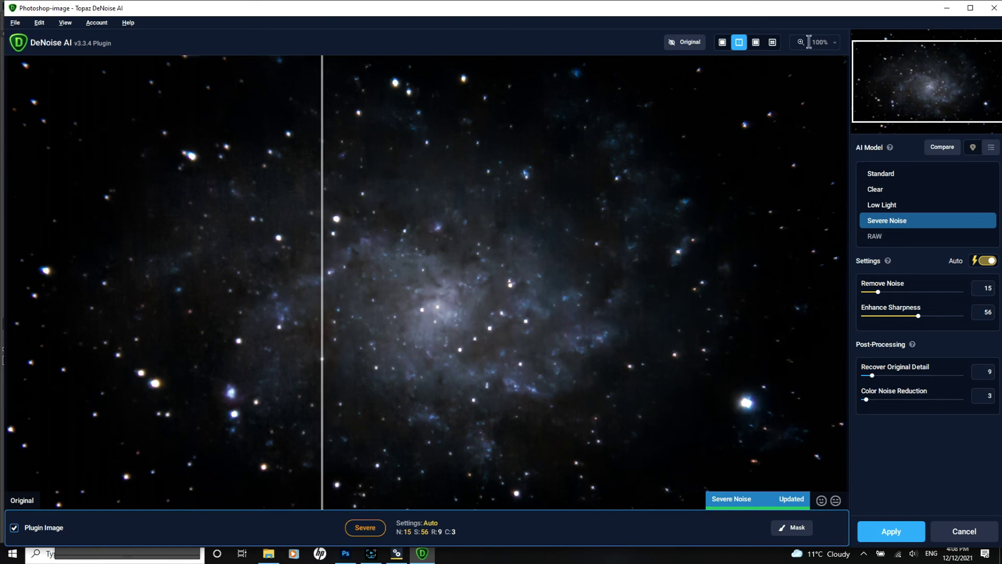
left_click(834, 44)
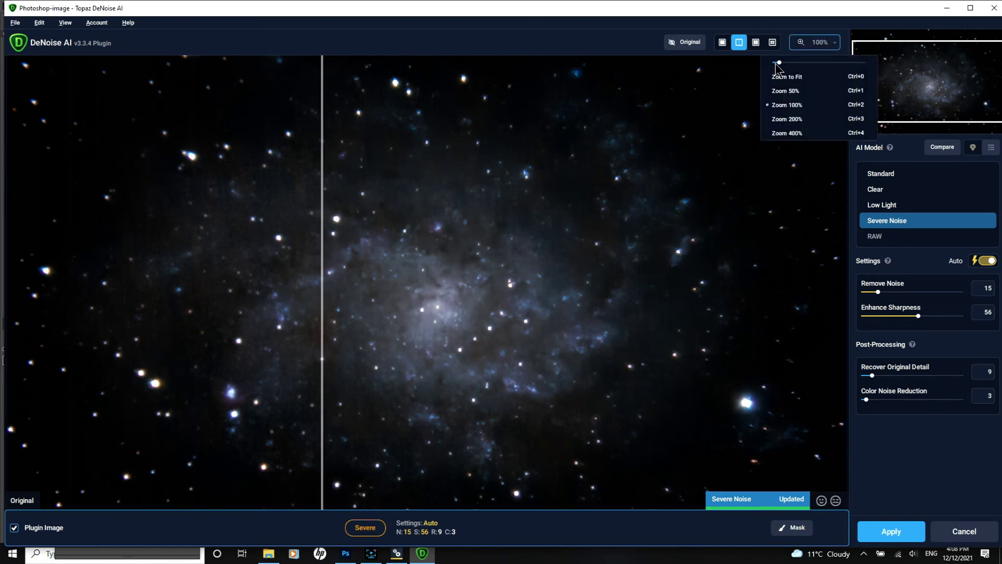
left_click_drag(778, 63, 775, 63)
left_click_drag(321, 310, 159, 318)
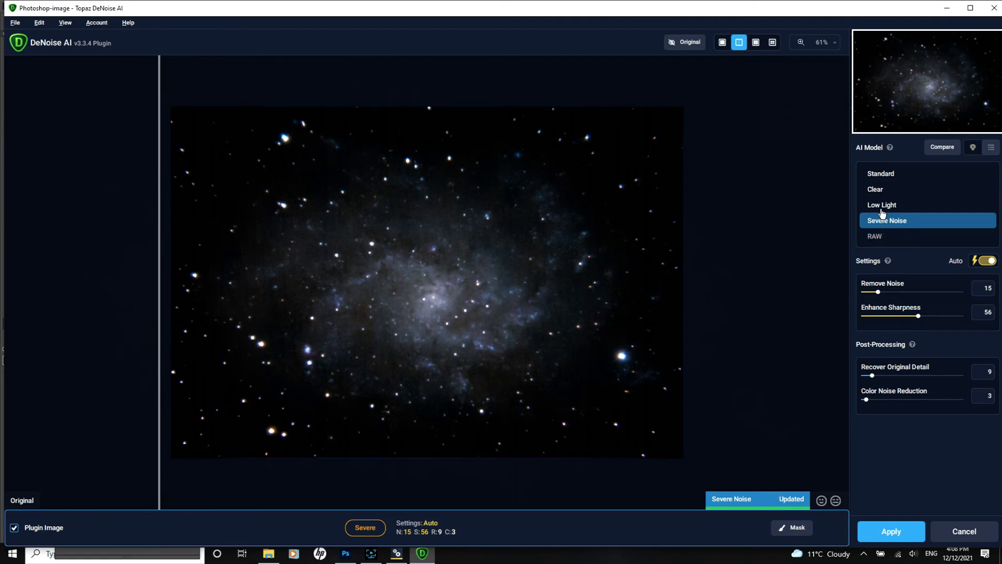
left_click(882, 209)
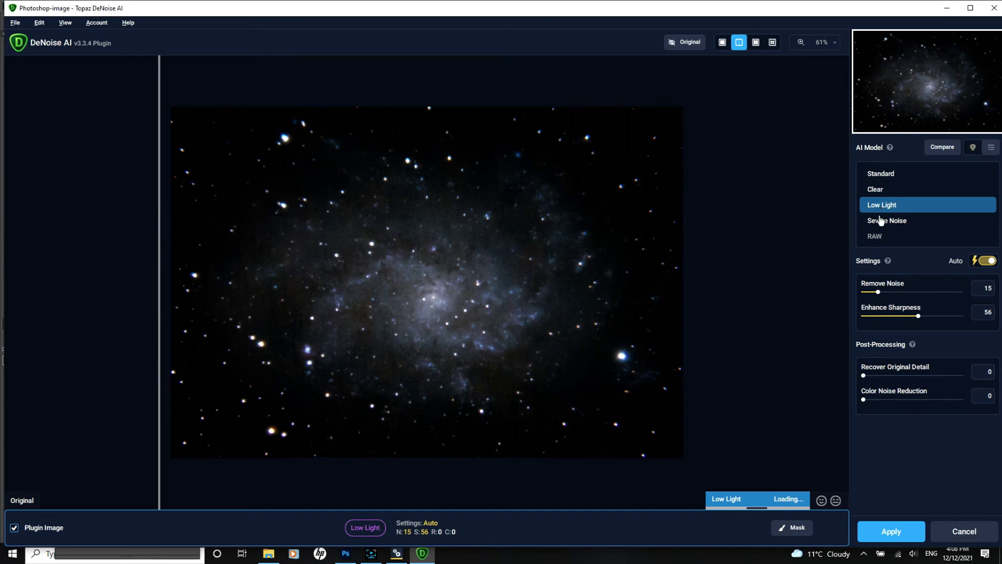
left_click(887, 222)
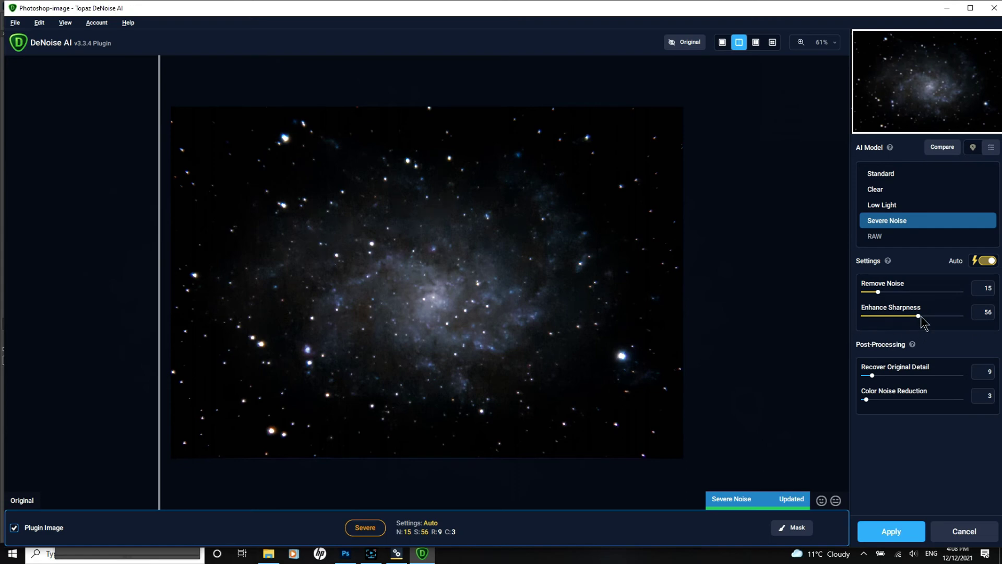
Step: Set Enhance Sharpness to 20 and Remove Noise to 11 for the Severe Noise model, and apply the noise reduction
left_click_drag(921, 316, 887, 317)
left_click_drag(879, 292, 872, 297)
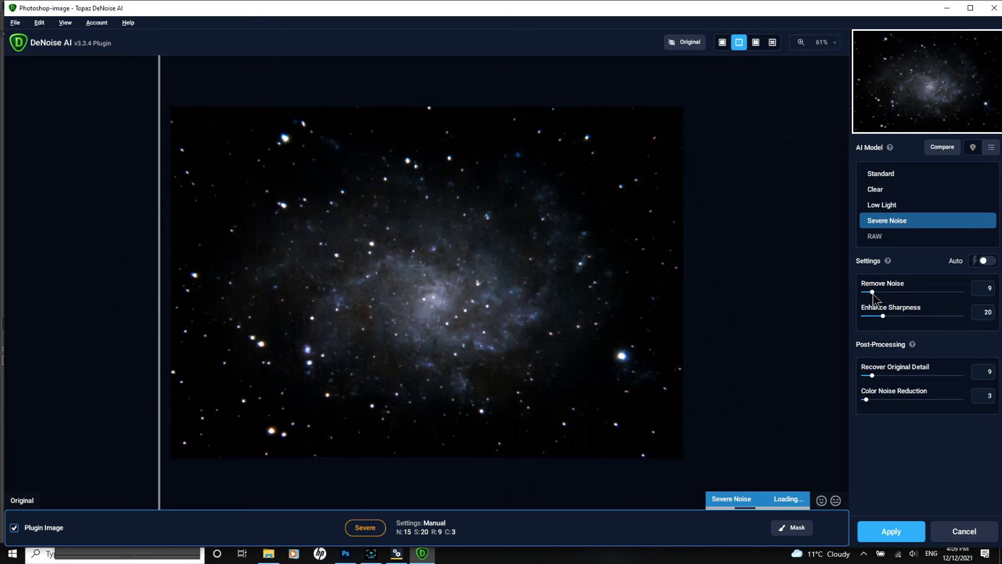
left_click_drag(873, 295, 874, 291)
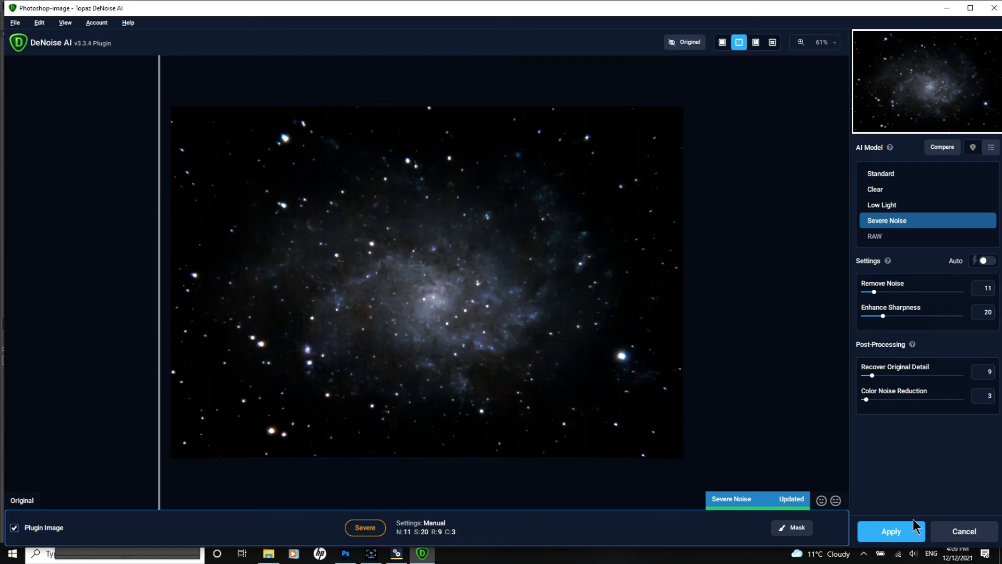
left_click(890, 532)
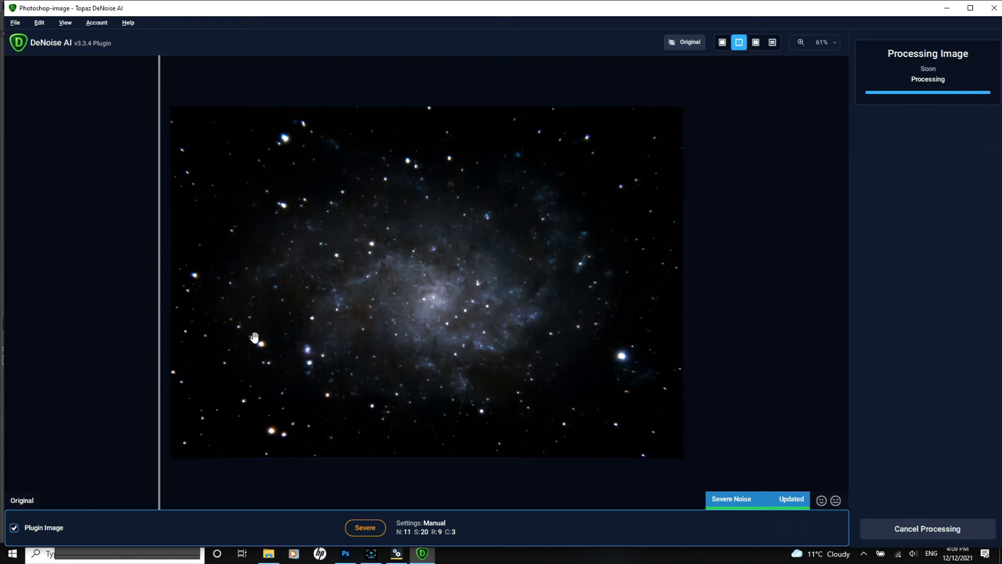
Step: Examine the galaxy core up close with the denoised top layer hidden and shown, and return to the full image
key("alt")
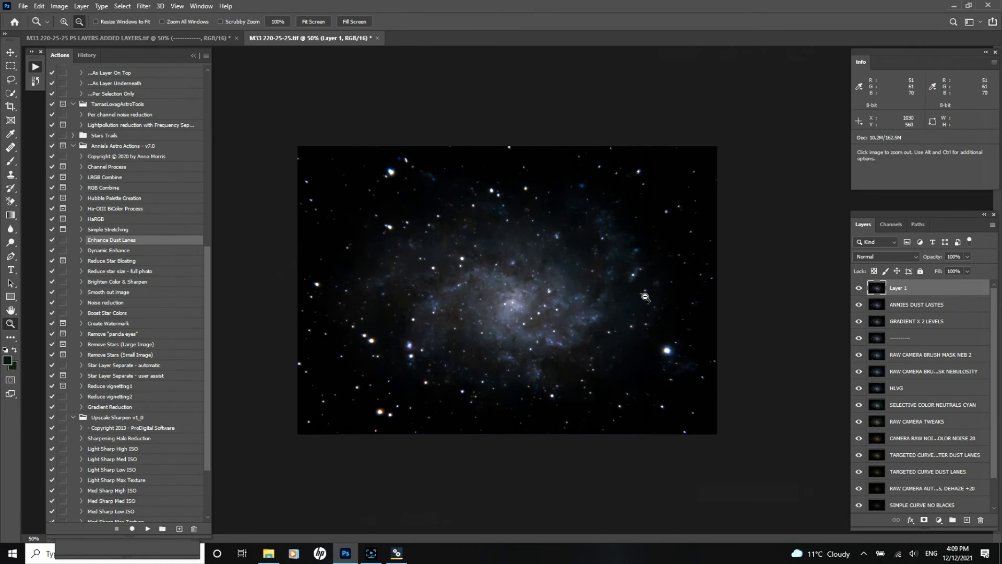
left_click(63, 22)
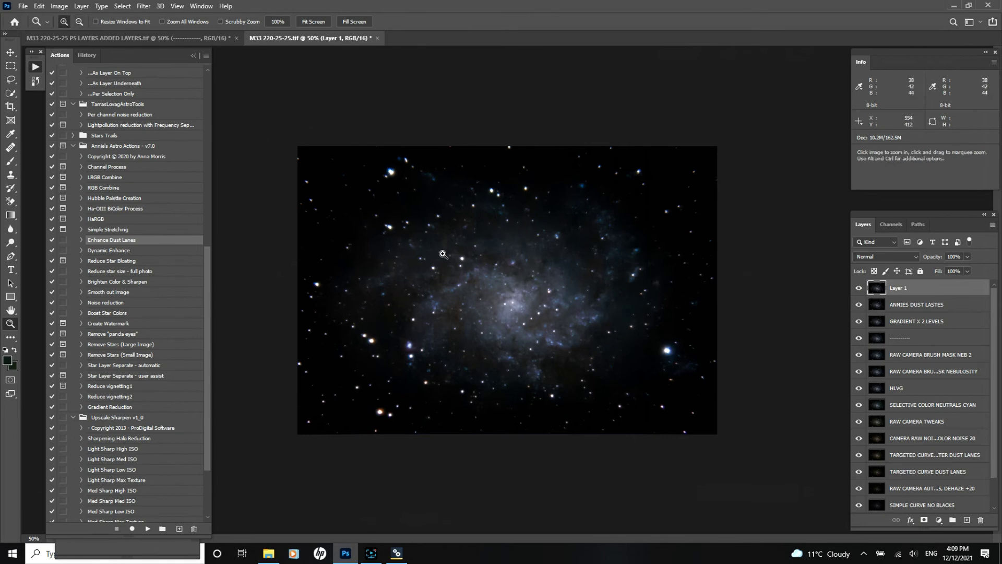
left_click(511, 292)
left_click(548, 334)
left_click(616, 362)
left_click_drag(620, 356, 448, 214)
left_click(858, 289)
left_click(858, 289)
left_click(858, 288)
left_click(858, 289)
left_click(857, 289)
left_click(857, 288)
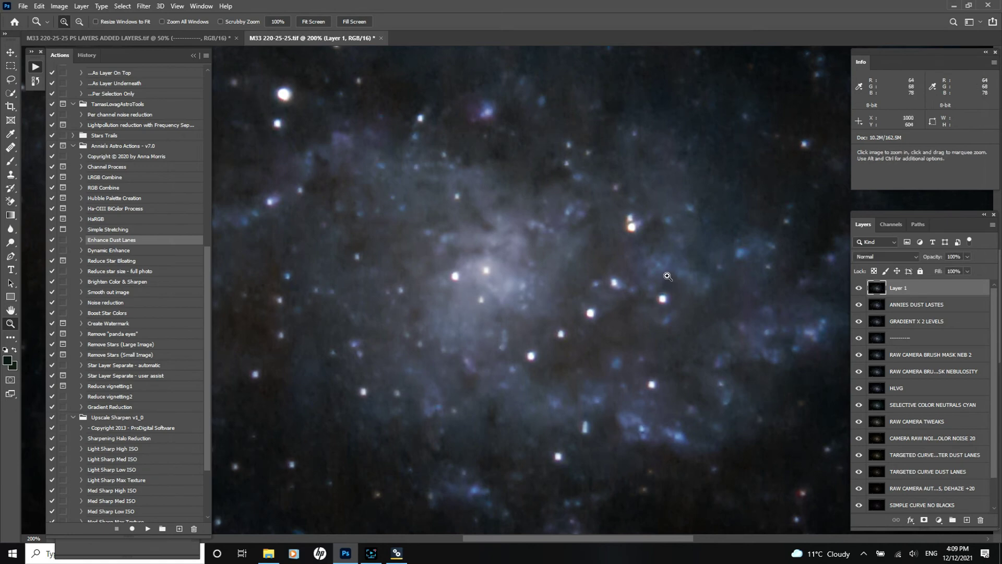
left_click(859, 289)
left_click(859, 290)
left_click(859, 289)
left_click(859, 289)
left_click(326, 21)
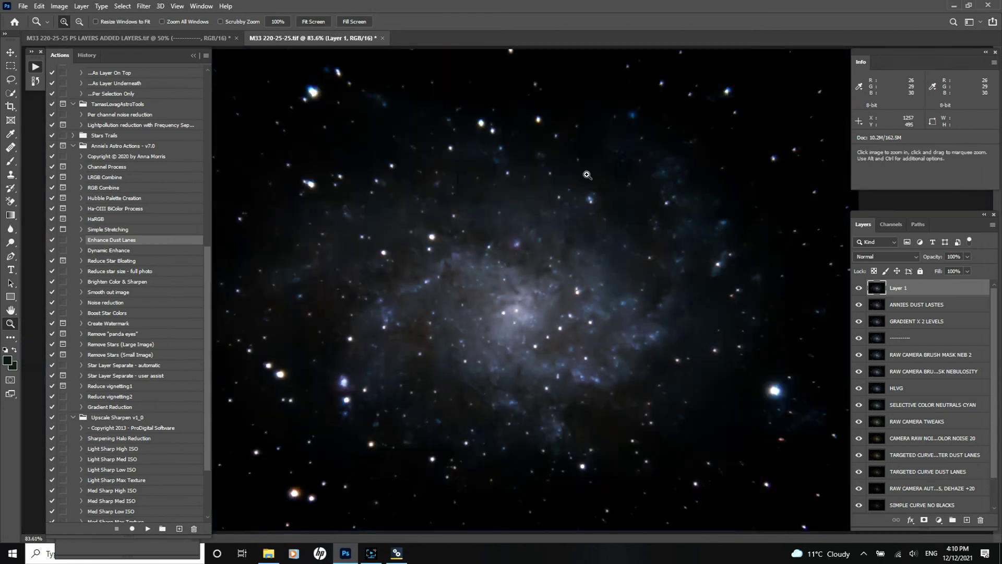
left_click(451, 280, "alt")
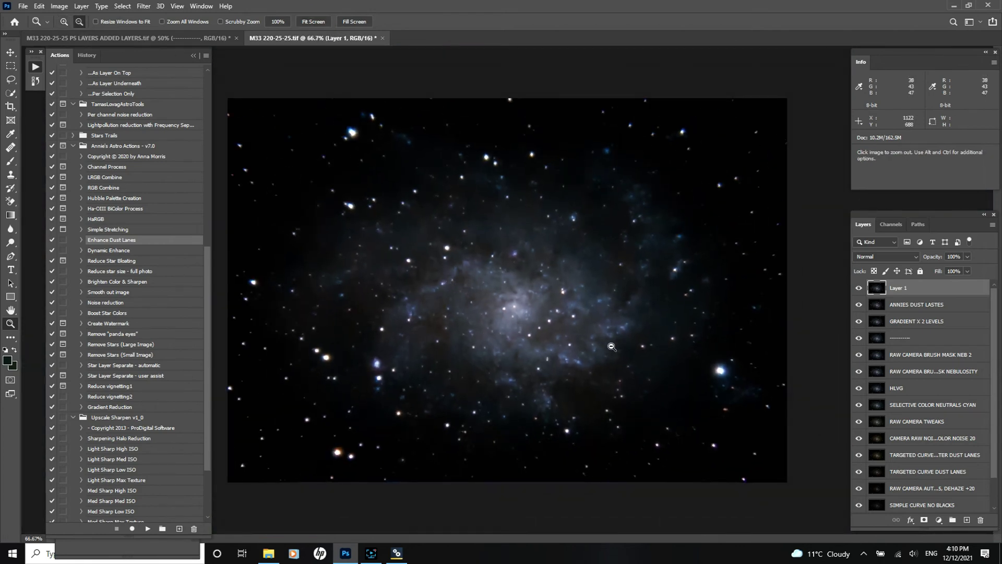
Step: Rename the denoised top layer TDN SEVERE CUSTOM 10 20
double_click(897, 288)
type("TDN SEVERE CUSTOM 10 20")
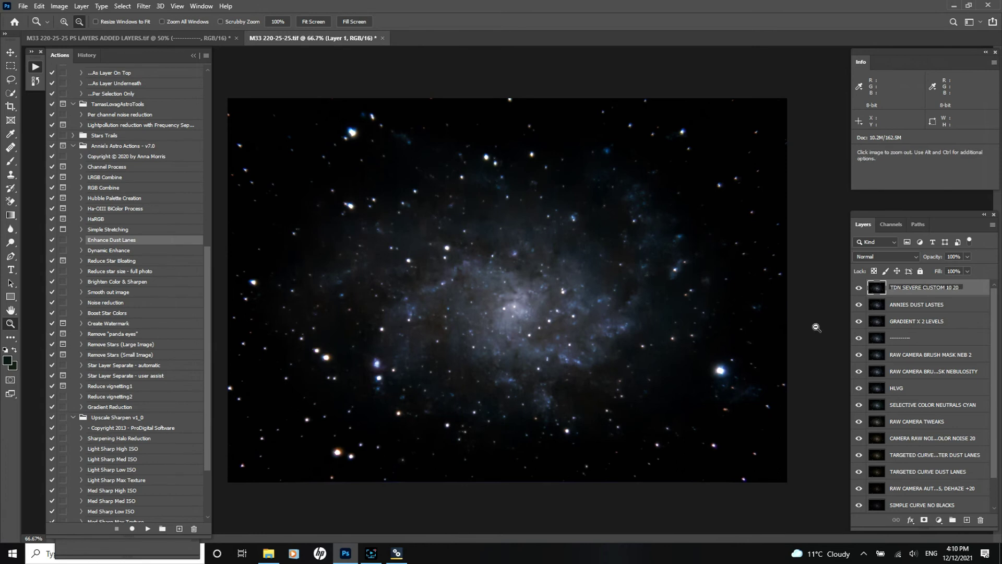
key("Return")
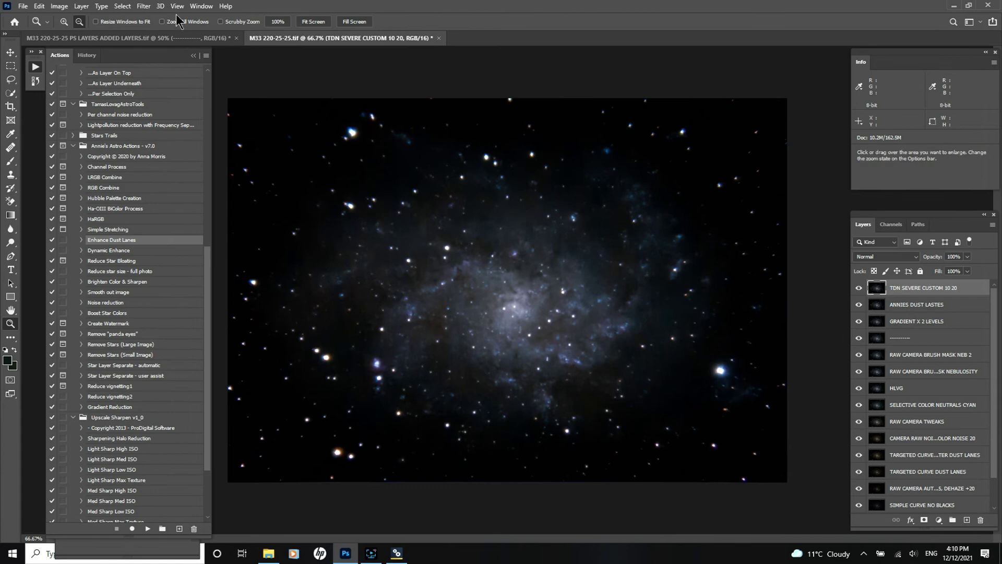
left_click(144, 7)
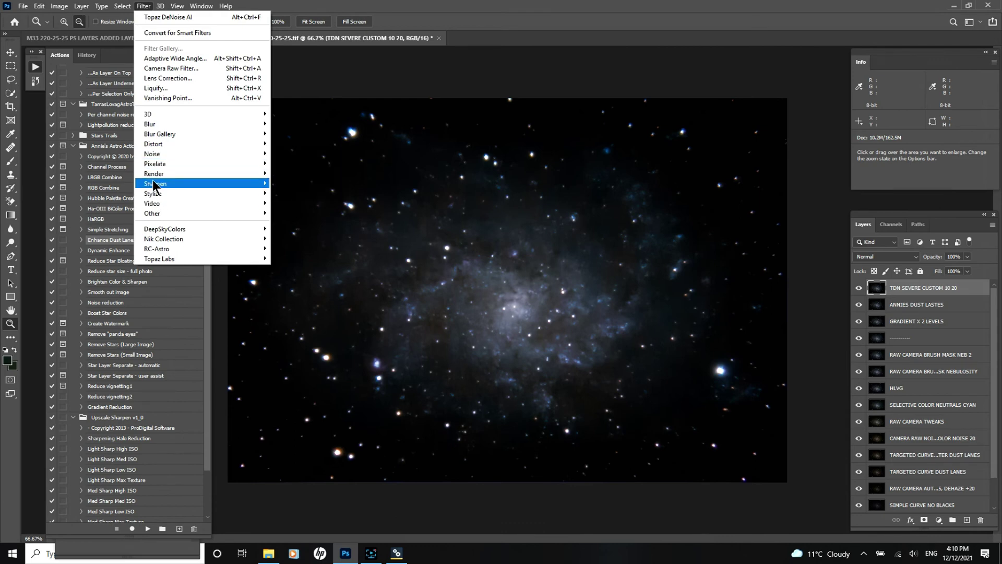
mouse_move(204, 183)
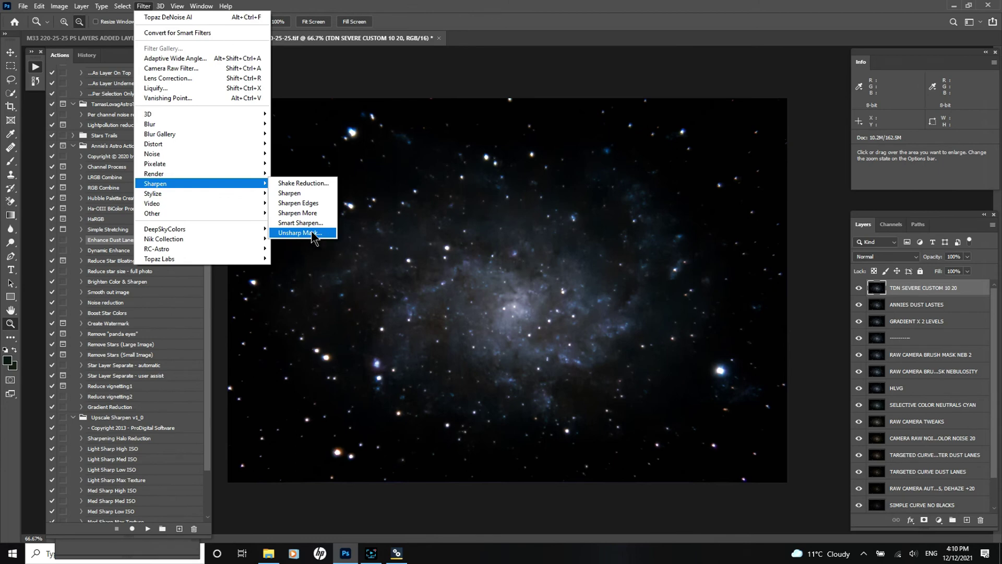
left_click(391, 86)
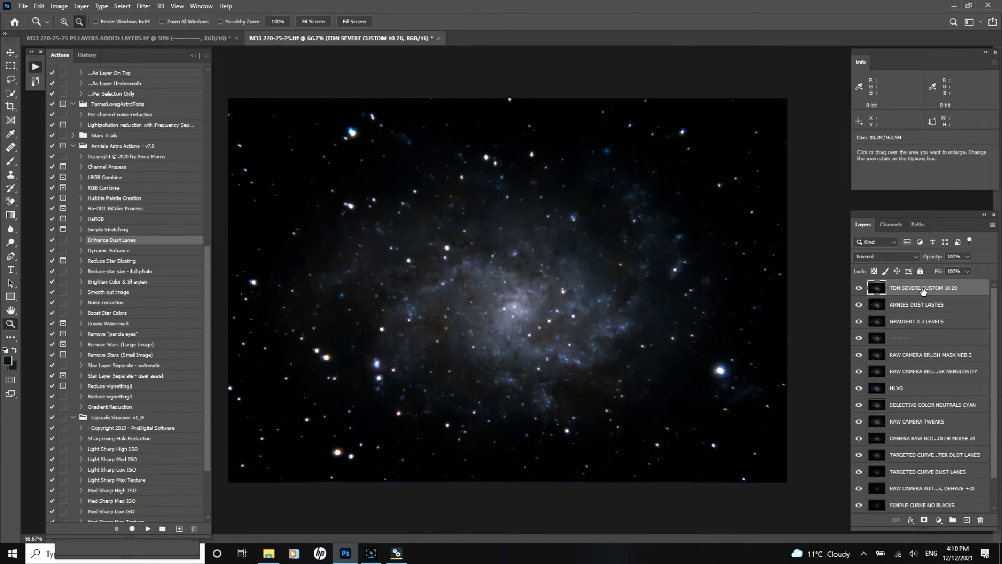
key("alt")
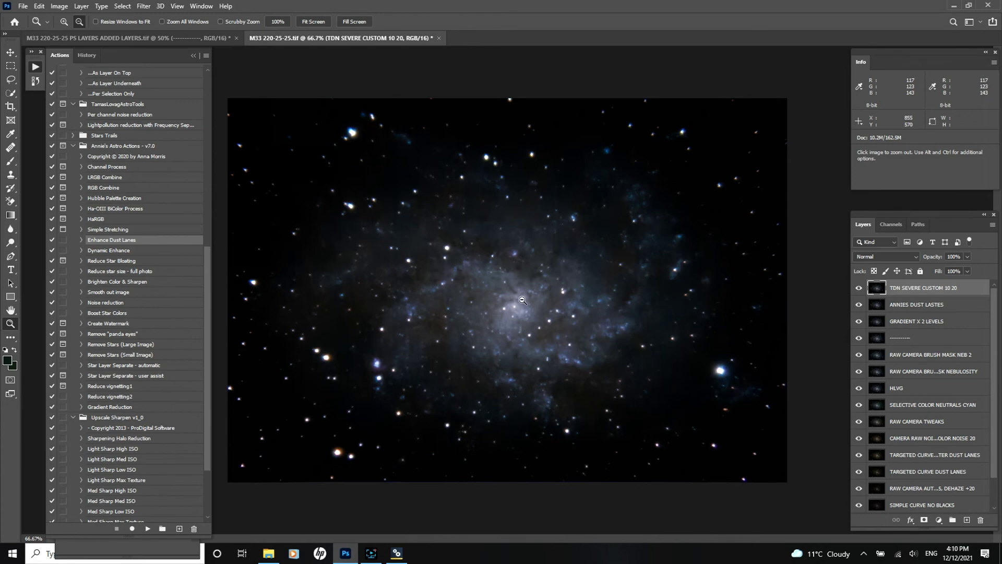
left_click(365, 215, "alt")
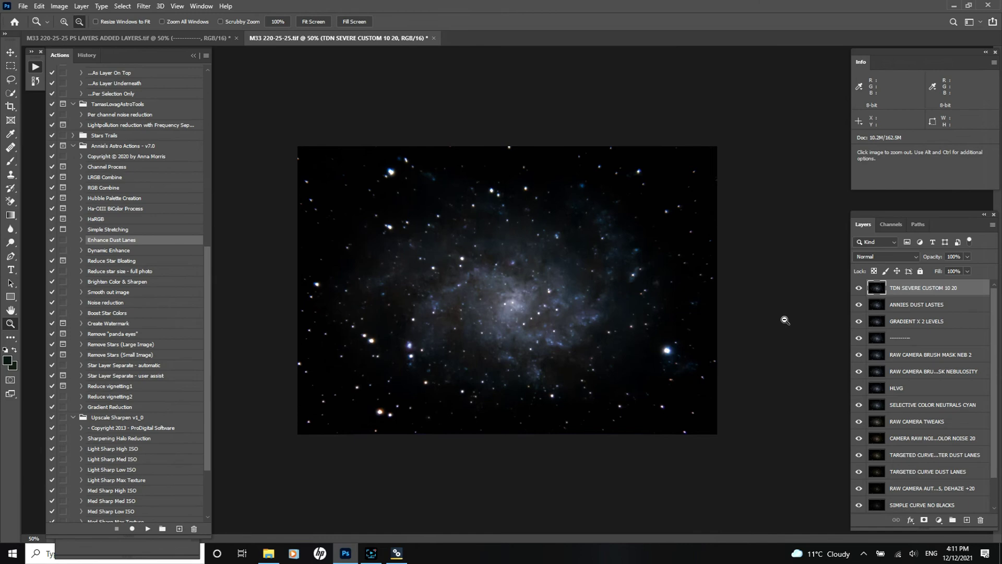
Step: Stamp all visible layers into a new layer above TDN SEVERE CUSTOM 10 20
key("ctrl+shift+alt+e")
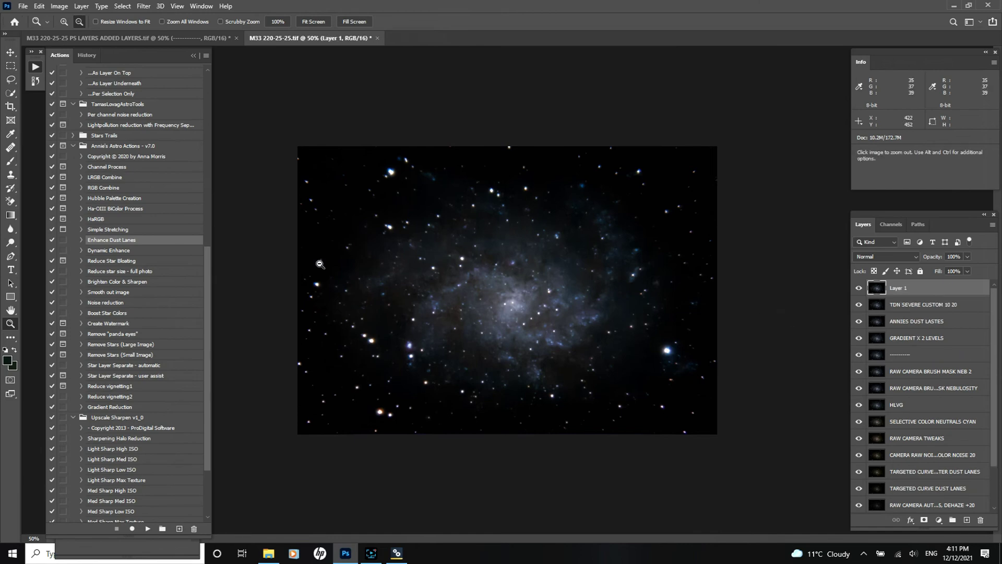
left_click_drag(208, 307, 209, 135)
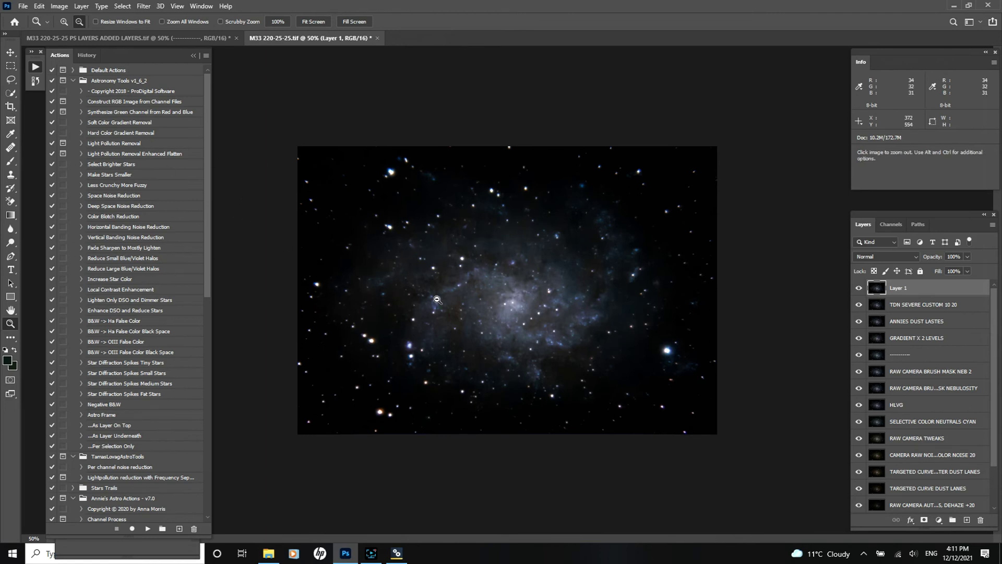
Step: Examine the stars and nebulosity around the galaxy core and outer arms at 200% zoom
left_click(64, 22)
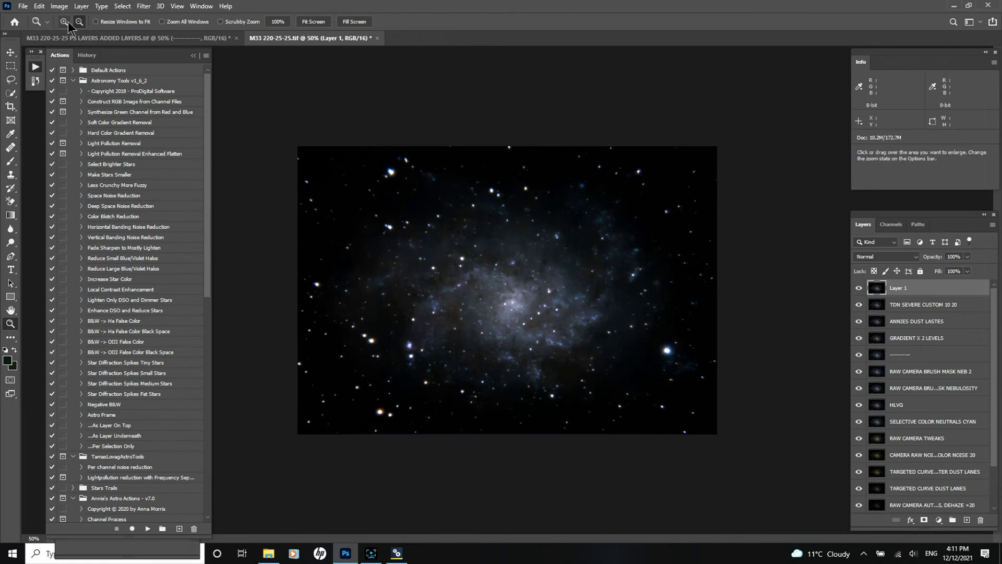
left_click(474, 296)
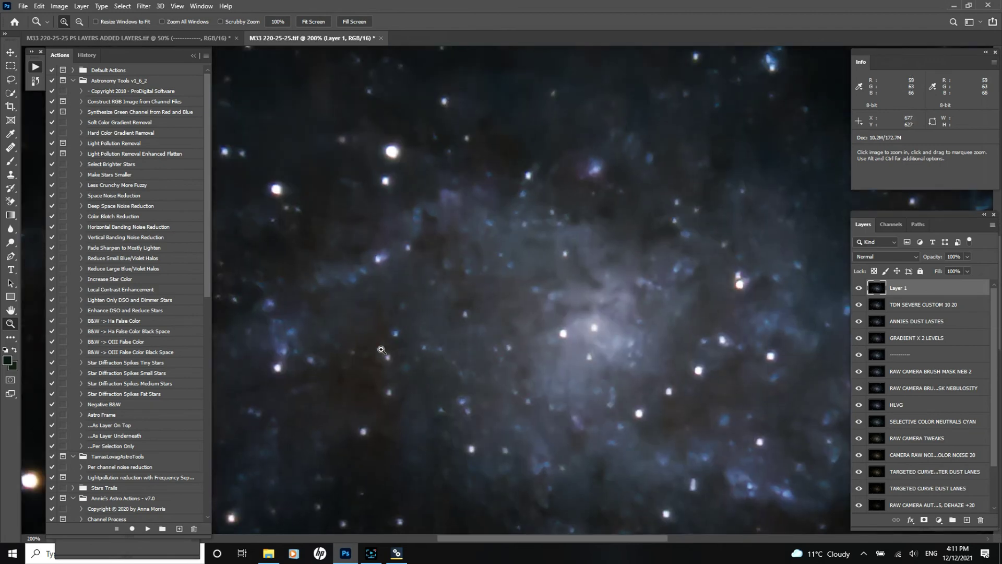
left_click_drag(334, 317, 494, 463)
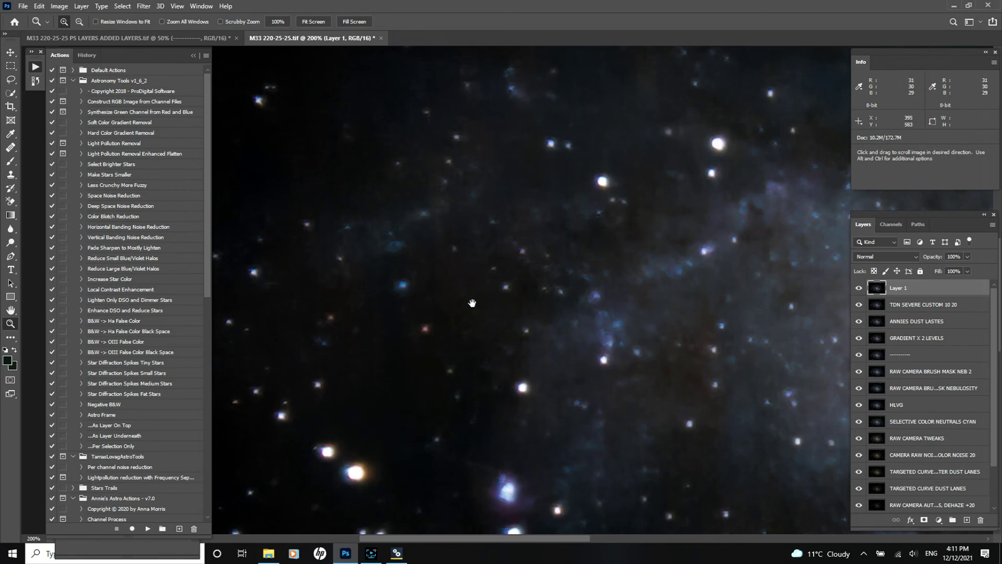
left_click_drag(437, 292, 531, 289)
left_click_drag(501, 190, 435, 279)
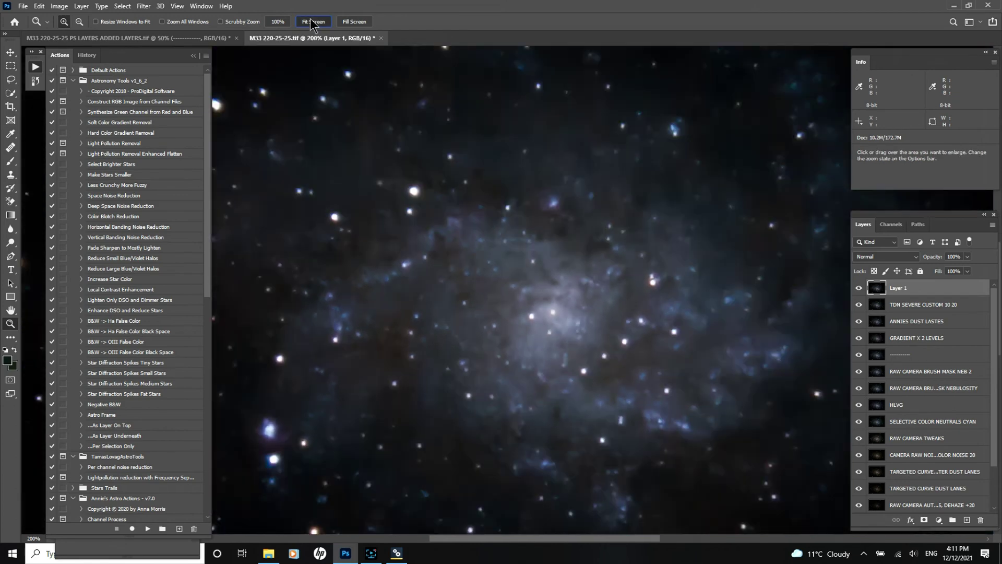
left_click(312, 21)
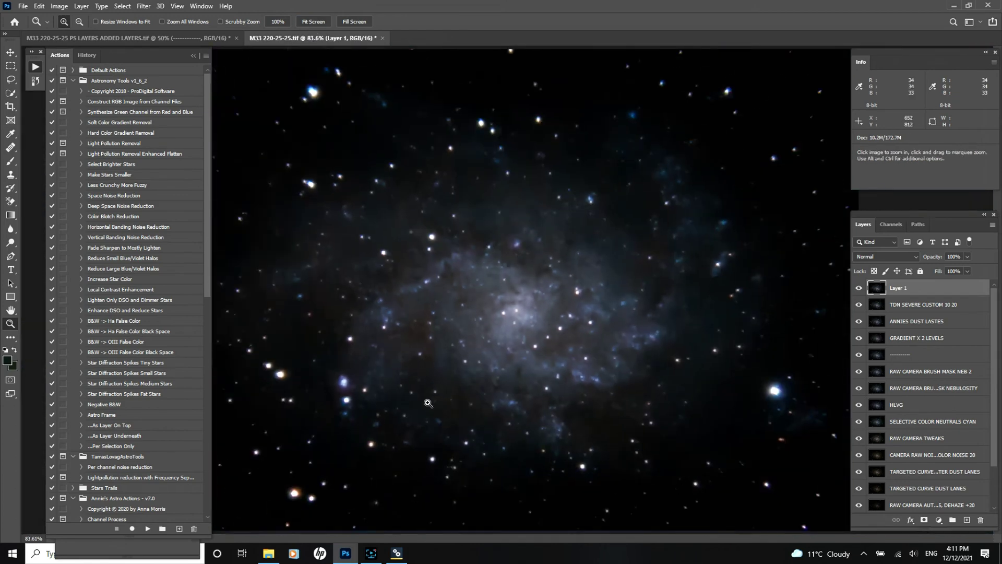
key("ctrl+minus")
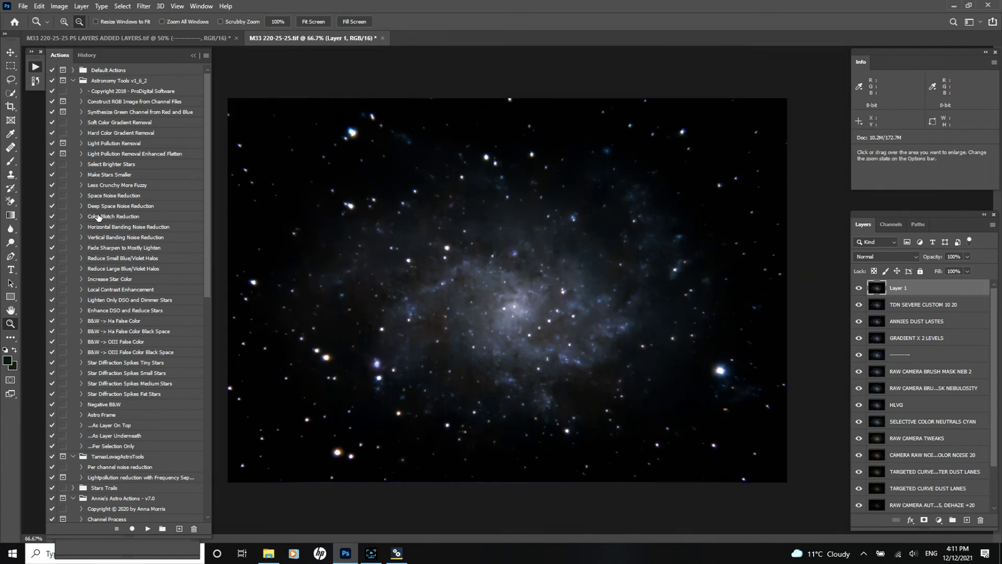
Step: Run the Select Brighter Stars action from Astronomy Tools on the new merged layer and check the star selection
left_click(99, 178)
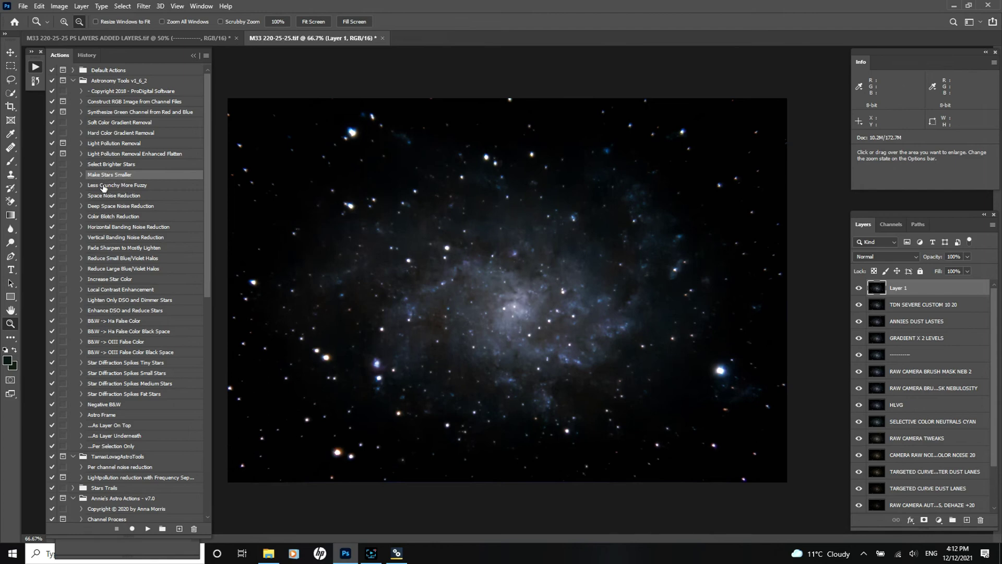
left_click(106, 165)
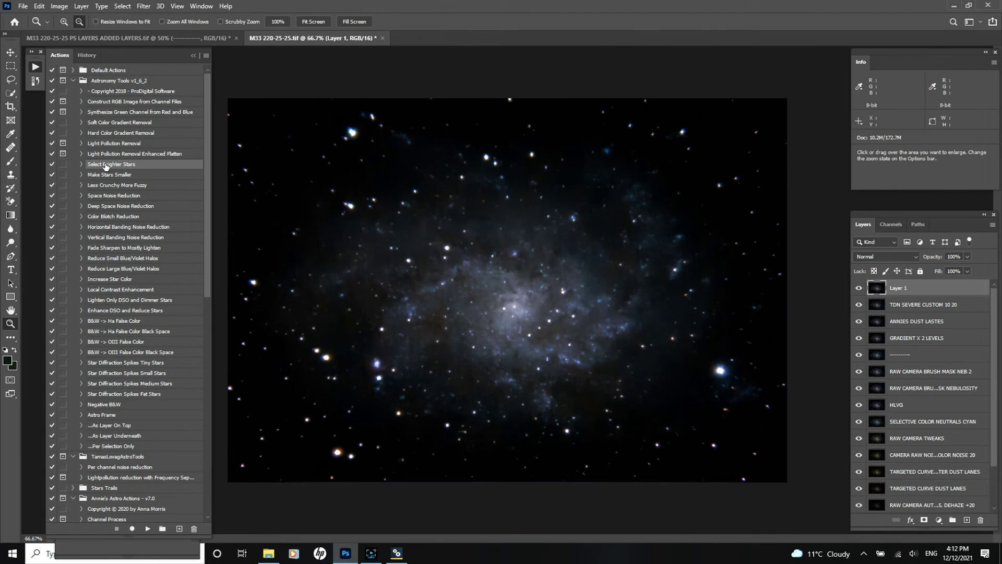
left_click(149, 529)
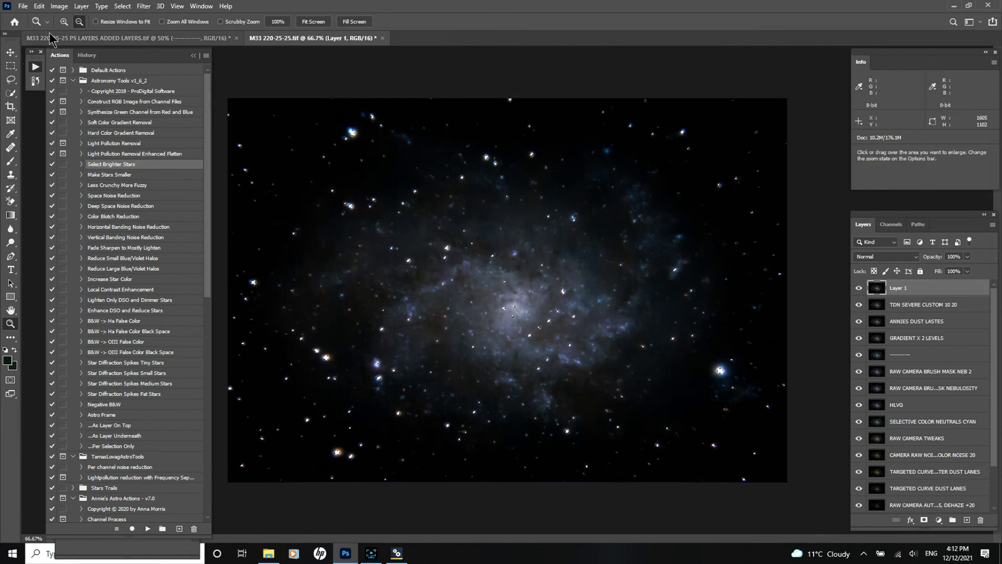
left_click_drag(428, 230, 408, 245)
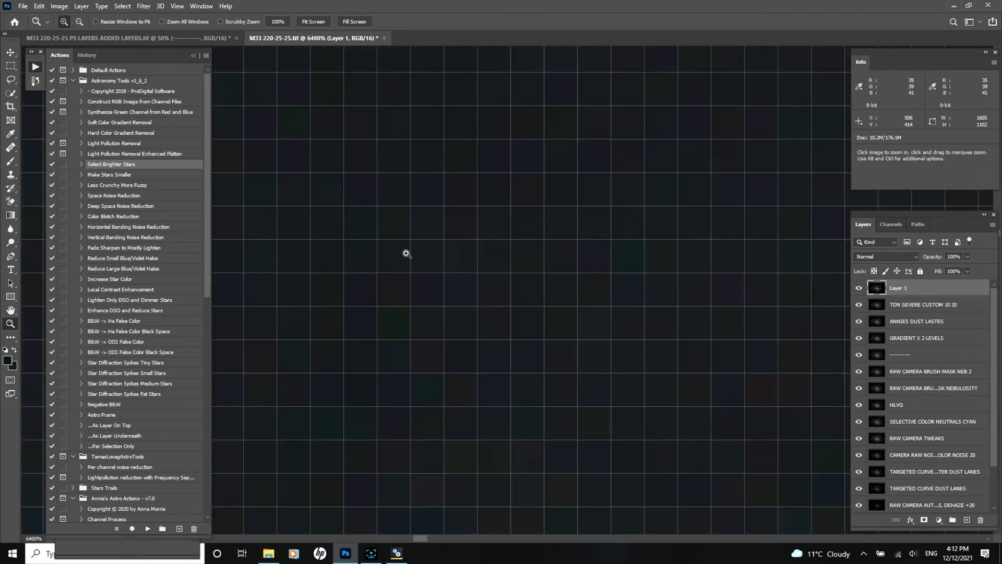
left_click(309, 21)
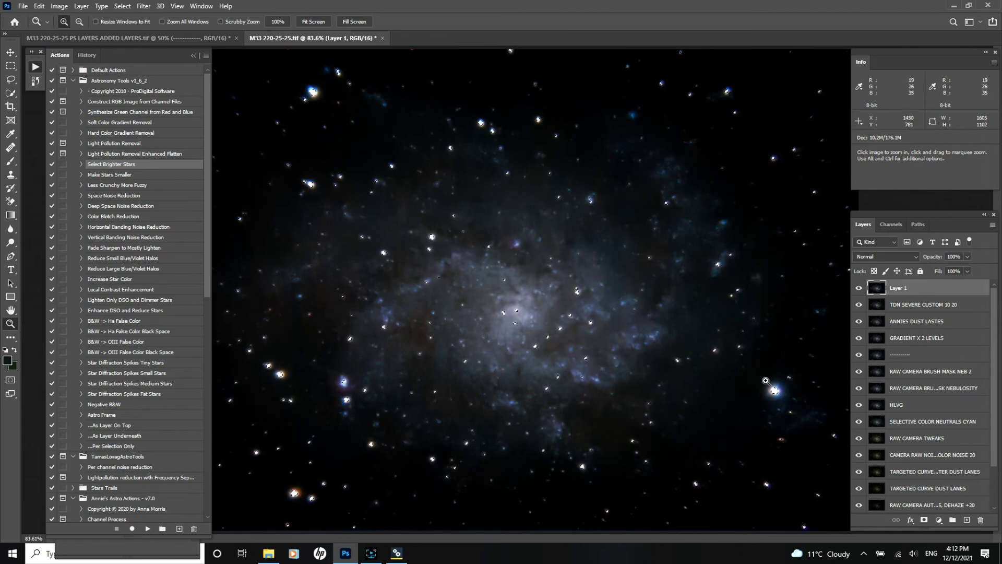
Step: Expand the bright-star selection on the top layer, accepting the offered pixel amount
left_click(122, 6)
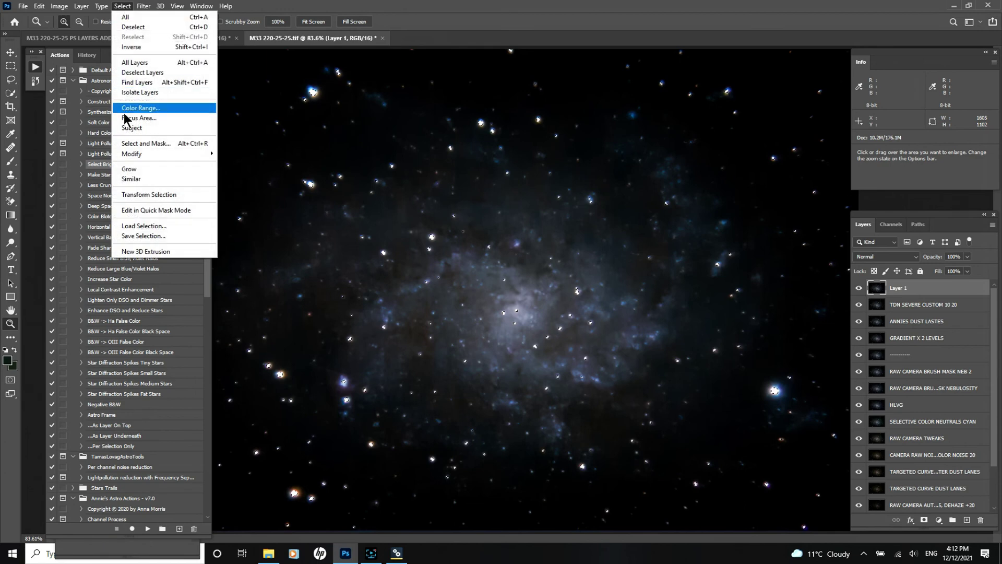
mouse_move(137, 155)
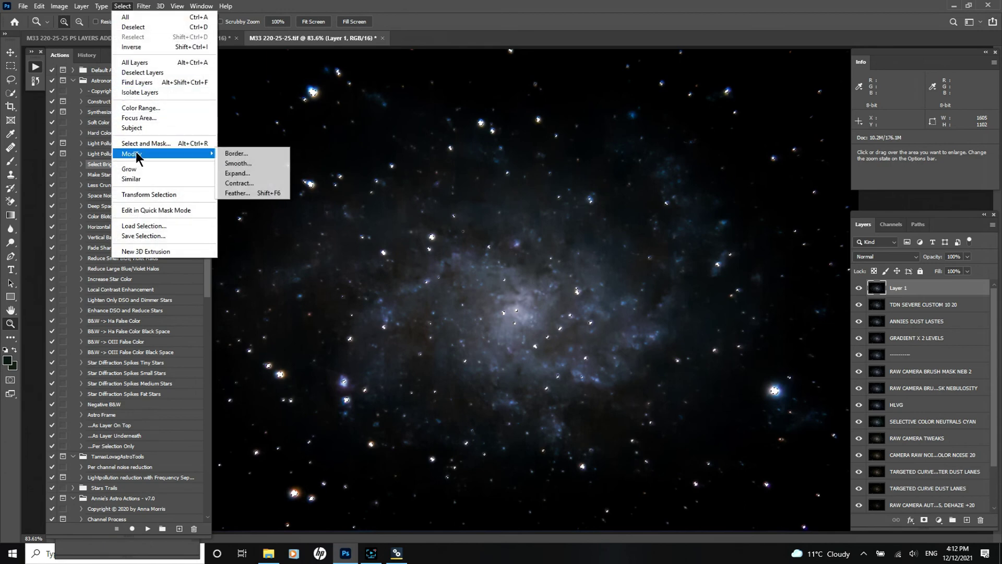
left_click(236, 173)
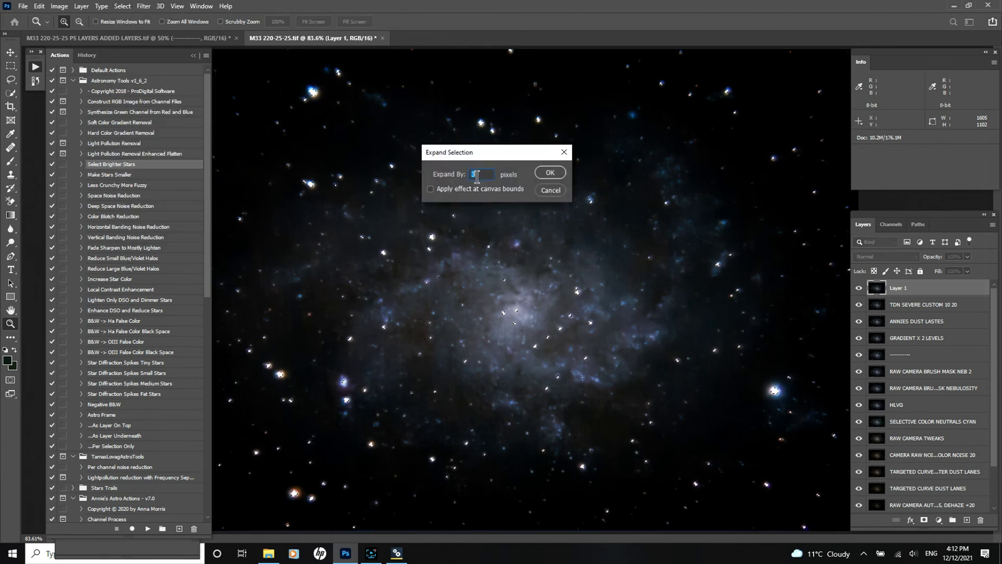
left_click(547, 172)
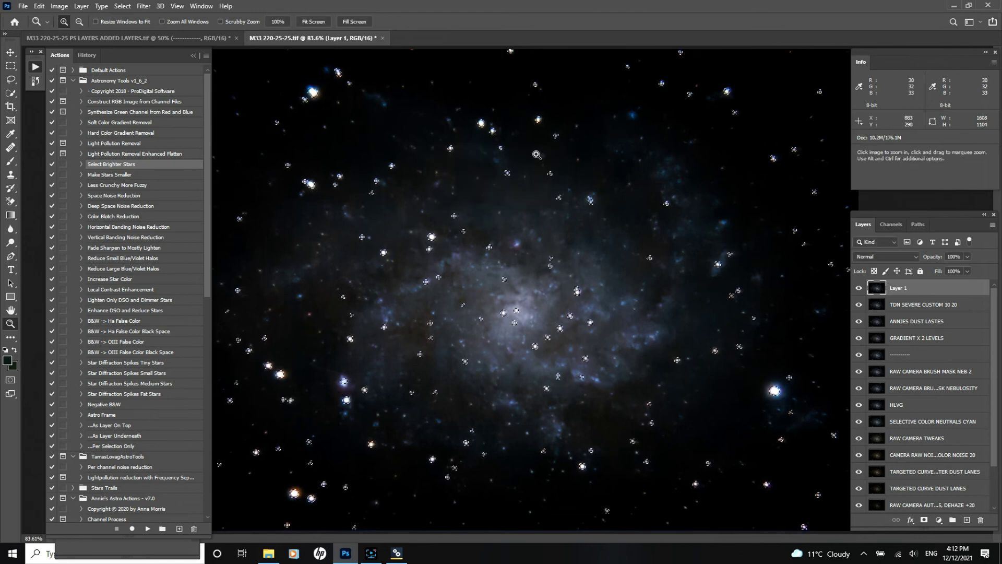
Step: Feather the expanded star selection, accepting the offered radius
left_click(124, 7)
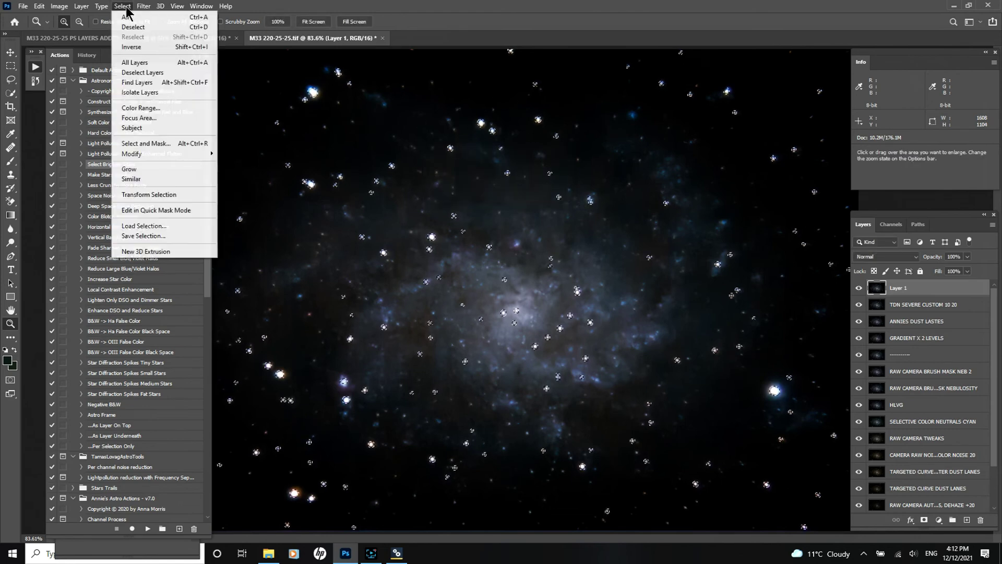
mouse_move(139, 154)
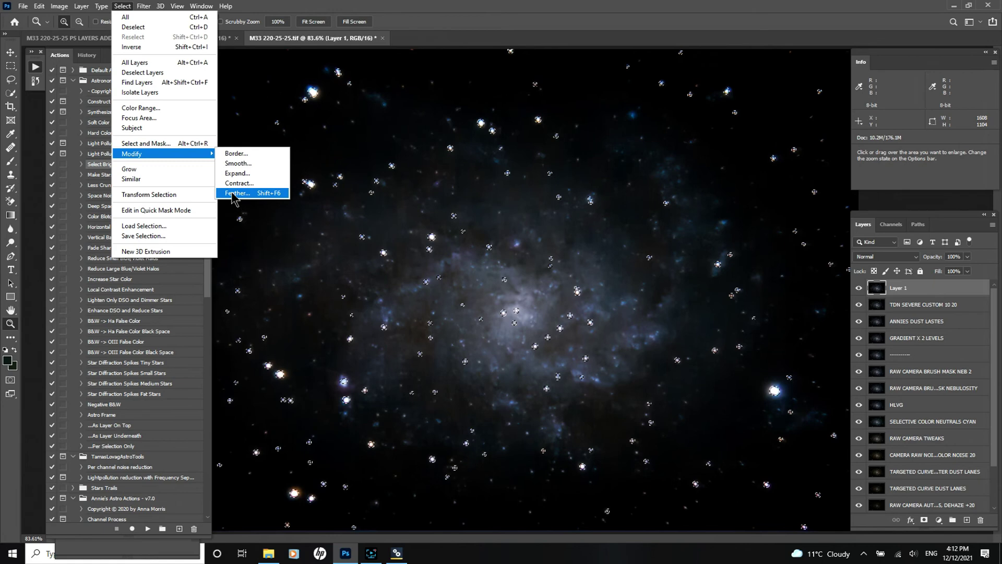
left_click(235, 193)
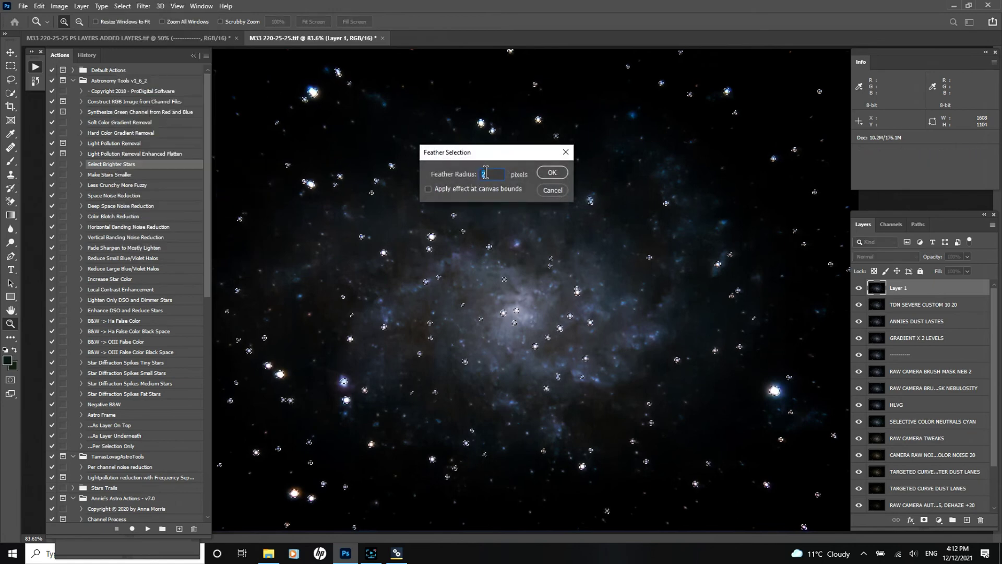
left_click(552, 174)
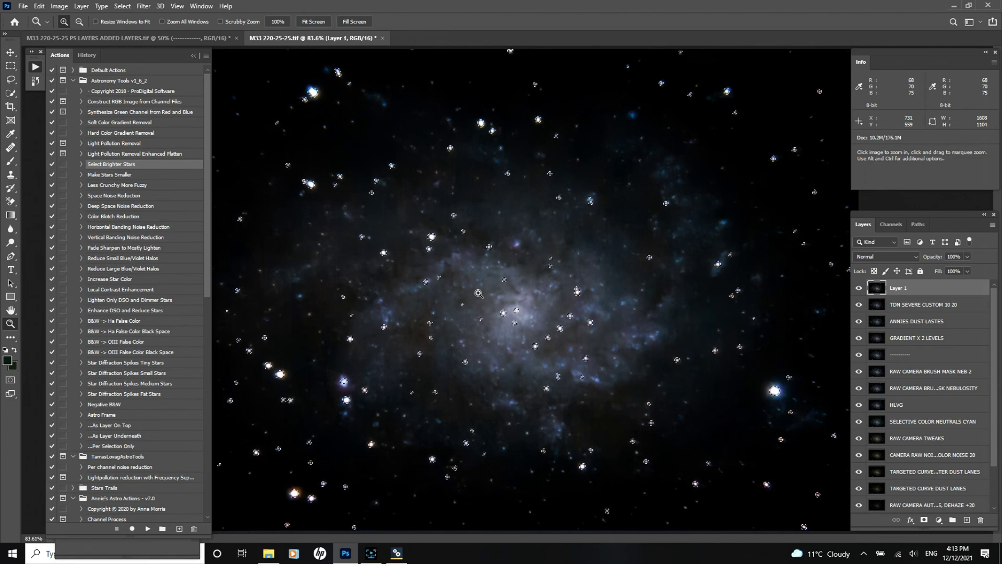
Step: Run the Make Stars Smaller action from Astronomy Tools on the selected stars of the top layer
key("ctrl+alt+z")
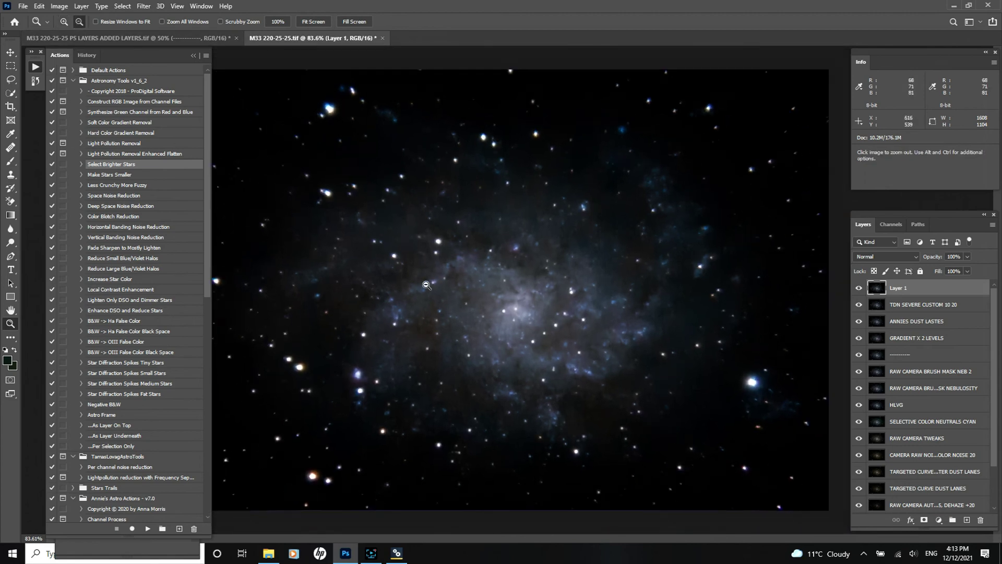
left_click(427, 284, "alt")
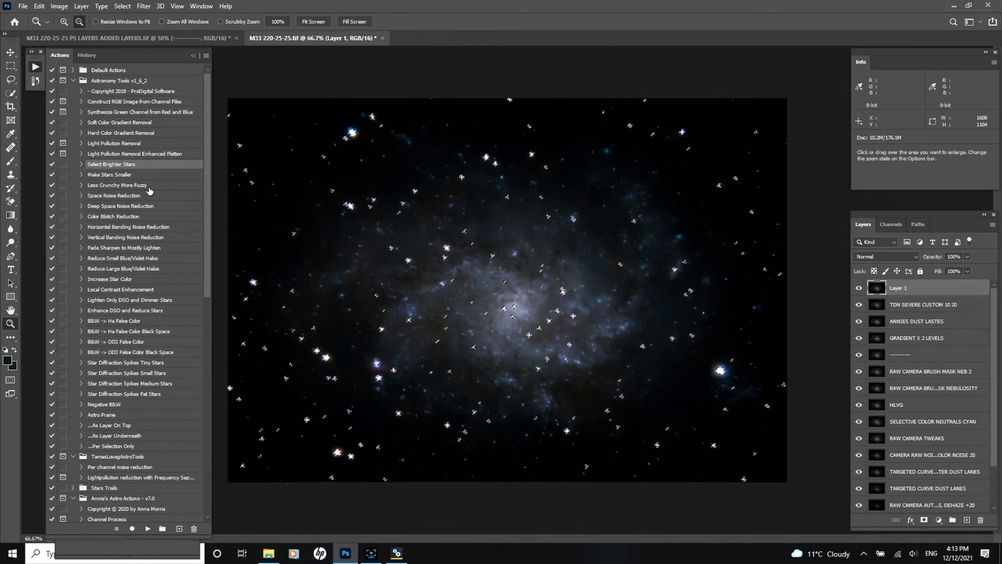
left_click(102, 426)
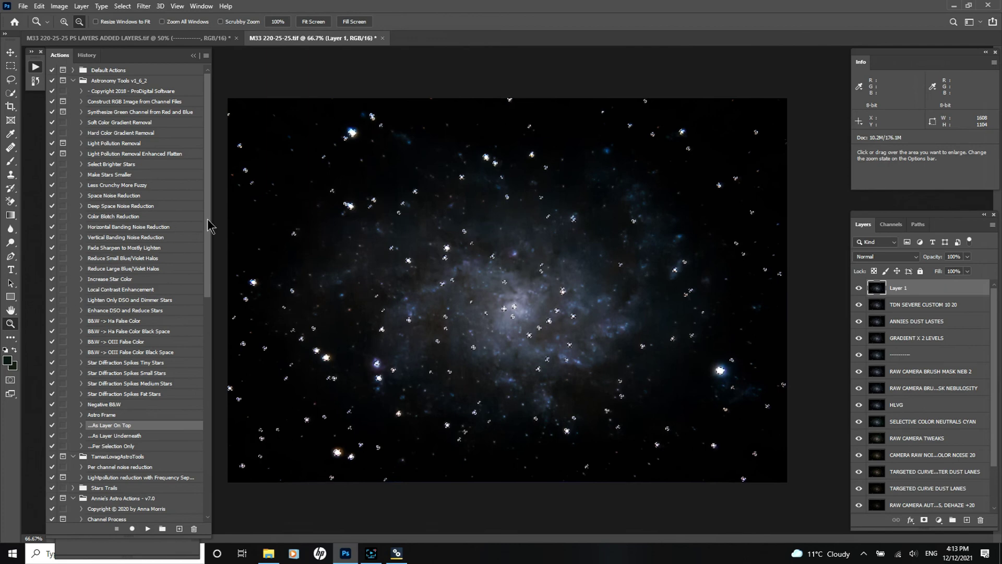
left_click(110, 176)
left_click(148, 528)
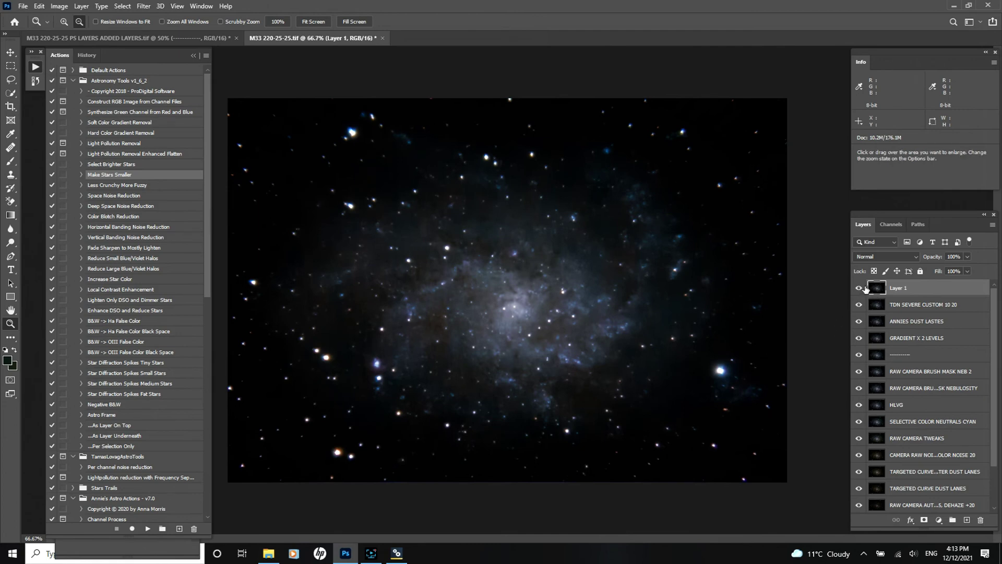
Step: Compare the stars with the top layer hidden and shown, across the whole image and around the galaxy core at 200% zoom
left_click(859, 288)
left_click(858, 289)
left_click(859, 289)
left_click(859, 288)
left_click(492, 279)
left_click(492, 278)
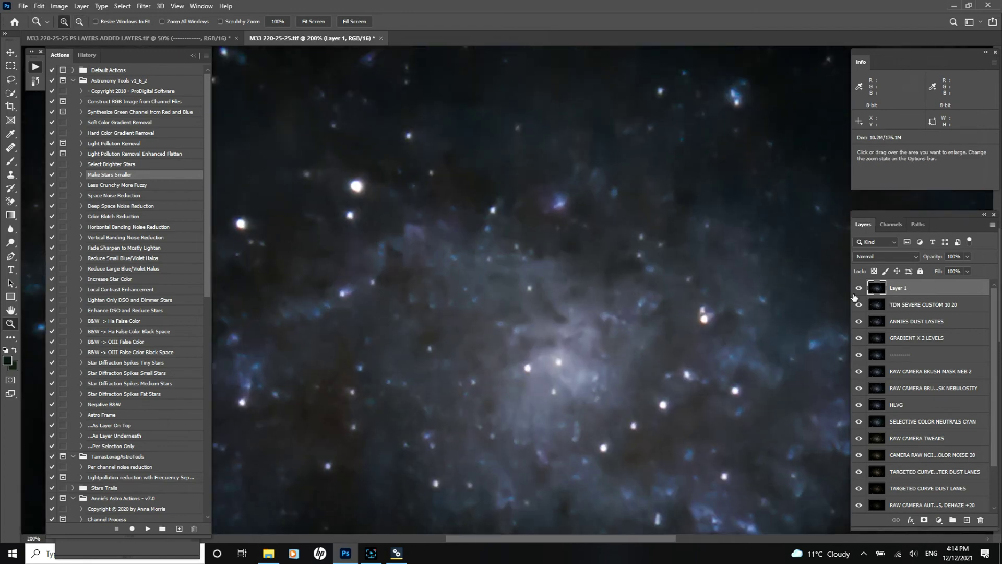
left_click(858, 288)
left_click(859, 289)
left_click(858, 289)
left_click(859, 289)
left_click(858, 289)
left_click(859, 288)
left_click(859, 289)
left_click(859, 292)
left_click(858, 292)
left_click(859, 293)
Step: Restore the previous star selection on the top layer with Reselect
key("alt")
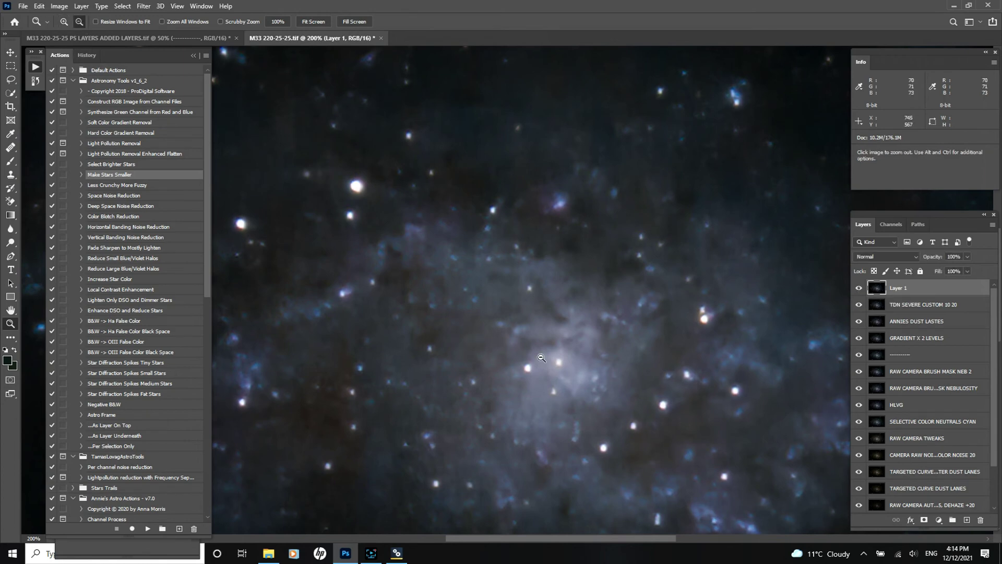
left_click(532, 352, "alt")
left_click(532, 353, "alt")
left_click(522, 354, "alt")
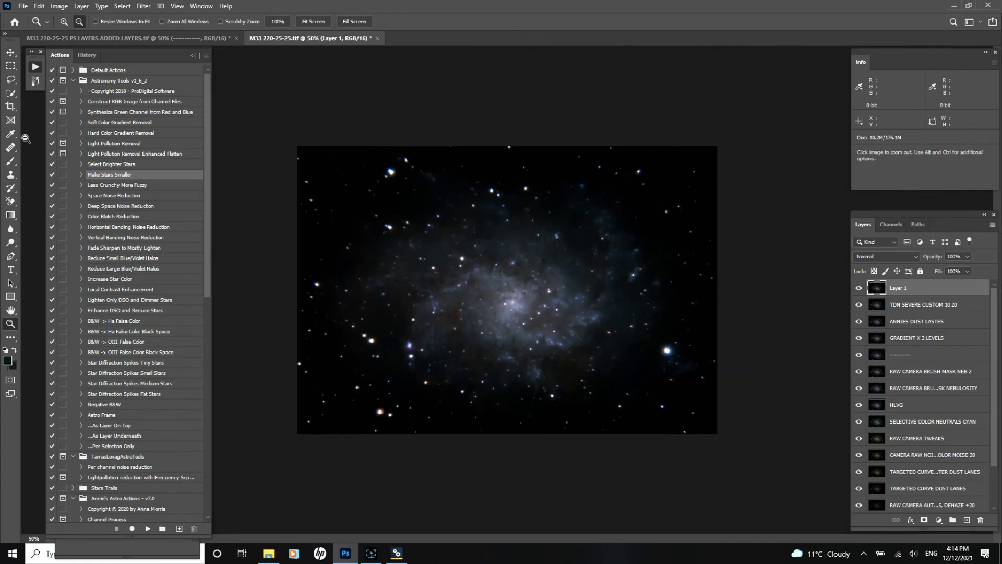
left_click(123, 6)
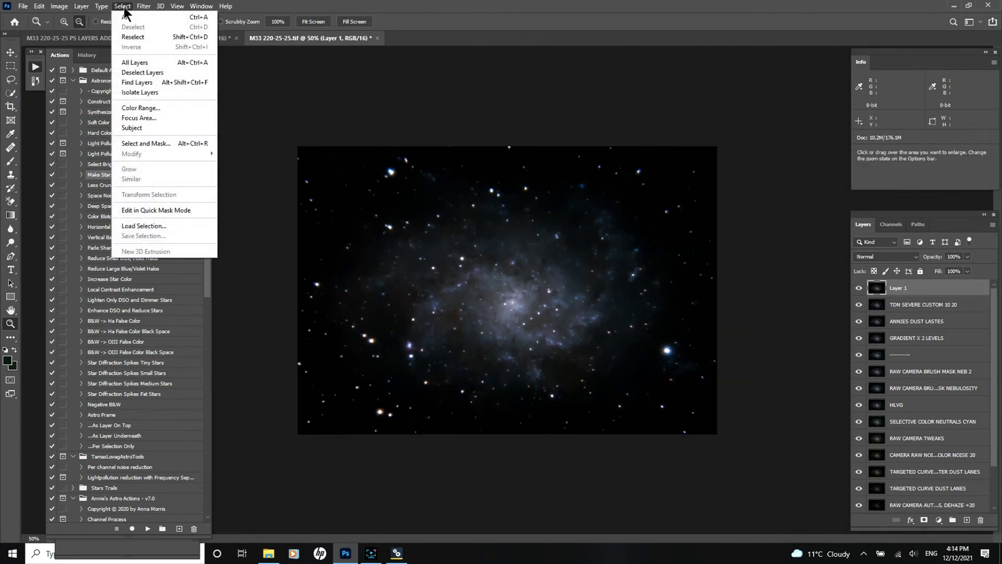
left_click(132, 37)
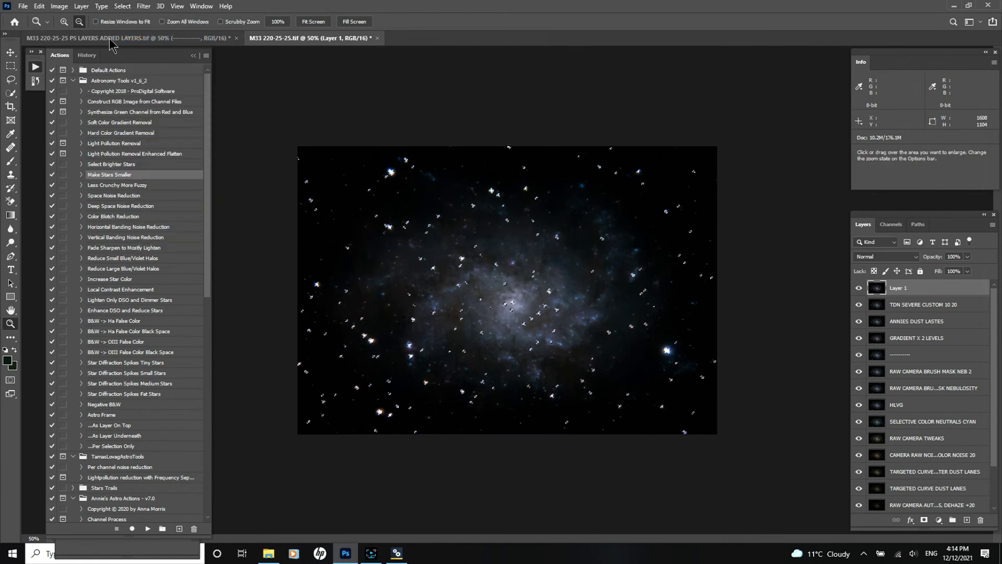
left_click(122, 7)
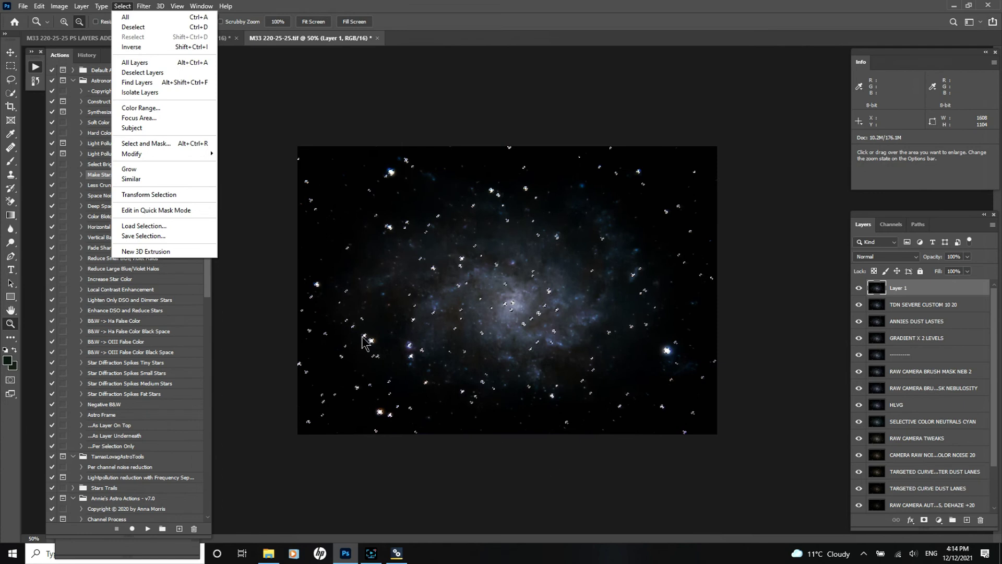
key("alt")
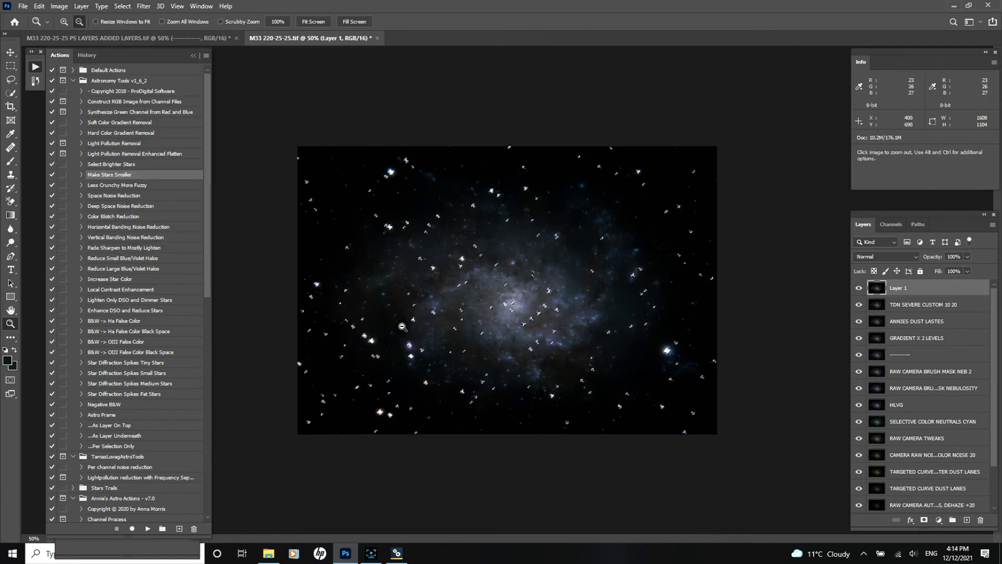
left_click(123, 5)
mouse_move(201, 155)
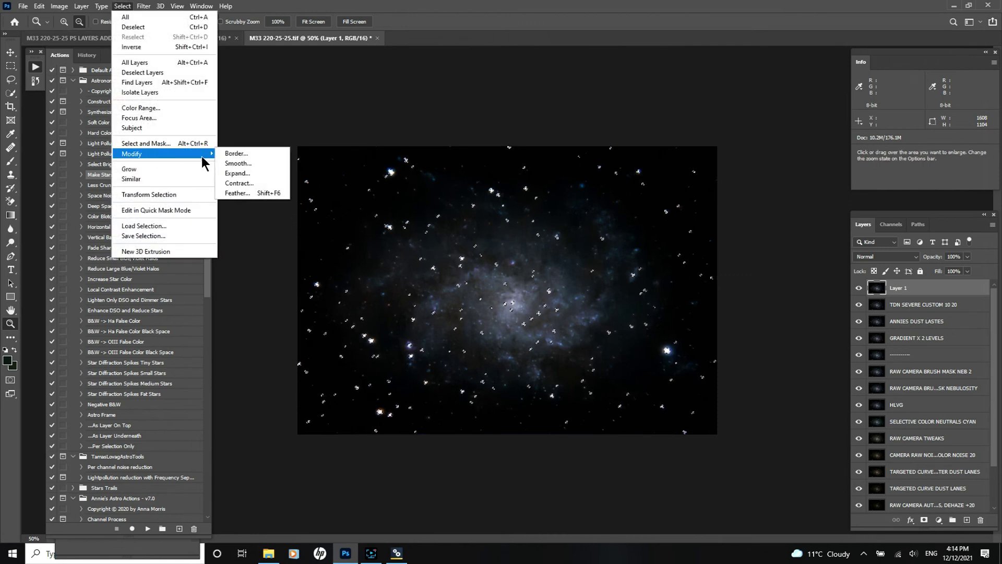
key("alt")
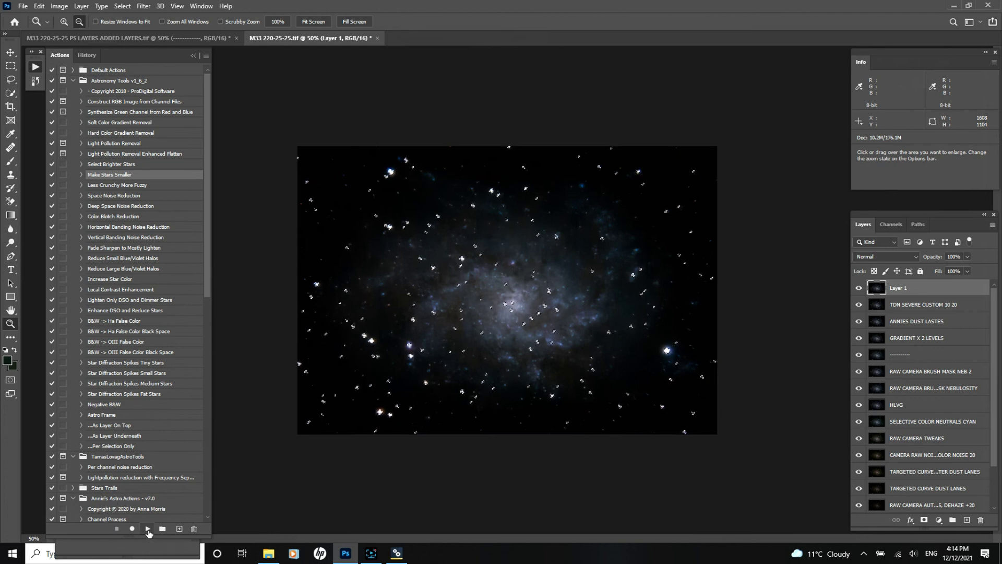
Step: Run the Make Stars Smaller action a second time on the reselected stars
left_click(103, 426)
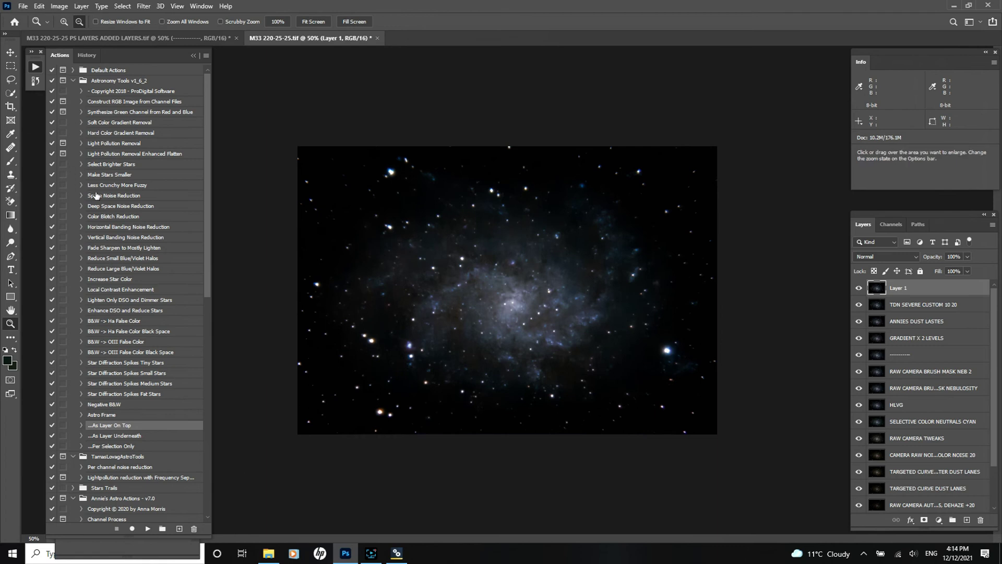
left_click(107, 177)
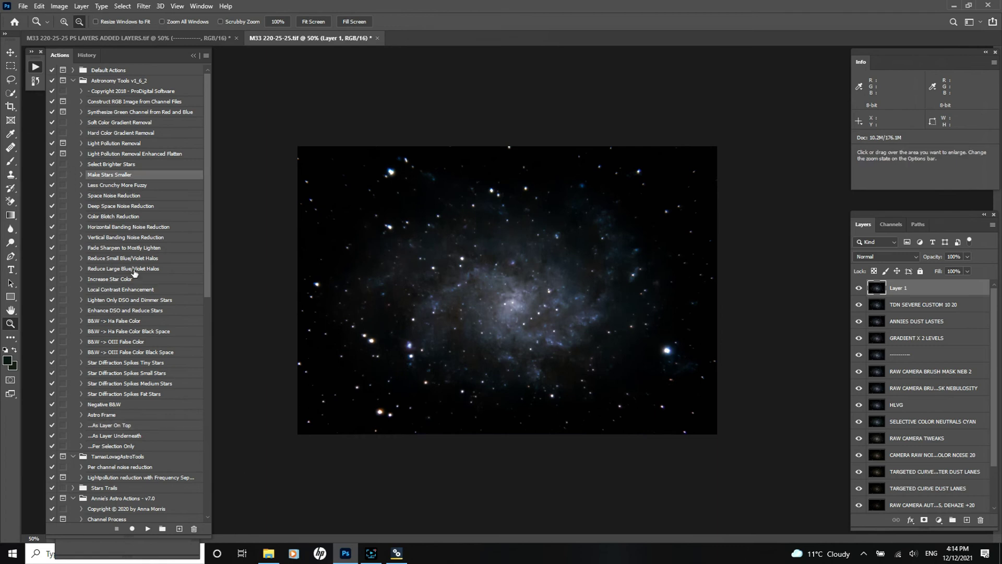
left_click(146, 529)
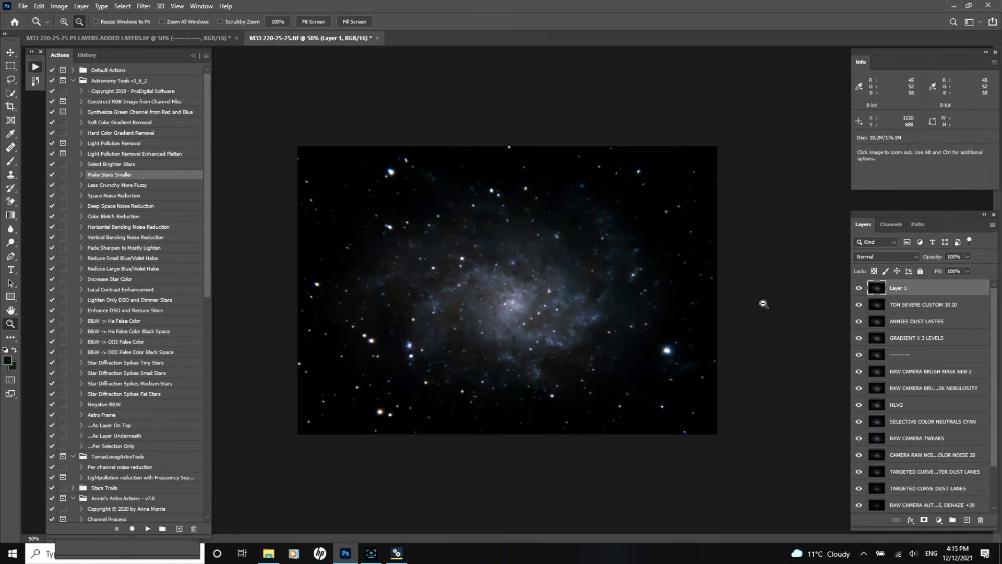
Step: Examine the twice-reduced stars around the galaxy core at 200% zoom, with the top layer hidden and shown
left_click(63, 21)
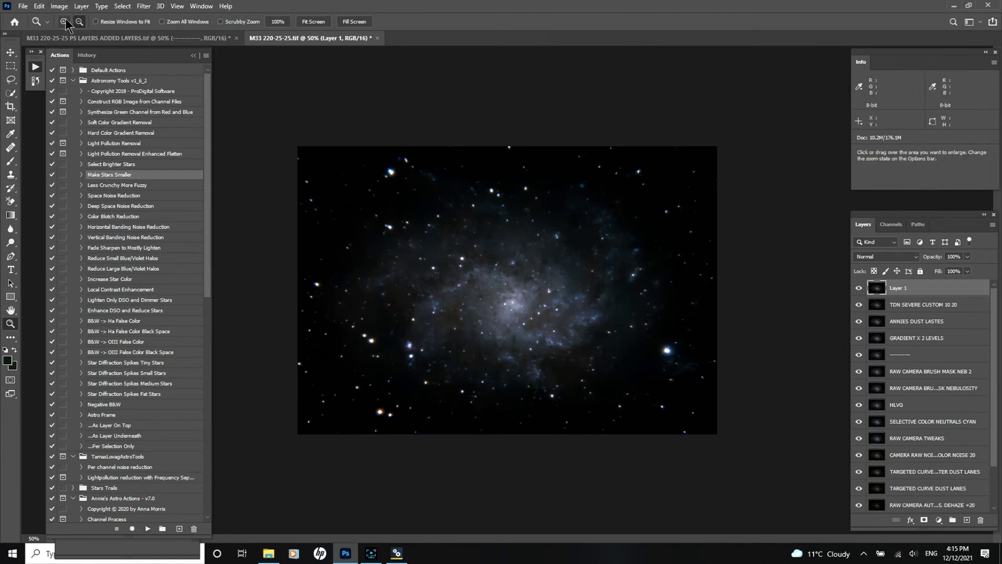
left_click(512, 293)
left_click(521, 298)
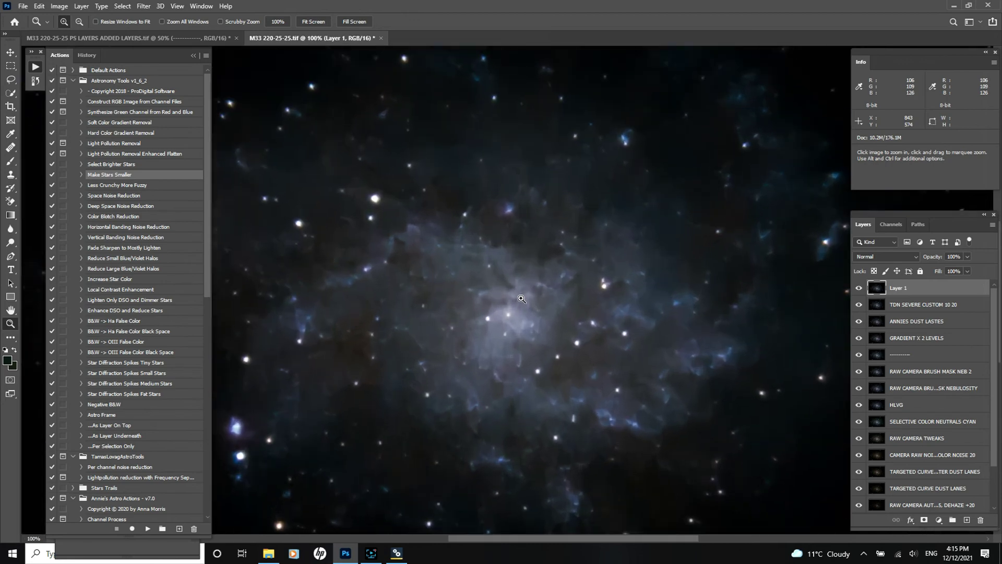
left_click(521, 298)
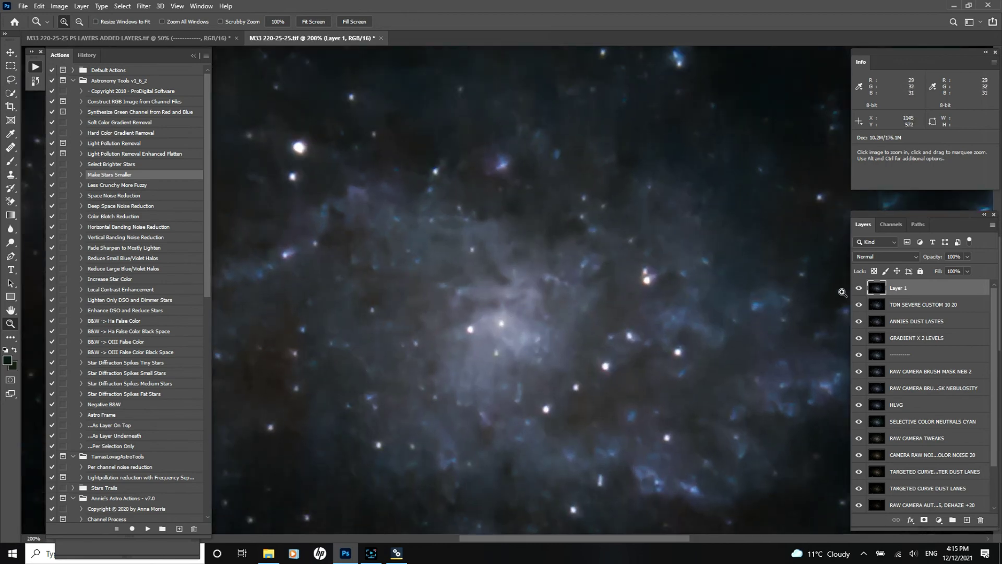
left_click(859, 289)
left_click(859, 289)
left_click(859, 289)
left_click(859, 288)
left_click(859, 288)
left_click(859, 289)
left_click(859, 289)
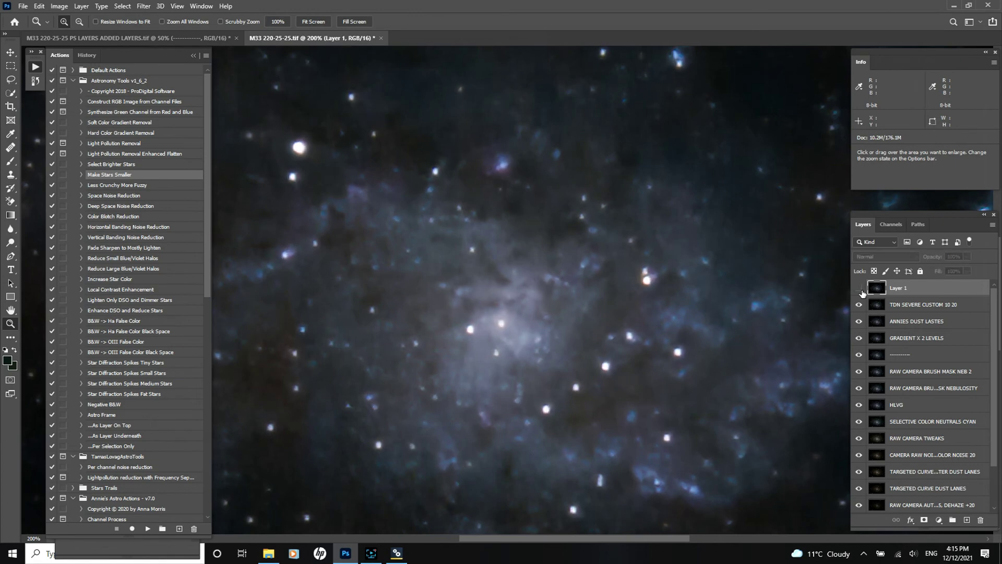
left_click(859, 289)
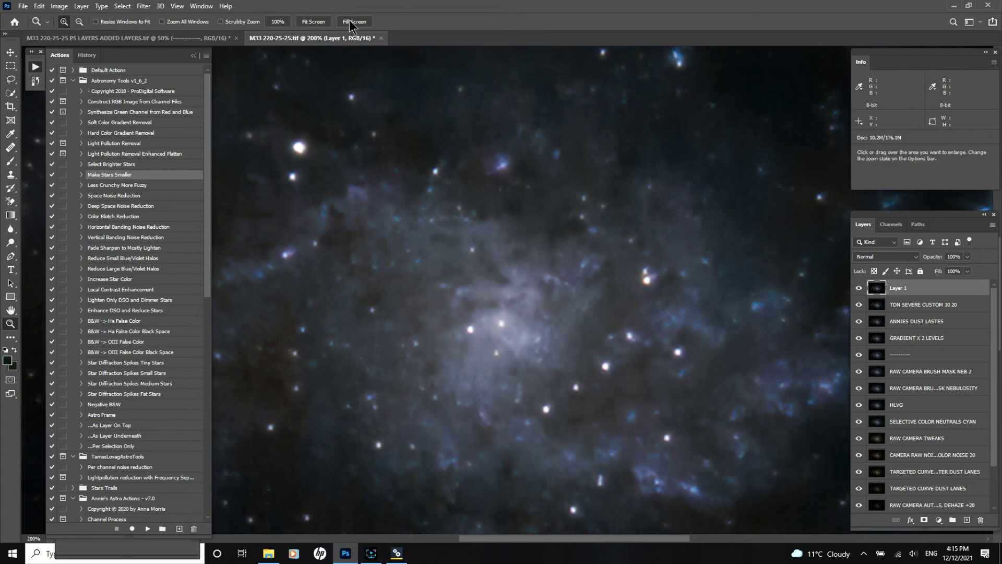
Step: Compare the whole image at 50% zoom with the star-reduction layer hidden and shown
left_click(80, 21)
left_click(455, 263)
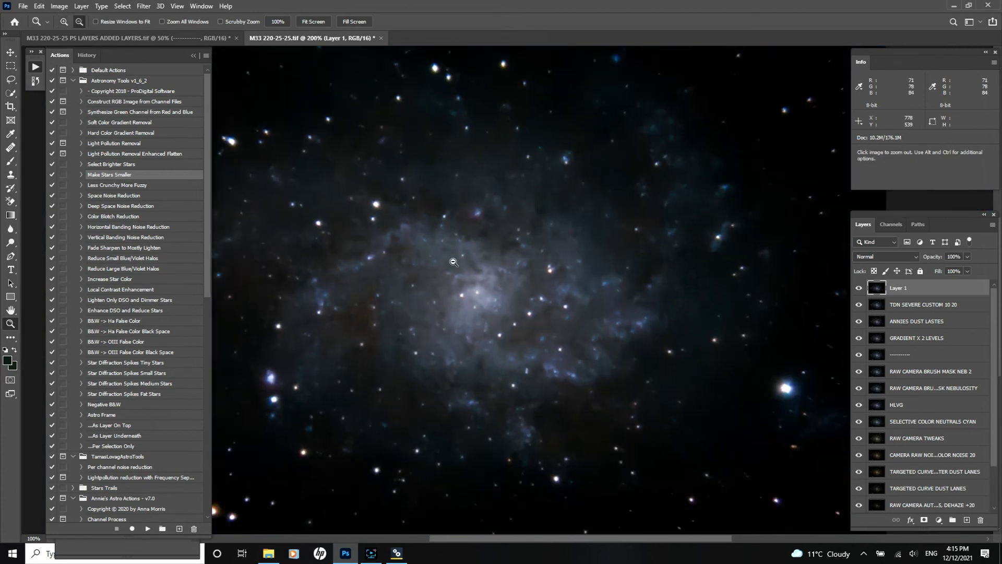
left_click(455, 263)
left_click(455, 262)
left_click(859, 288)
left_click(859, 289)
left_click(859, 289)
left_click(858, 289)
left_click(858, 288)
left_click(859, 289)
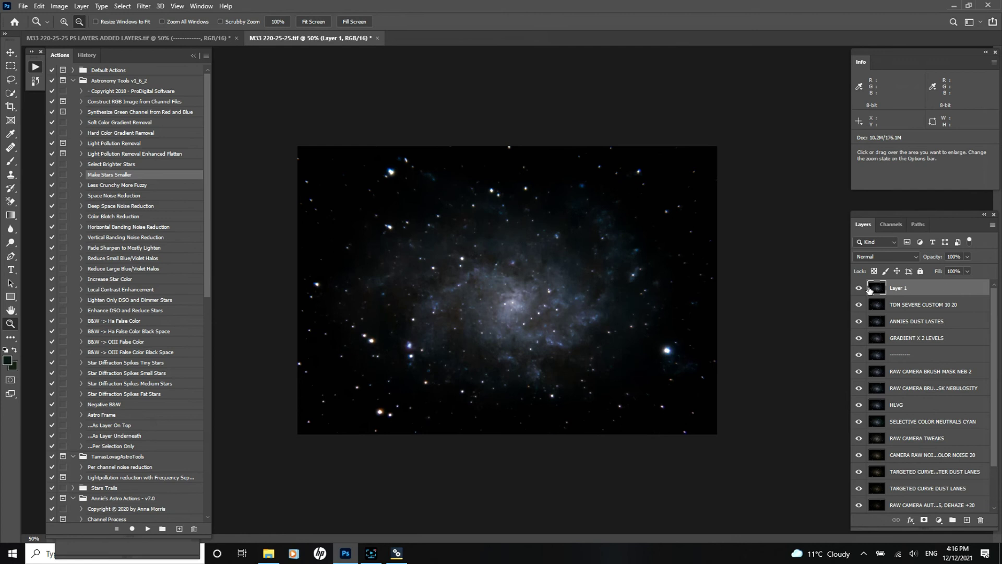
Step: Rename the top layer STARS SMALLER X 2 and stamp all visible layers into a new layer above it
double_click(897, 288)
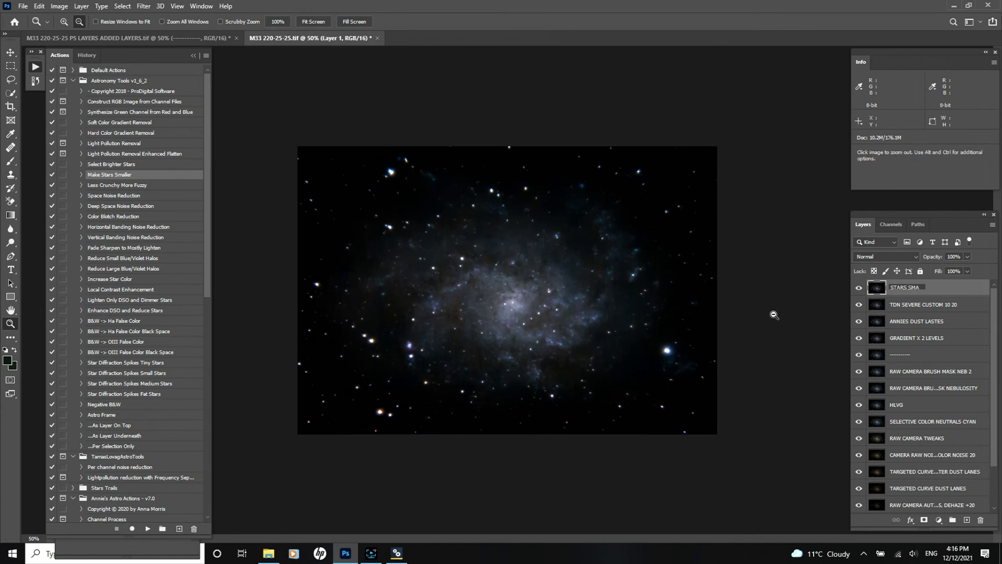
type("STARS SMLLER X")
type("2")
key("Return")
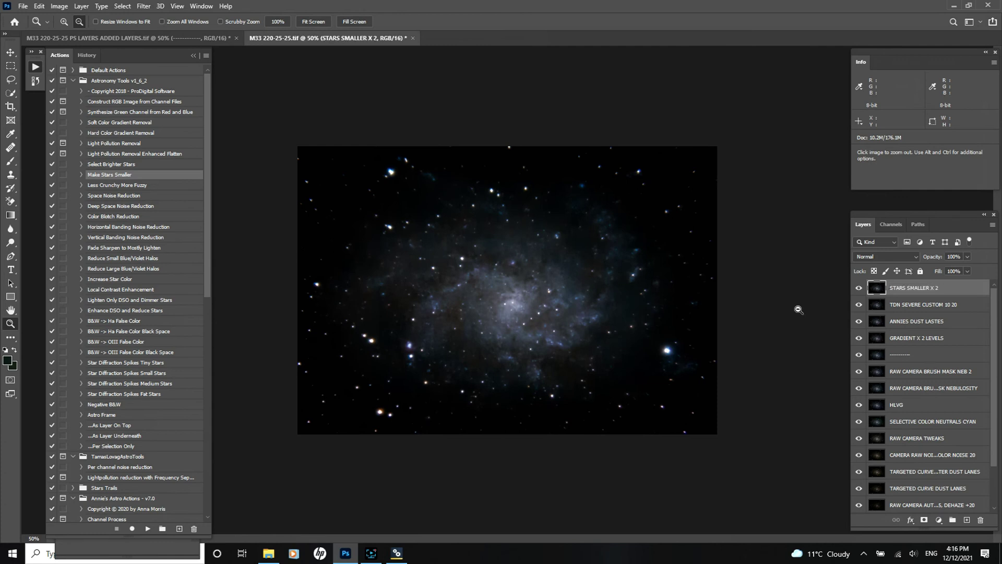
key("alt")
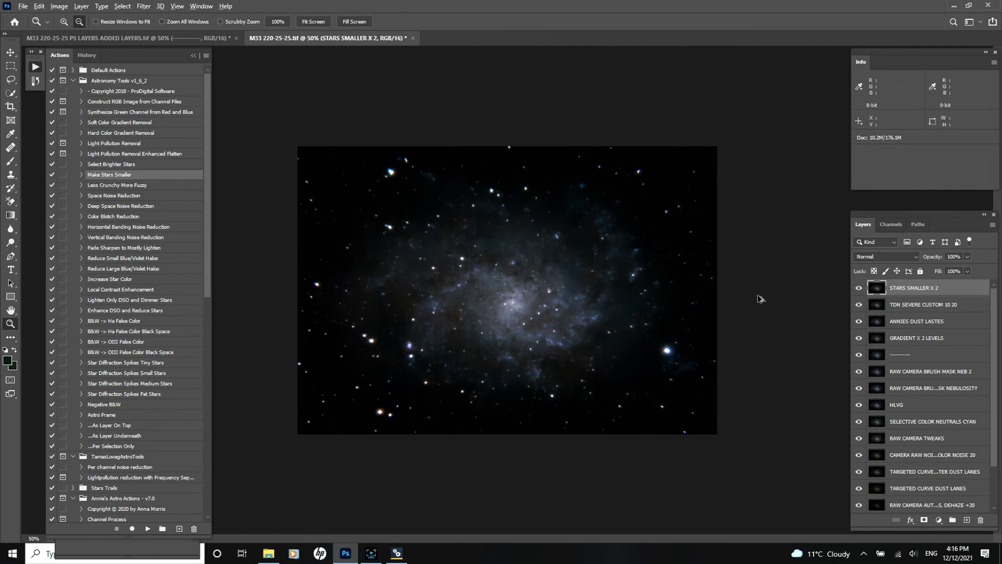
key("ctrl+shift+alt+e")
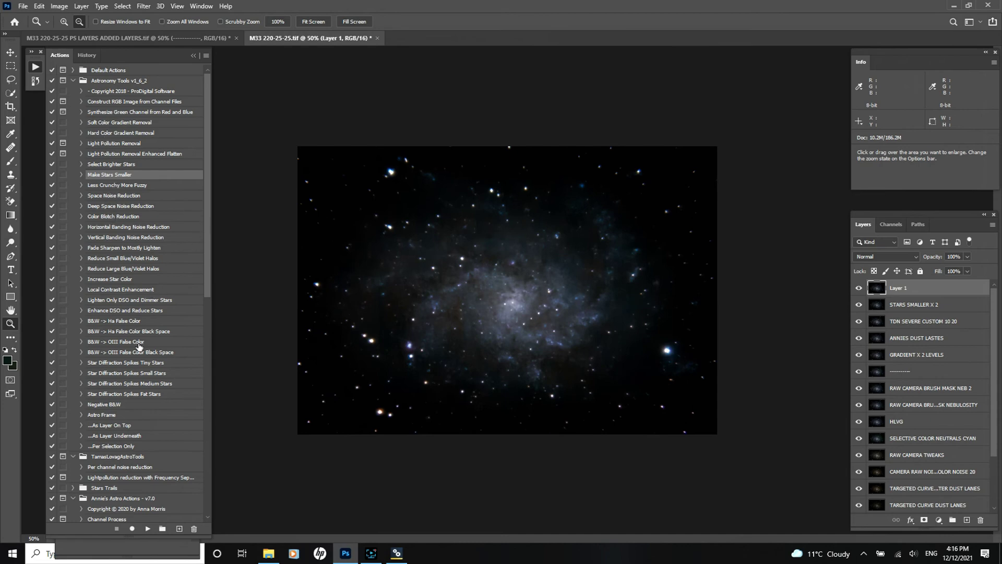
left_click_drag(205, 262, 206, 429)
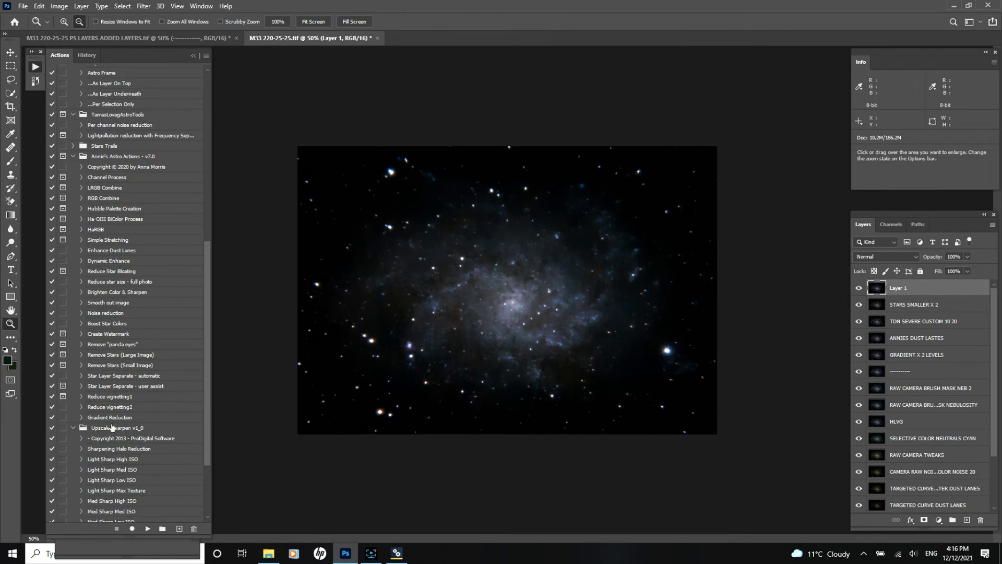
left_click_drag(211, 362, 186, 182)
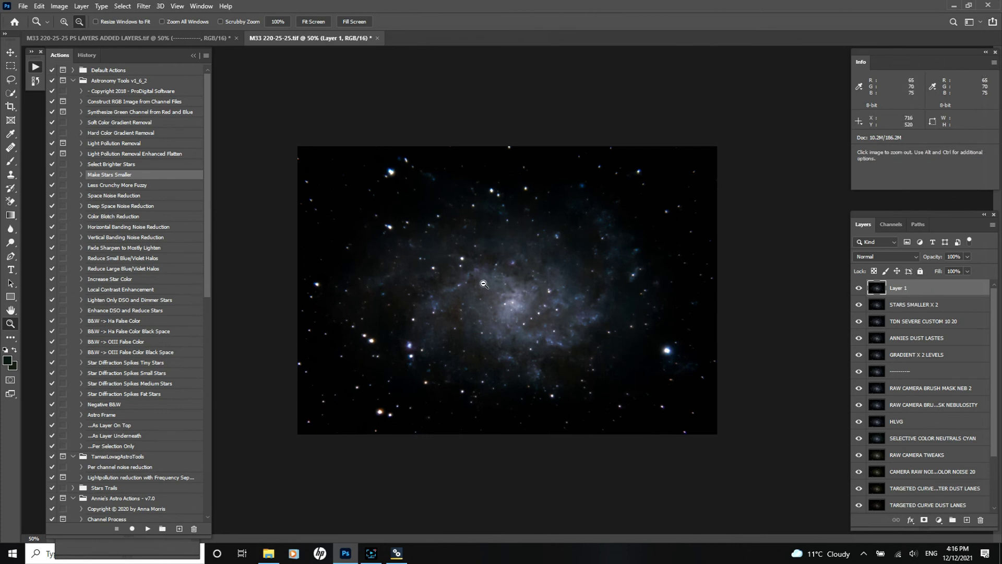
left_click(123, 6)
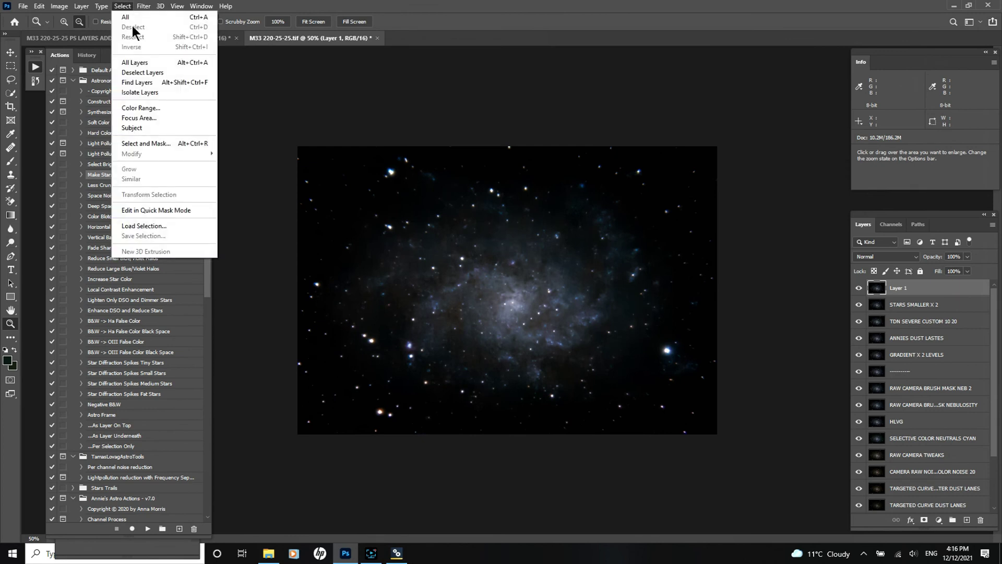
left_click(276, 165)
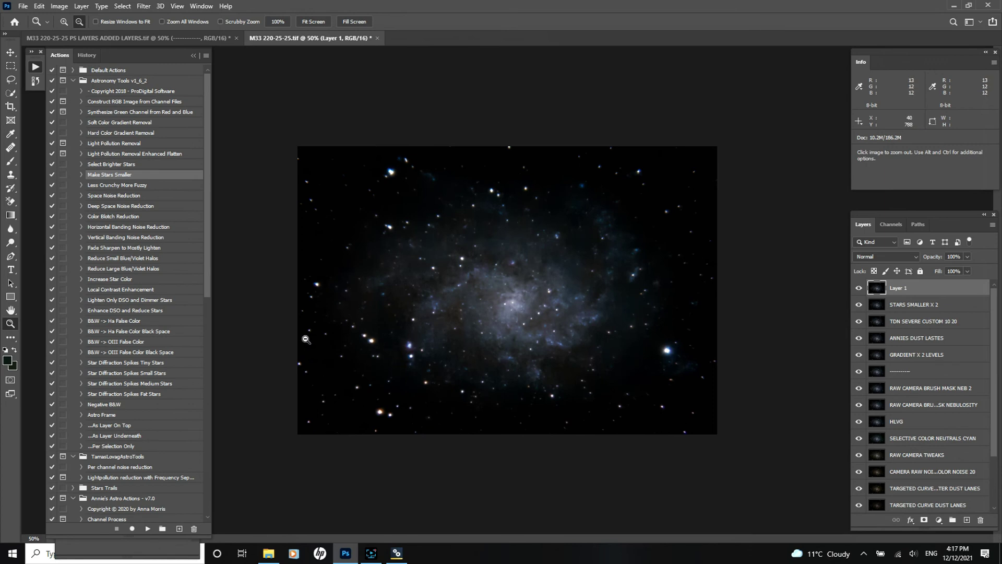
left_click(124, 7)
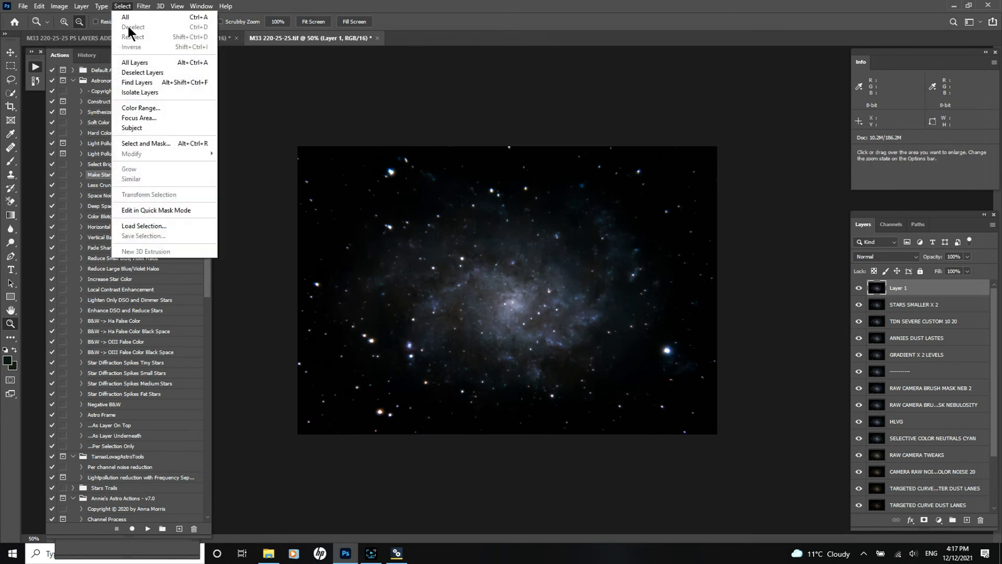
key("alt")
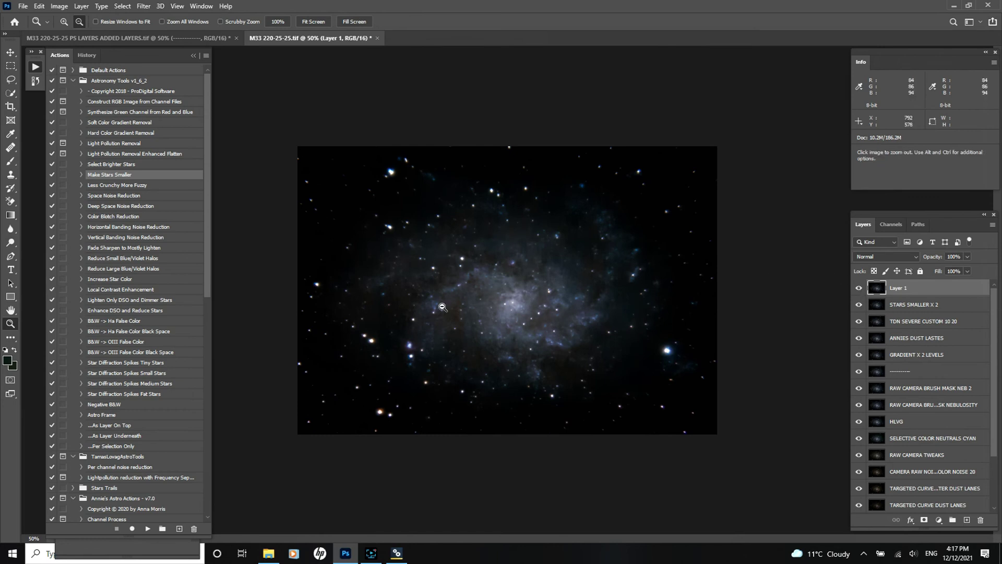
left_click(122, 6)
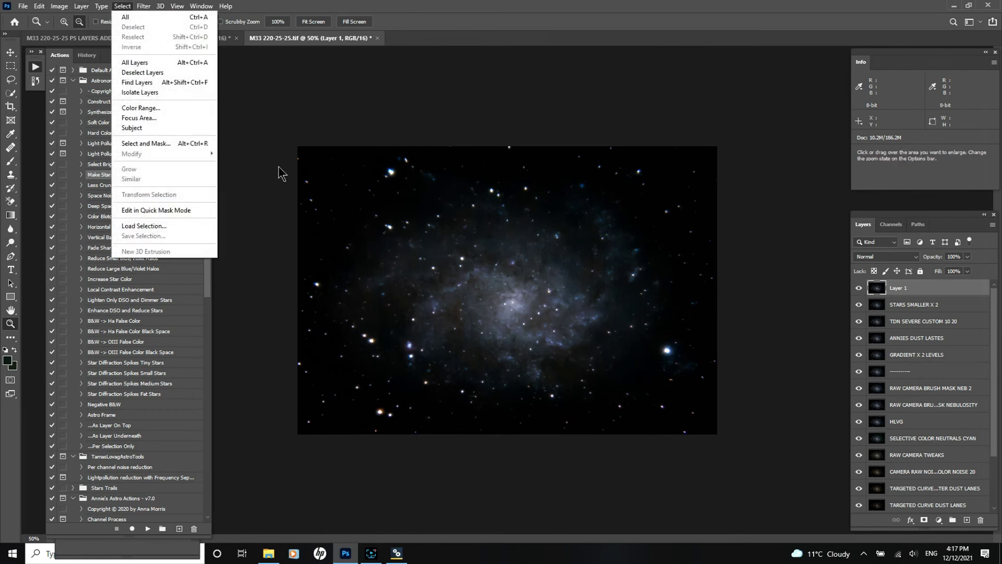
key("alt")
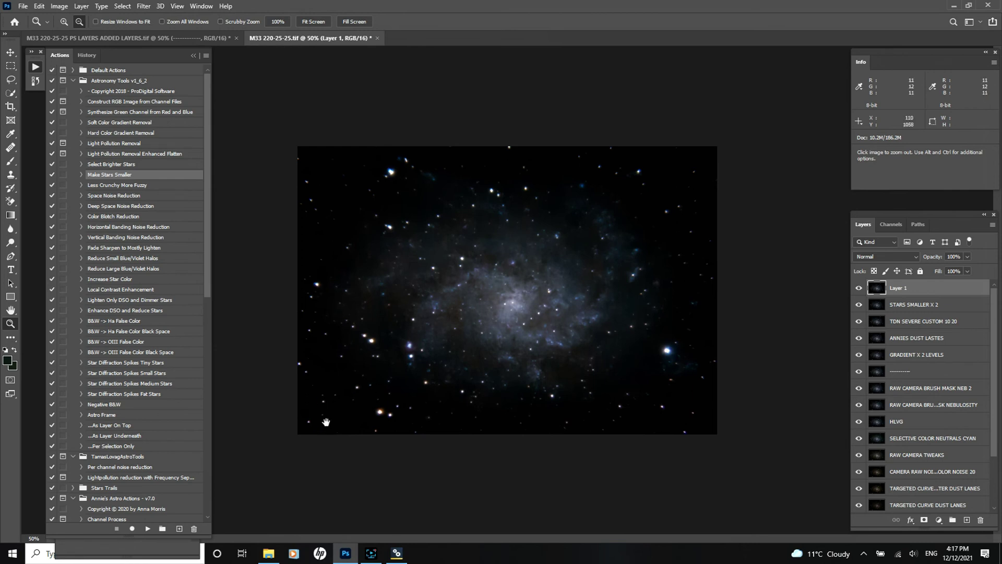
key("h")
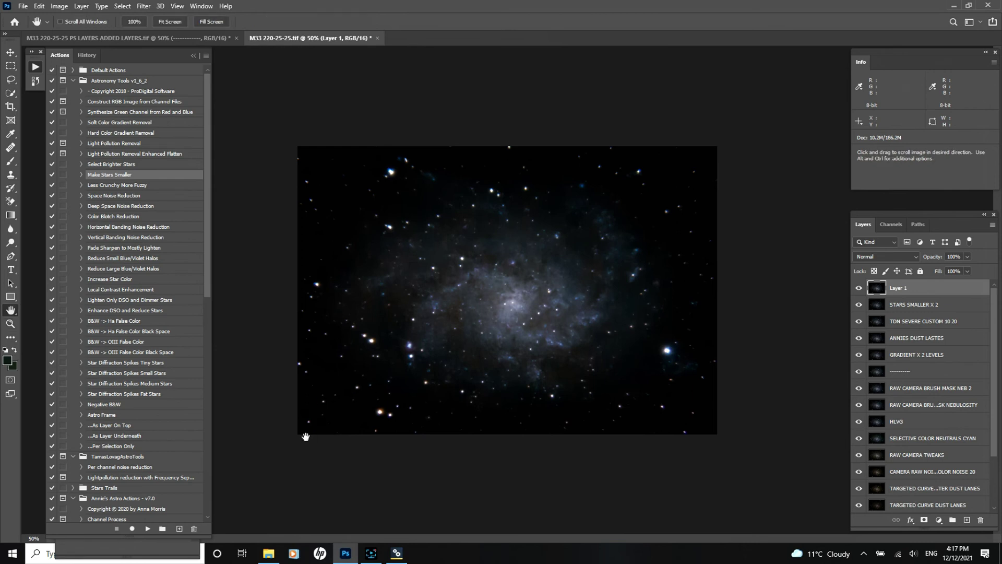
left_click(122, 6)
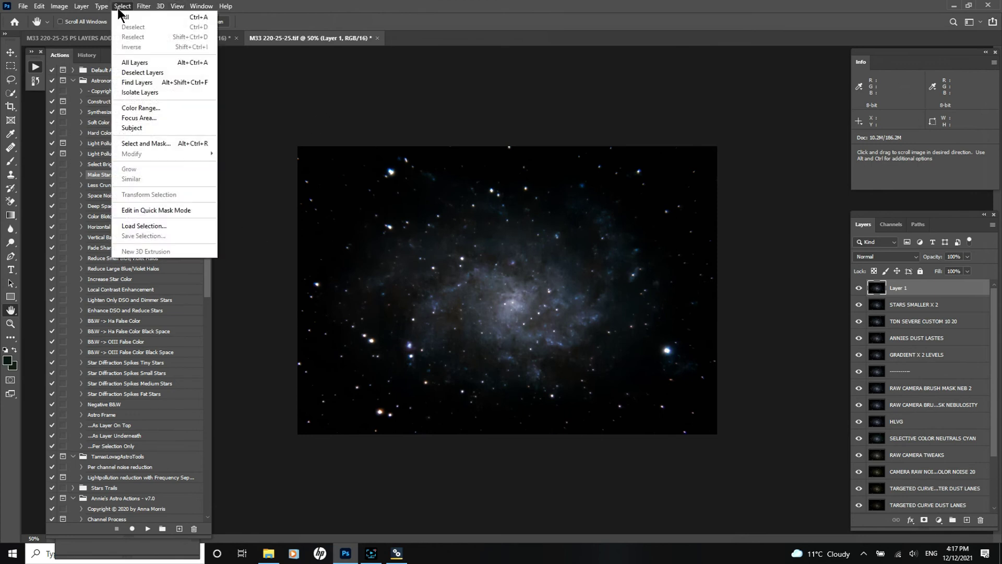
key("Escape")
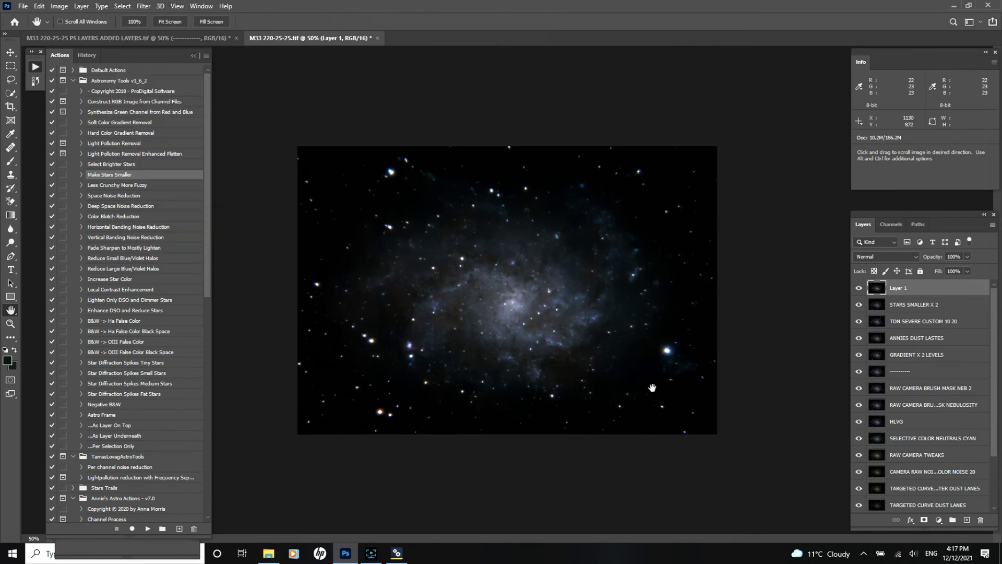
left_click(859, 289)
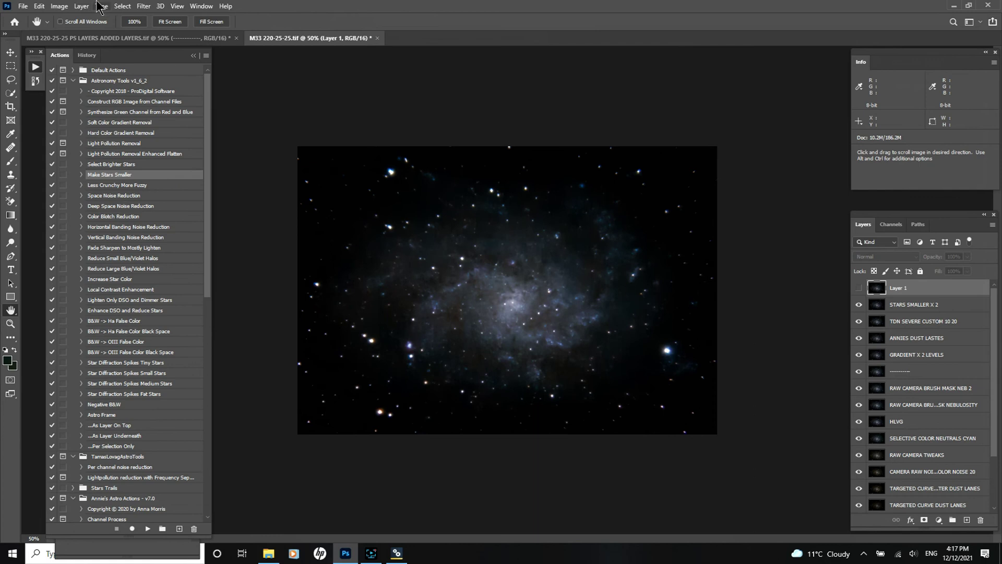
left_click(121, 6)
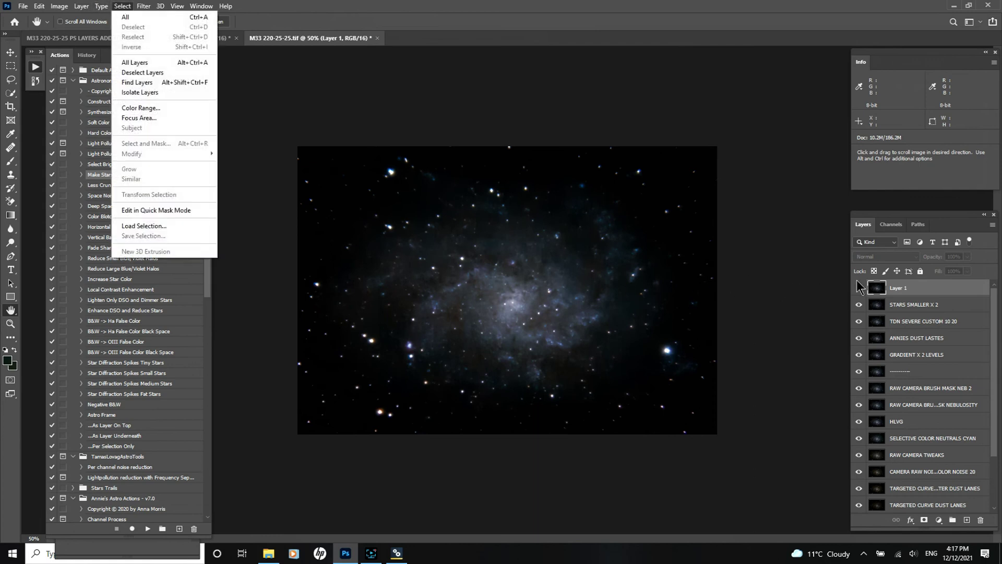
left_click(855, 289)
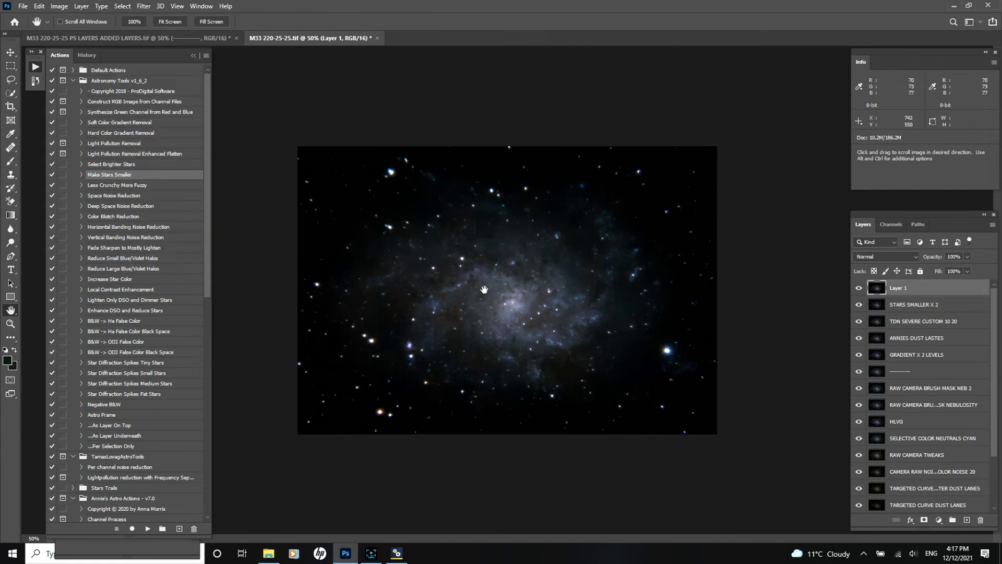
left_click(121, 6)
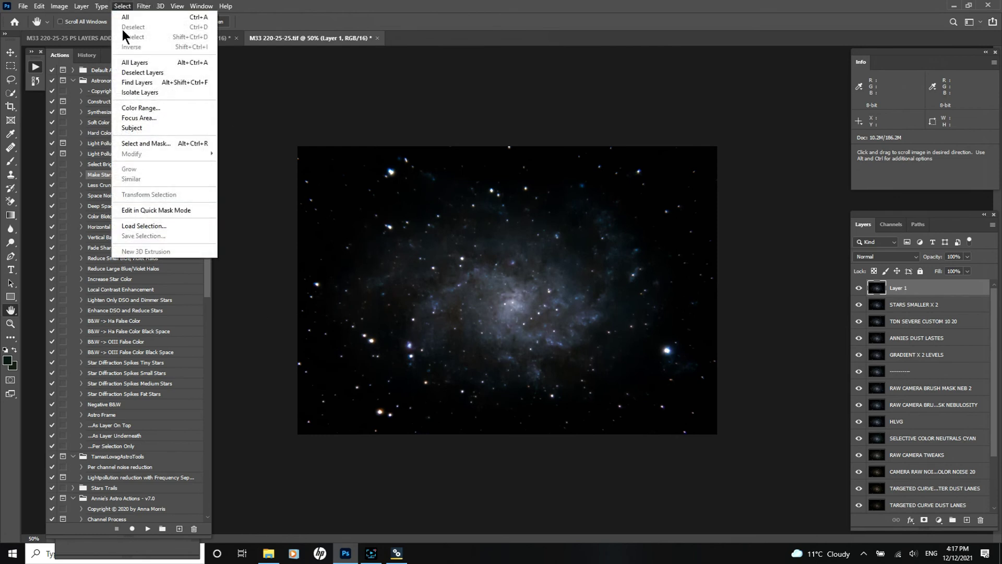
left_click(249, 173)
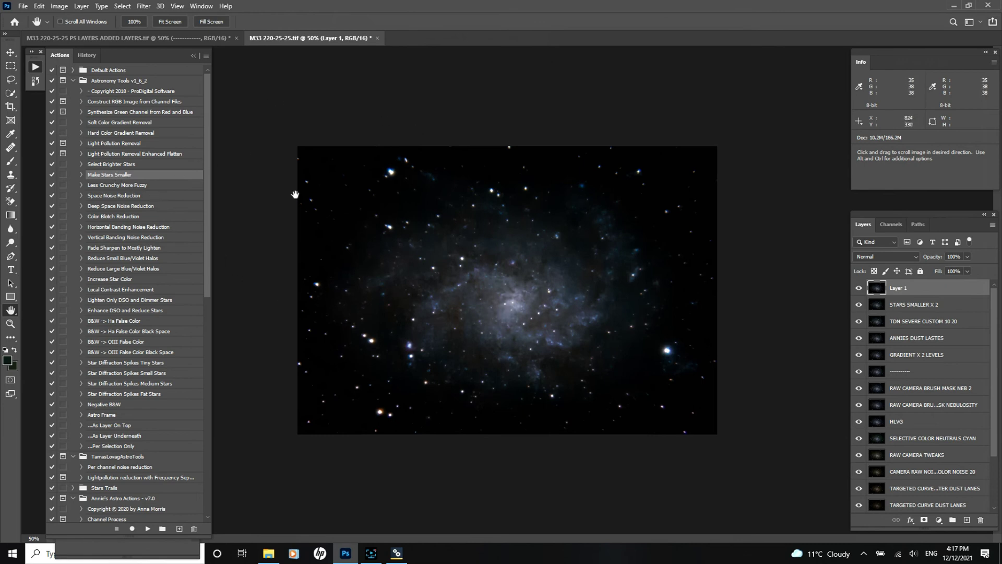
Step: Run the Select Brighter Stars action on the top layer and expand the resulting selection by 3 pixels
left_click(106, 165)
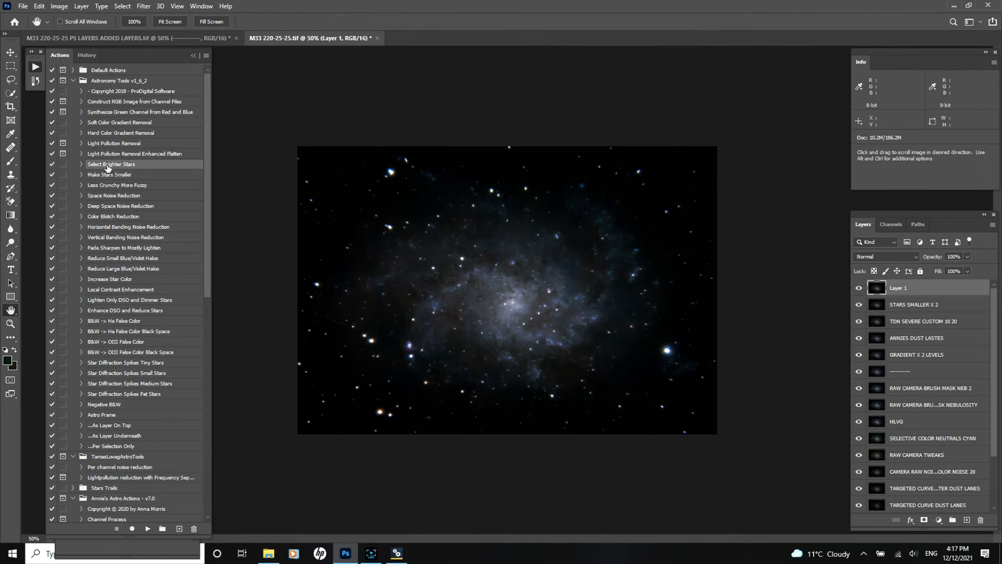
left_click(147, 528)
left_click(121, 7)
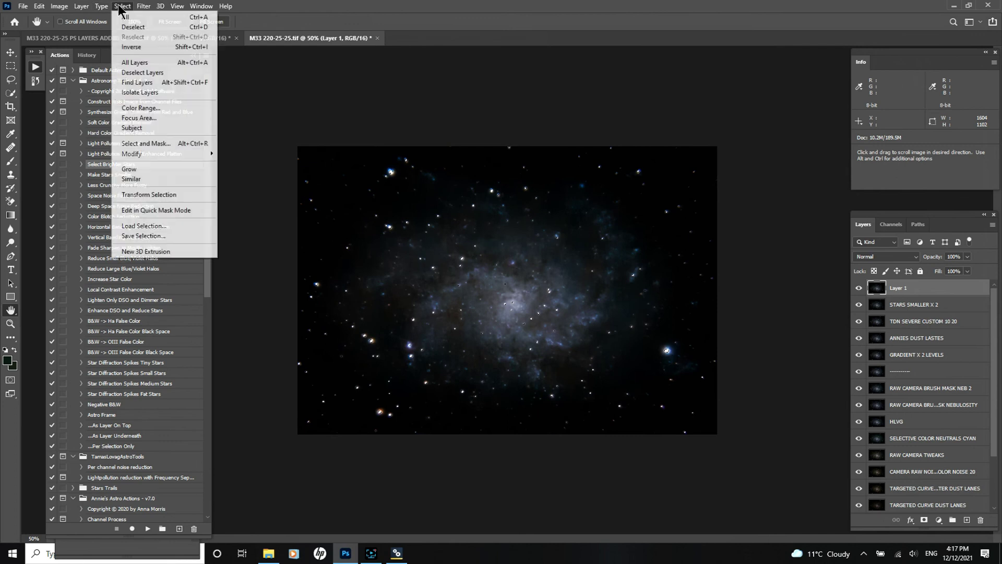
mouse_move(147, 155)
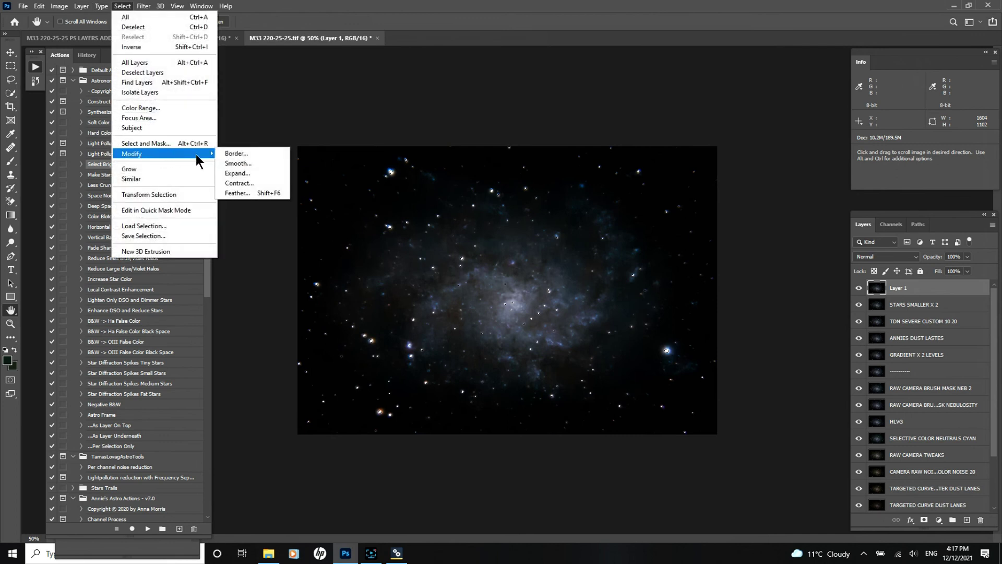
left_click(233, 175)
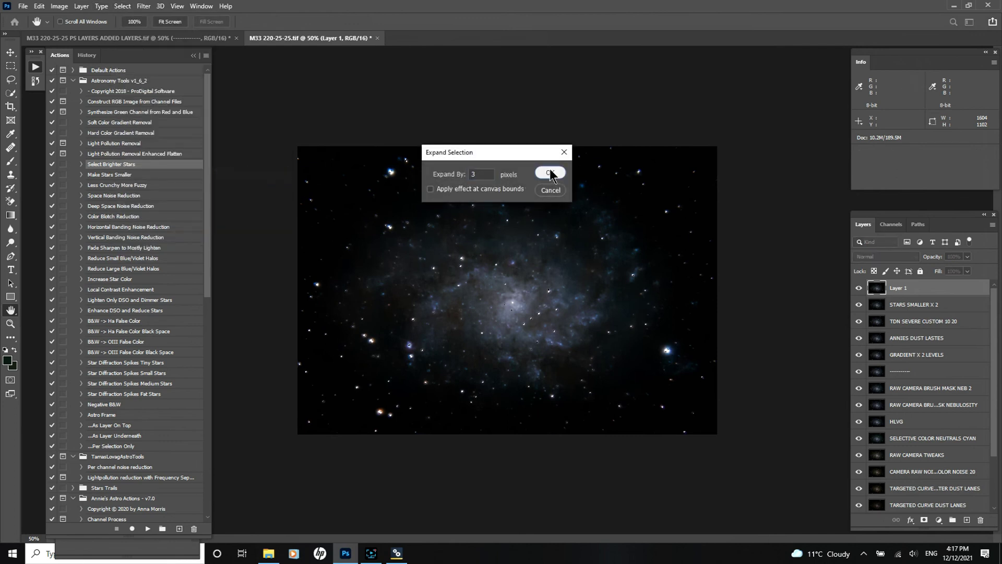
left_click(550, 173)
Step: Feather the expanded star selection
left_click(122, 6)
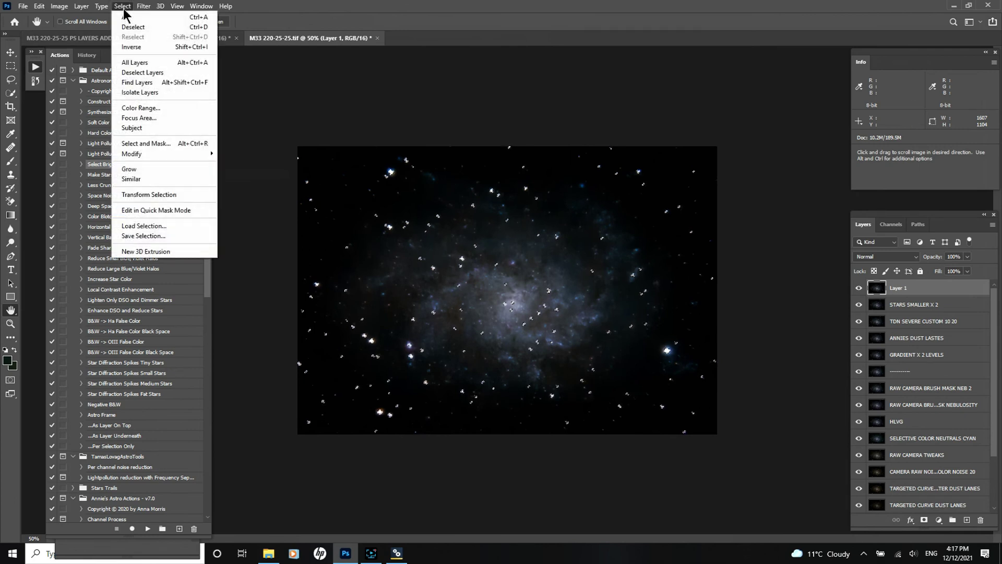
mouse_move(176, 152)
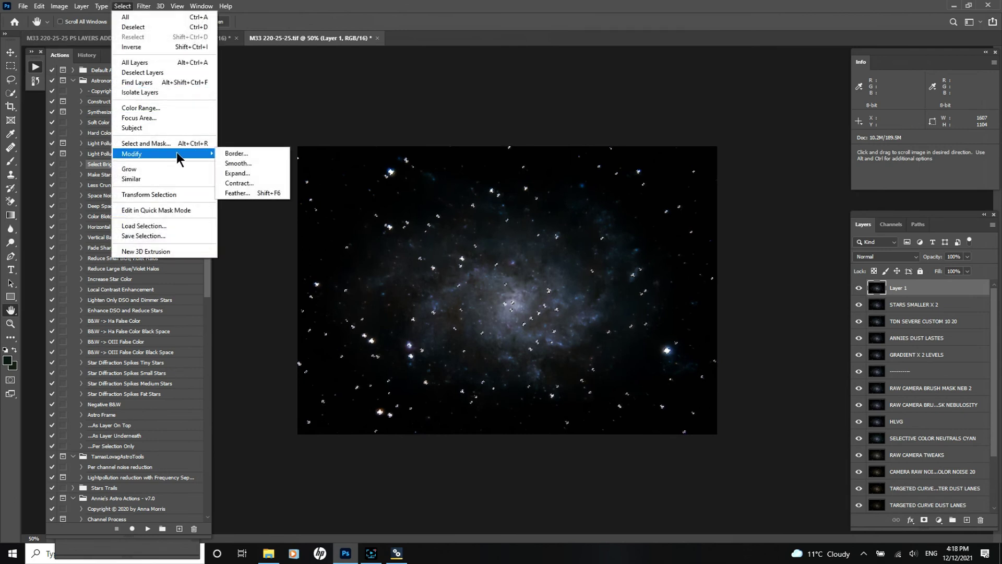
left_click(243, 184)
left_click(550, 172)
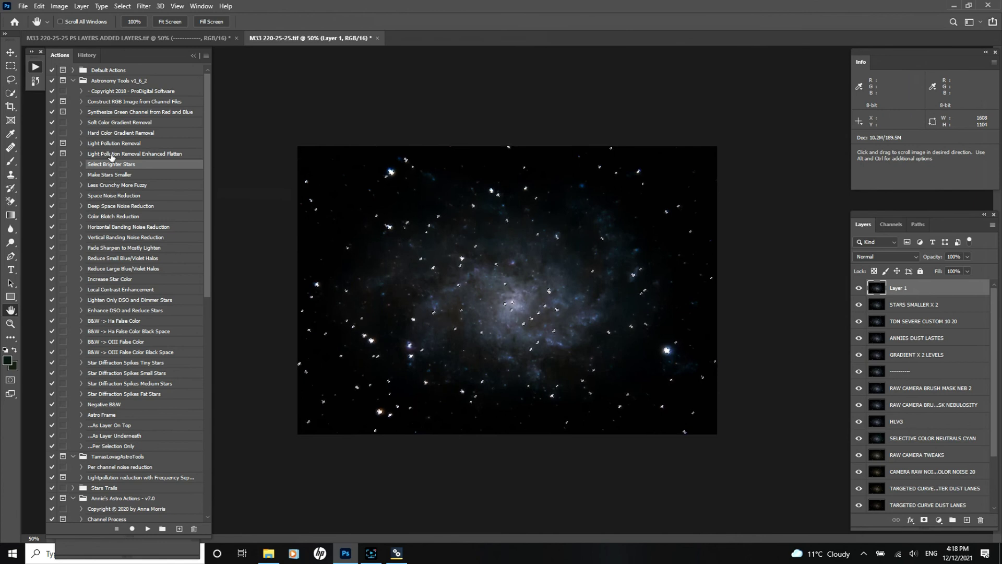
Step: Run the Less Crunchy More Fuzzy action from Astronomy Tools on the selected stars
left_click(104, 186)
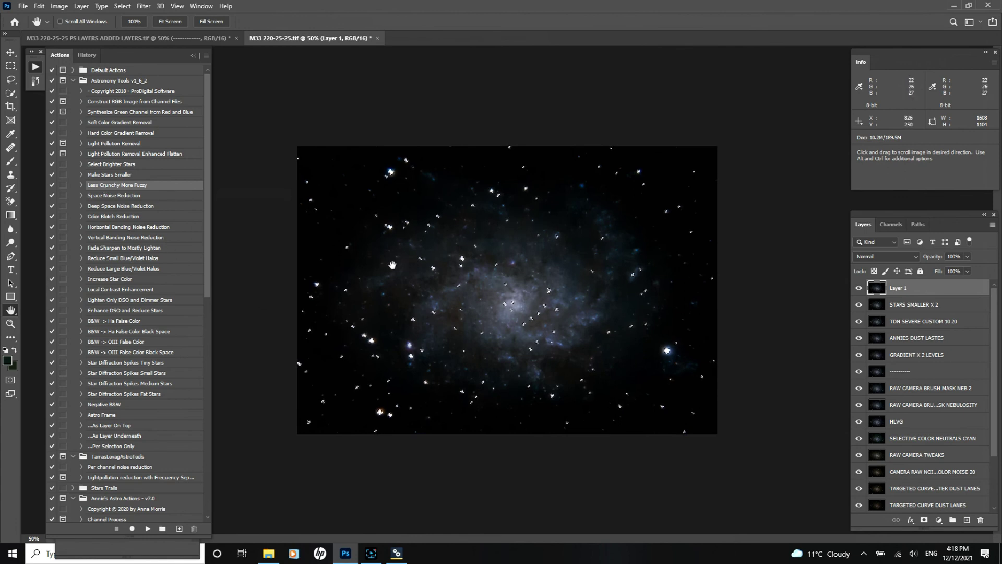
left_click(96, 425)
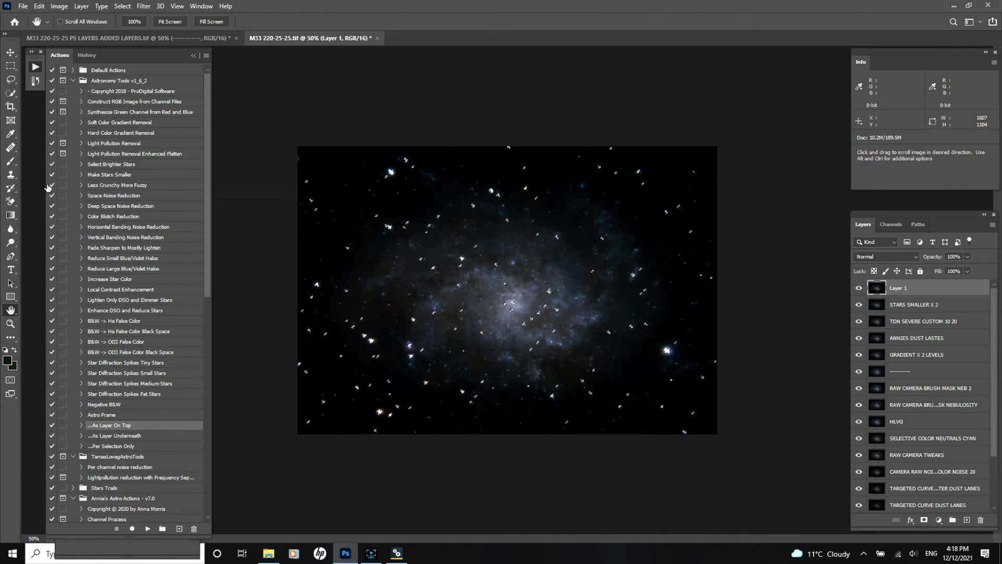
left_click(102, 186)
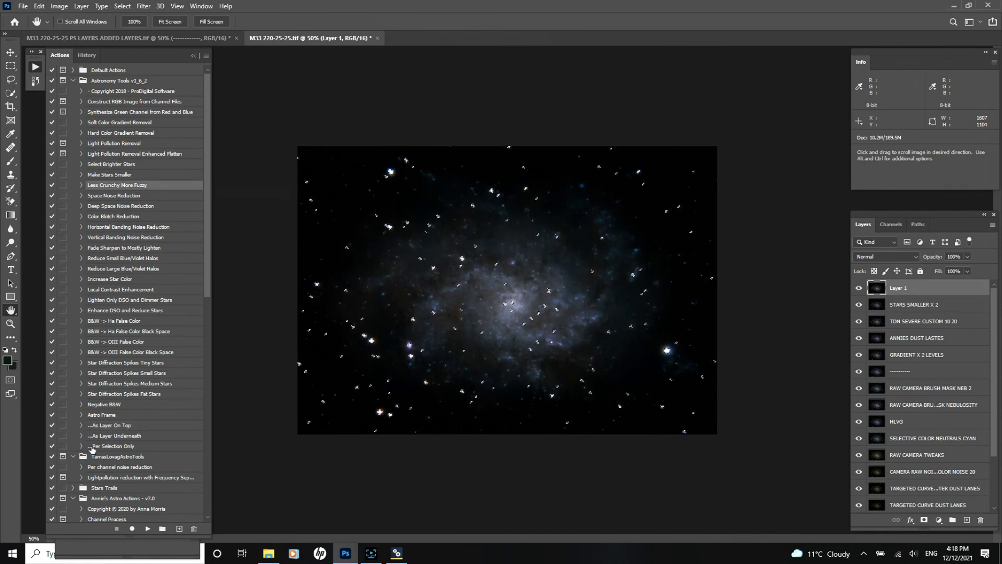
left_click(148, 527)
Step: Examine the softened stars around the galaxy core at 300% zoom, with the top layer hidden and shown
left_click(11, 324)
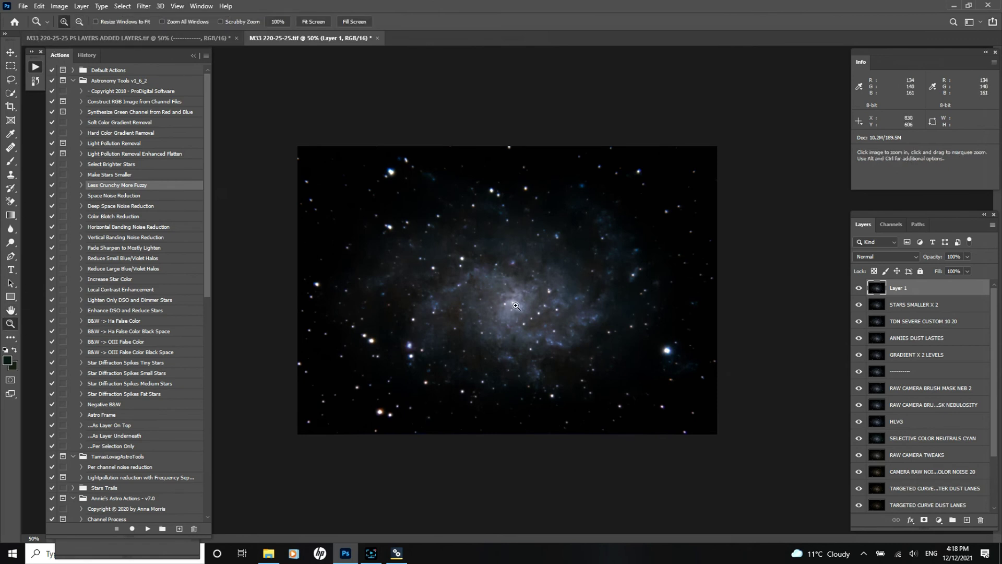
left_click(540, 321)
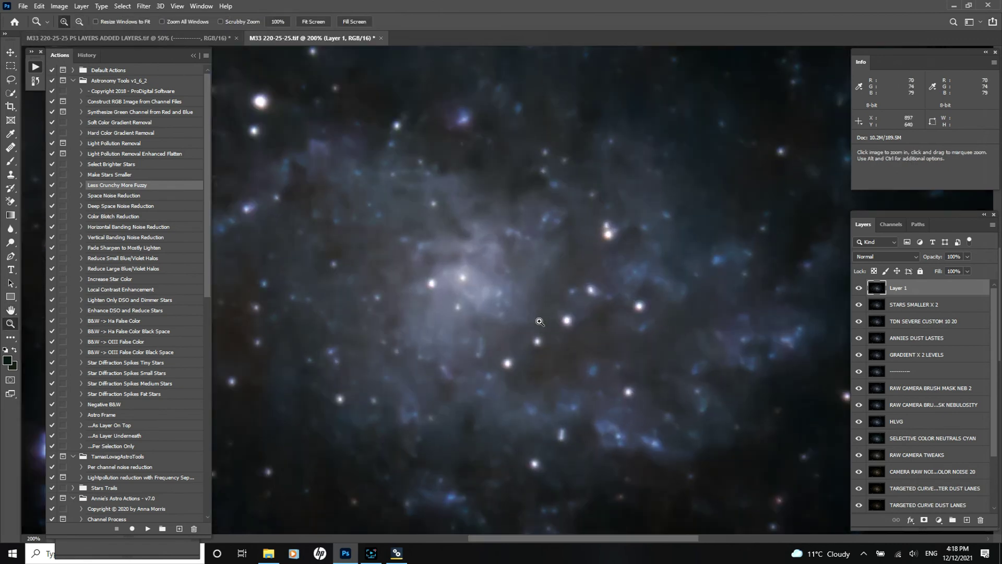
left_click(539, 321)
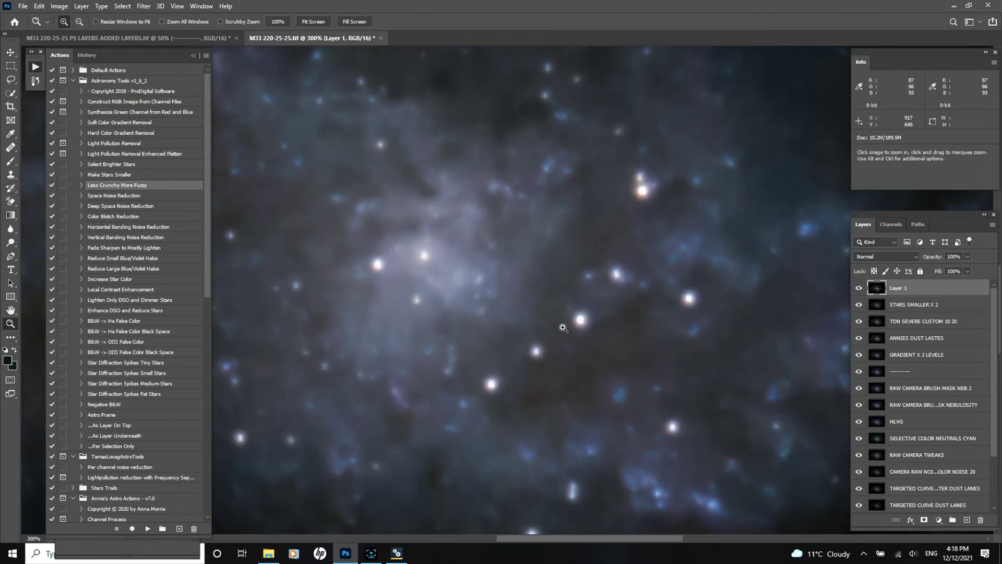
left_click(858, 289)
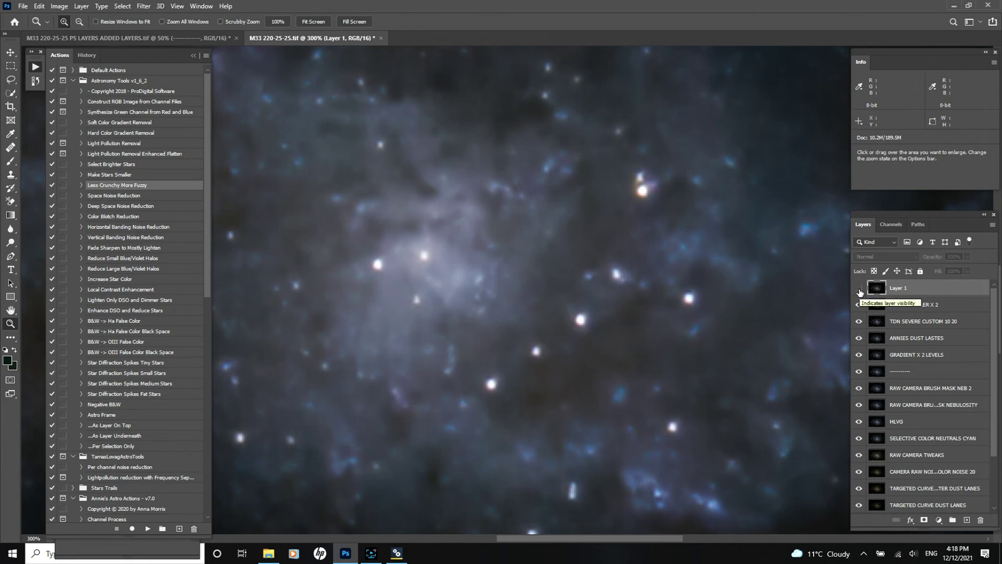
left_click(860, 290)
left_click(859, 289)
left_click(858, 290)
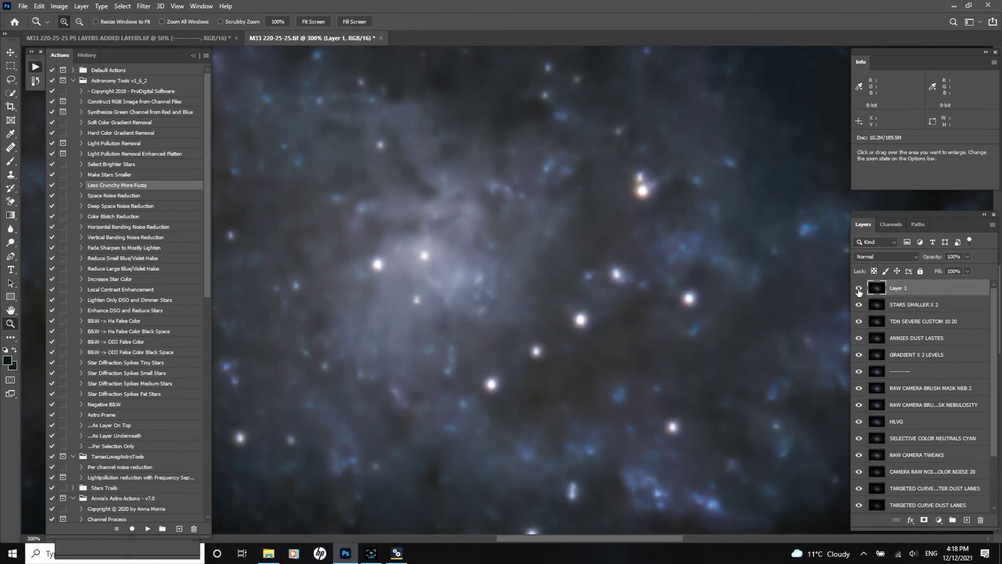
left_click(859, 290)
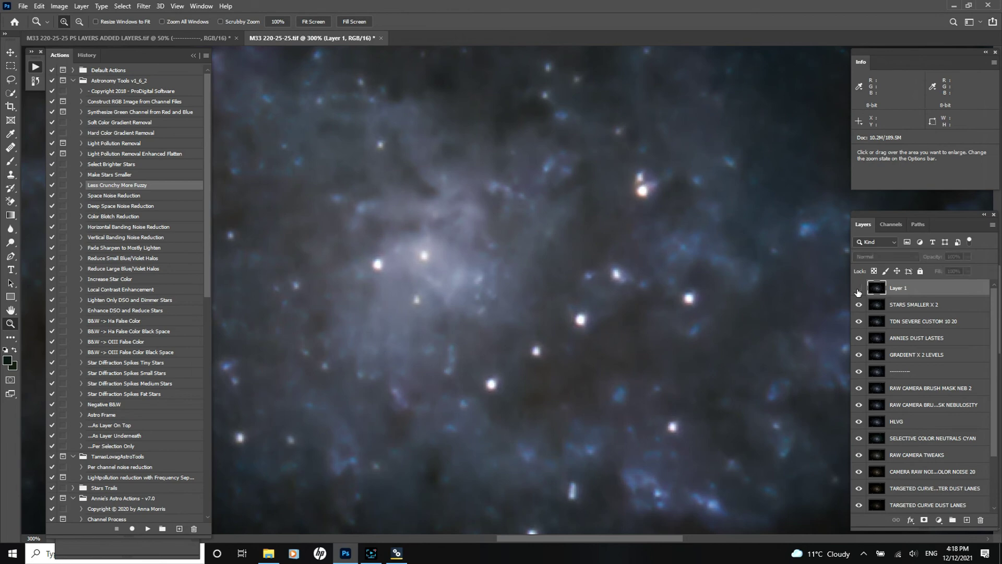
left_click(858, 290)
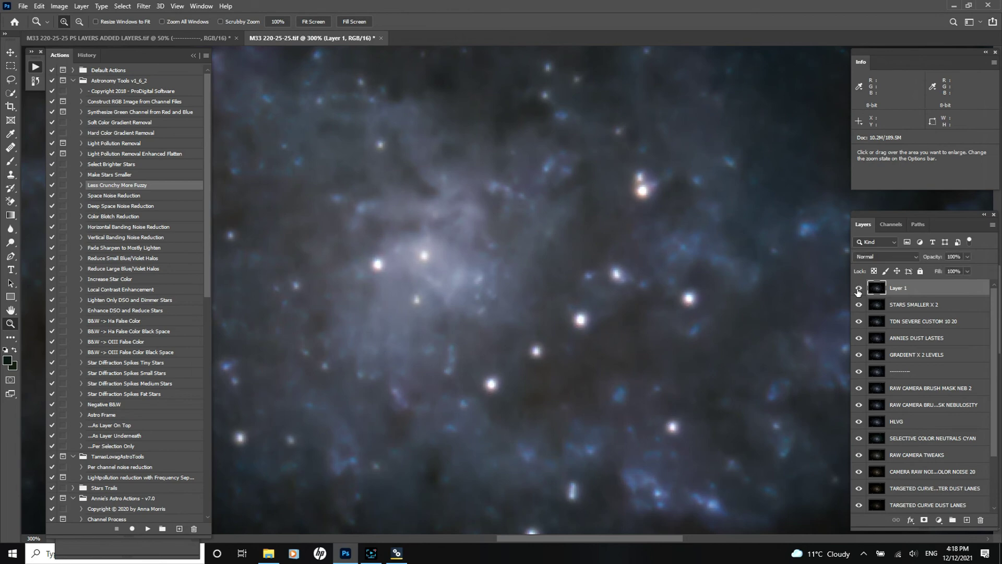
left_click(858, 290)
left_click(859, 290)
left_click(858, 290)
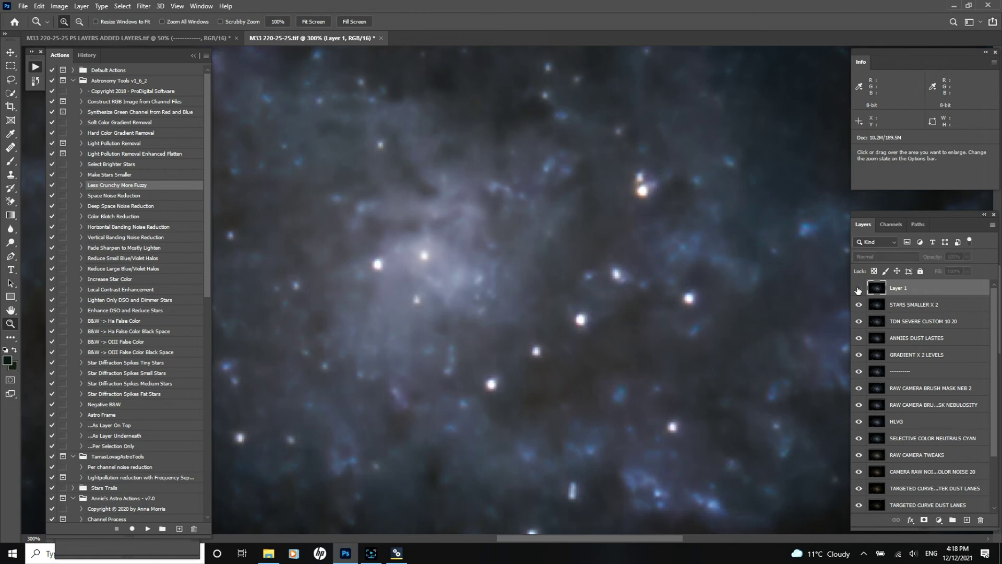
left_click(858, 290)
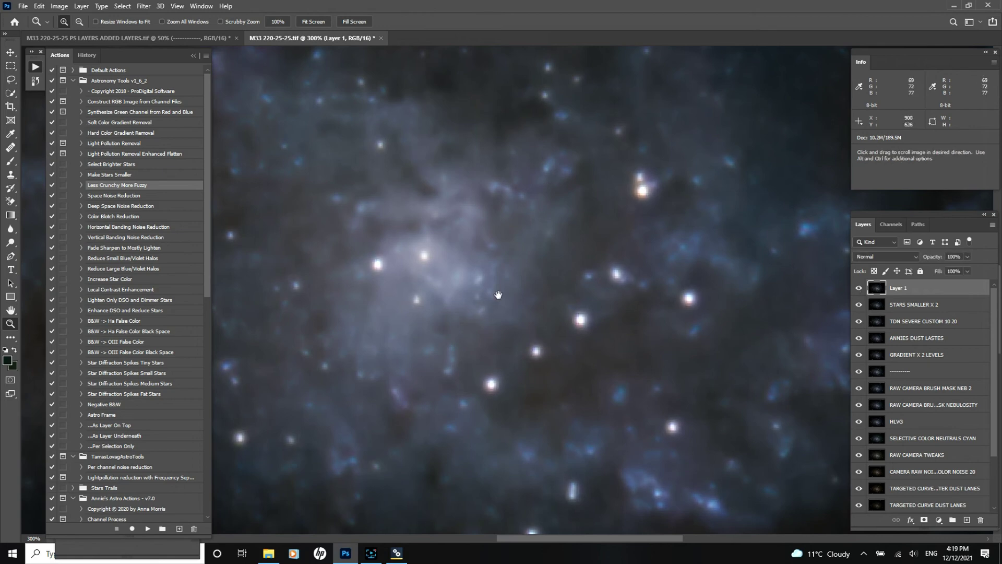
Step: Compare the softened stars in the dark outskirts near the brightest star at 300% zoom, with the top layer hidden and shown
left_click_drag(498, 295, 669, 250)
left_click_drag(372, 292, 320, 284)
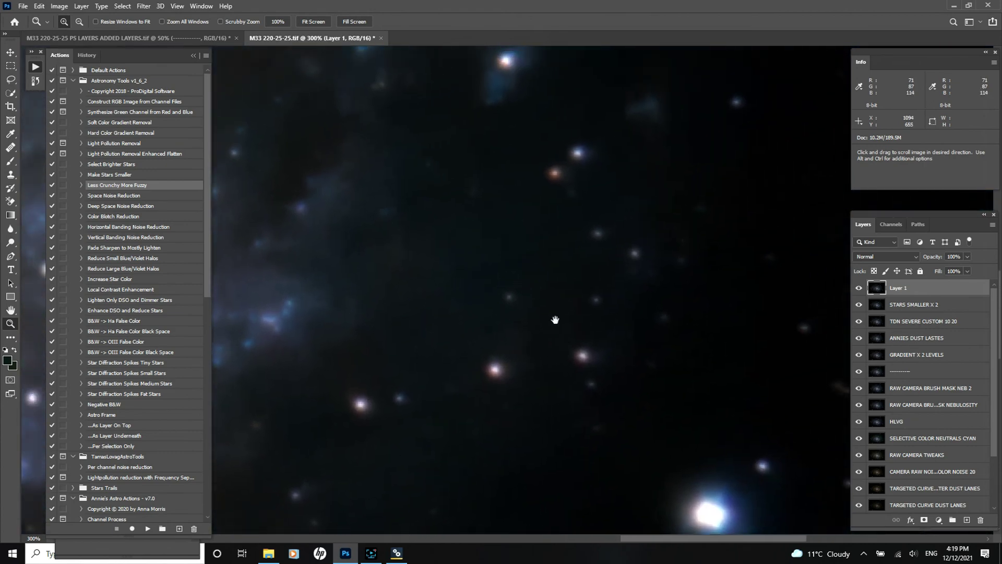
left_click_drag(554, 320, 480, 248)
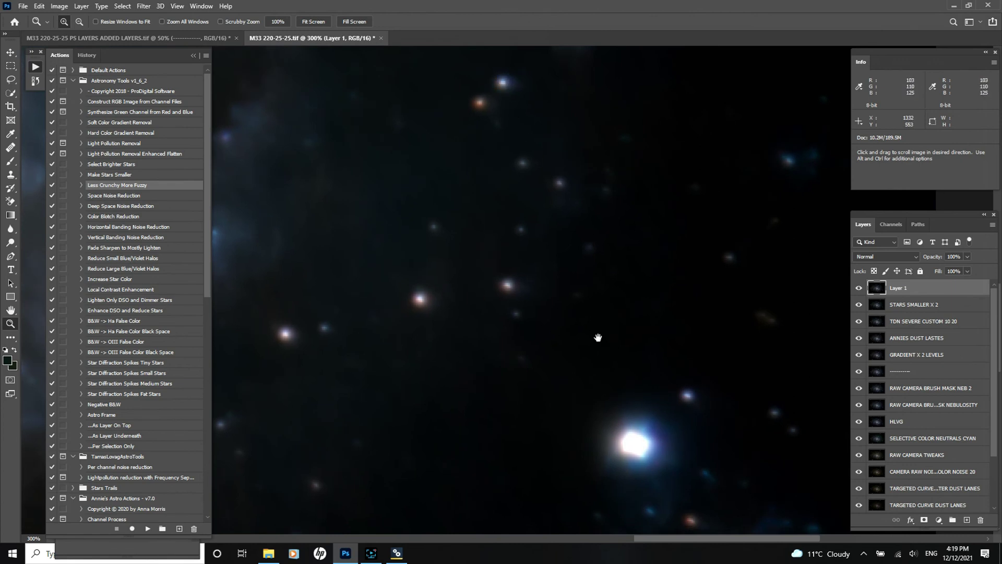
left_click(858, 288)
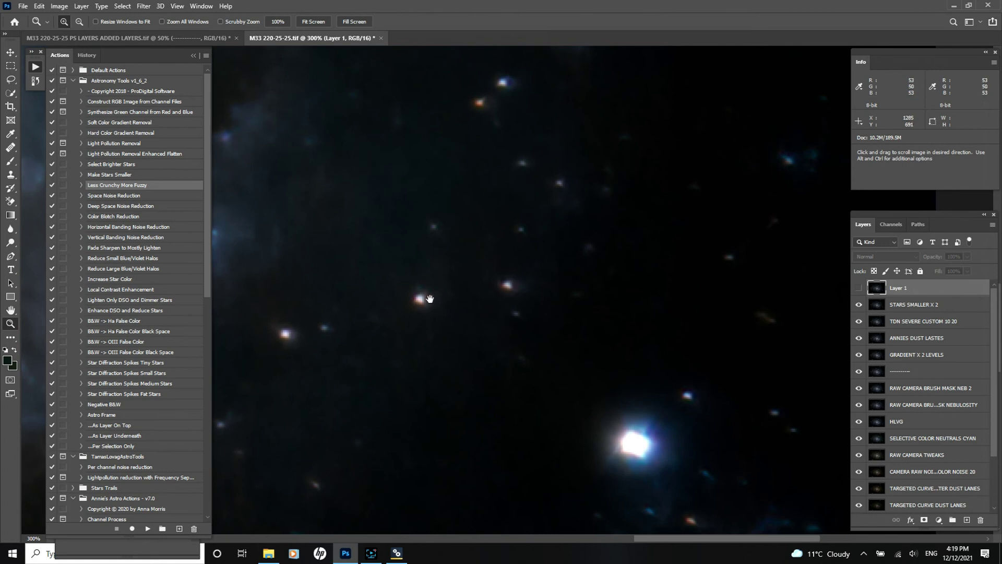
left_click(858, 289)
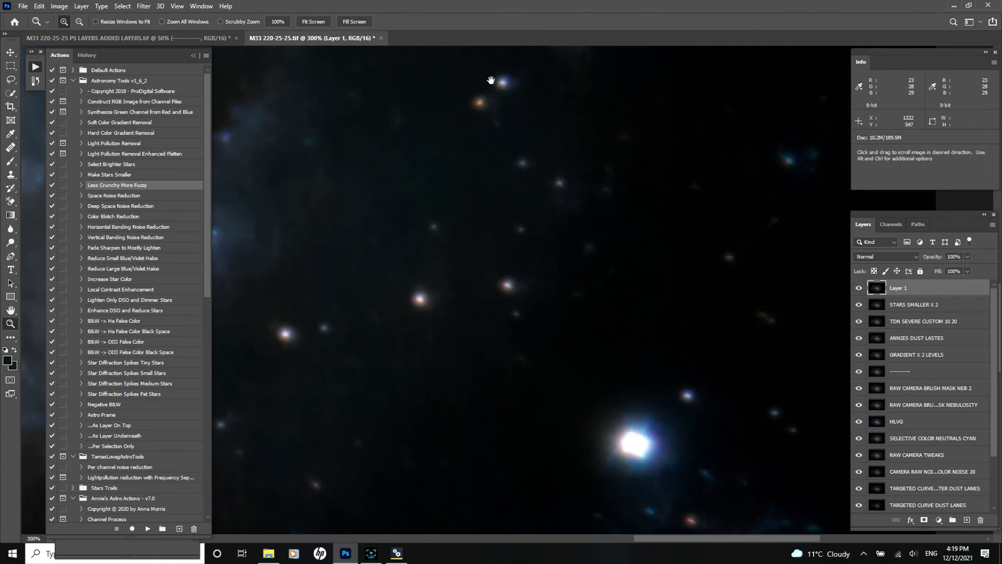
left_click(859, 288)
left_click(860, 288)
left_click(859, 289)
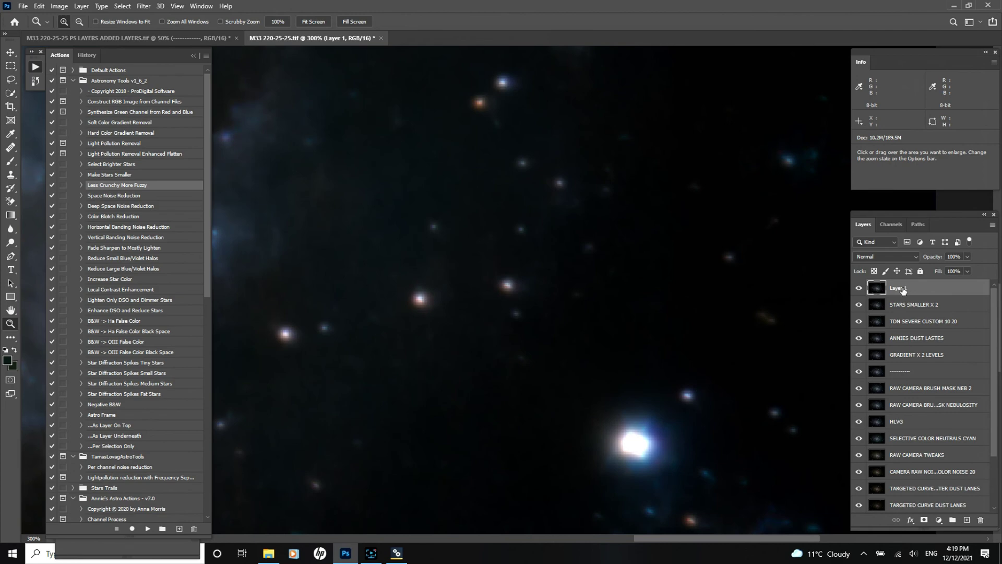
Step: Rename the top layer LCMF and stamp all visible layers into a new layer above it
left_click(304, 20)
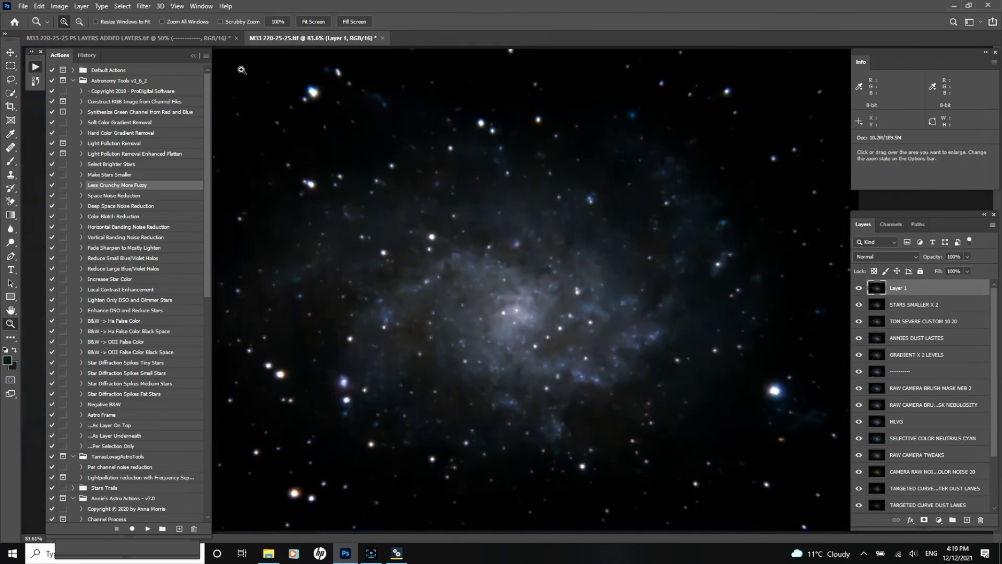
left_click(79, 21)
left_click(489, 334)
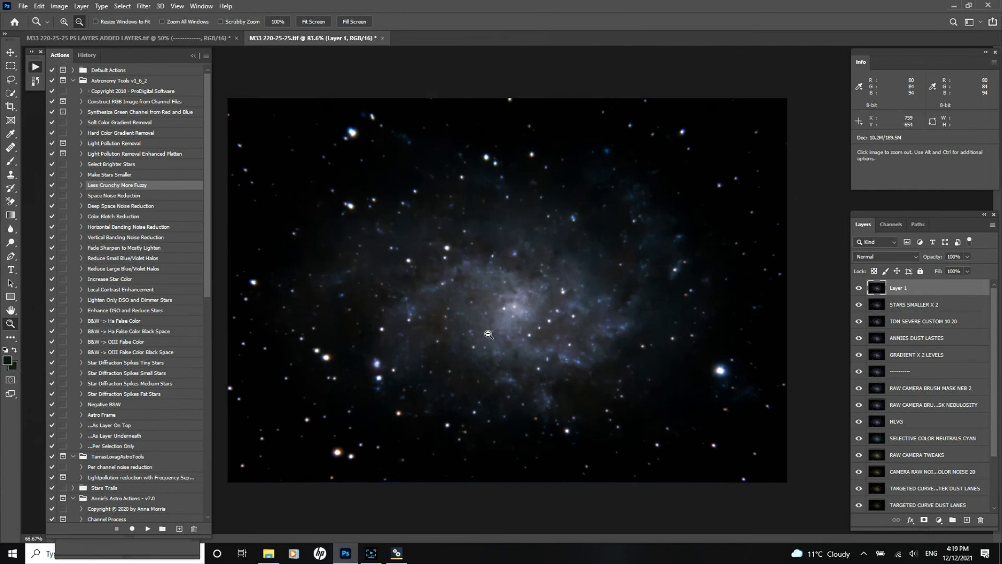
left_click(491, 337)
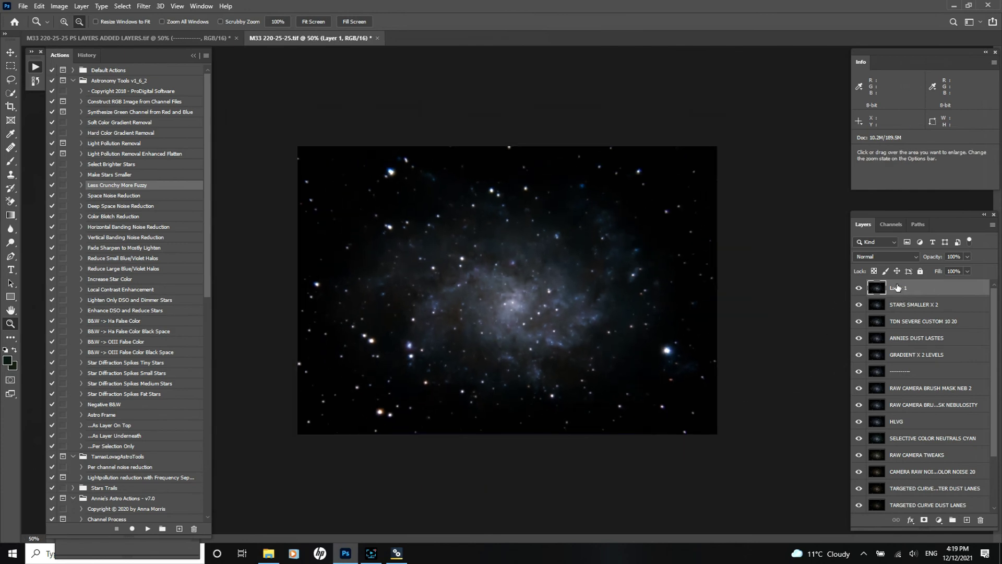
double_click(897, 288)
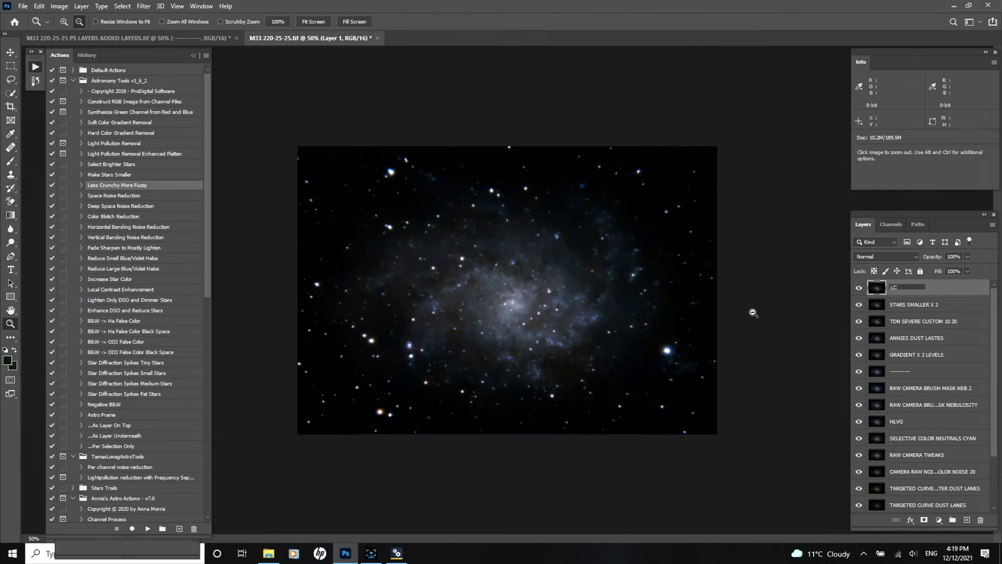
key("Return")
key("ctrl+shift+alt+e")
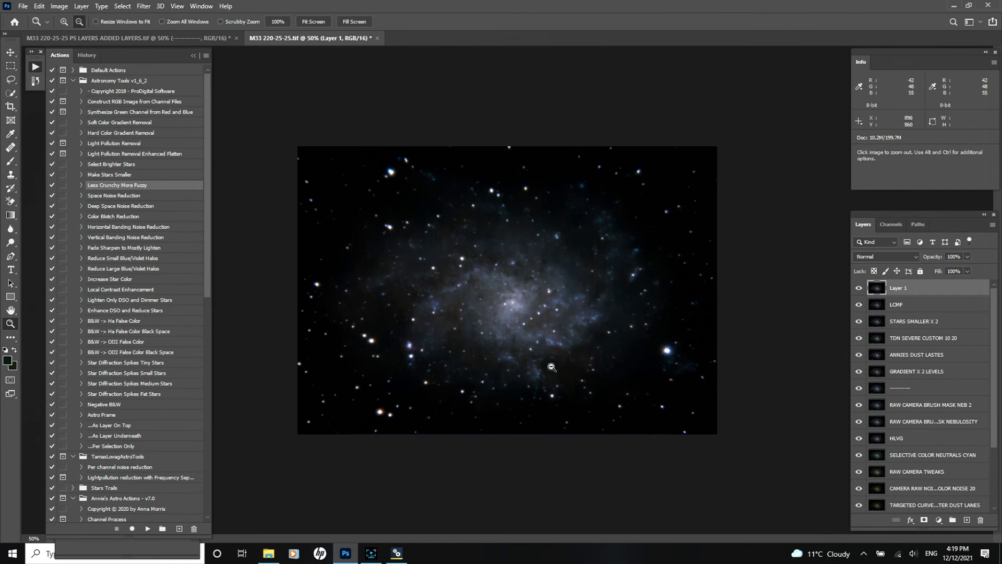
Step: Open the new top layer in the Camera Raw filter and set Exposure to +0.20 and Contrast to +15
left_click(144, 6)
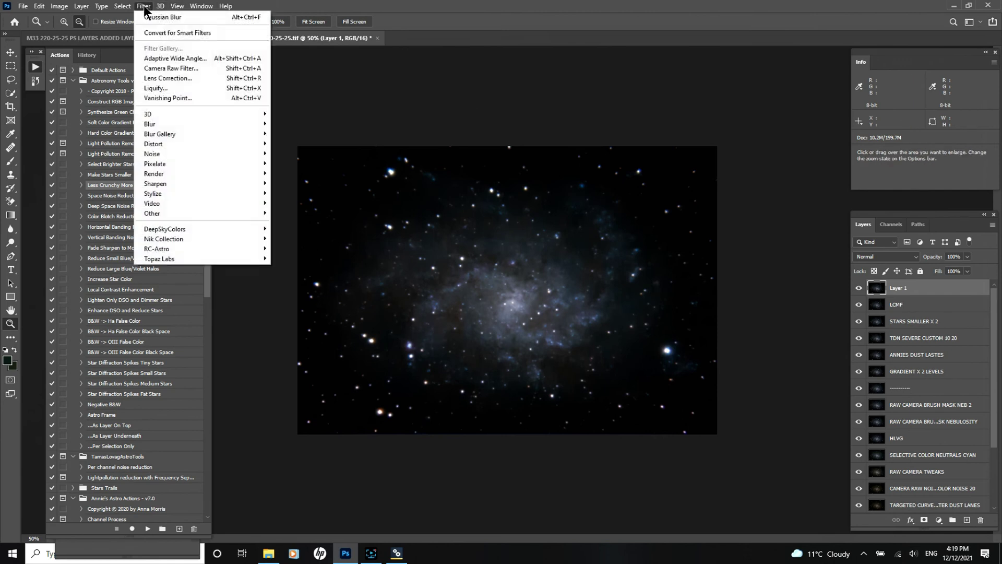
left_click(164, 69)
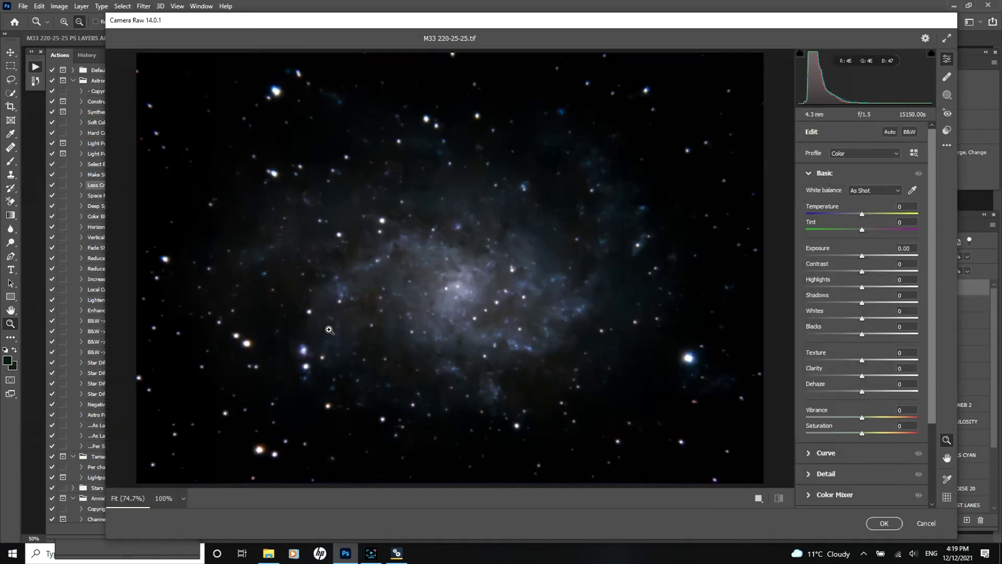
left_click_drag(415, 268, 381, 302)
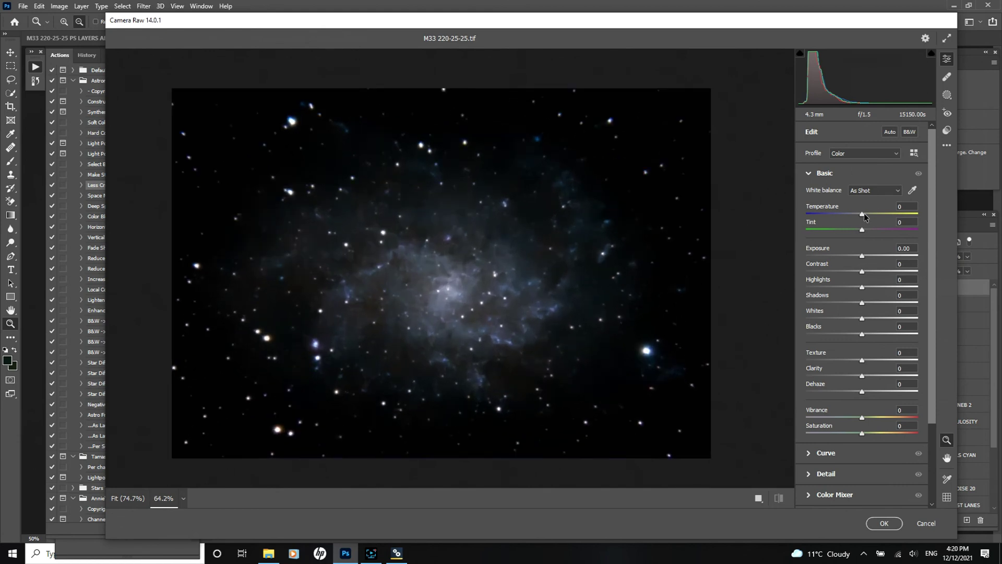
mouse_move(863, 218)
left_mouse_down()
mouse_move(851, 229)
mouse_move(873, 232)
mouse_move(858, 218)
left_mouse_up()
double_click(861, 215)
left_click_drag(863, 257, 867, 258)
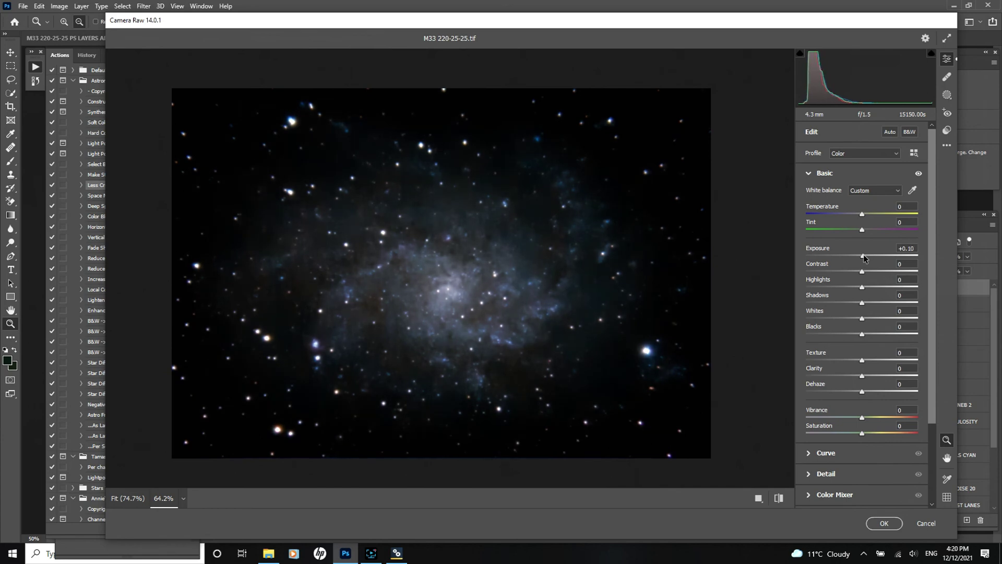
left_click_drag(866, 257, 870, 272)
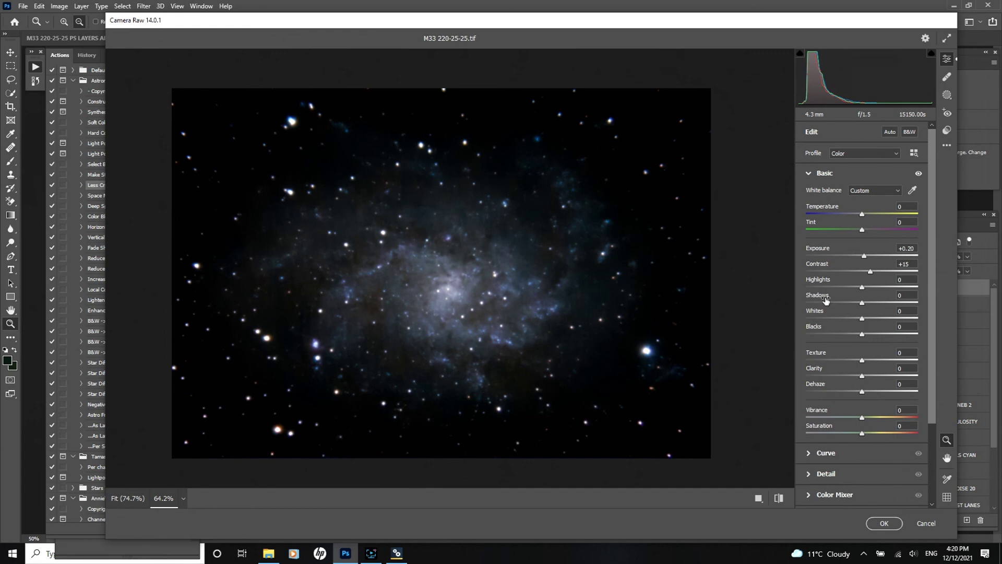
Step: Try out positive and negative Clarity in Camera Raw and settle on -6
mouse_move(862, 287)
left_mouse_down()
mouse_move(875, 287)
mouse_move(861, 290)
mouse_move(864, 302)
mouse_move(897, 302)
mouse_move(862, 301)
left_mouse_up()
mouse_move(862, 377)
left_mouse_down()
mouse_move(887, 377)
mouse_move(848, 379)
mouse_move(856, 378)
left_mouse_up()
left_click_drag(860, 377, 868, 378)
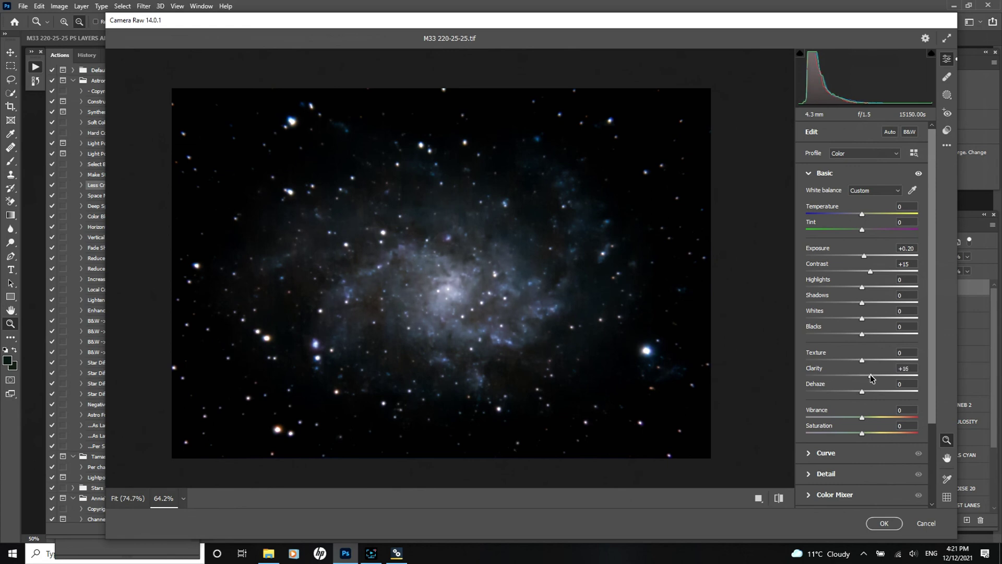
left_click_drag(870, 377, 859, 378)
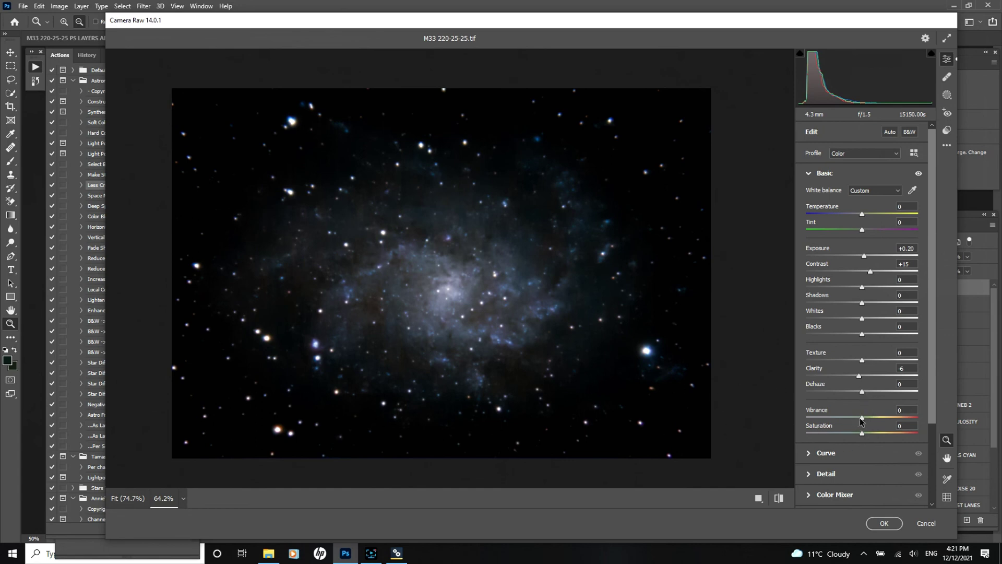
Step: Set Vibrance to +20 and Saturation to +5 for the Camera Raw adjustment
left_click_drag(862, 418, 874, 418)
mouse_move(889, 421)
left_mouse_down()
mouse_move(875, 418)
mouse_move(863, 437)
mouse_move(881, 433)
left_mouse_up()
left_click_drag(862, 432, 866, 432)
left_click_drag(868, 433, 870, 432)
left_click_drag(873, 418, 869, 418)
left_click_drag(868, 434, 845, 434)
left_click_drag(869, 421, 857, 422)
left_click_drag(854, 435, 863, 434)
left_click_drag(879, 416, 872, 417)
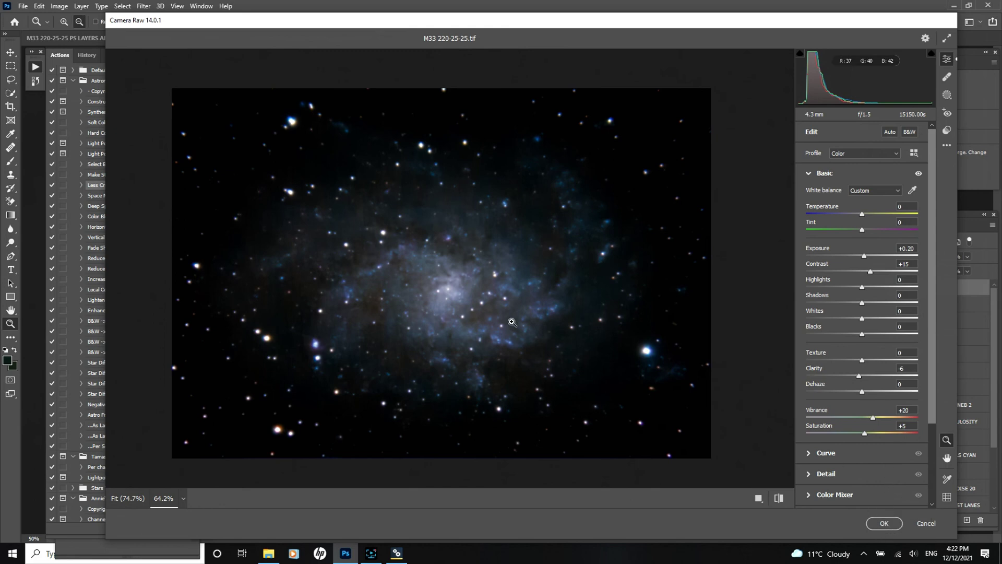
Step: Try sharpening the enlarged galaxy core with Camera Raw's Detail settings
left_click_drag(509, 326, 550, 311)
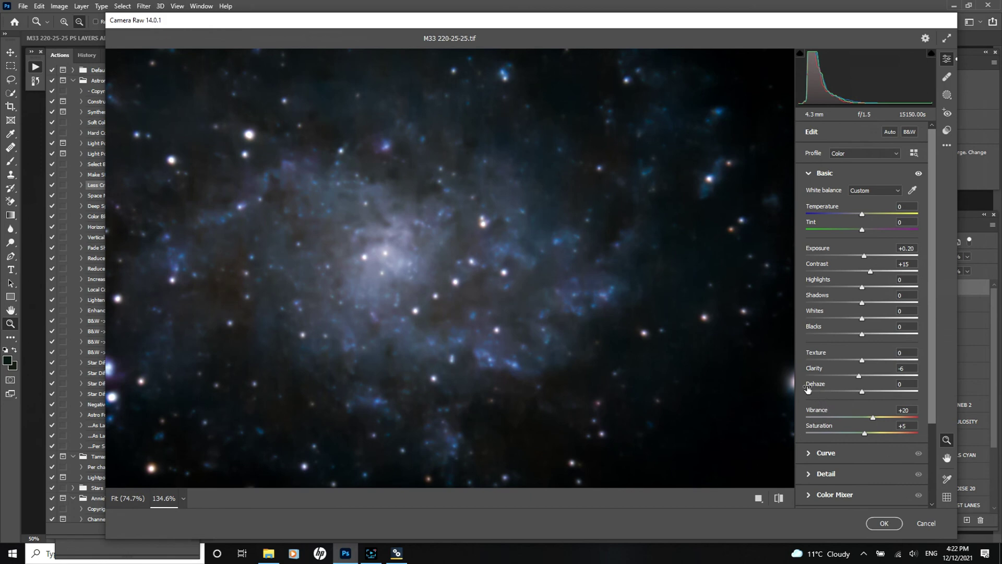
left_click(808, 474)
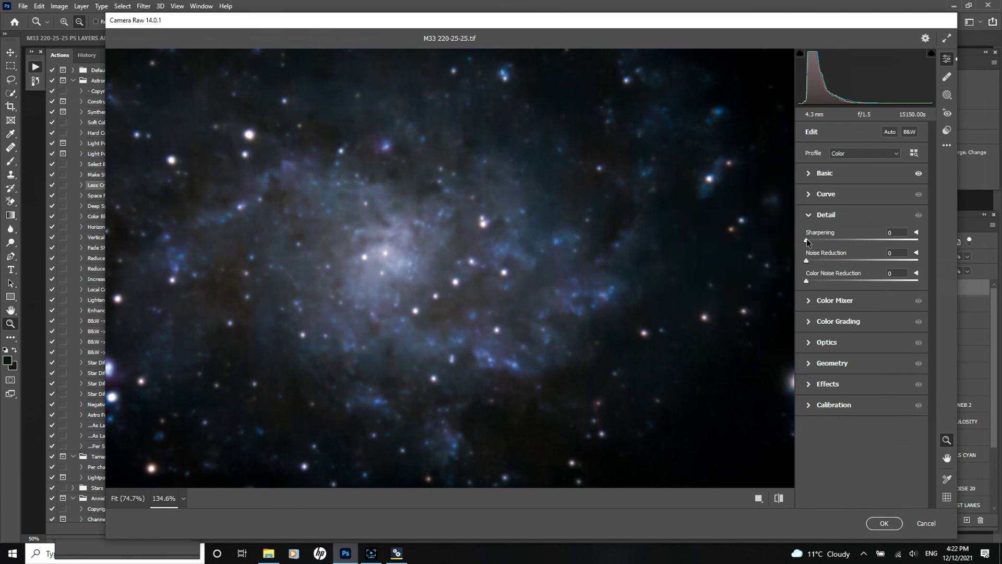
left_click_drag(833, 243, 853, 243)
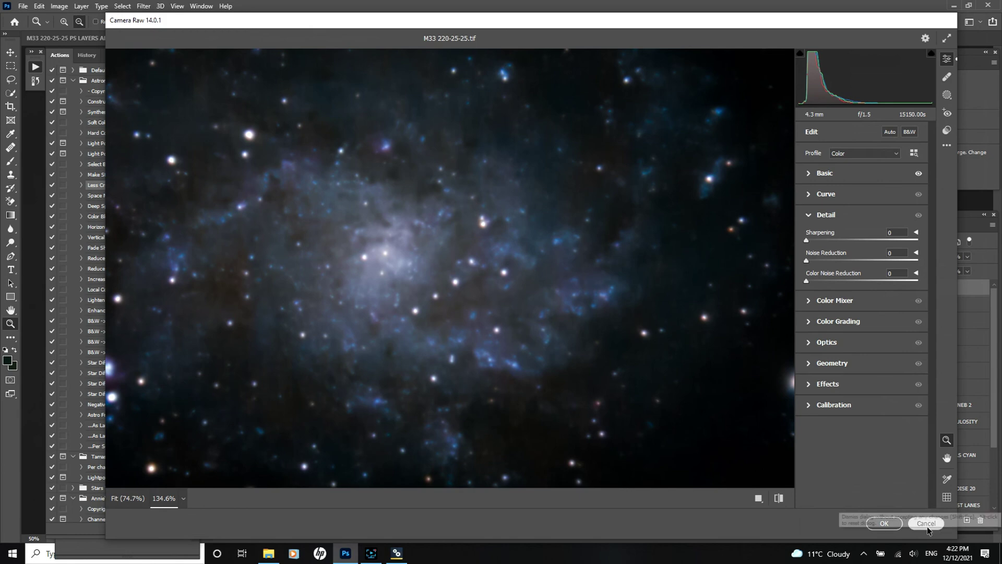
left_click(808, 174)
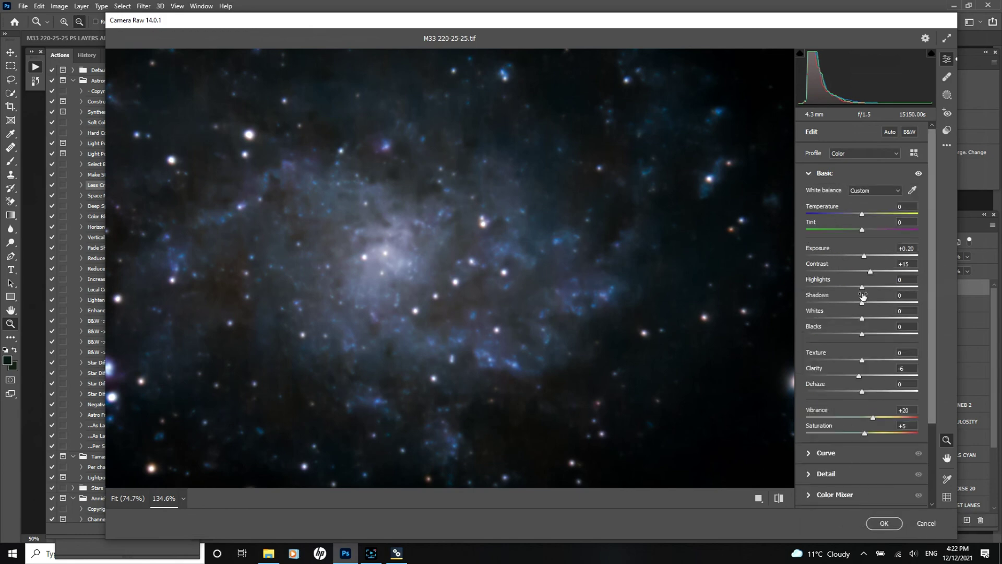
Step: Apply the Camera Raw adjustments and rename the top layer RAW CAMERA FINAL TWEAKS
left_click(884, 523)
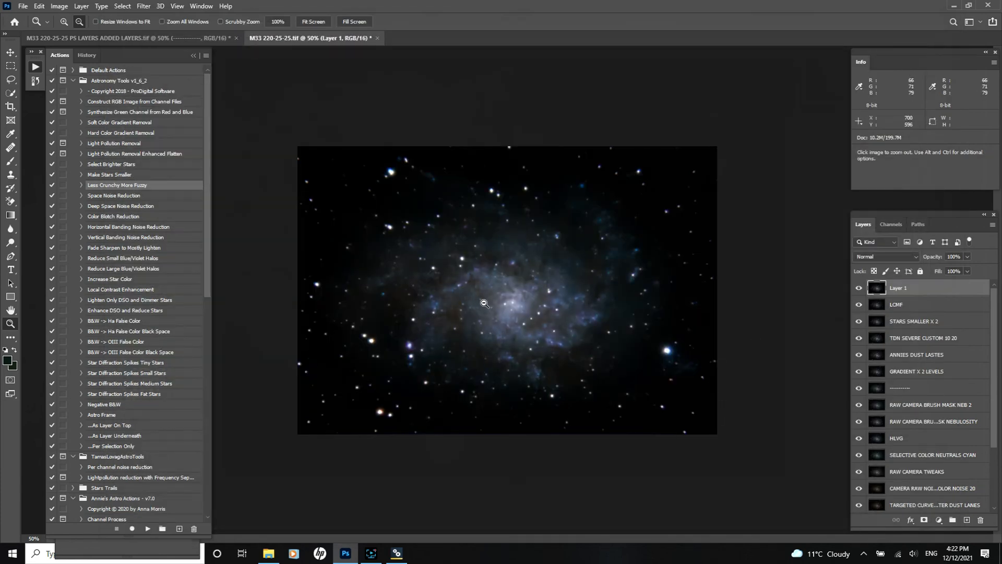
left_click(857, 291)
left_click(857, 291)
double_click(899, 288)
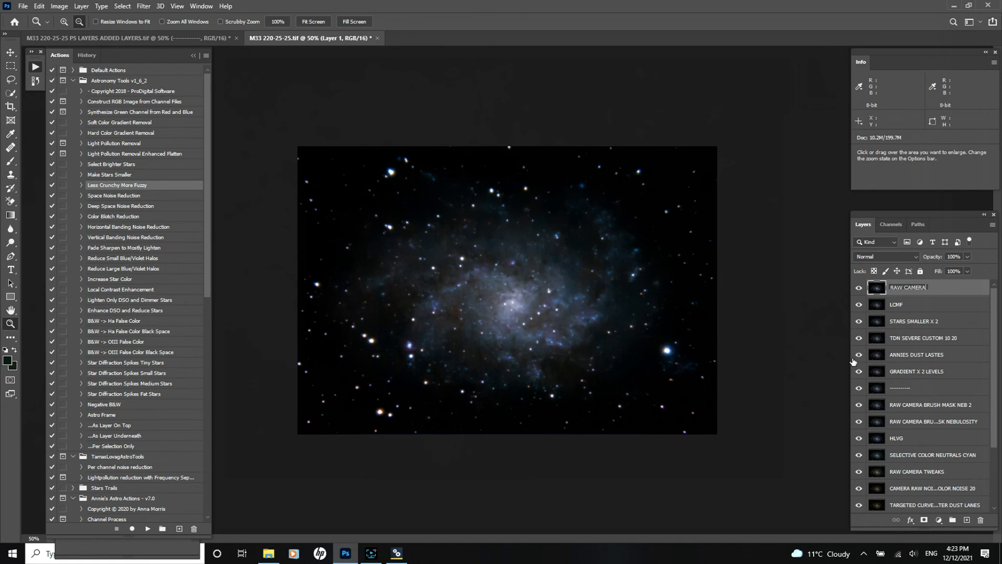
type("RAW CAMERA FINAL TWEAKS")
key("Return")
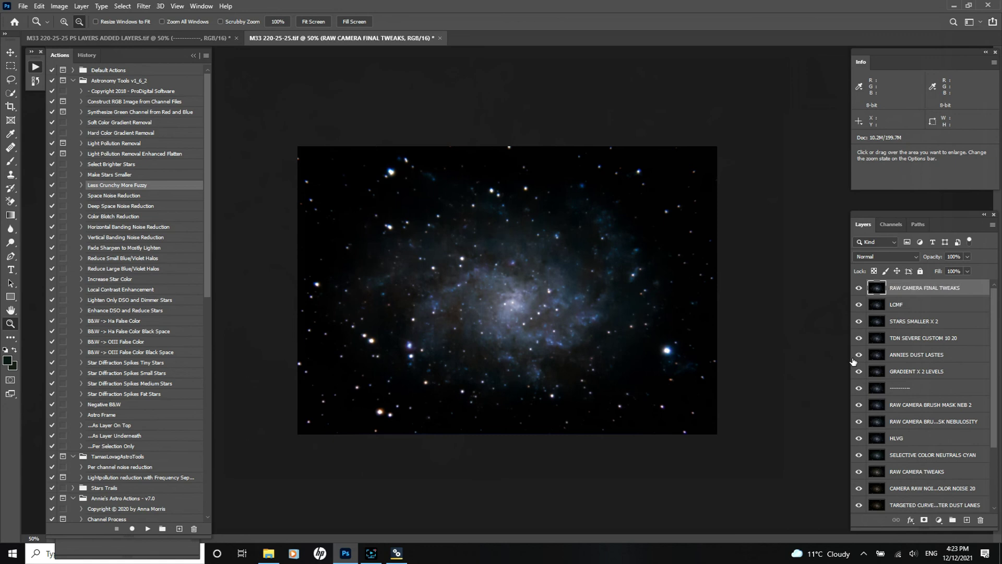
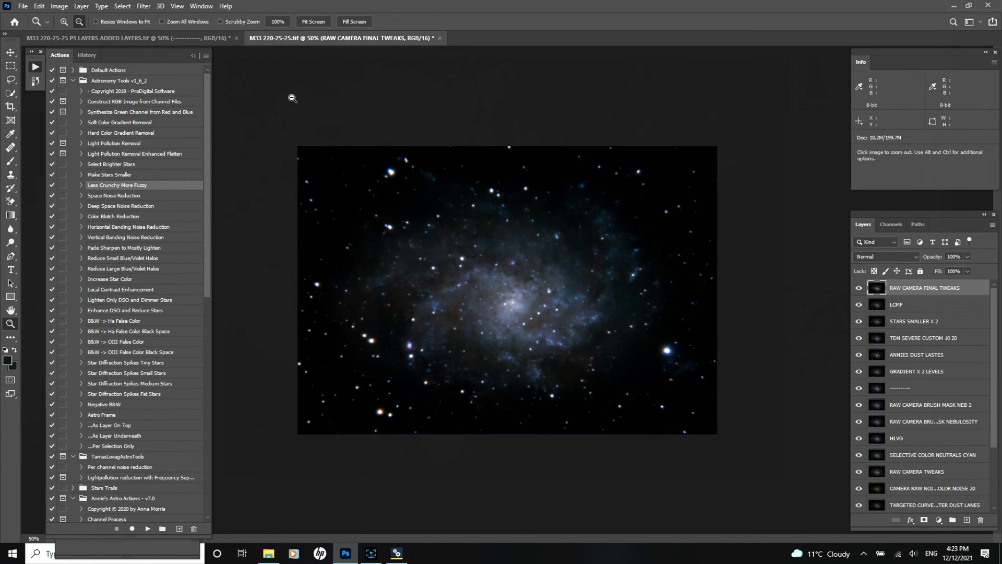
Step: Compare the processed image with the earlier version in M33 220-25-25 PS LAYERS ADDED LAYERS.tif
left_click(138, 39)
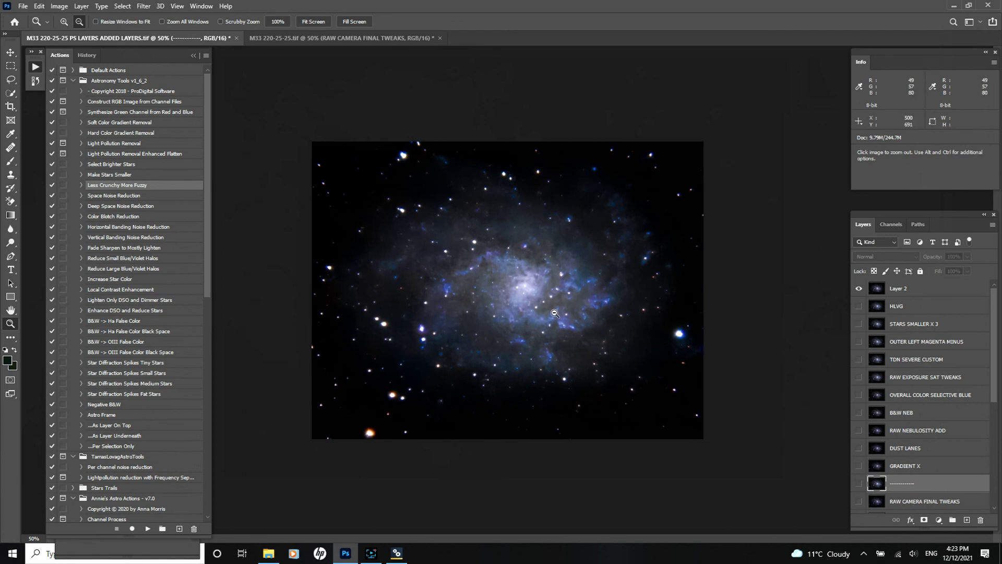
left_click(321, 39)
left_click(152, 39)
left_click(298, 40)
left_click(114, 39)
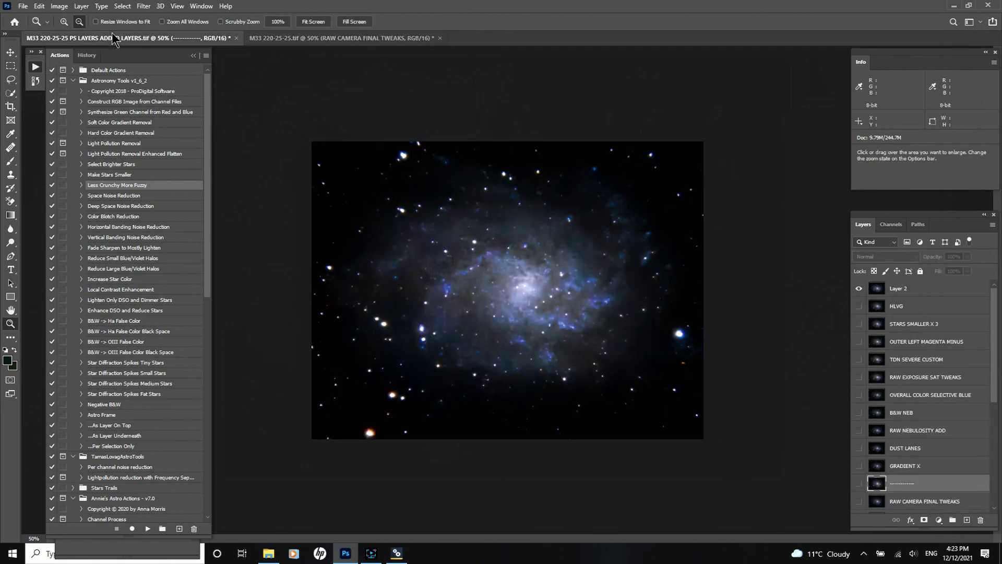
left_click(326, 40)
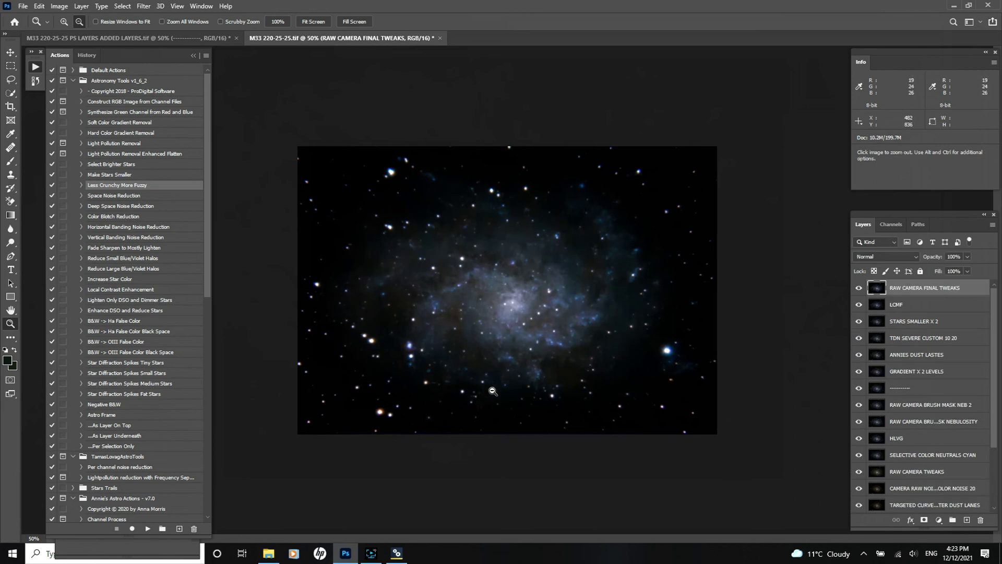
left_click(242, 39)
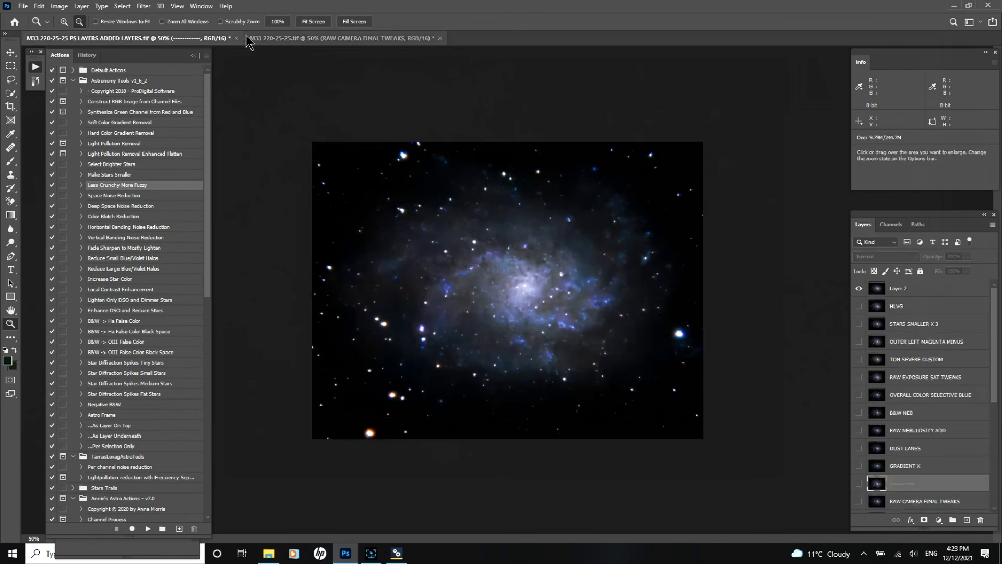
left_click(327, 40)
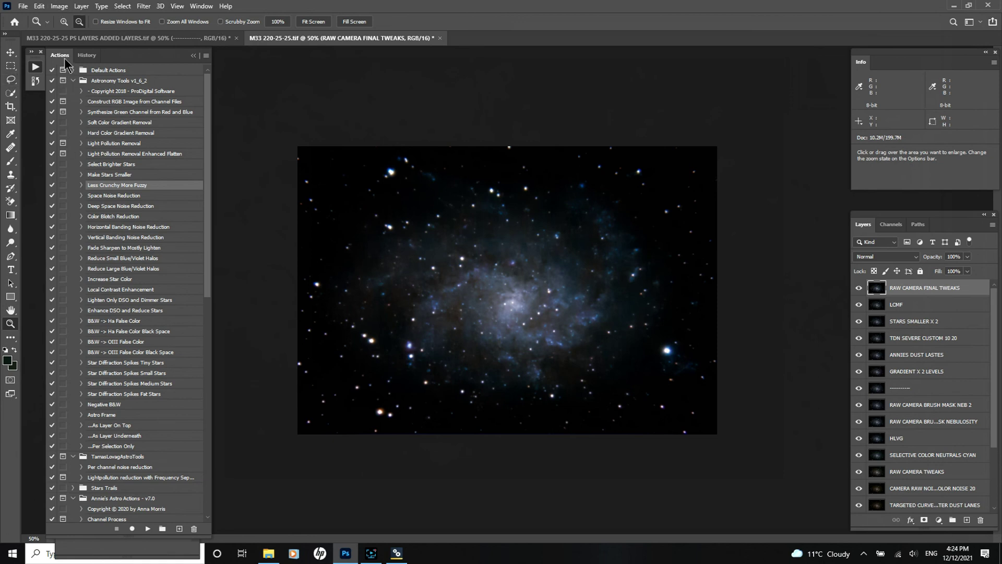
Step: Put away the actions list and hide every layer above the dashed separator, from RAW CAMERA FINAL TWEAKS through GRADIENT X 2 LEVELS
left_click(30, 64)
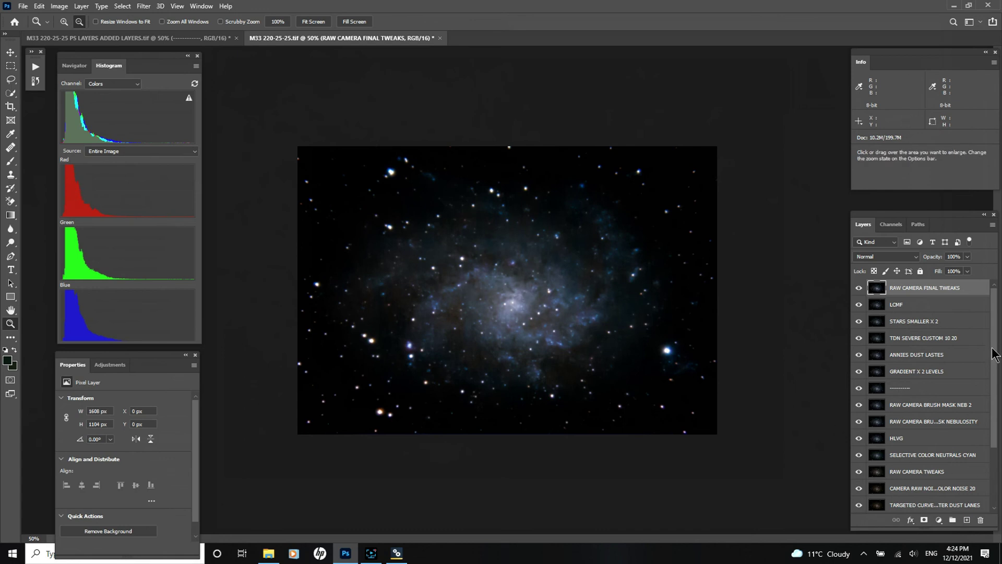
left_click(858, 287)
left_click_drag(860, 317, 860, 373)
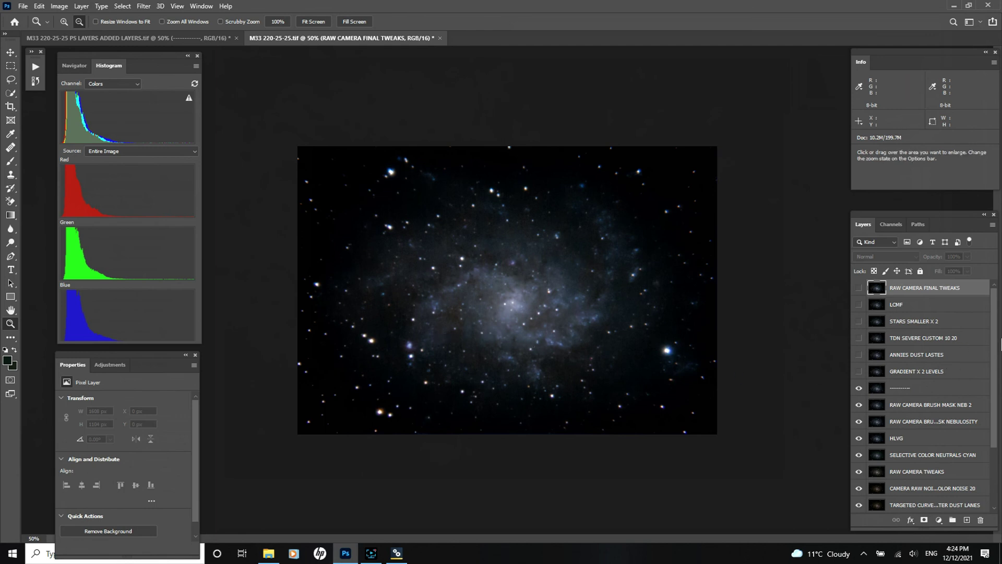
left_click_drag(997, 339, 998, 407)
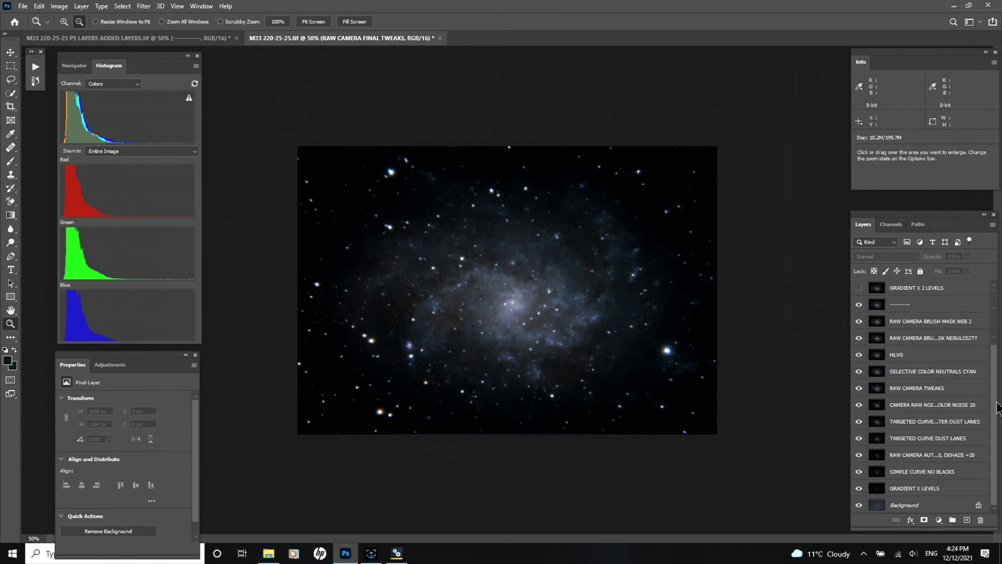
scroll(997, 402, "up", 3)
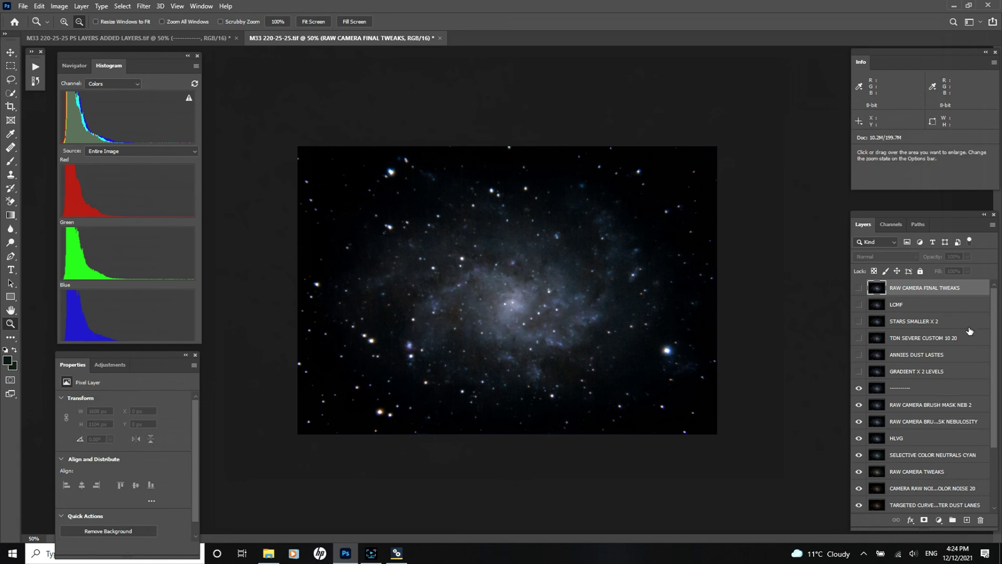
Step: Hide the remaining processing layers from the dashed separator down through GRADIENT X LEVELS, leaving only the original Background on view
scroll(998, 339, "down", 3)
scroll(996, 331, "up", 3)
left_click(858, 438)
left_click(859, 454)
left_click(859, 472)
left_click(858, 488)
left_click(859, 505)
left_click_drag(990, 414, 991, 486)
left_click(858, 438)
left_click(859, 454)
left_click(859, 471)
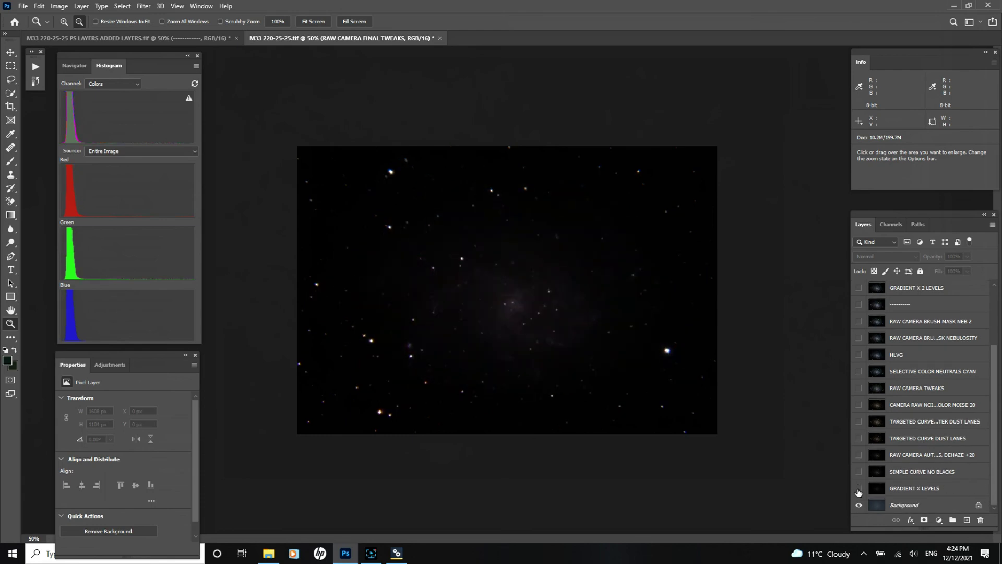
left_click(858, 488)
key("alt")
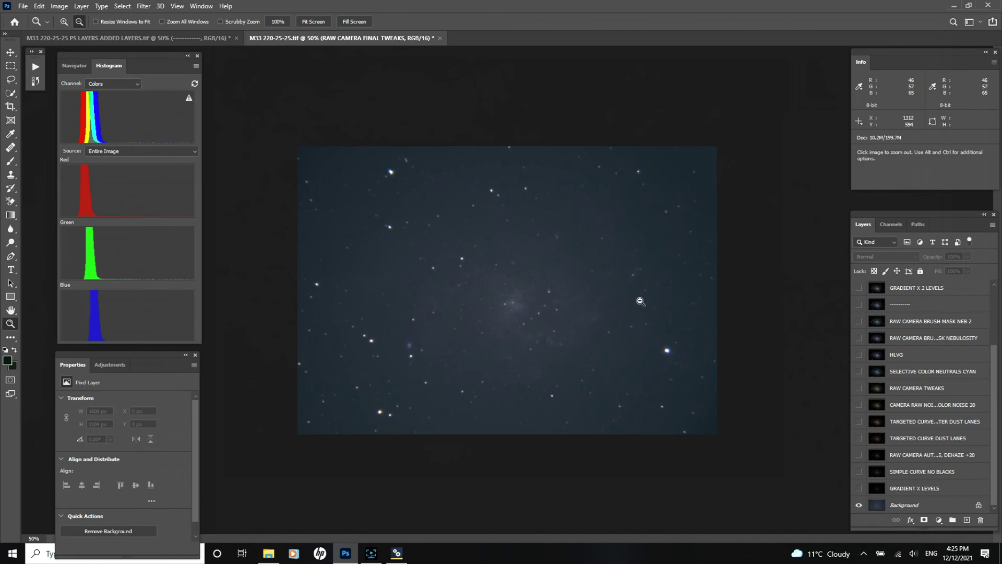
Step: Review the early edits by showing layers one by one from GRADIENT X LEVELS up through the Camera Raw color noise 20 layer
left_click_drag(997, 454, 991, 370)
right_click(993, 371)
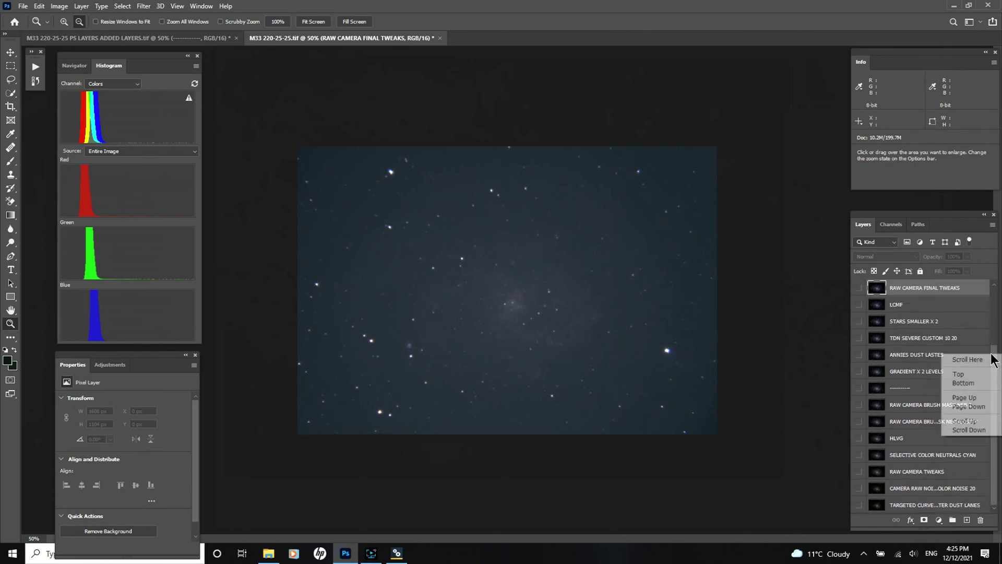
left_click(827, 351)
mouse_move(997, 394)
left_mouse_down()
mouse_move(996, 343)
mouse_move(997, 375)
left_mouse_up()
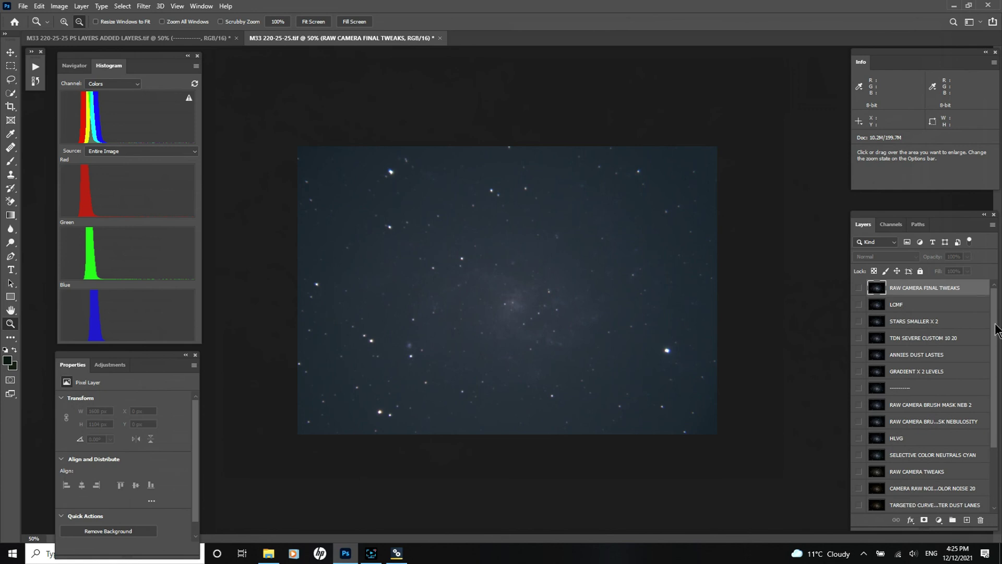
scroll(992, 366, "down", 5)
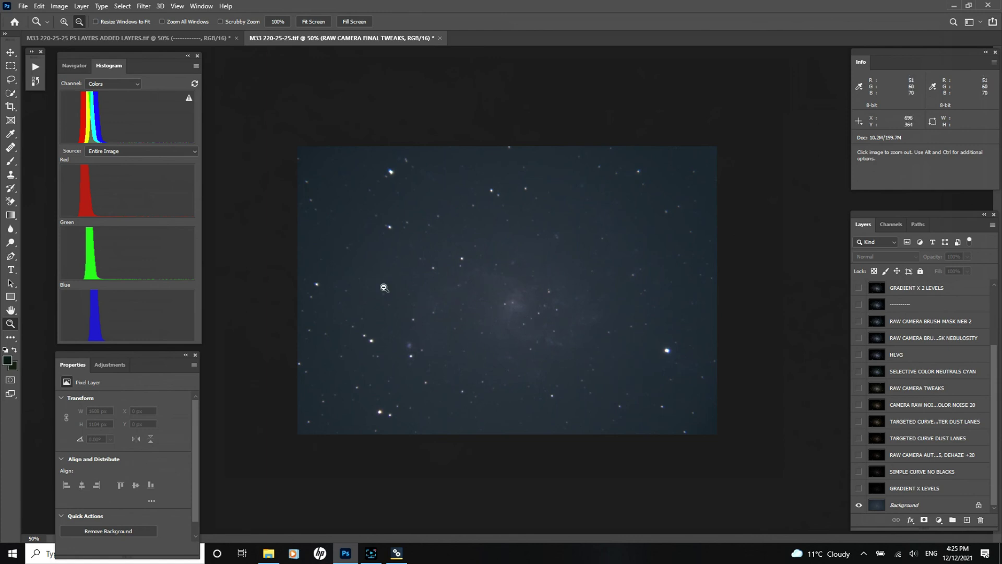
left_click(858, 488)
left_click(858, 471)
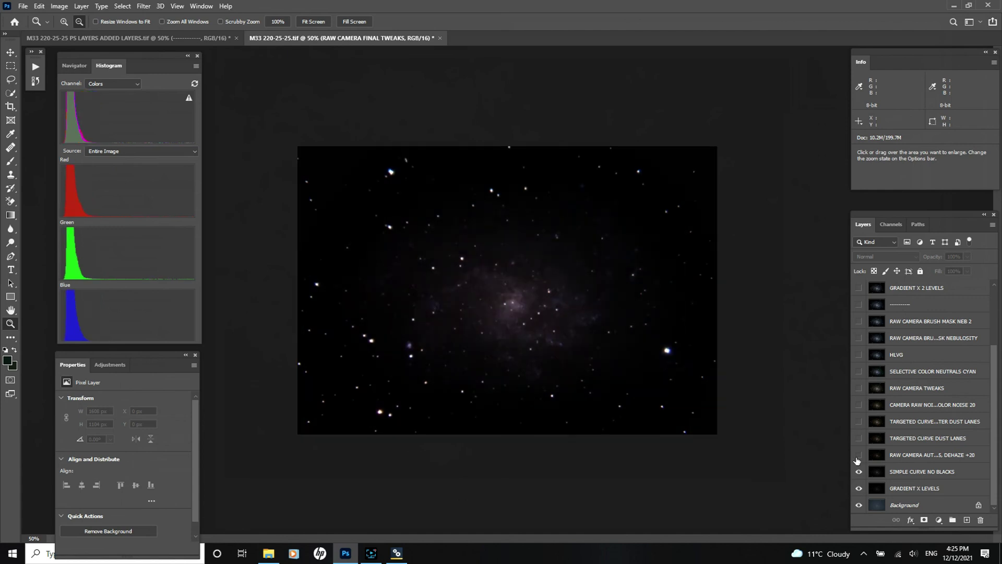
left_click(859, 454)
left_click(859, 438)
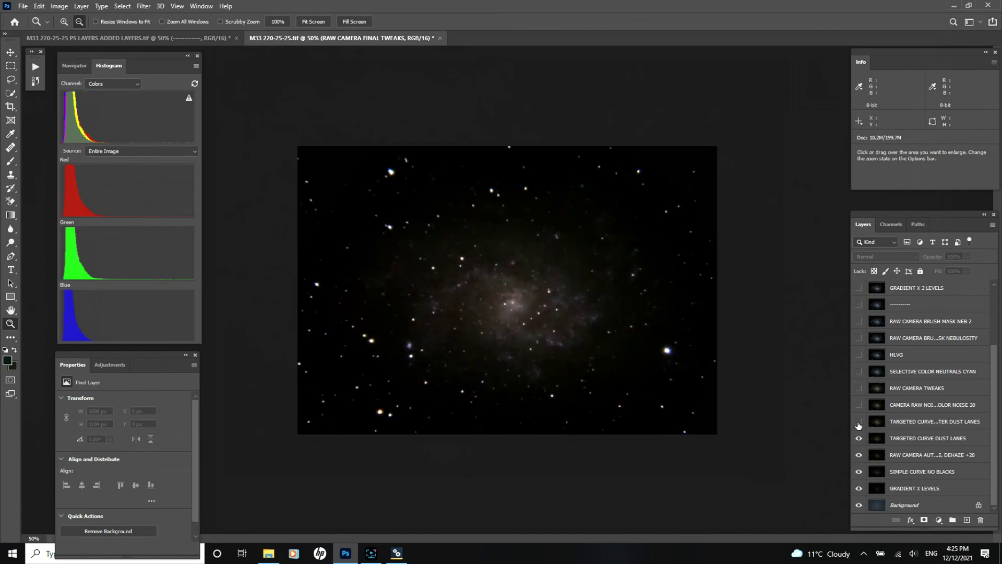
left_click(859, 422)
left_click(859, 405)
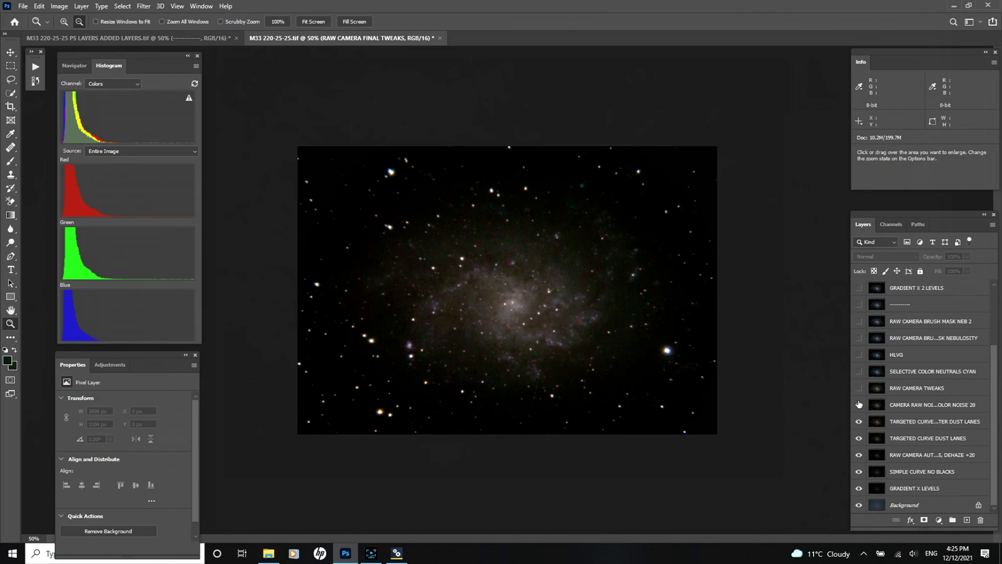
Step: Continue the layer review upward, showing RAW CAMERA TWEAKS through RAW CAMERA BRUSH MASK NEB 2 and the dashed separator
left_click(859, 389)
left_click(858, 372)
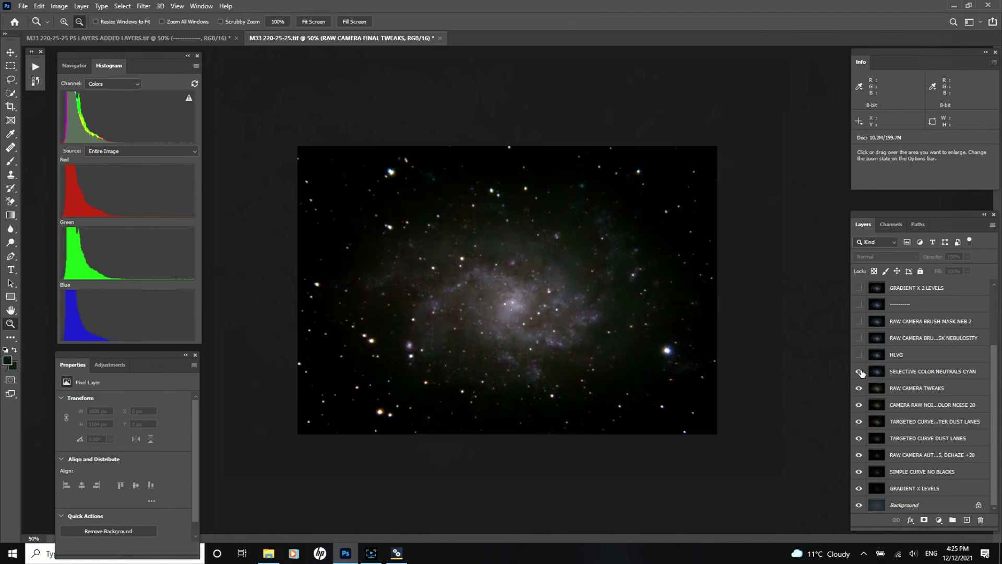
left_click(859, 355)
left_click(859, 338)
left_click(859, 321)
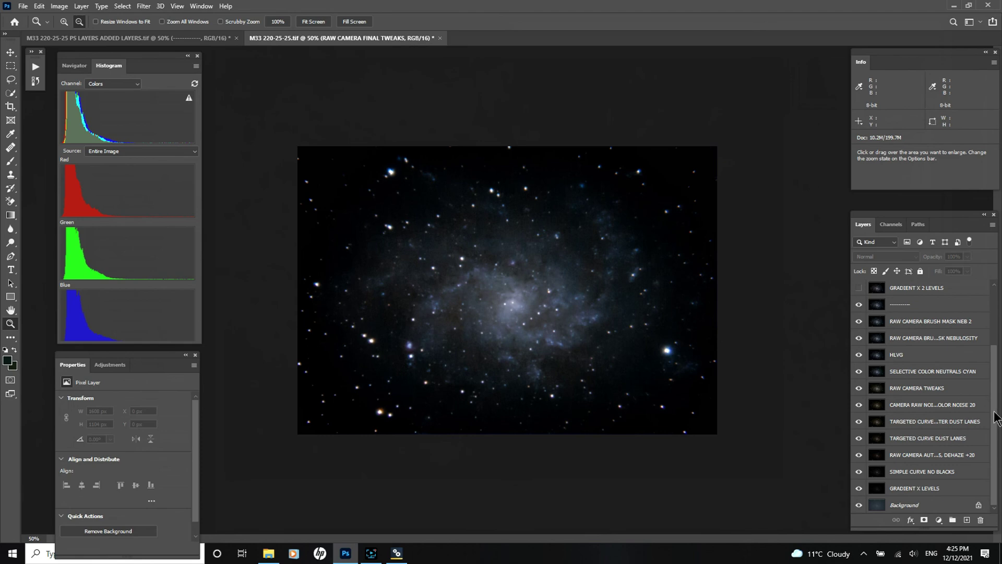
Step: Show the top group of layers one by one, from GRADIENT X 2 LEVELS up through RAW CAMERA FINAL TWEAKS
scroll(995, 413, "up", 5)
left_click(859, 372)
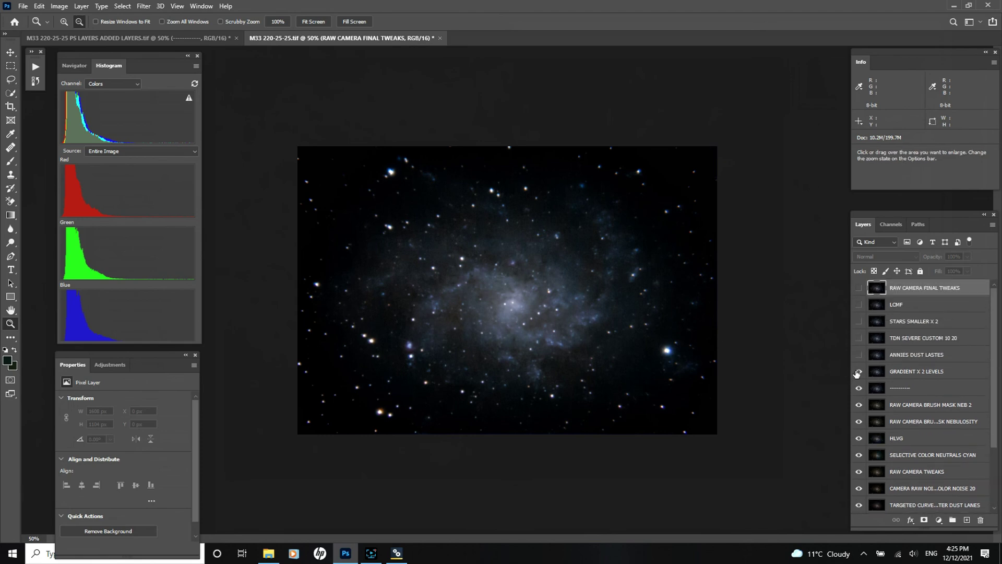
left_click(858, 355)
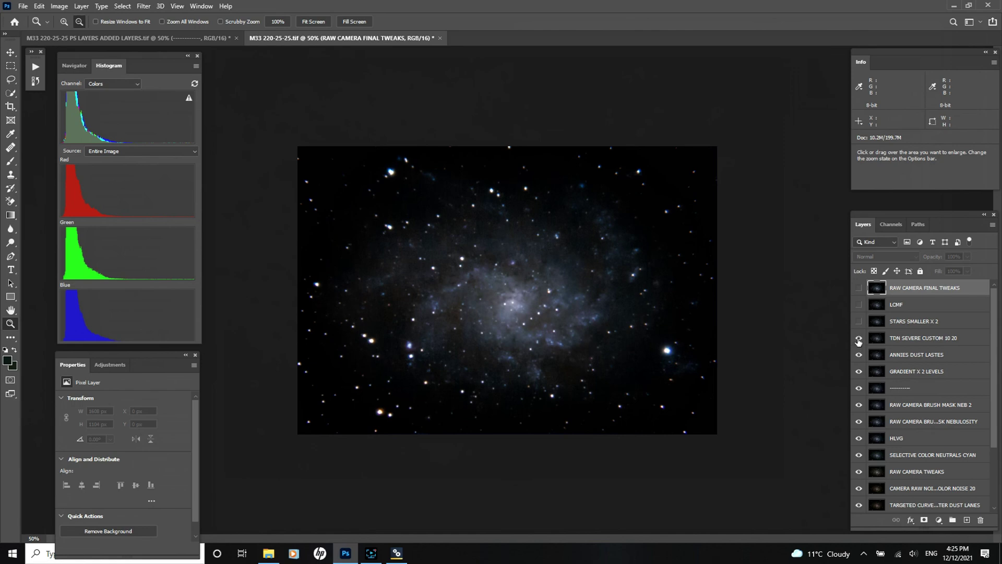
left_click(858, 321)
left_click(858, 304)
left_click(859, 288)
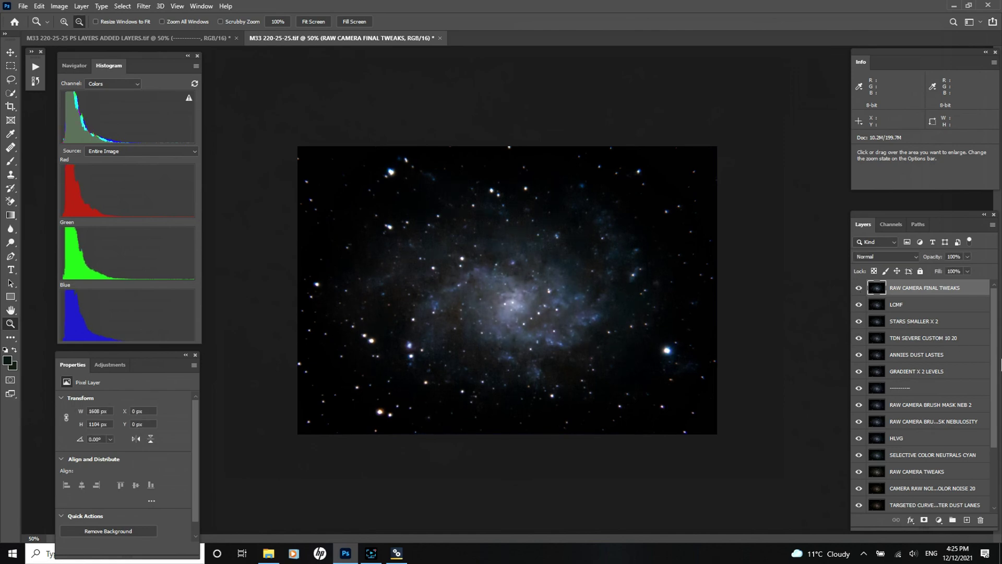
Step: Zoom the finished image out to 33.3% and compare it with M33 220-25-25 PS LAYERS ADDED LAYERS.tif
key("alt")
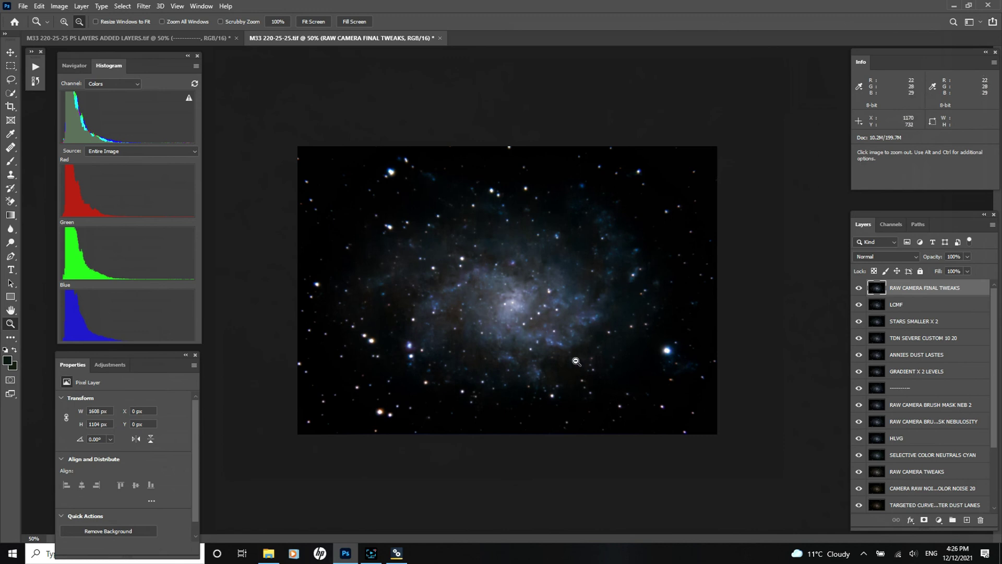
left_click(436, 279, "alt")
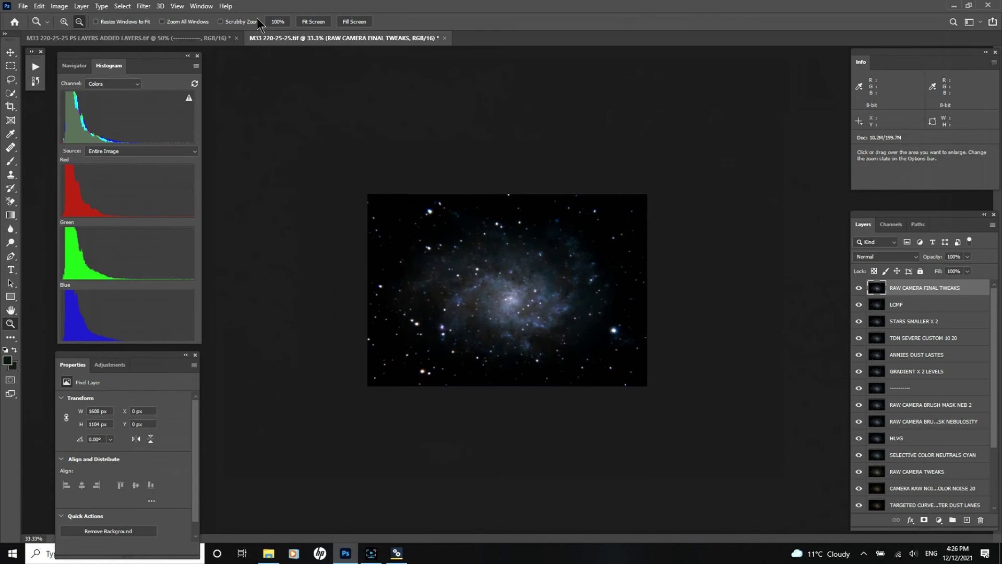
left_click(178, 38)
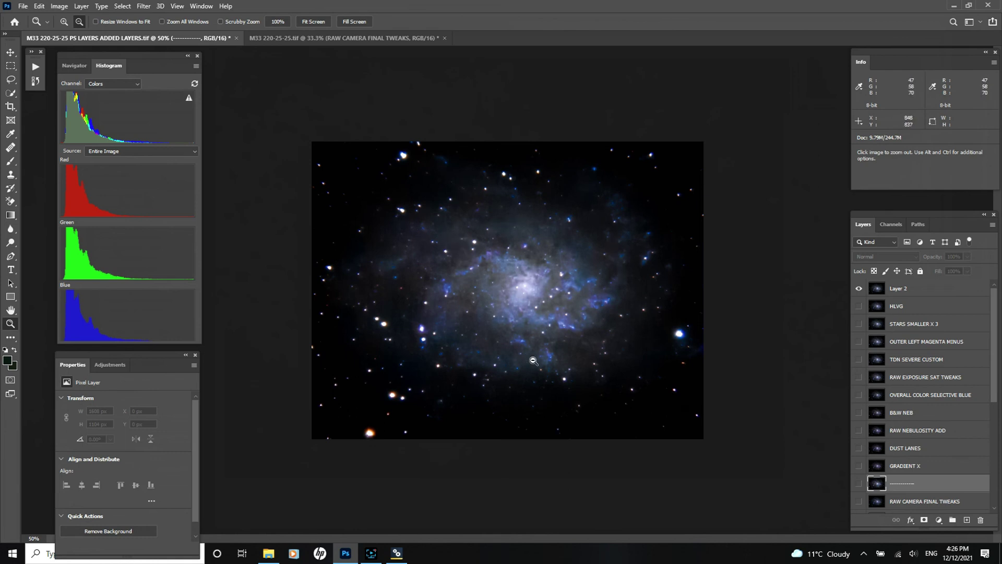
left_click(287, 39)
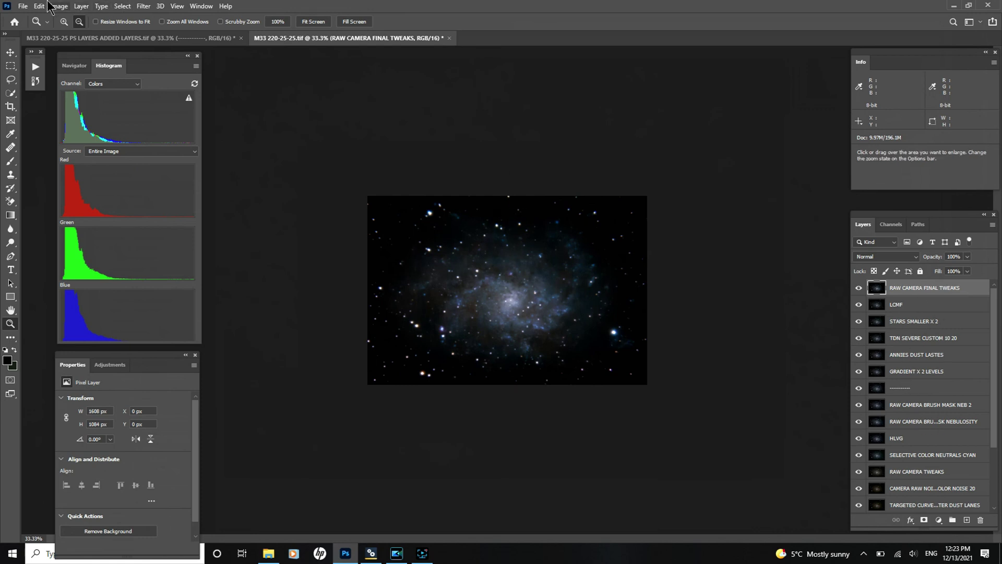
Step: Begin saving the layered image on the computer, choosing the PART 3 PROCESSING folder inside GALAXY SERIES VIDEOS as the location
left_click(22, 6)
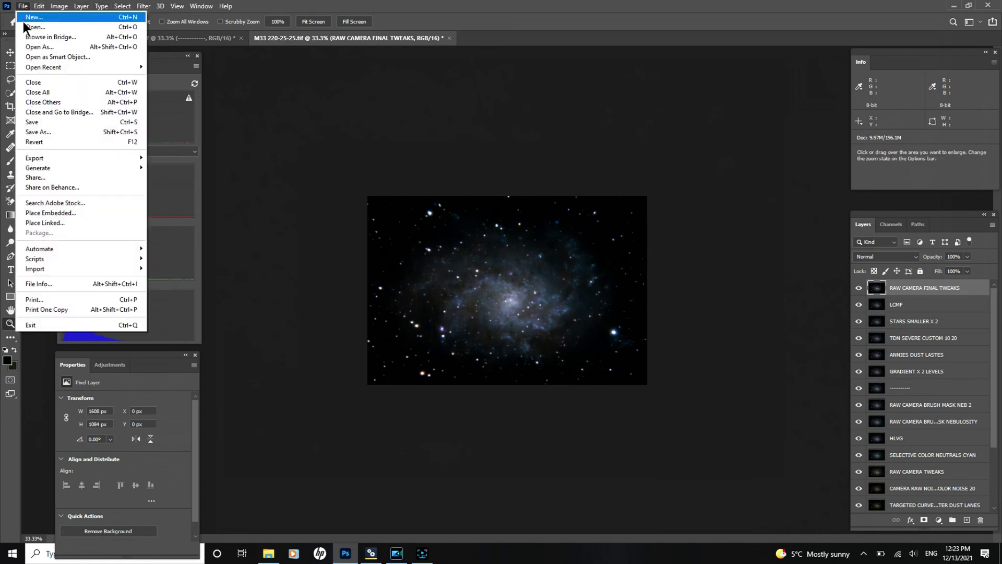
left_click(39, 131)
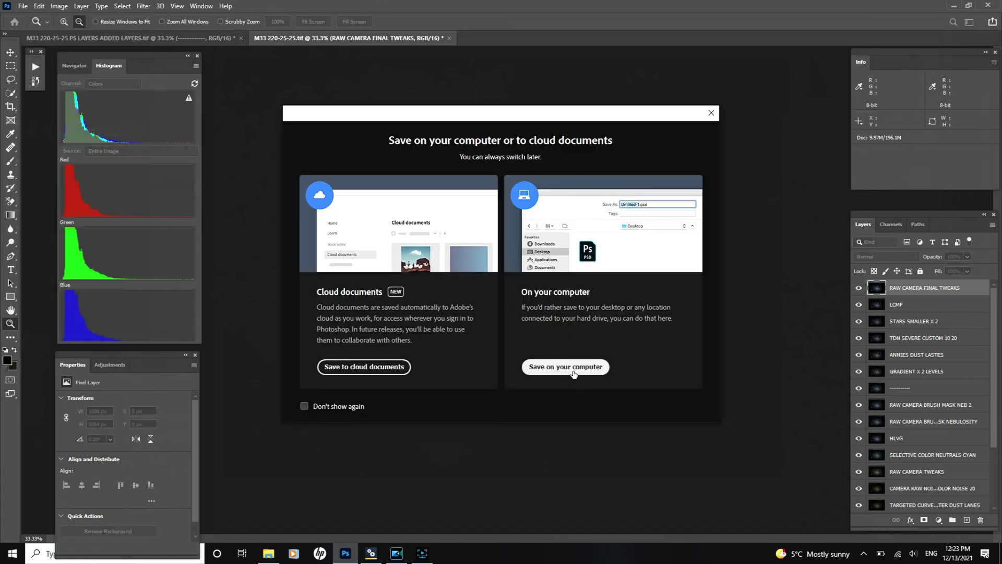
left_click(555, 368)
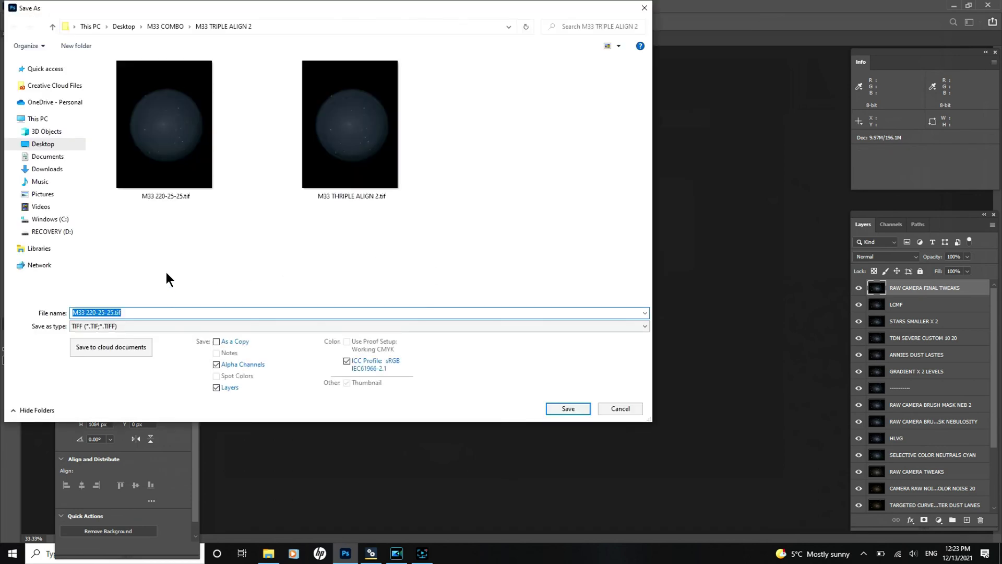
left_click(42, 146)
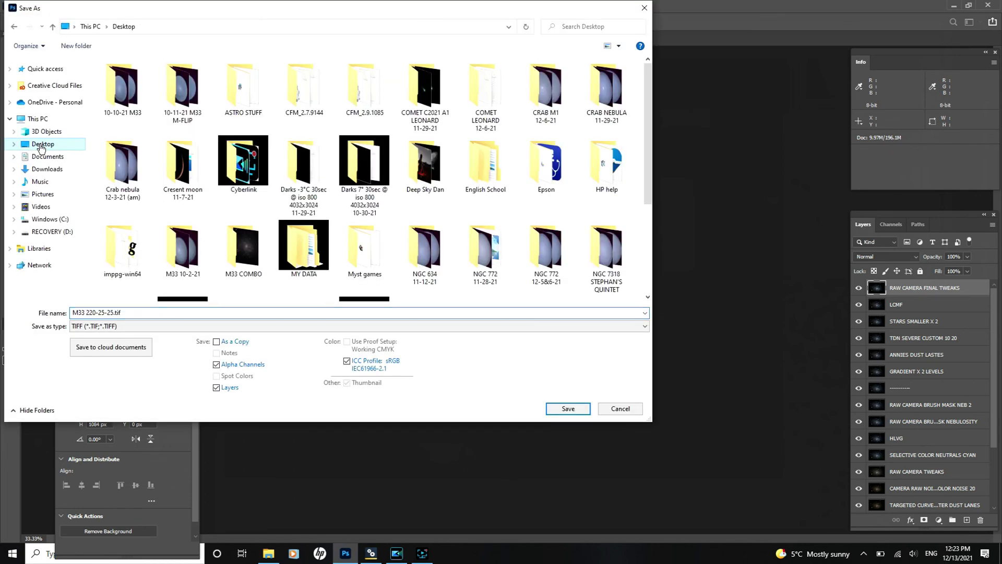
double_click(422, 165)
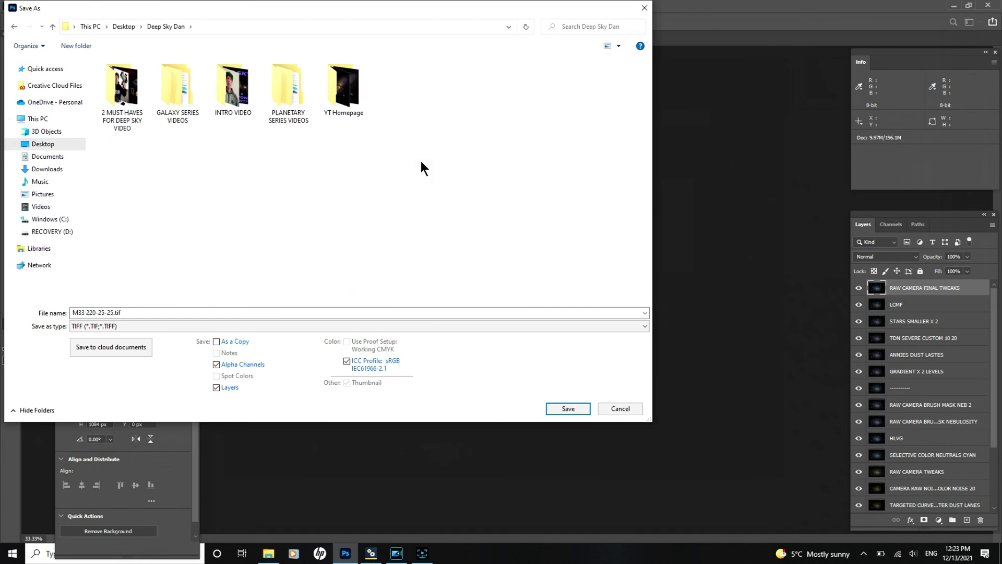
double_click(174, 85)
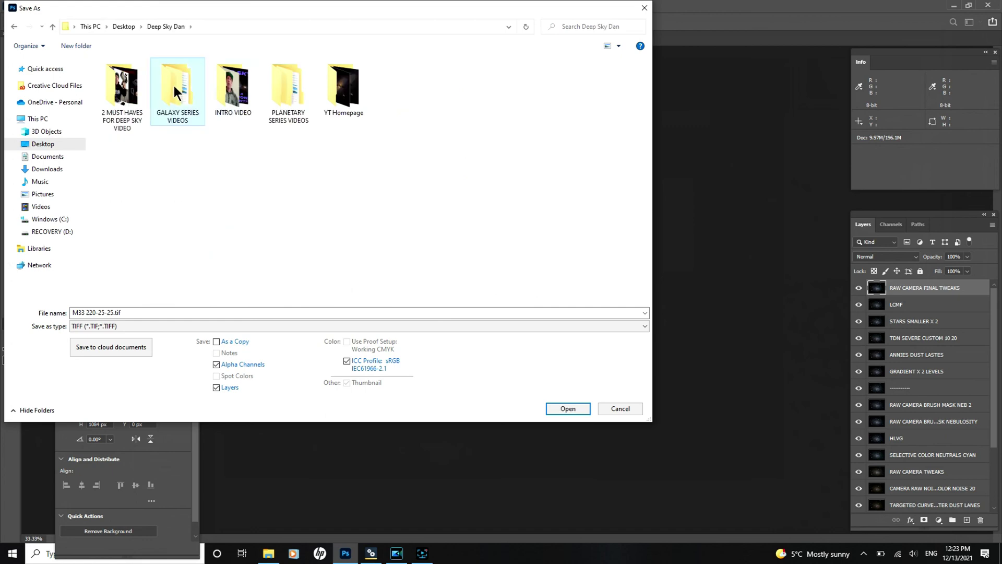
double_click(221, 87)
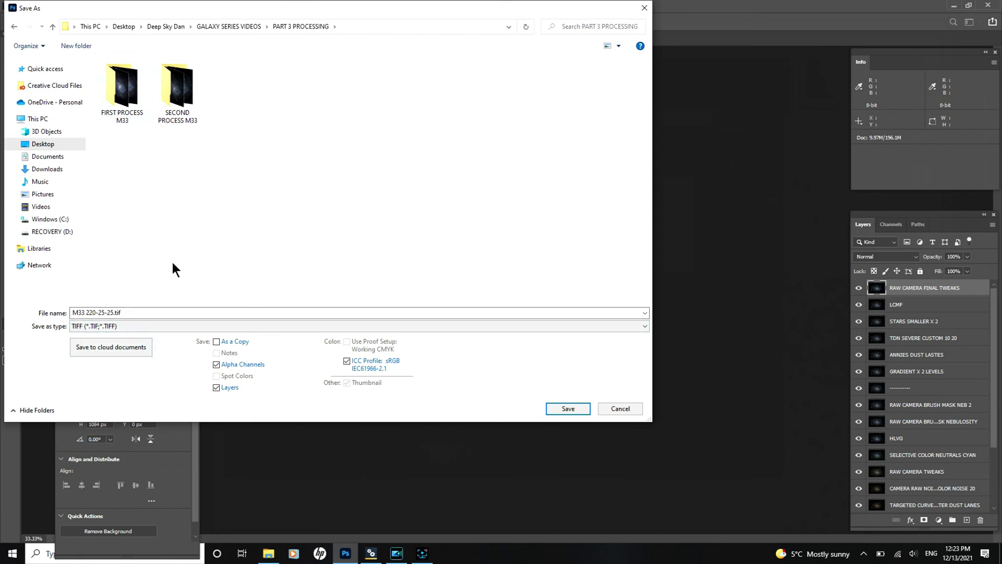
Step: Save a TIFF copy with layers and without alpha channels as M33 220-25-25 PS LAYERS.tif, using no image compression and RLE layer compression
left_click(111, 311)
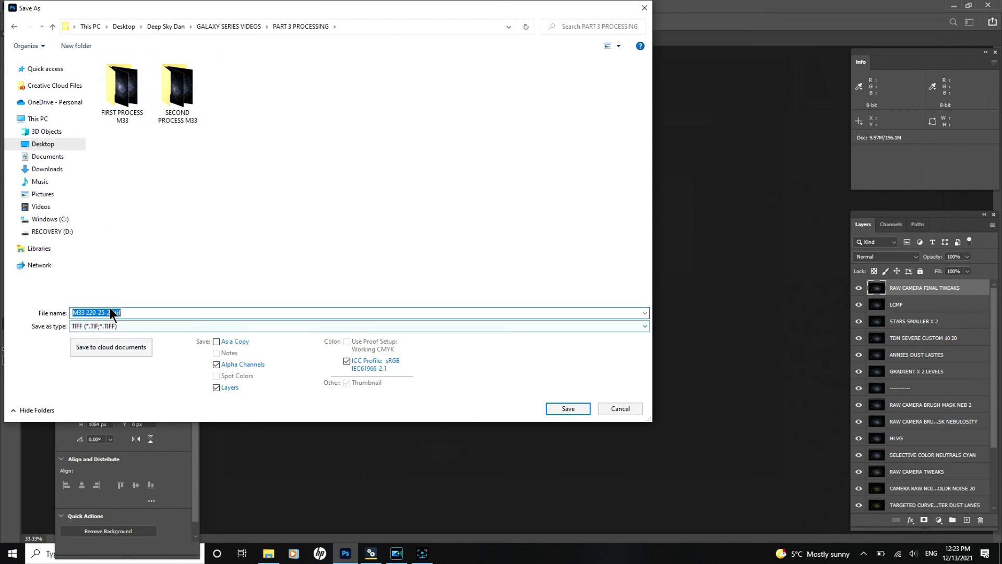
left_click(114, 312)
type("PS LAYERS")
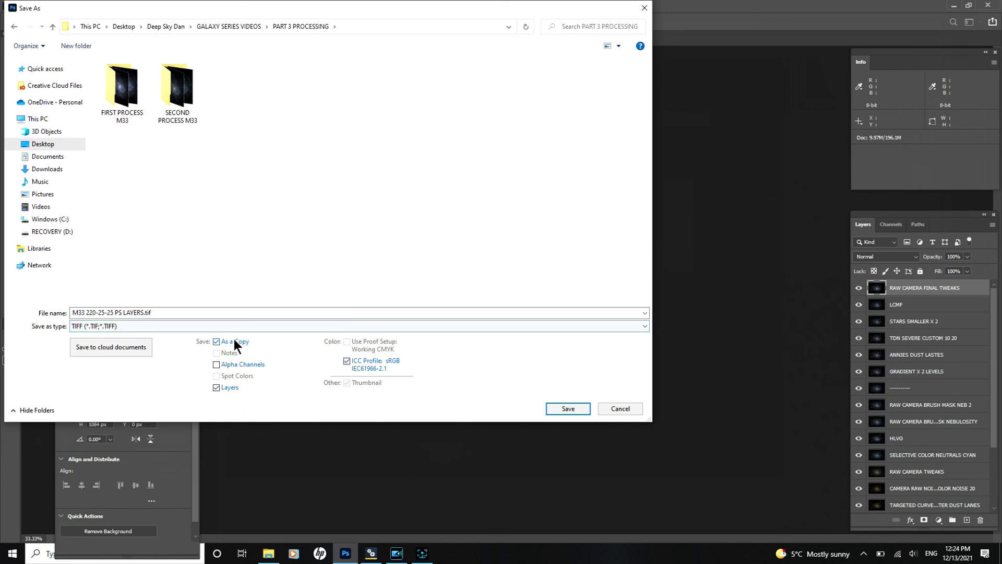
left_click(555, 406)
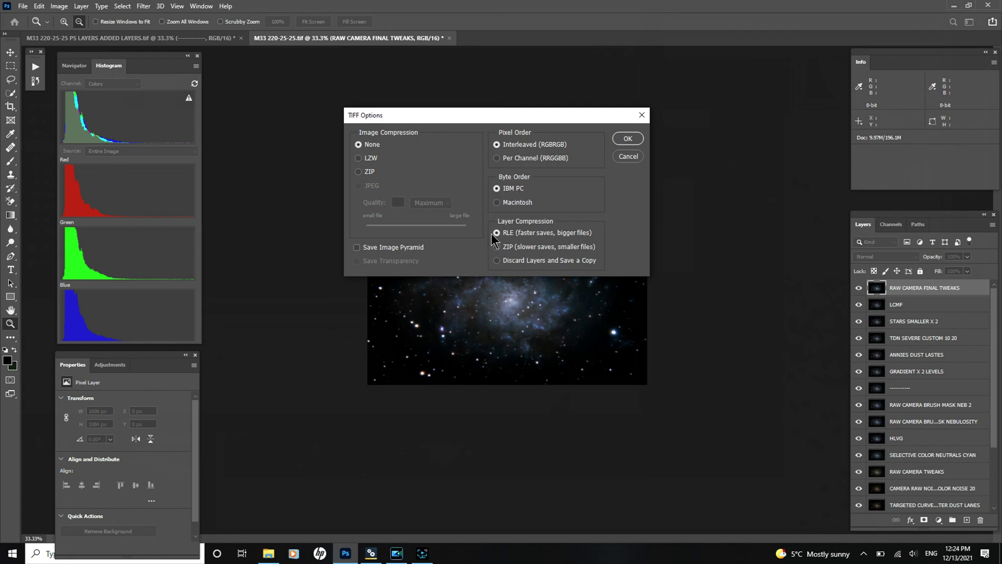
left_click(617, 137)
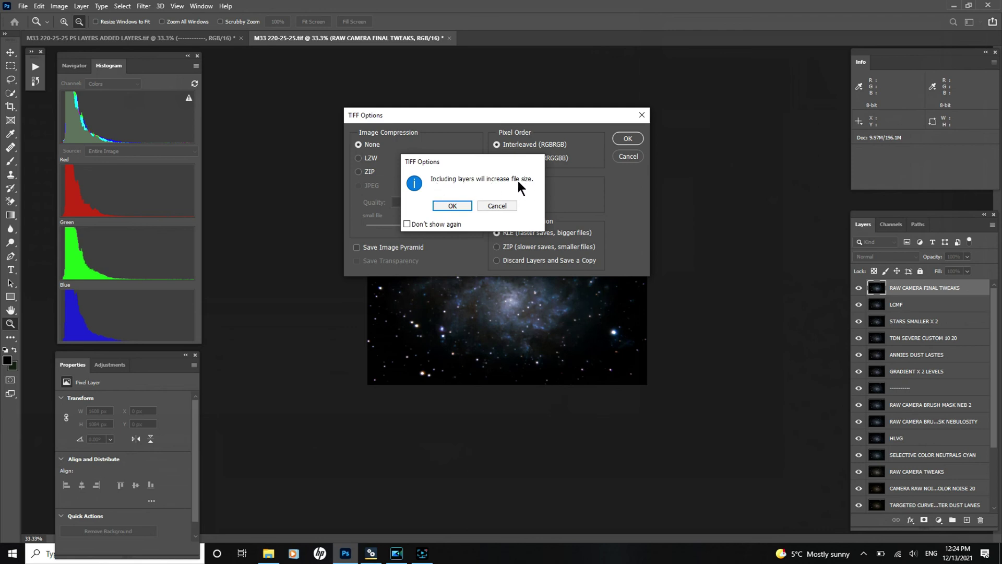
left_click(451, 206)
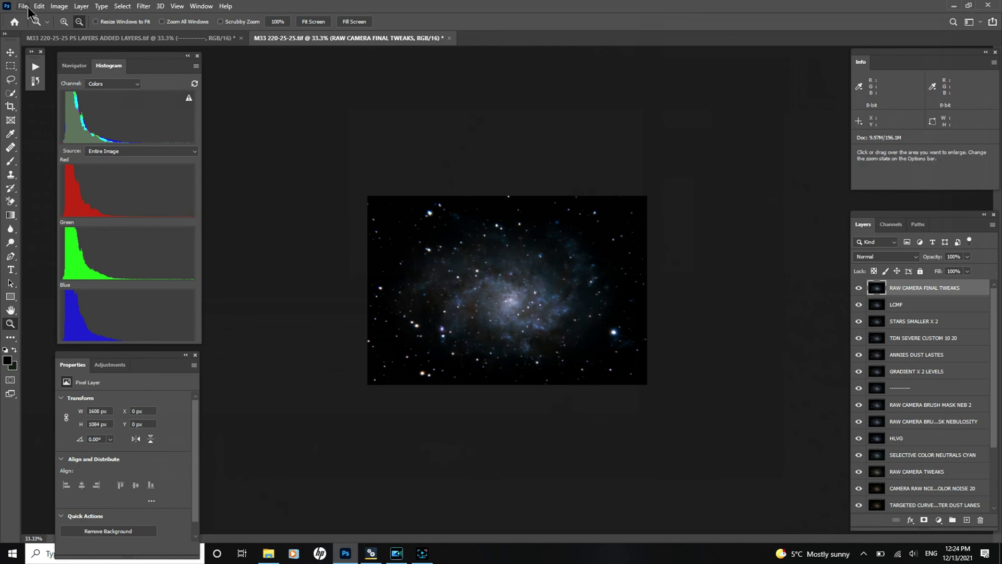
Step: Flatten all layers of M33 220-25-25.tif into a single background
left_click(81, 6)
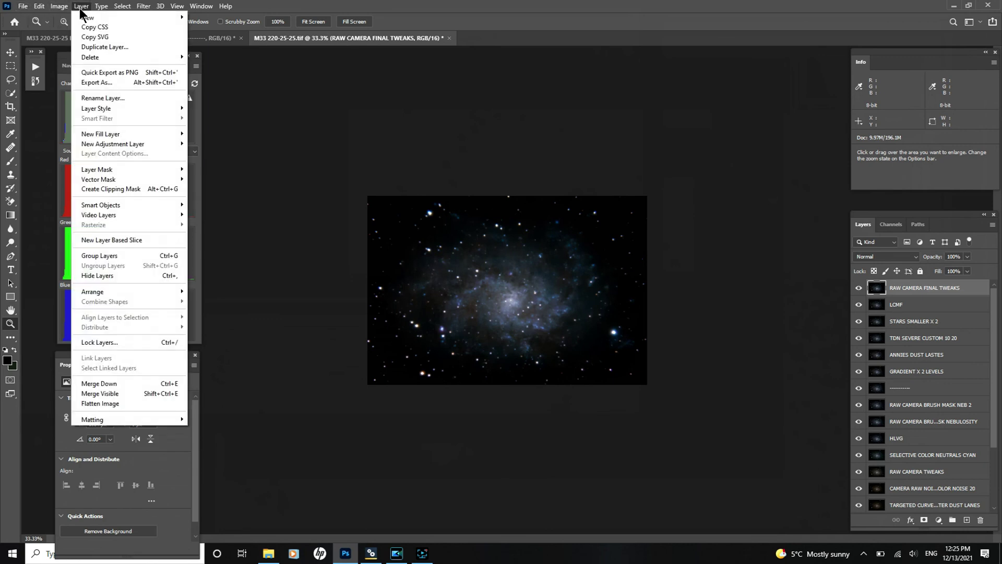
left_click(95, 403)
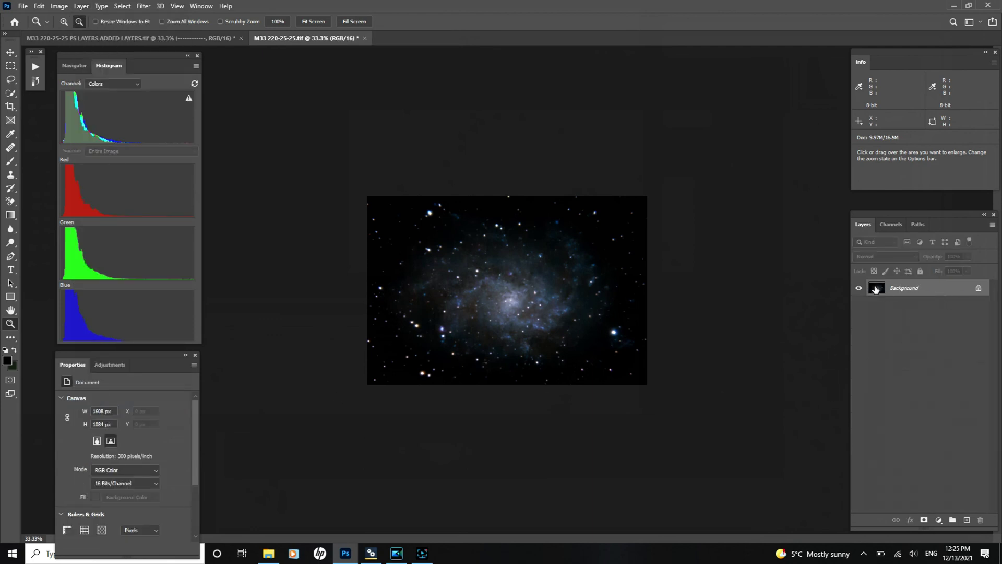
key("alt")
key("alt")
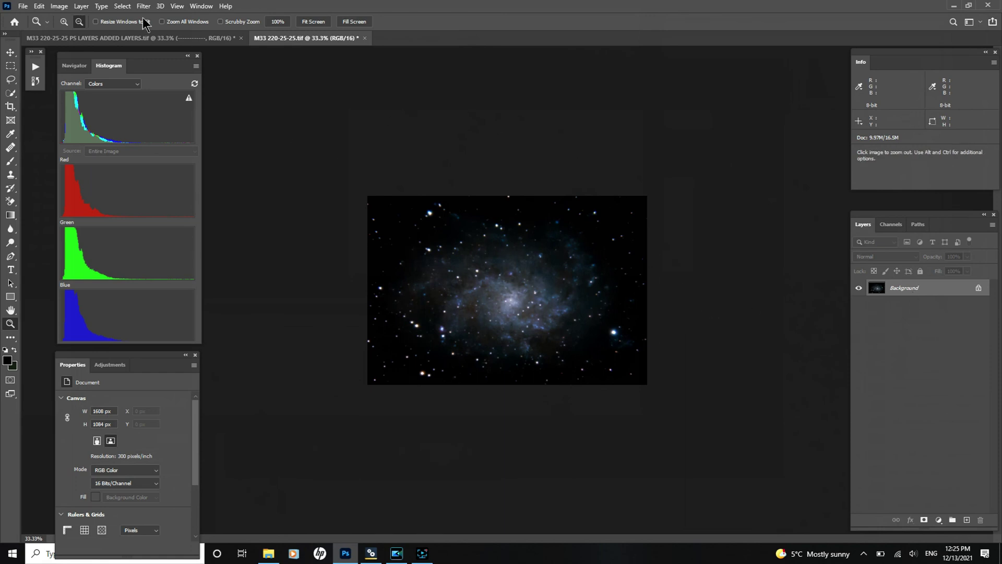
Step: Begin saving the flattened image on the computer, choosing PART 3 PROCESSING inside the GALAXY SERIES VIDEOS folder as the location
left_click(23, 6)
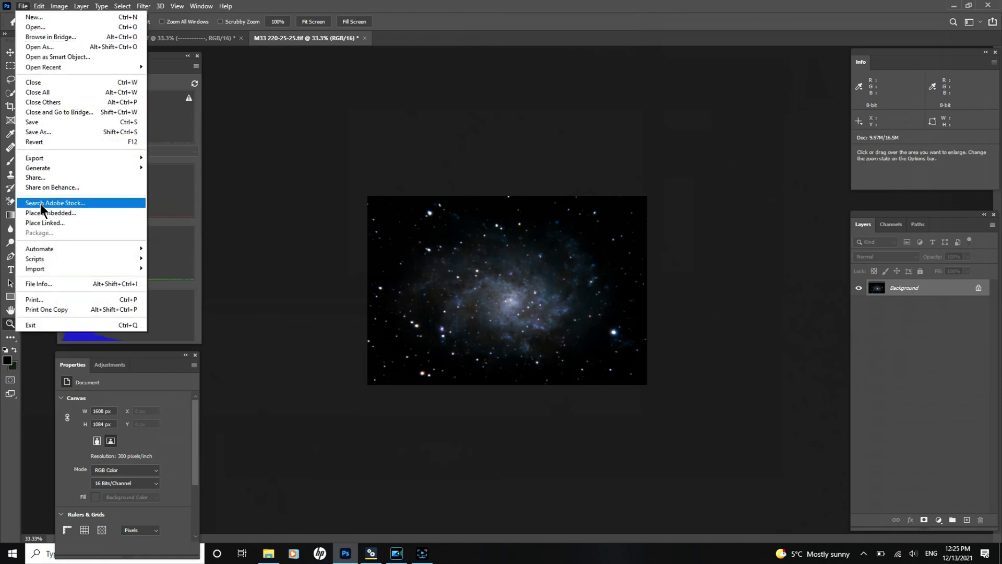
left_click(36, 132)
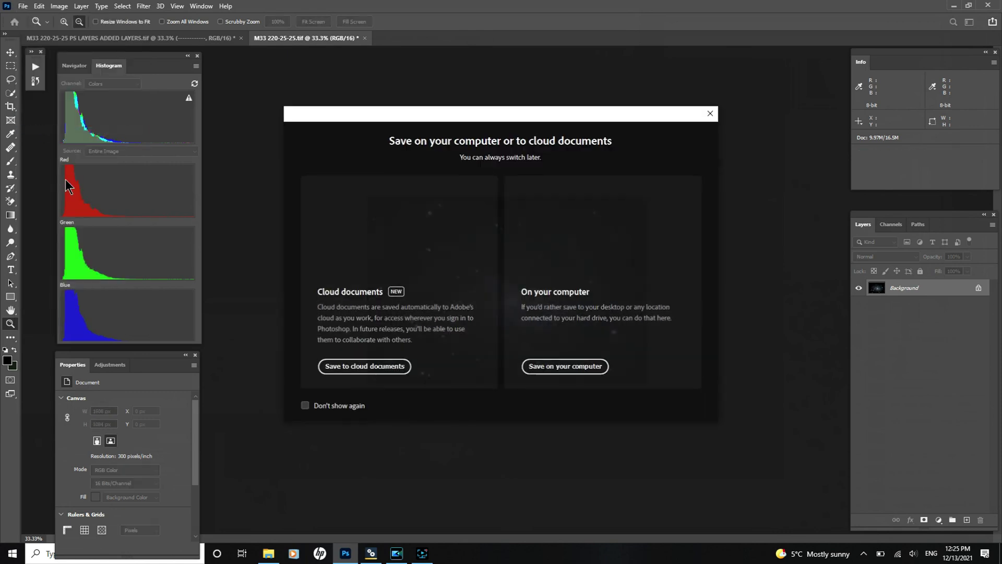
left_click(569, 367)
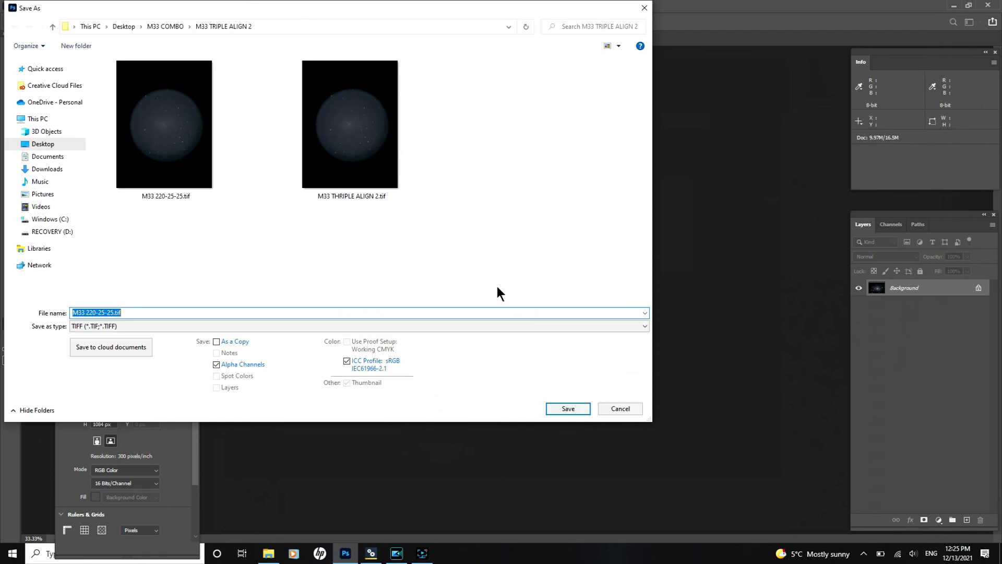
left_click(42, 148)
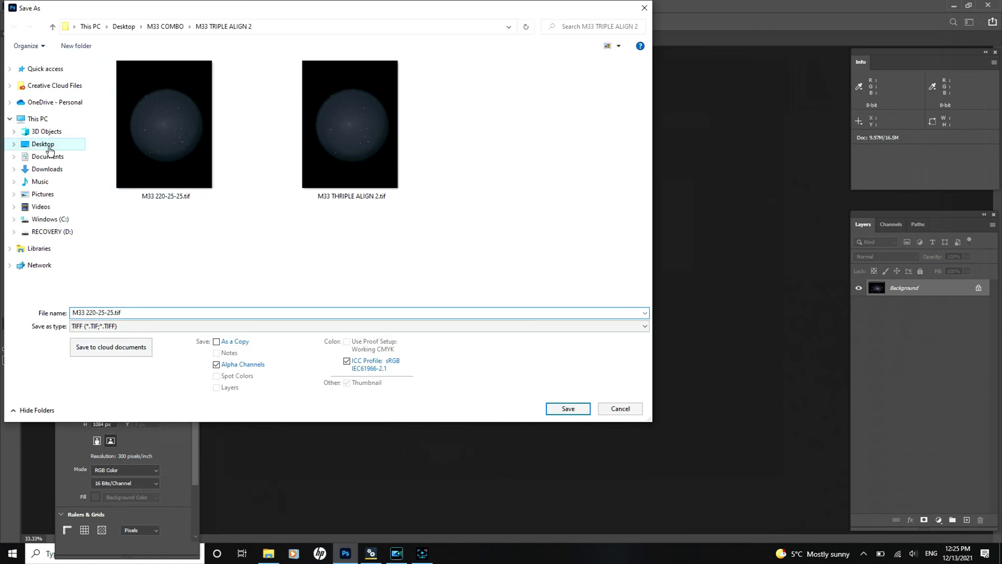
double_click(424, 194)
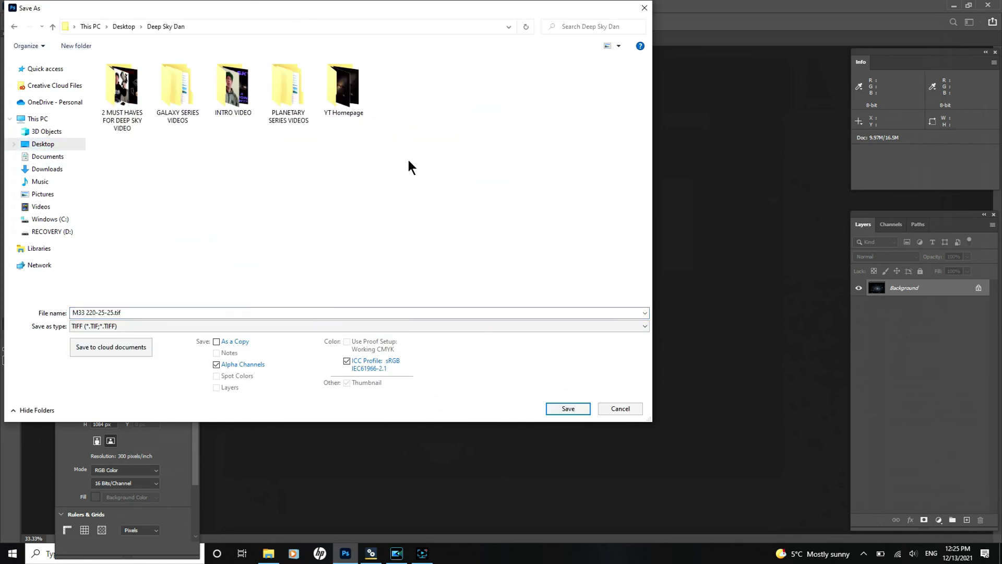
double_click(181, 93)
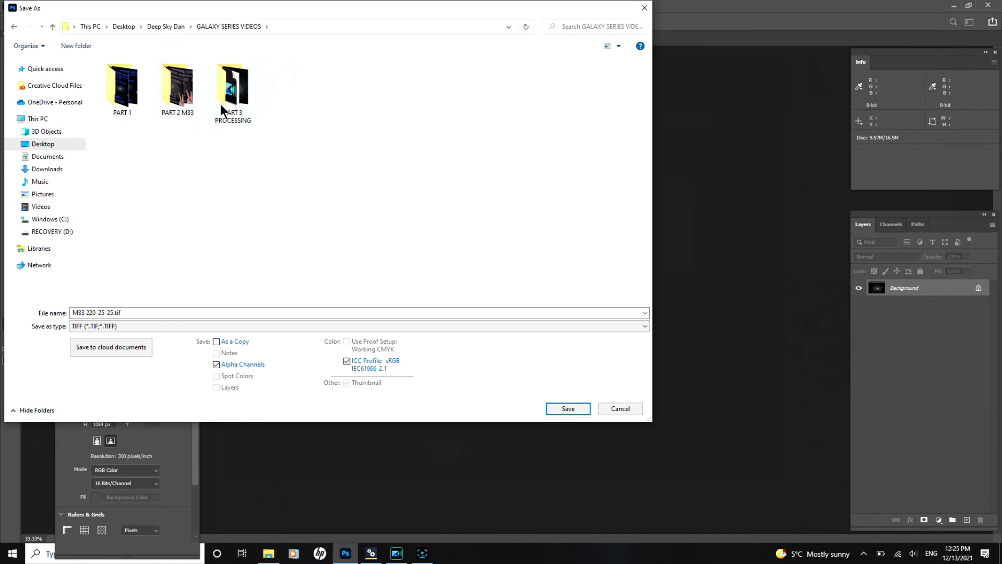
double_click(231, 98)
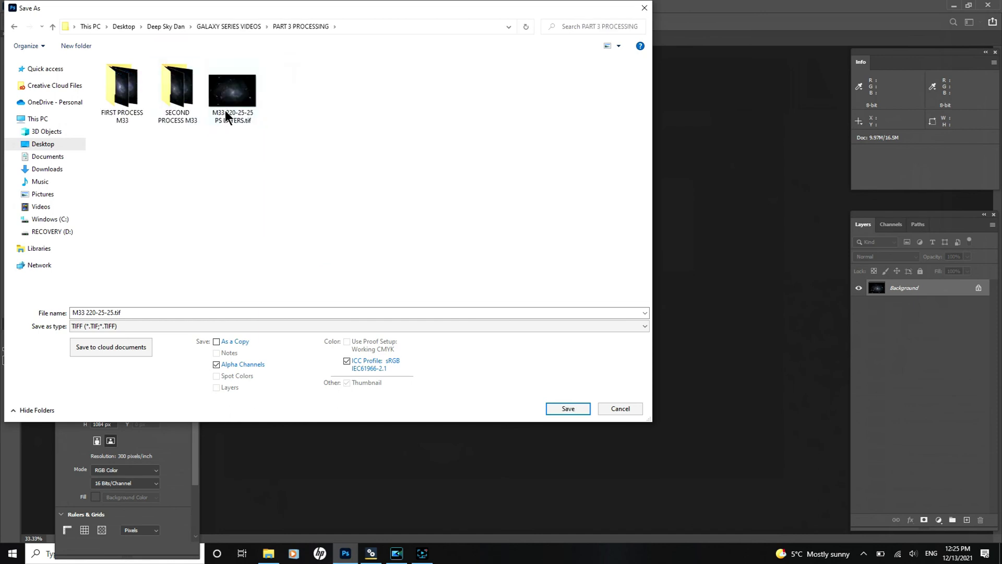
Step: Save it as the TIFF copy M33 220-25-25 PS FLAT.tif without alpha channels, using no image compression, interleaved pixel order and IBM PC byte order
left_click(111, 312)
left_click(111, 312)
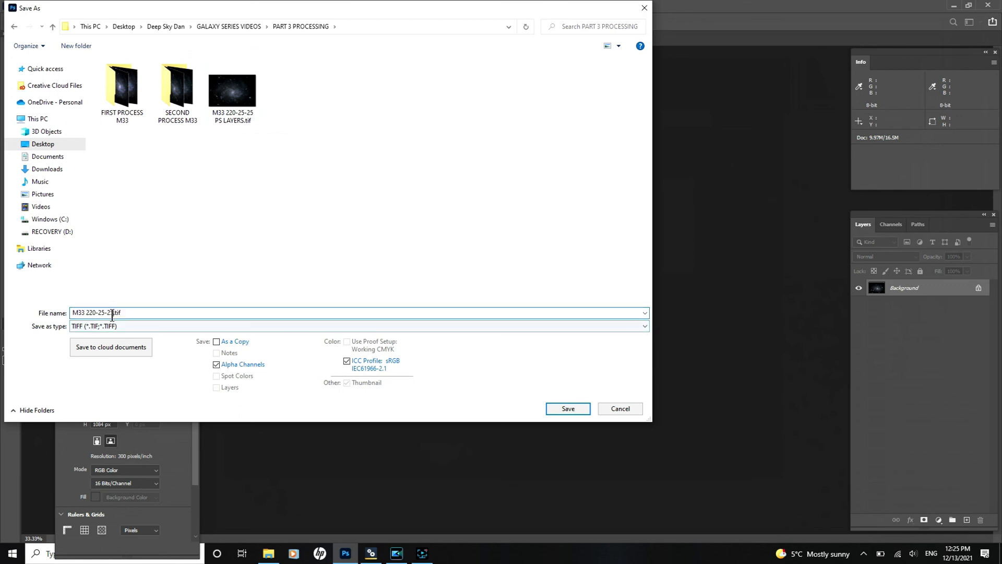
type("PS FLAT")
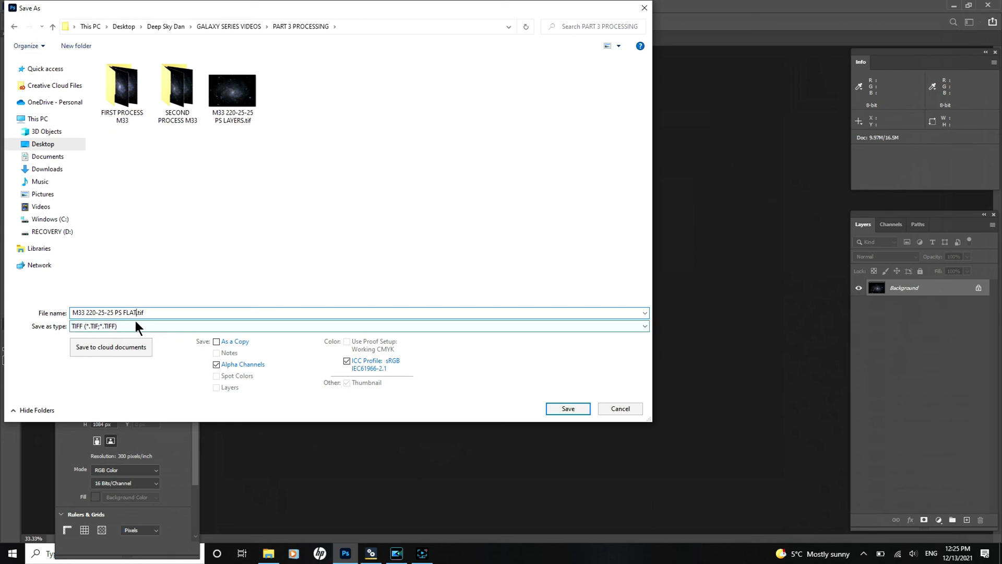
left_click(217, 365)
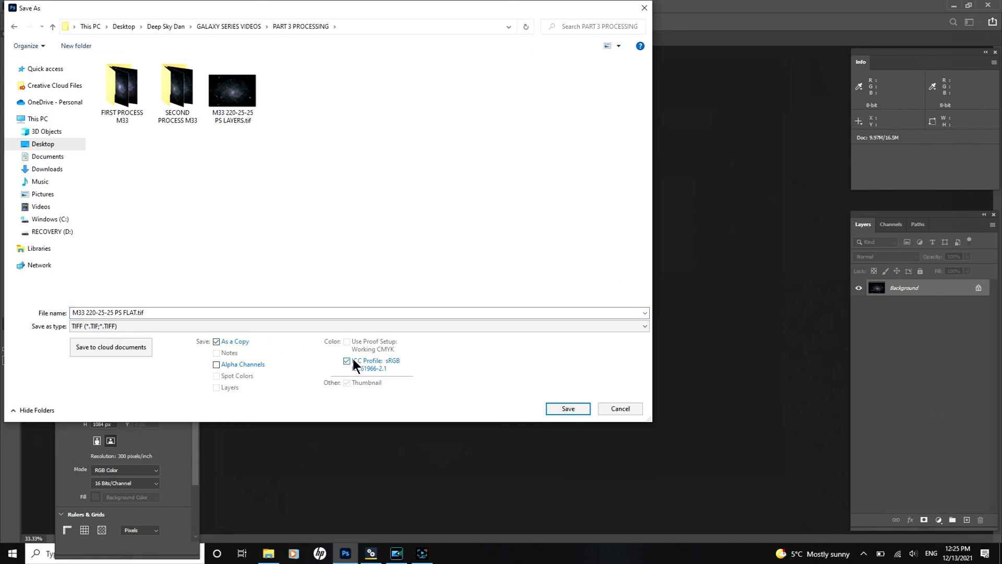
left_click(553, 406)
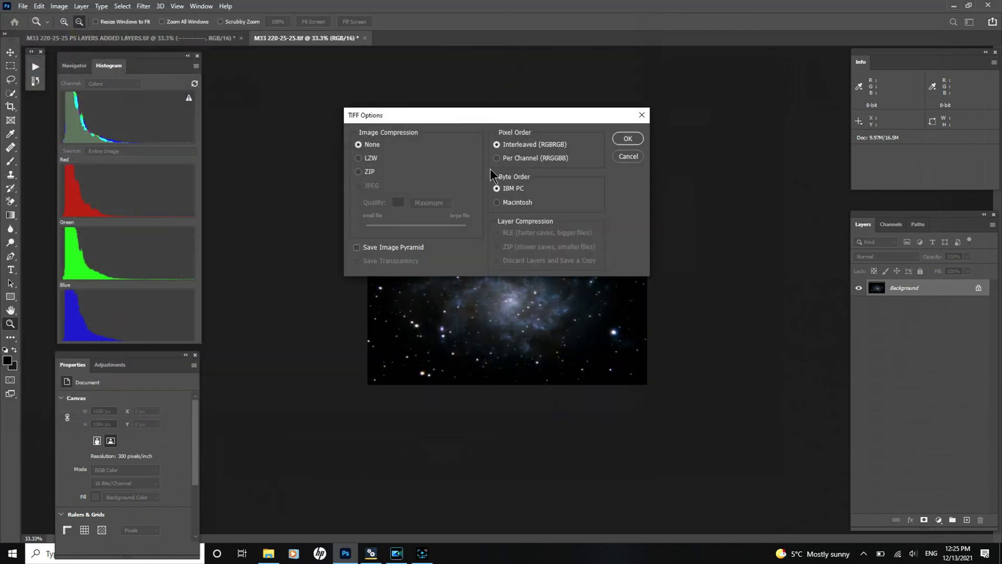
left_click(629, 139)
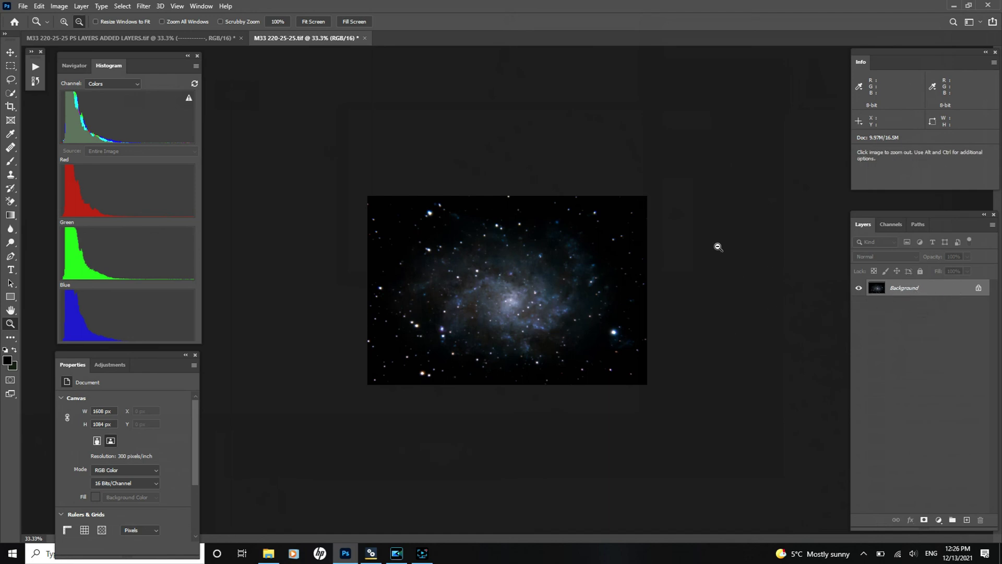
Step: Undo the Flatten Image operation to restore the separate layers
left_click(39, 6)
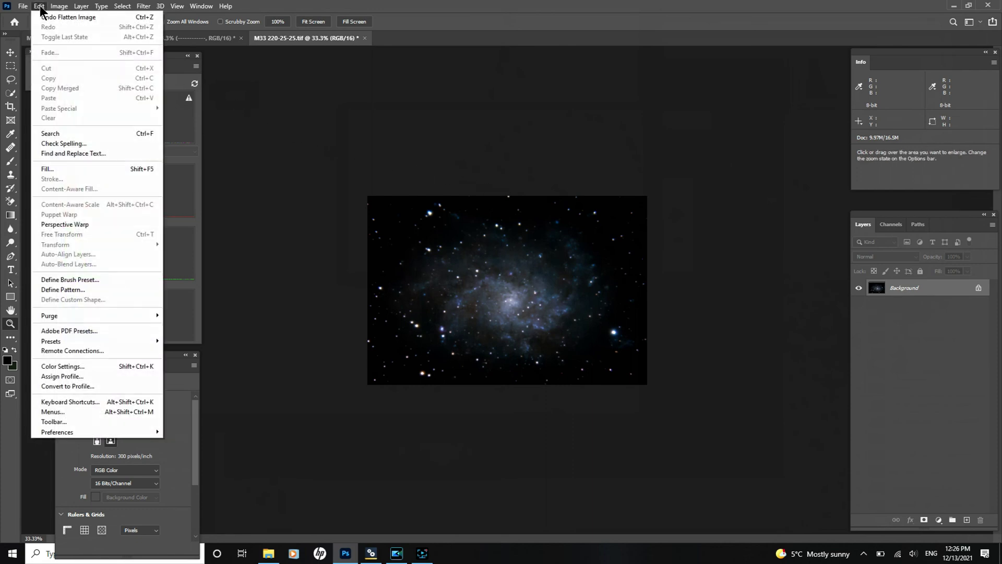
left_click(65, 17)
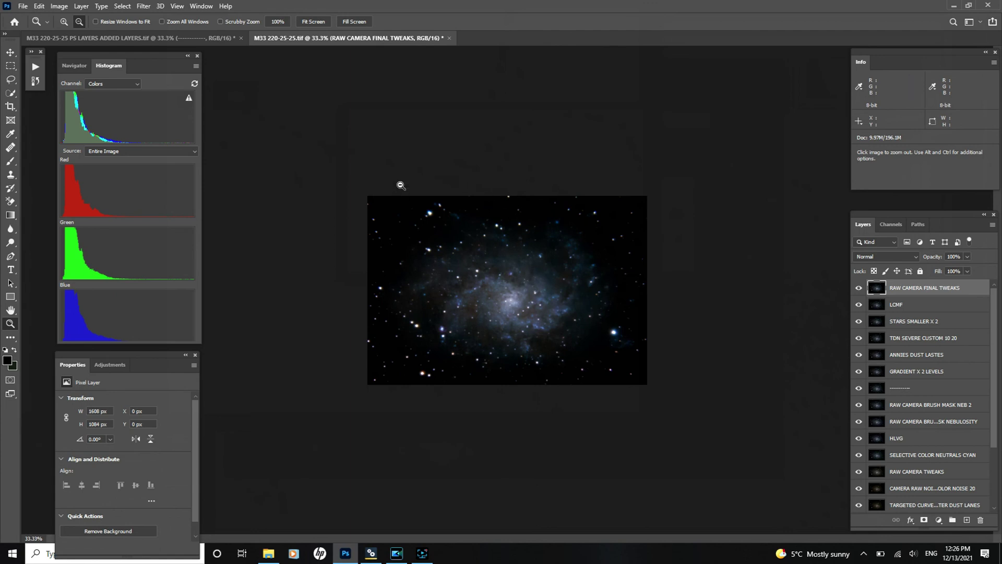
Step: Export the image as a 1608 x 1084 px JPG at 100% quality, named M33 220-25-25 JPG.jpg, into the PART 3 PROCESSING folder
left_click(23, 7)
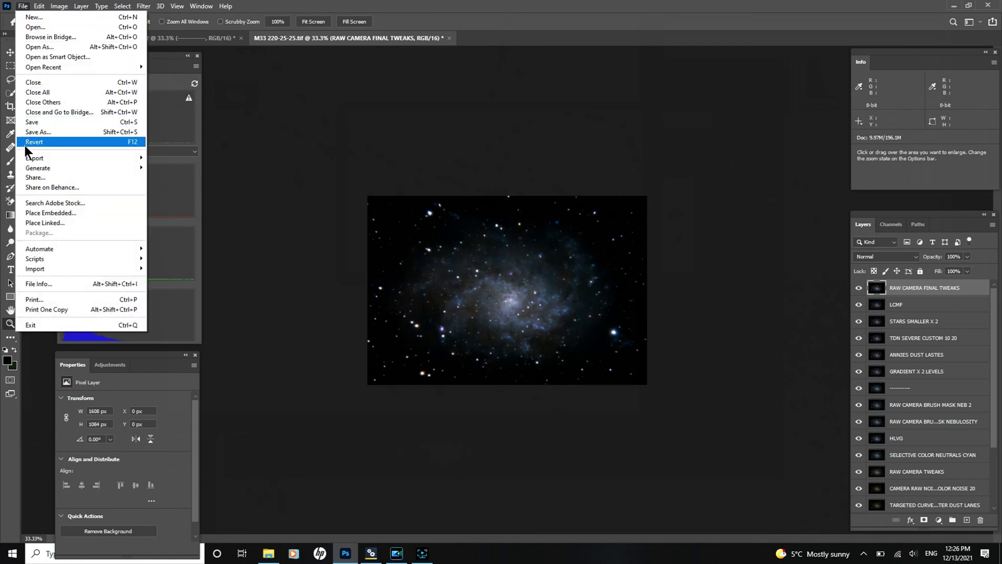
mouse_move(58, 157)
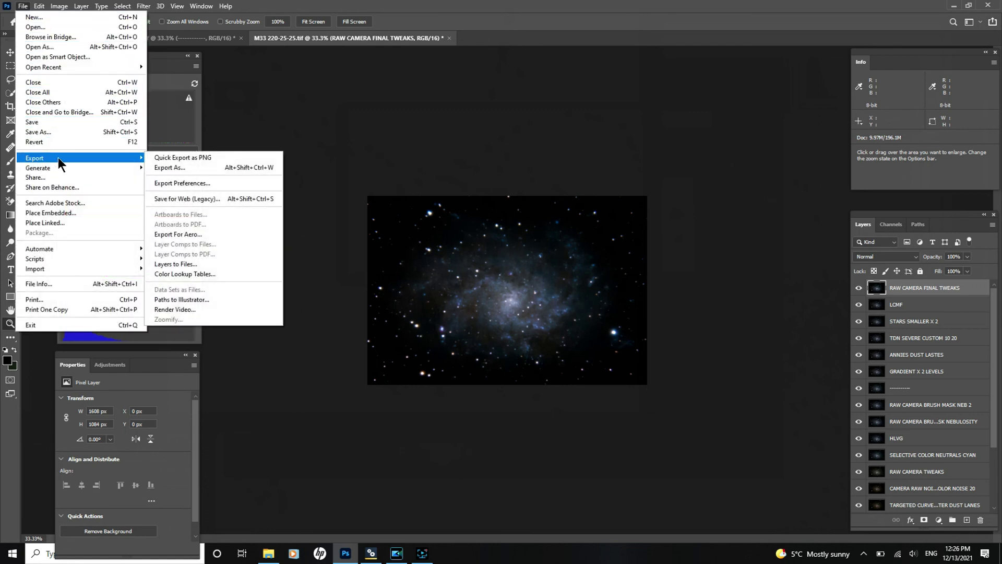
left_click(161, 167)
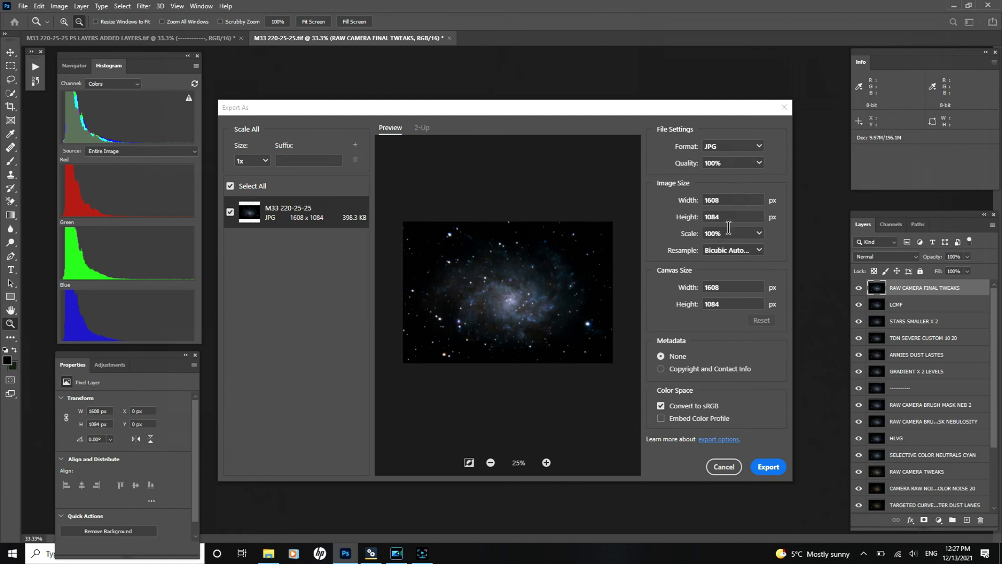
left_click(765, 468)
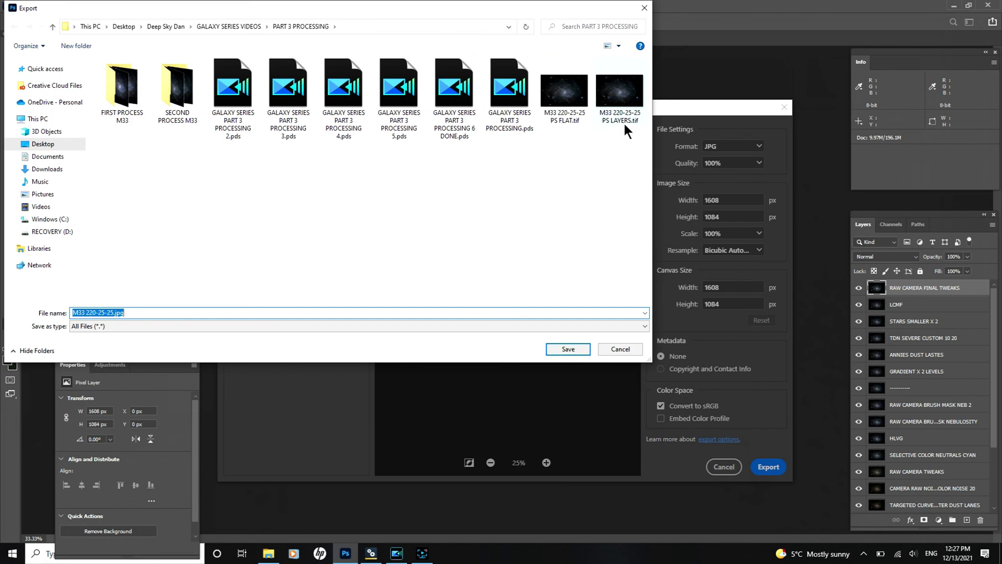
left_click(113, 312)
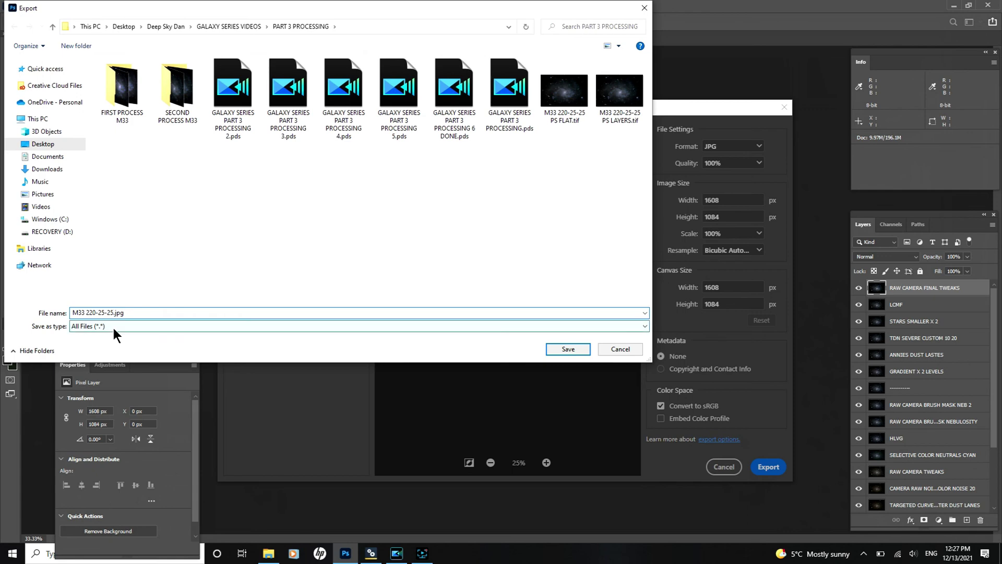
type("JPG")
left_click(554, 345)
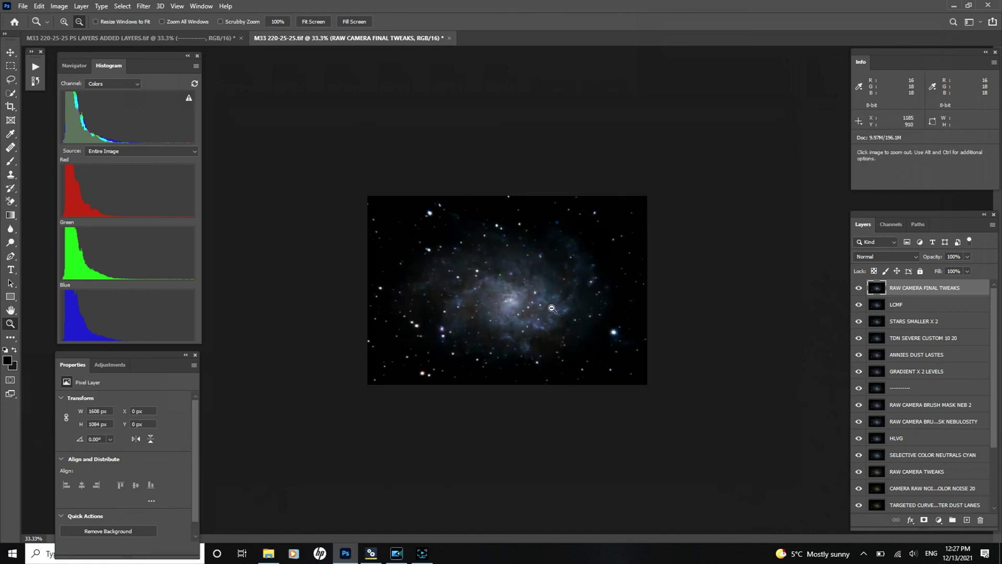
Step: Switch to File Explorer to check the exported JPG and TIFF files in PART 3 PROCESSING, and close the window
left_click(269, 557)
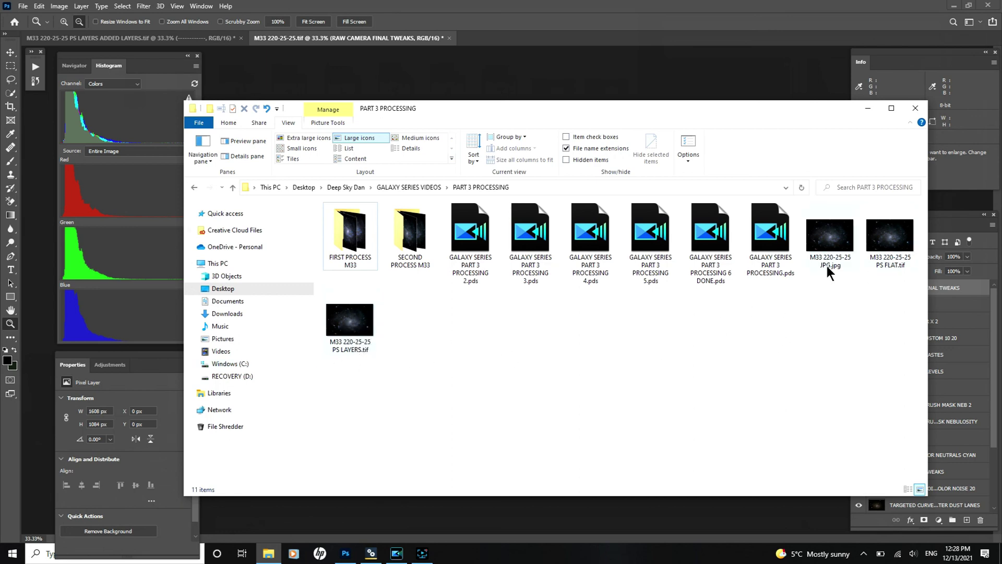
mouse_move(827, 266)
left_click(916, 108)
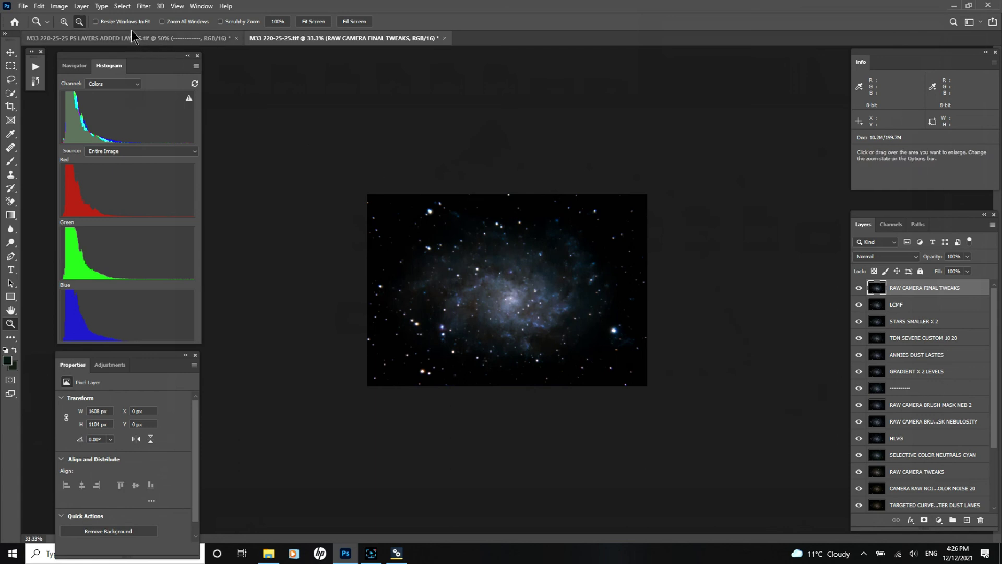
Step: Look over the installed astronomy action sets and the edit history
left_click(35, 67)
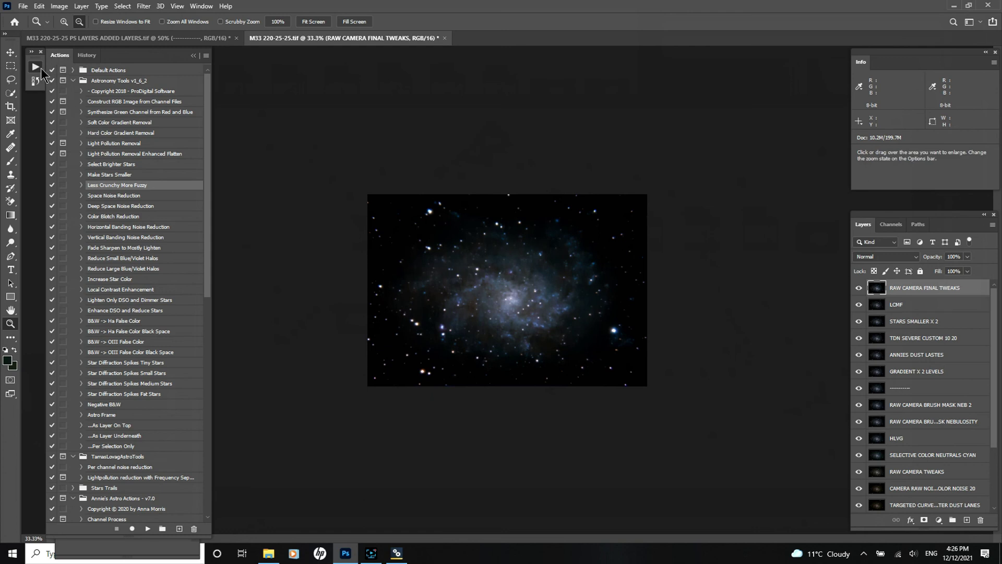
left_click(35, 81)
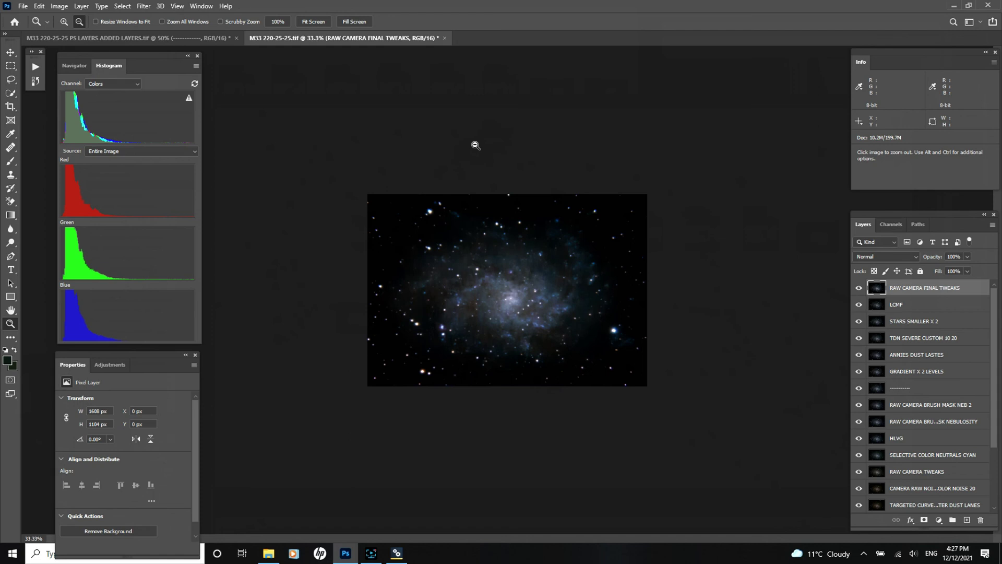
Step: Zoom M33 220-25-25.tif in to 66.7% to examine the galaxy's detail
left_click(64, 22)
left_click(497, 234)
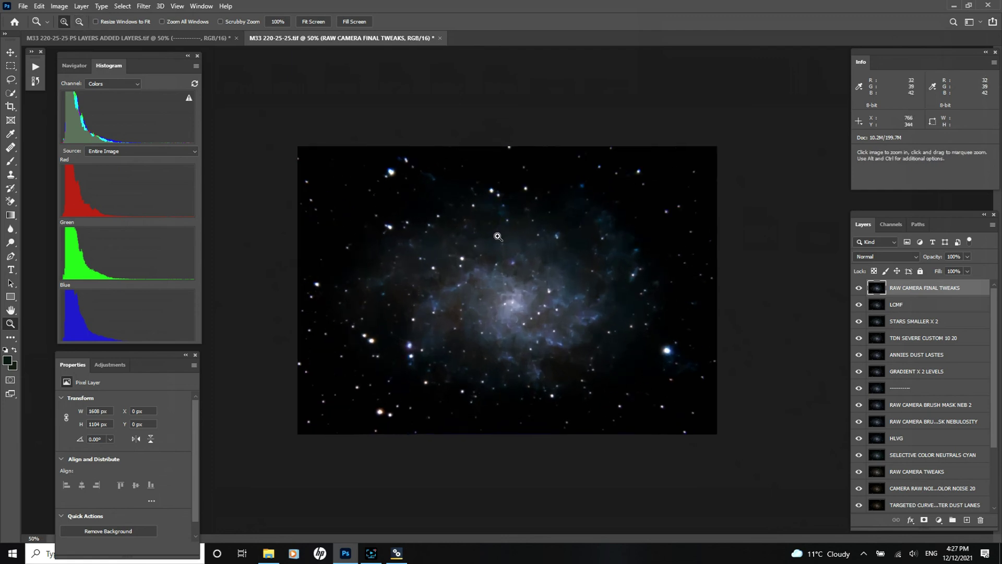
left_click(497, 241)
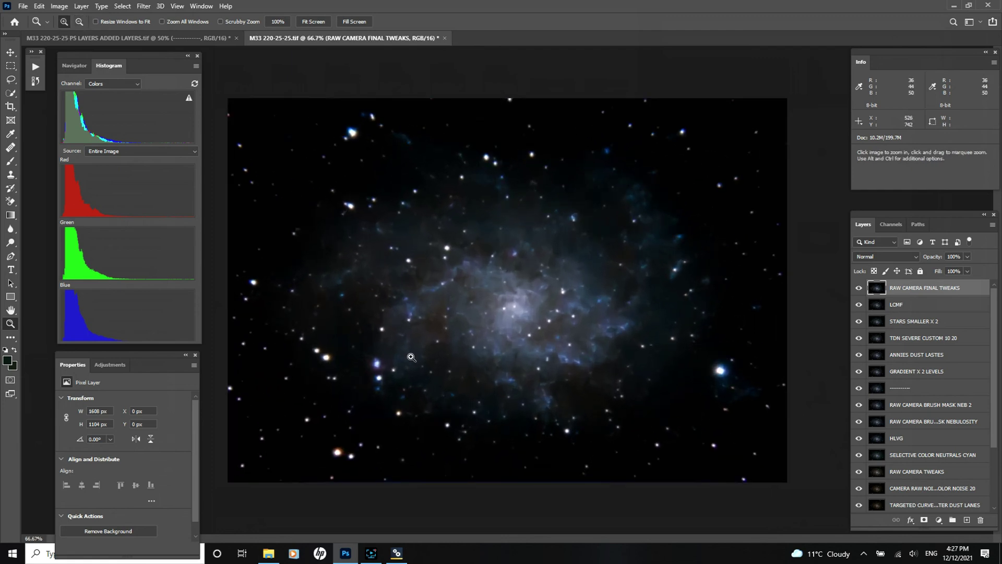